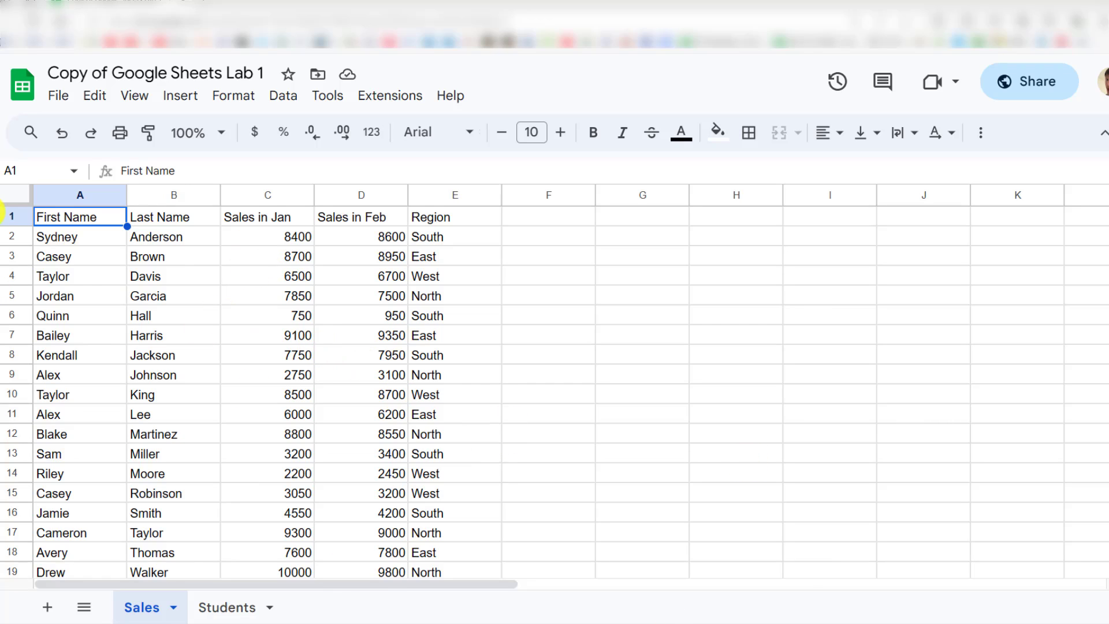
click(66, 102)
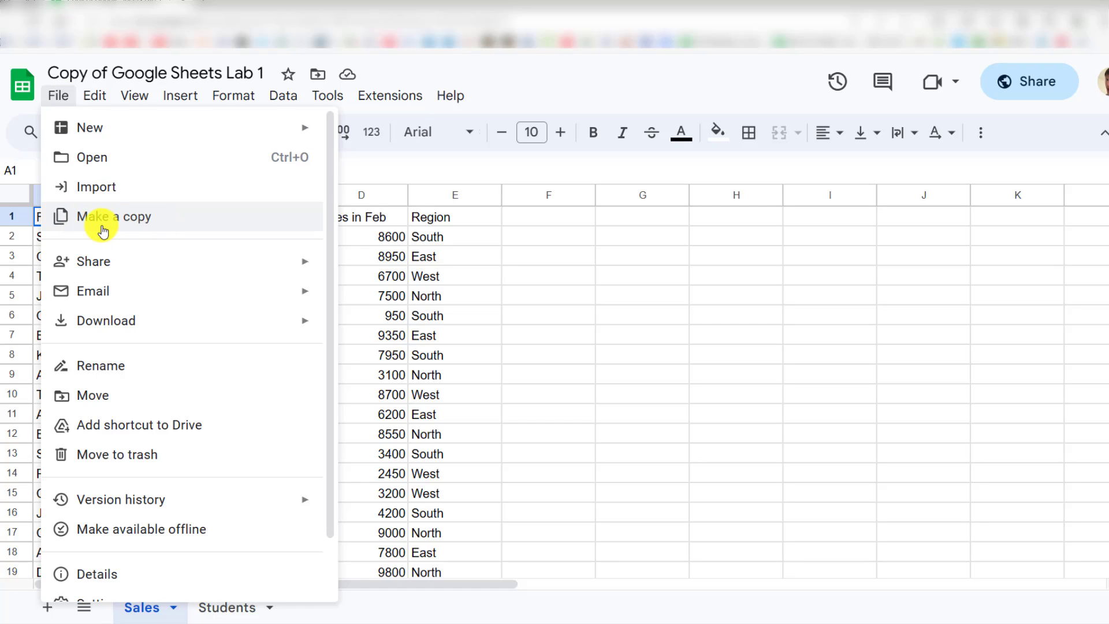
click(58, 98)
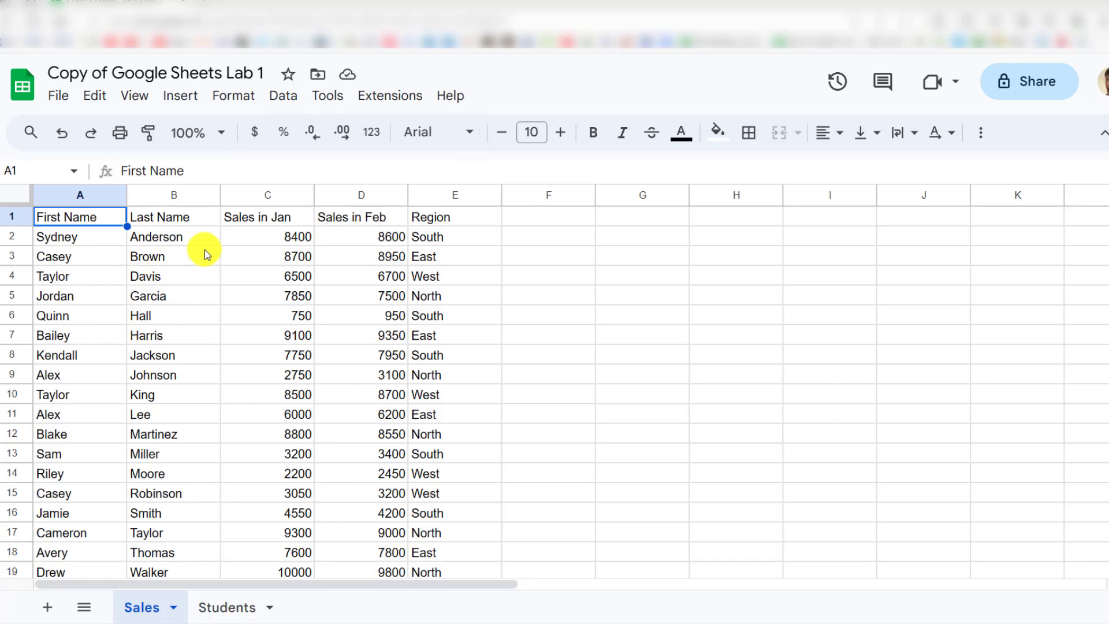
Step: Zoom the page in and out, ending one level larger so the Sales sheet is easier to read
click(115, 282)
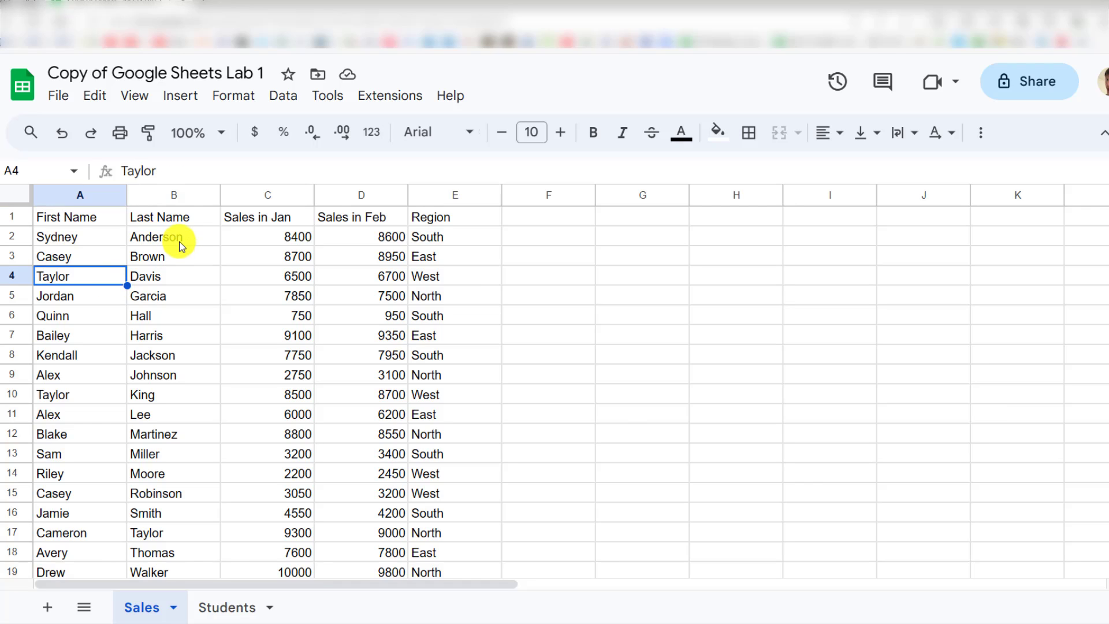
key(ctrl+plus)
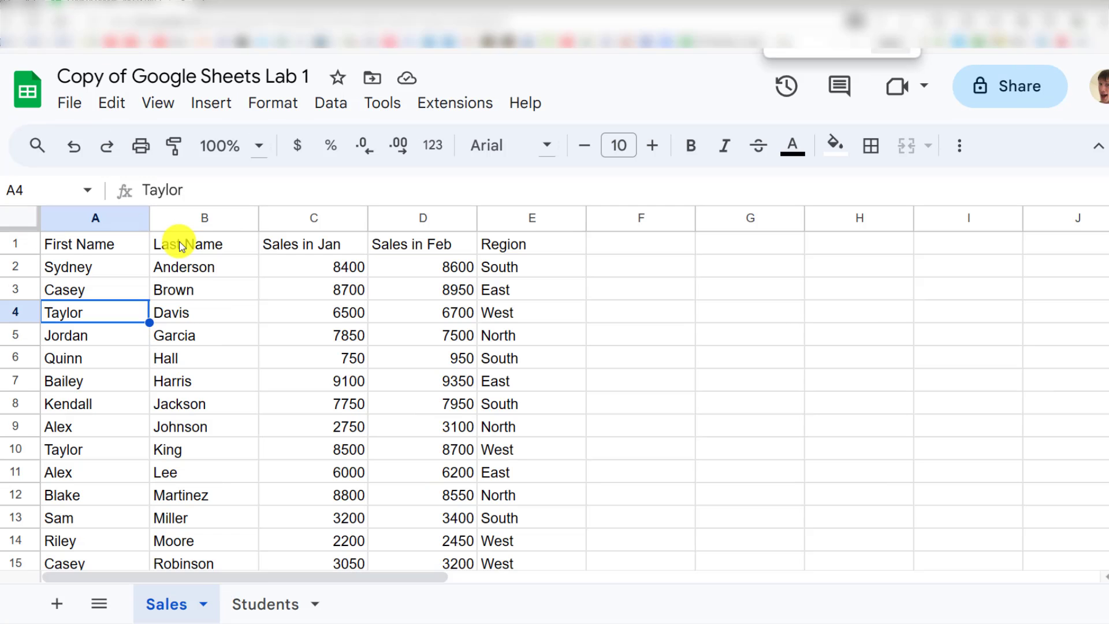
key(ctrl+plus)
key(ctrl+minus)
key(ctrl+minus)
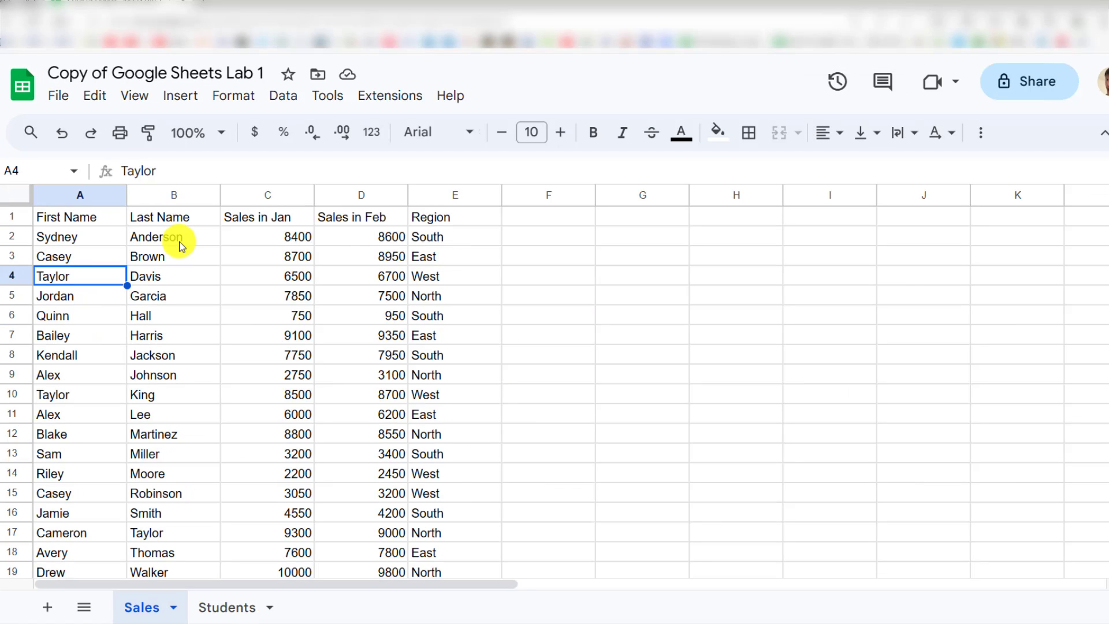
key(ctrl+plus)
key(ctrl+plus)
key(ctrl+minus)
key(ctrl+minus)
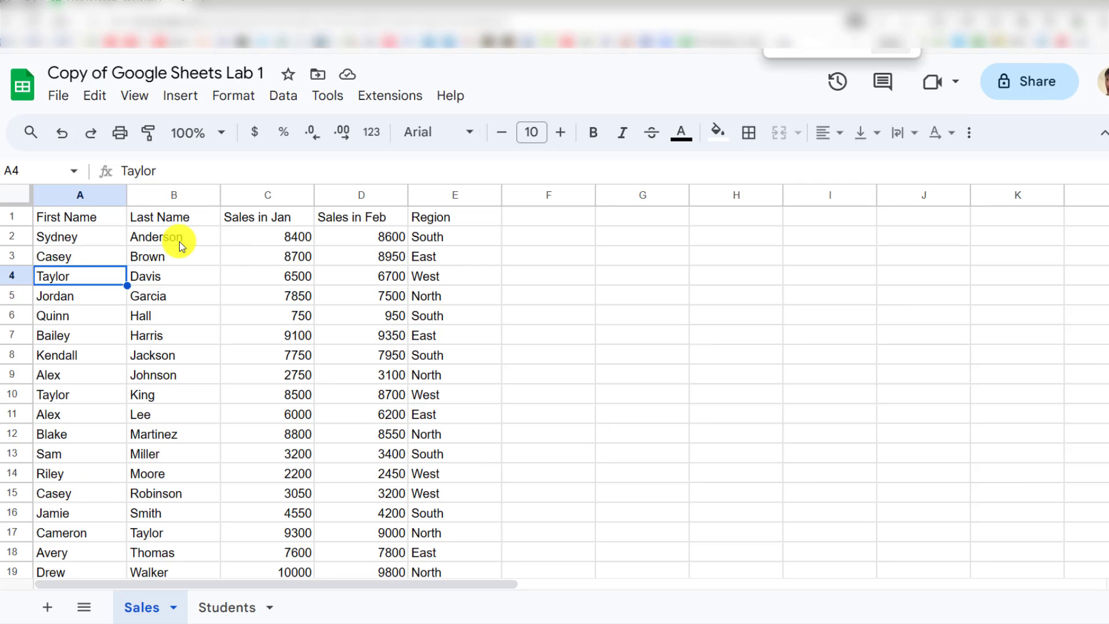
key(ctrl+plus)
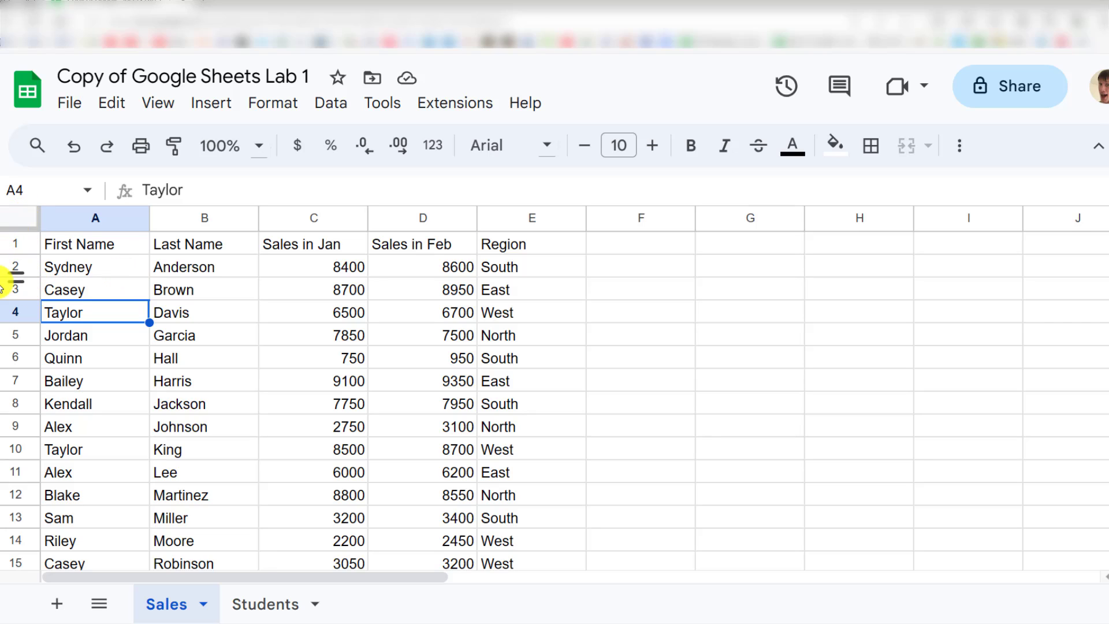
Step: Examine the contents of cells A1, A2, C1 and C2, comparing the cell text with the formula bar
click(69, 244)
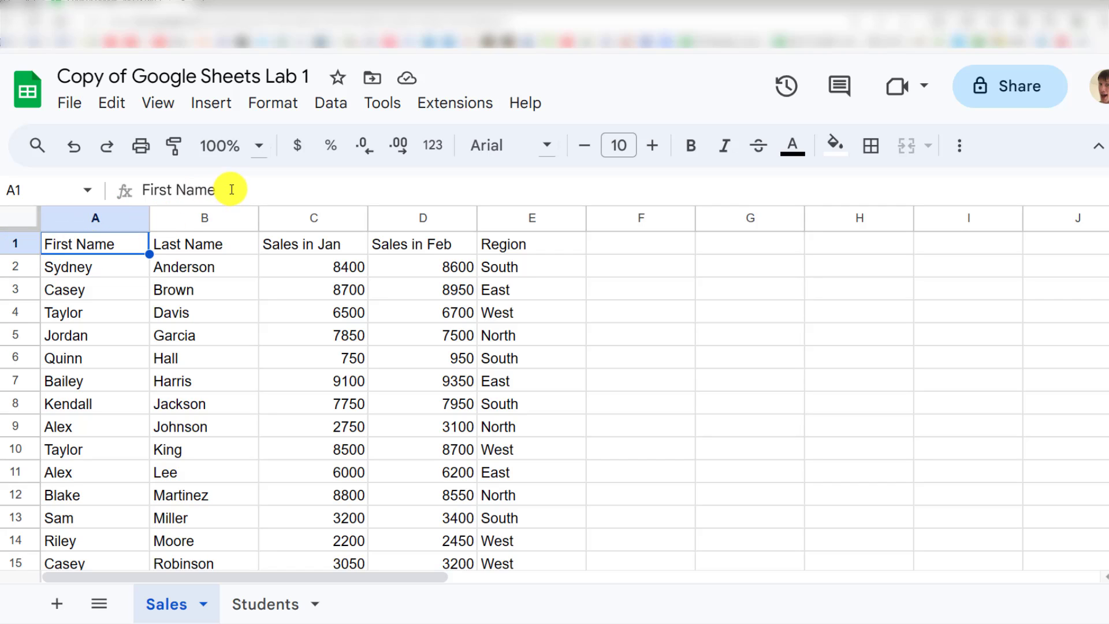
drag(229, 188, 113, 188)
click(103, 241)
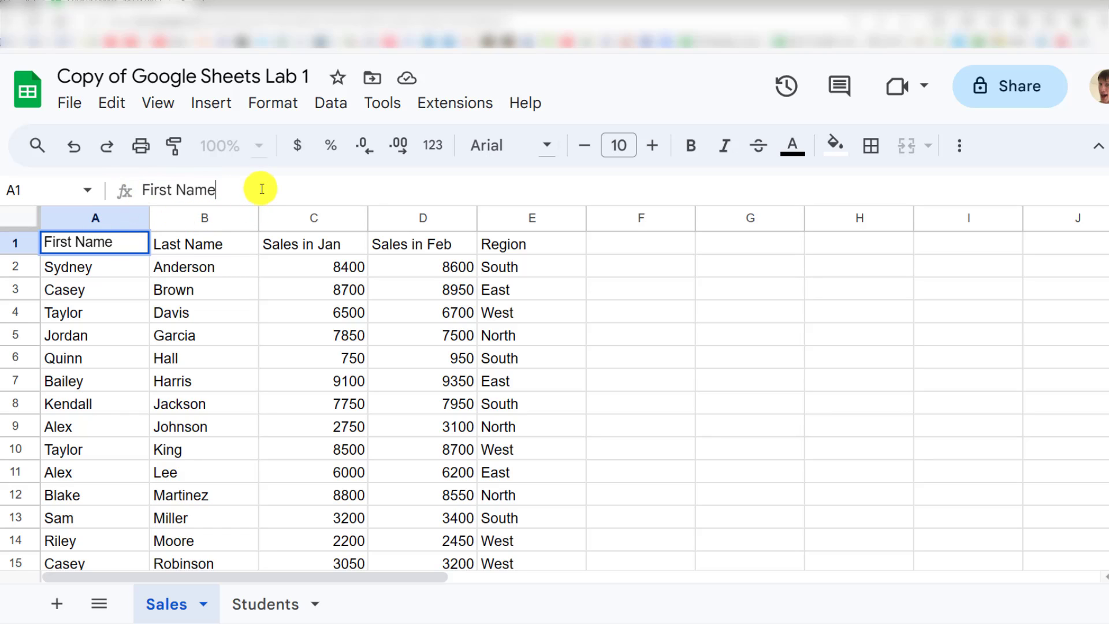
drag(260, 188, 137, 188)
drag(110, 243, 62, 245)
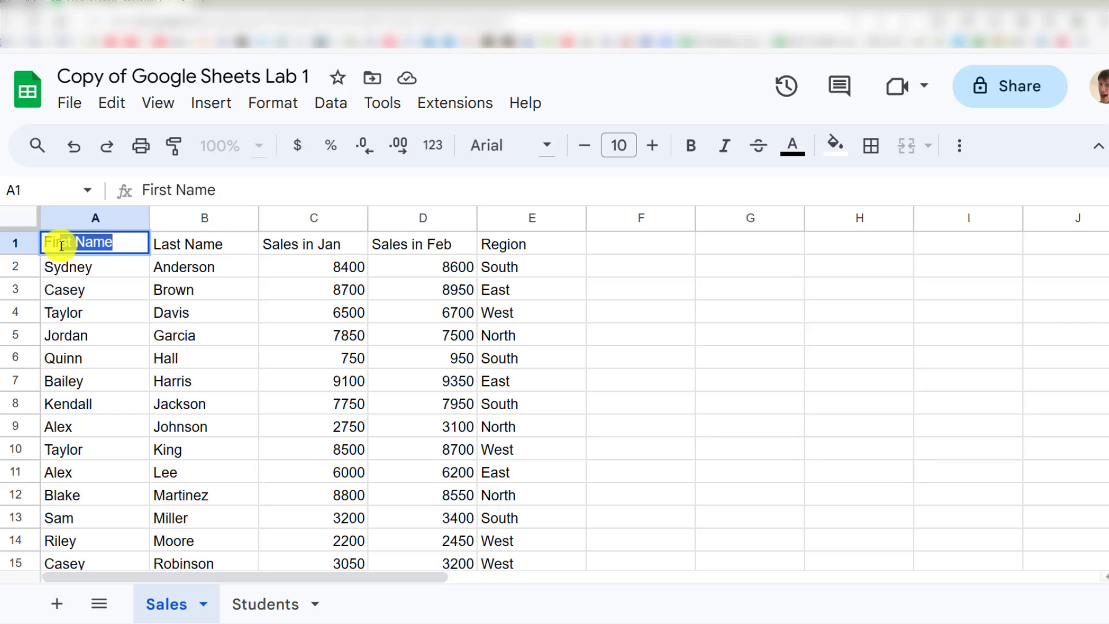
click(102, 269)
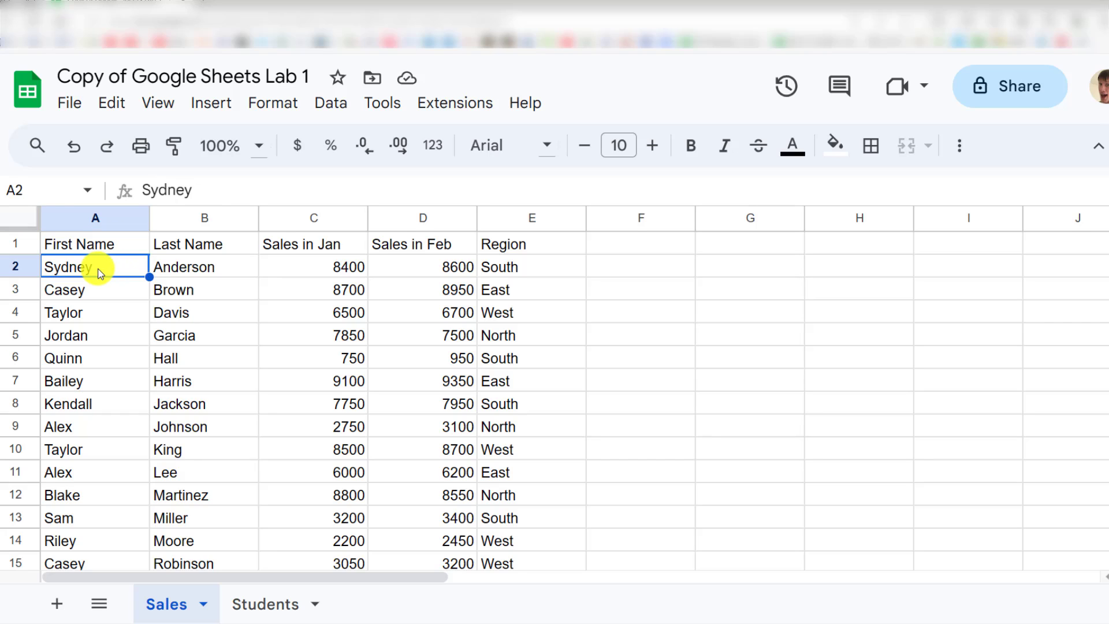
click(308, 243)
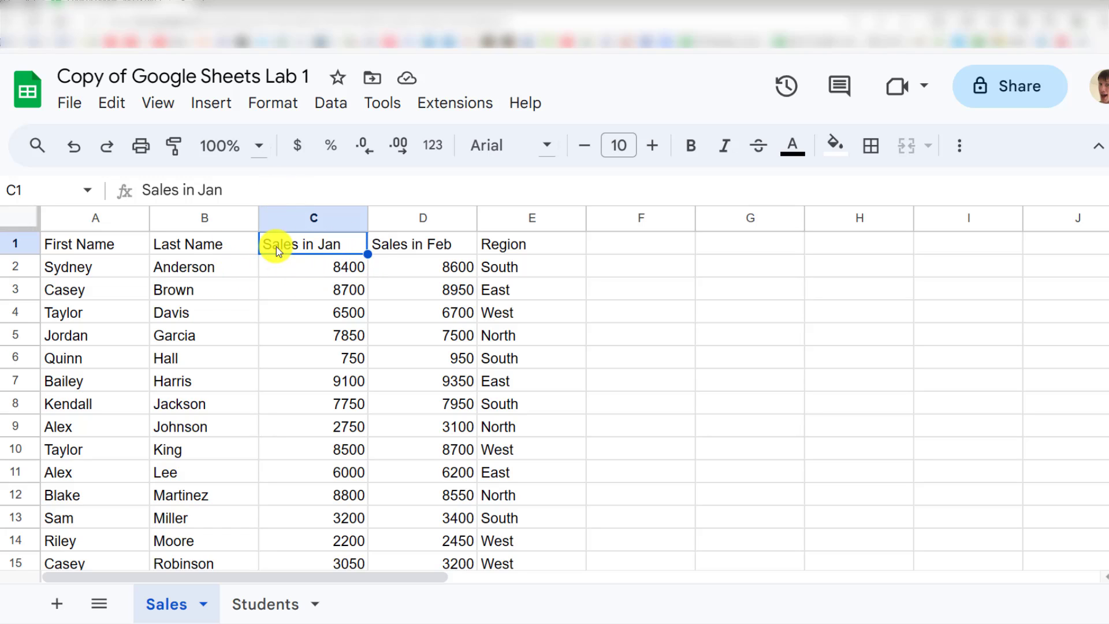
click(305, 268)
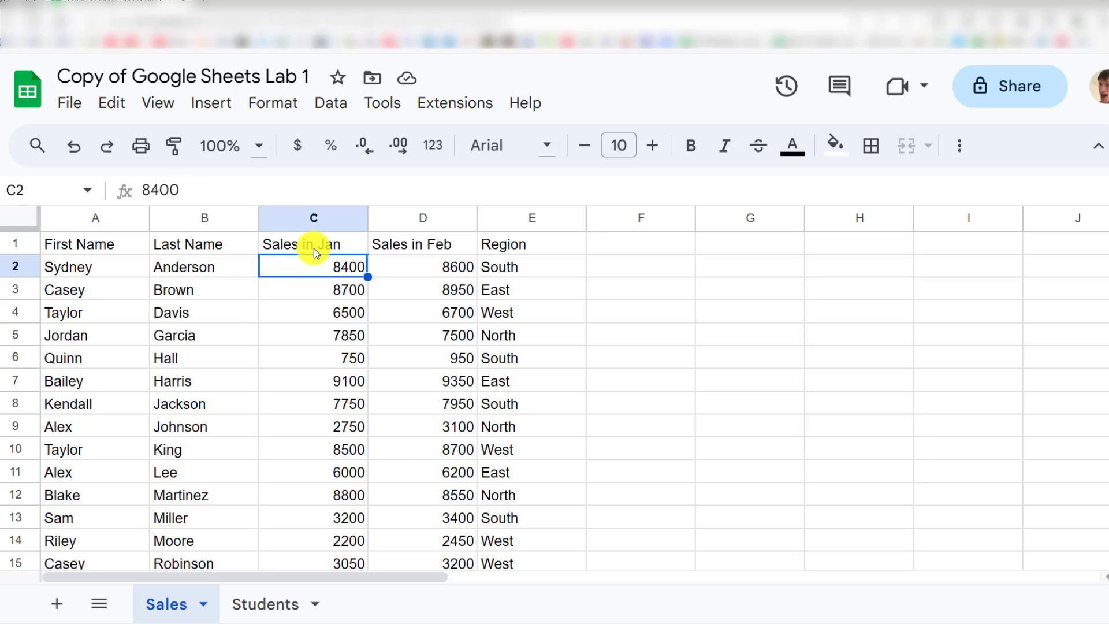
Step: Try overwriting the Sales in Jan header in C1 with random placeholder text, and discard the entry
click(313, 247)
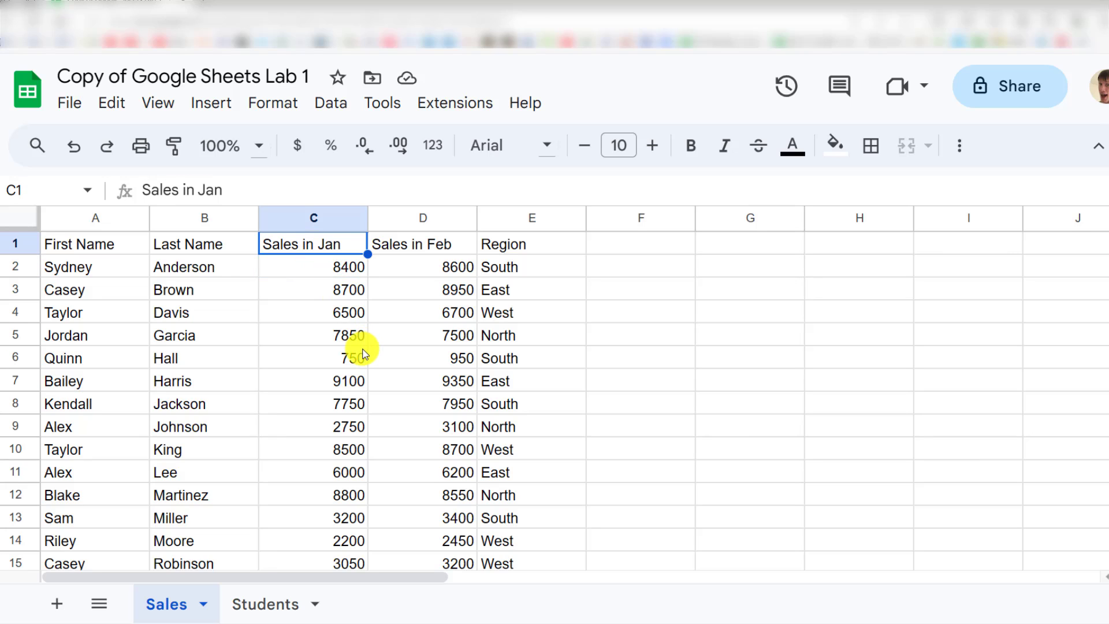
text(asdflkj)
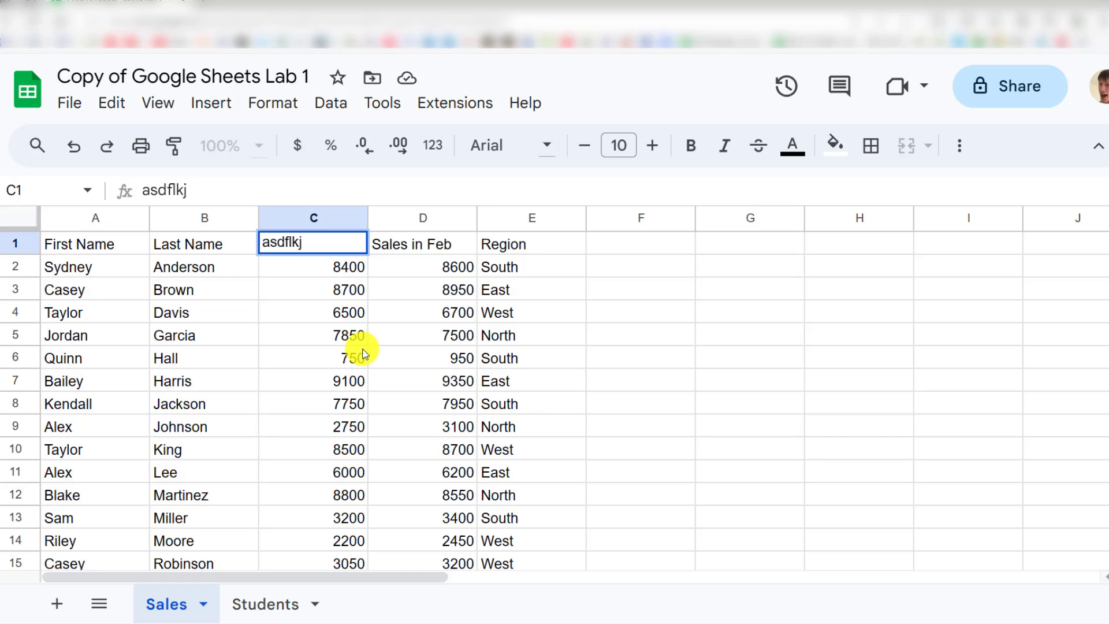
key(Escape)
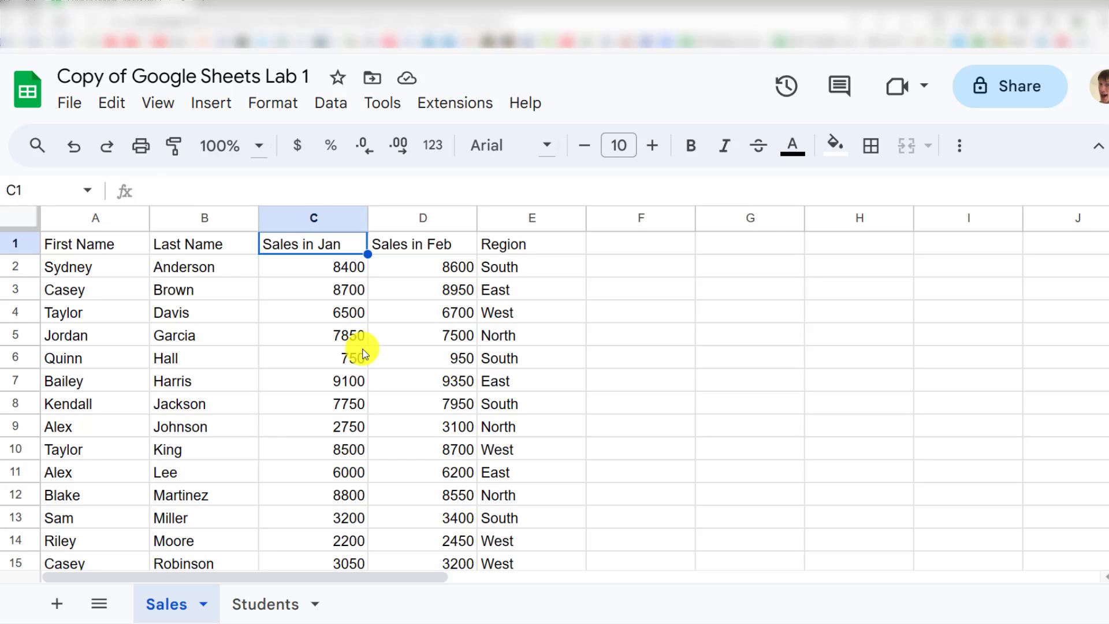
double_click(348, 249)
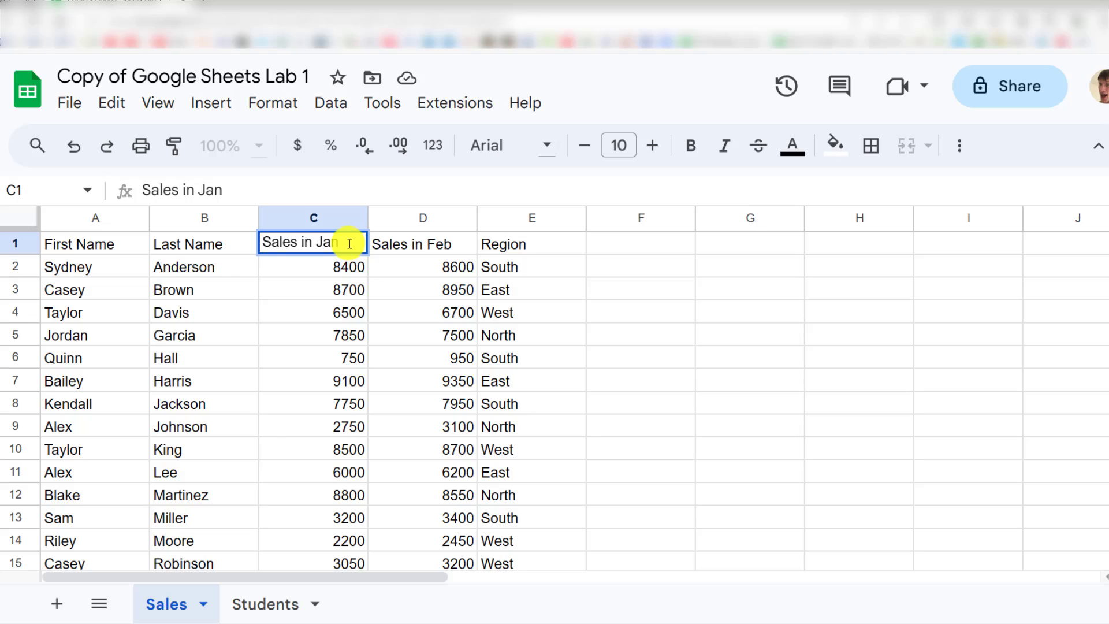
click(334, 264)
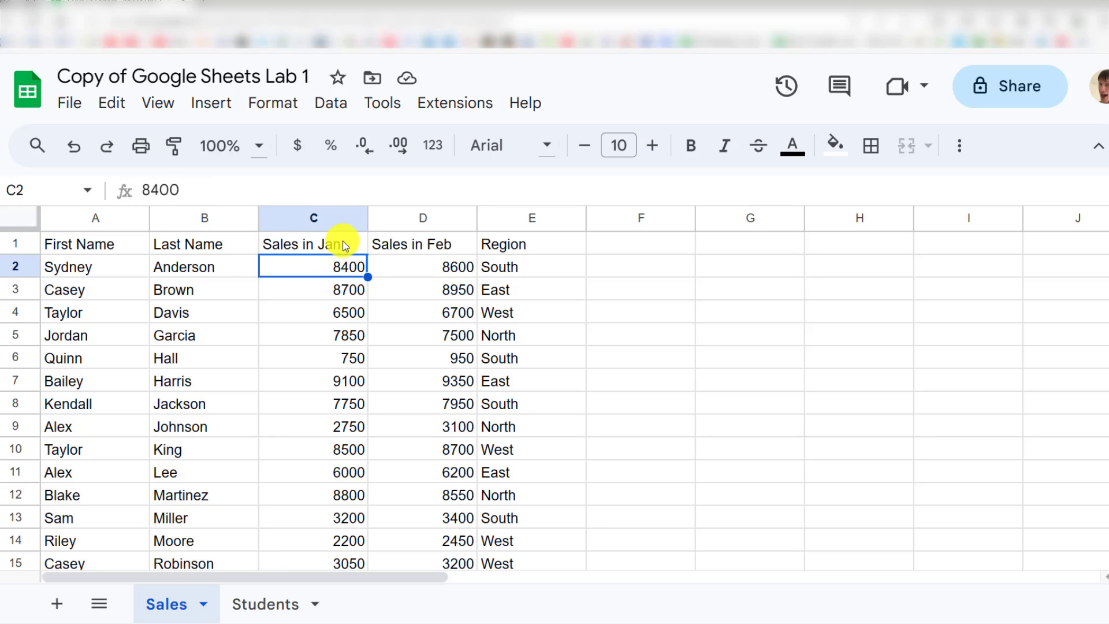
click(343, 243)
text(asdfkj)
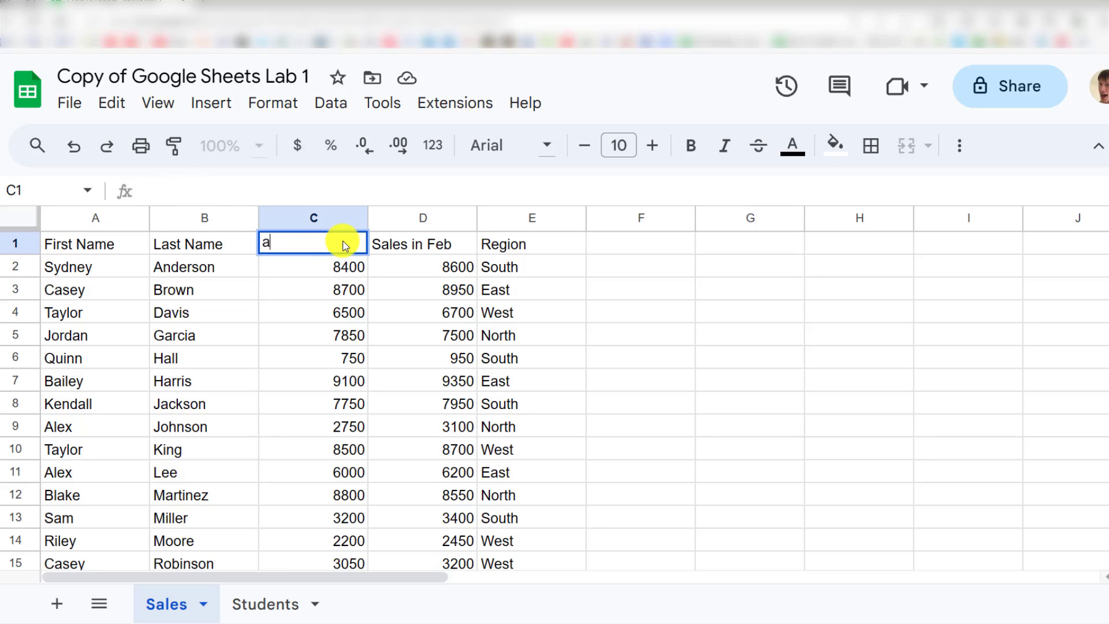
key(Escape)
Step: Complete the header text in cell C1 so it reads Sales in January
double_click(344, 245)
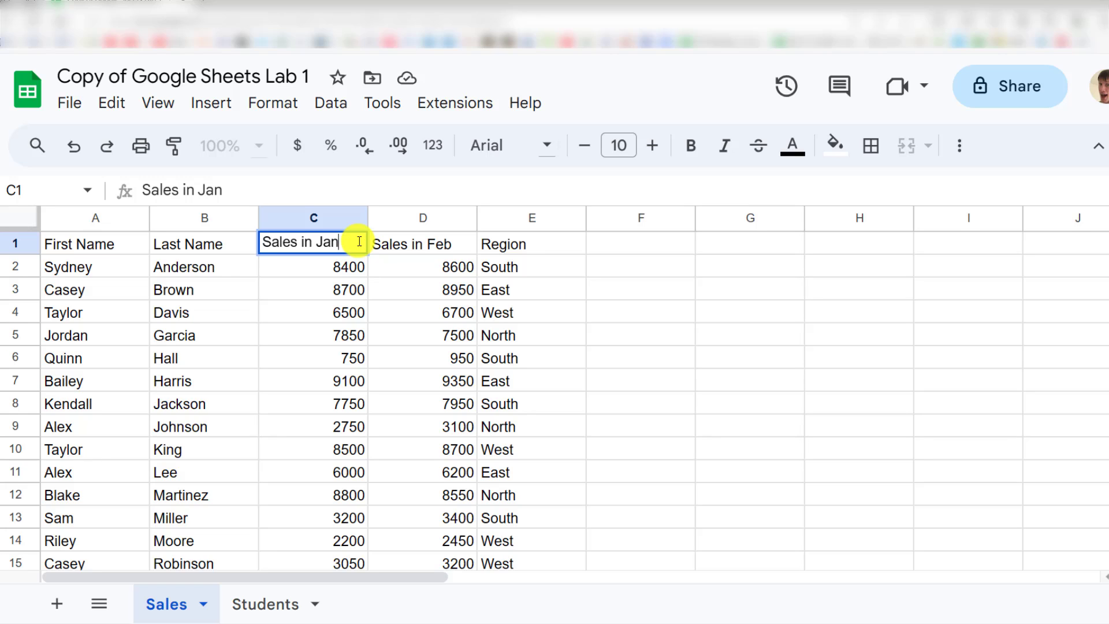
text(uary)
key(Return)
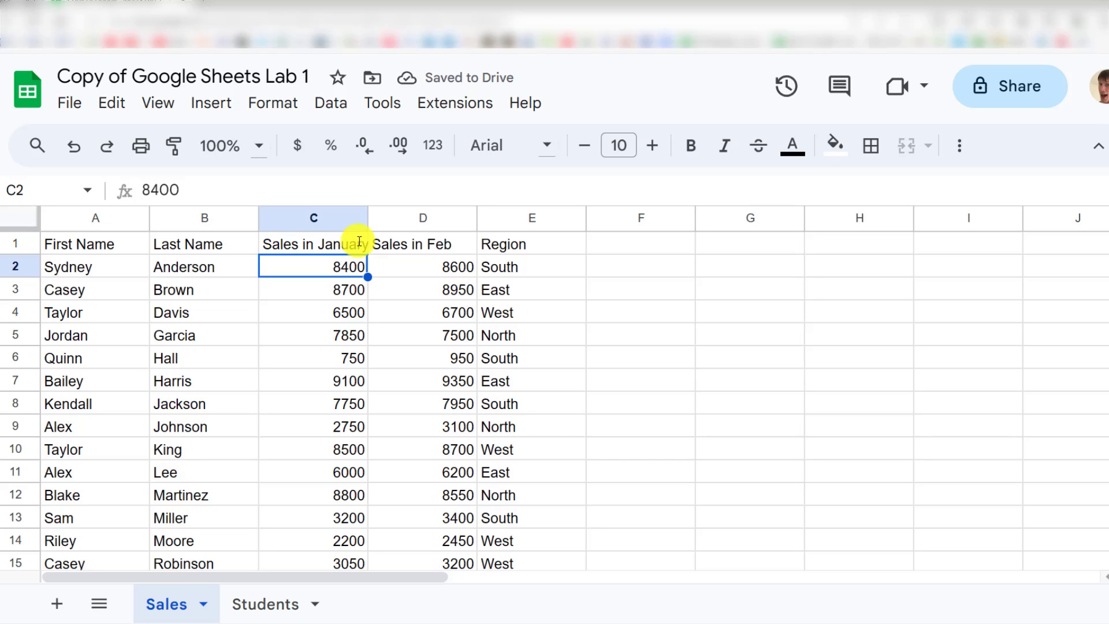
Step: Complete the header text in cell D1 so it reads Sales in February
click(396, 247)
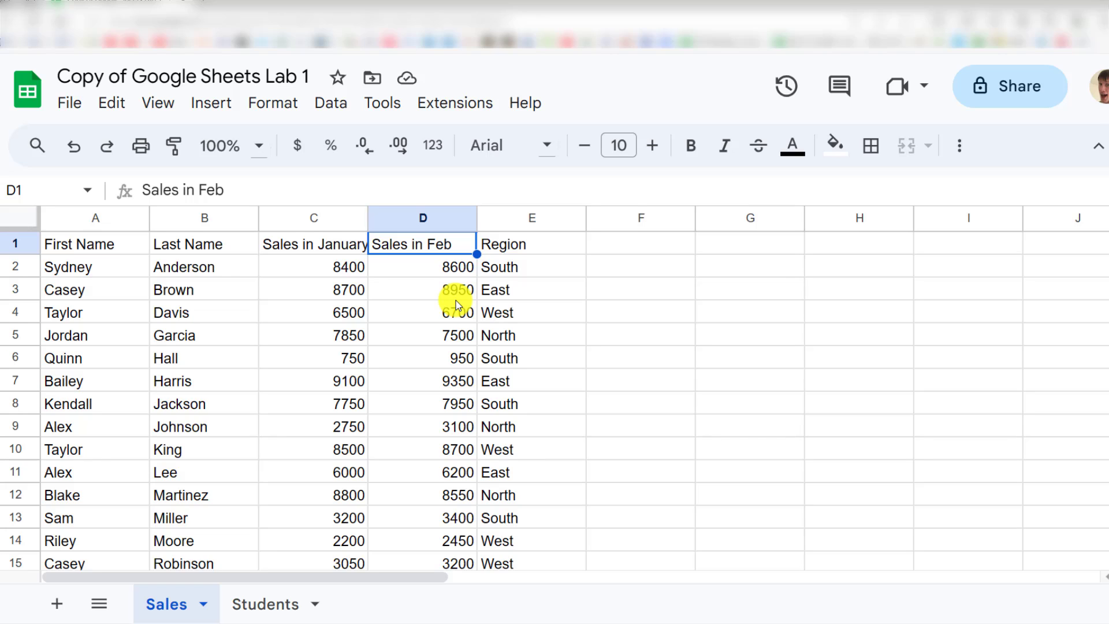
key(Return)
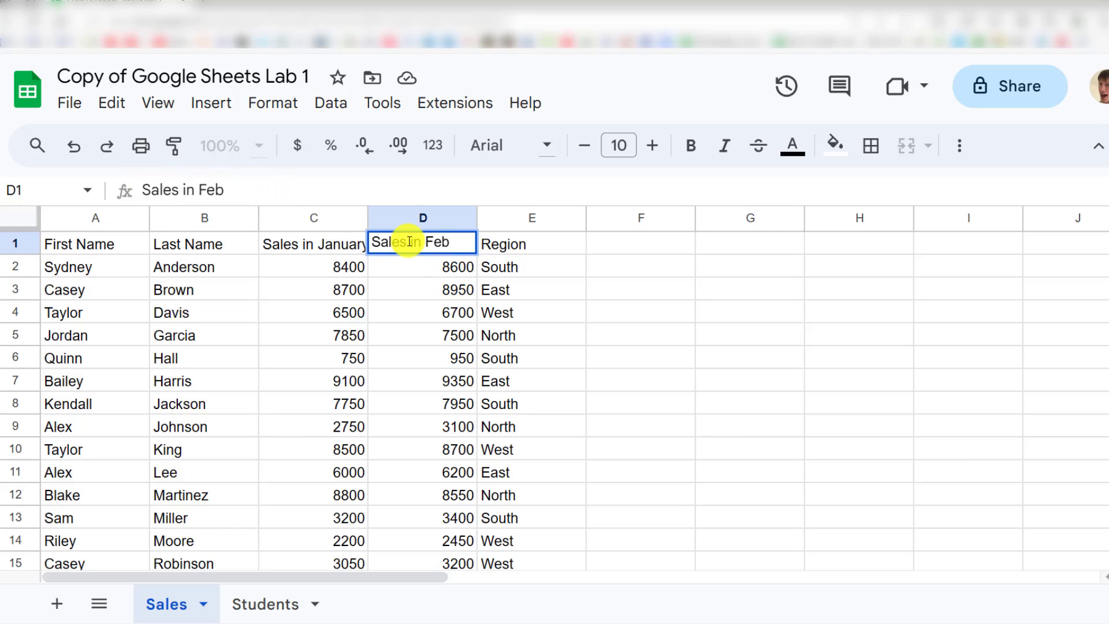
text(ruary)
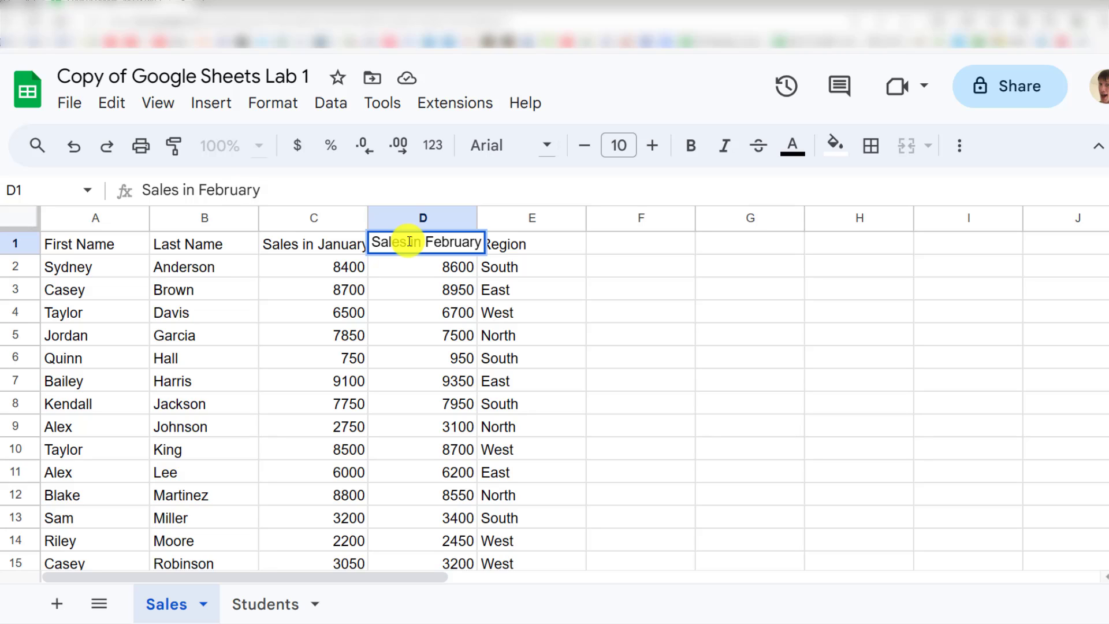
key(Return)
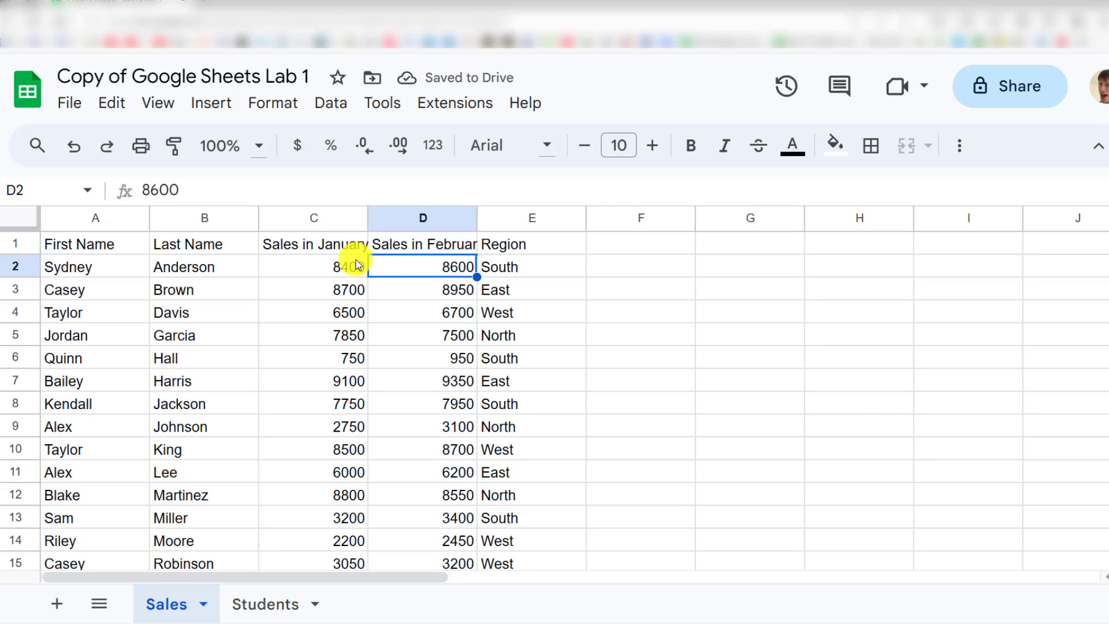
Step: Compare the full text of headers D1 and C1 in the formula bar with what their cells display
click(470, 250)
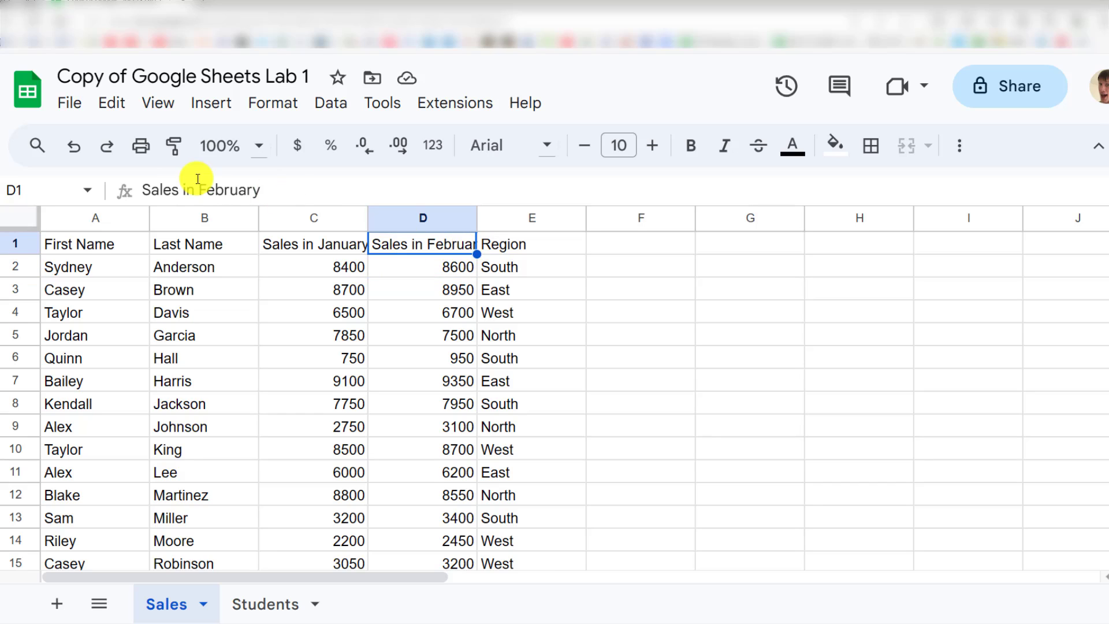
click(272, 184)
drag(272, 183, 123, 186)
click(462, 263)
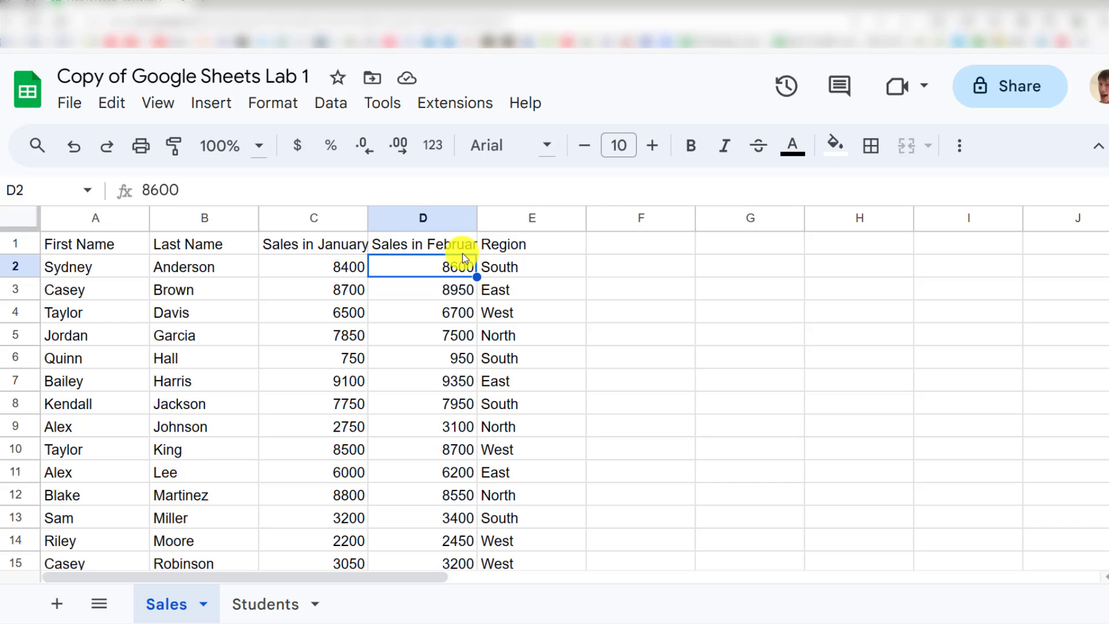
click(465, 249)
click(358, 244)
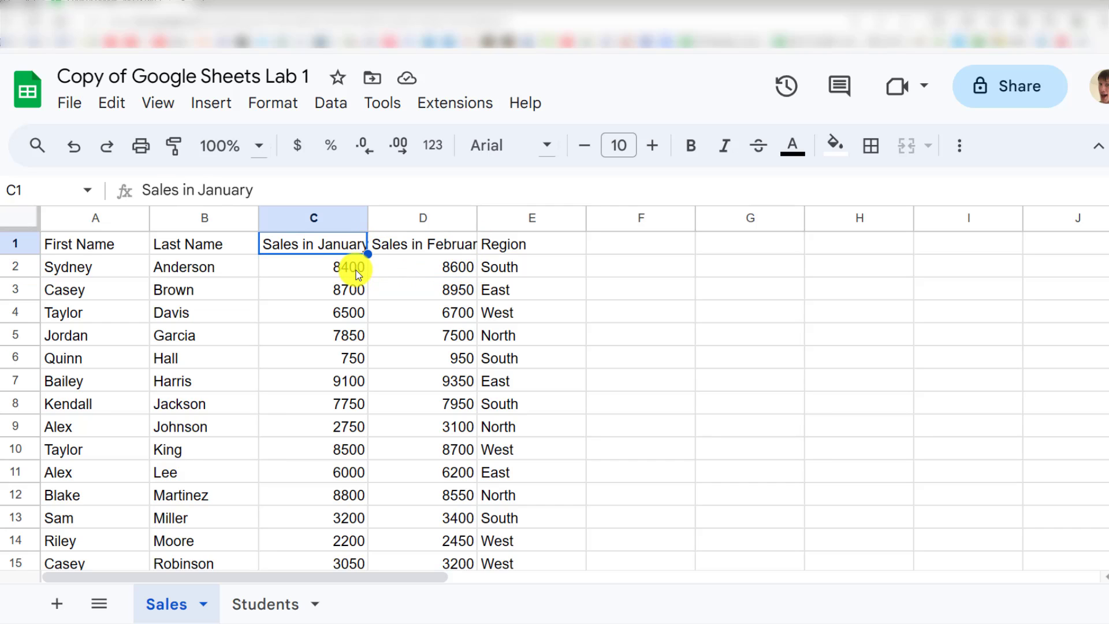
click(356, 269)
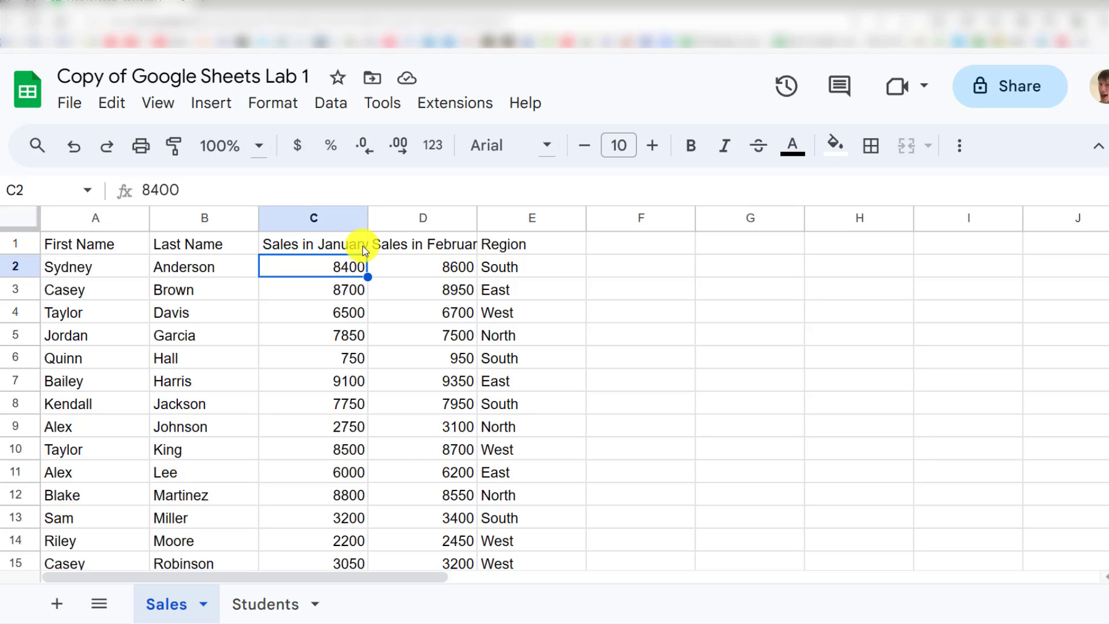
Step: Widen column C slightly so the Sales in January header fits within its cell
click(359, 242)
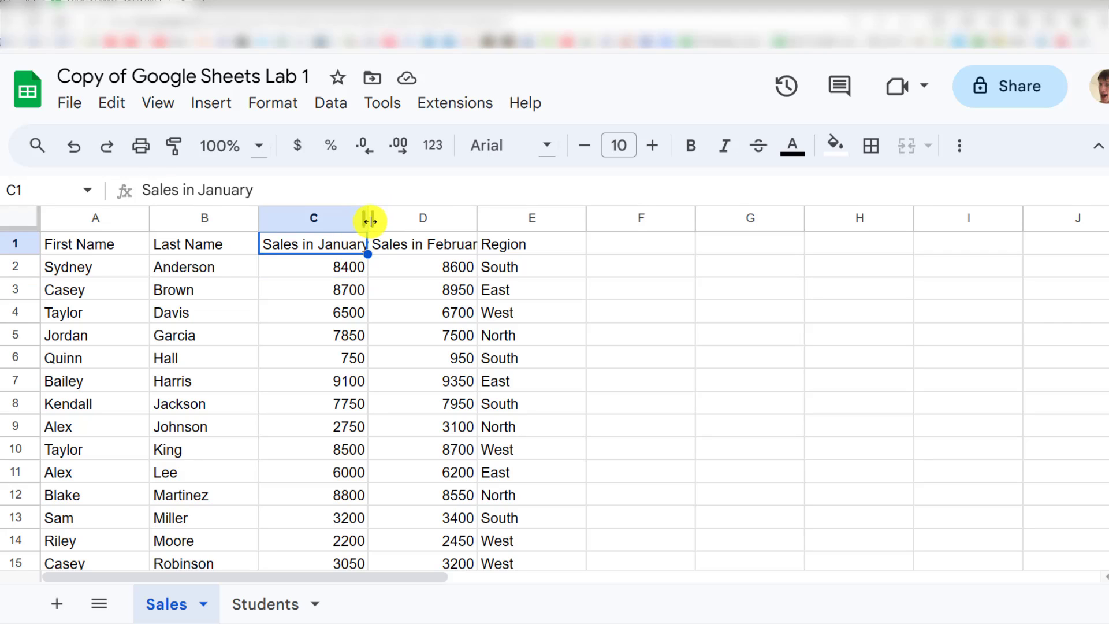
drag(369, 221, 368, 220)
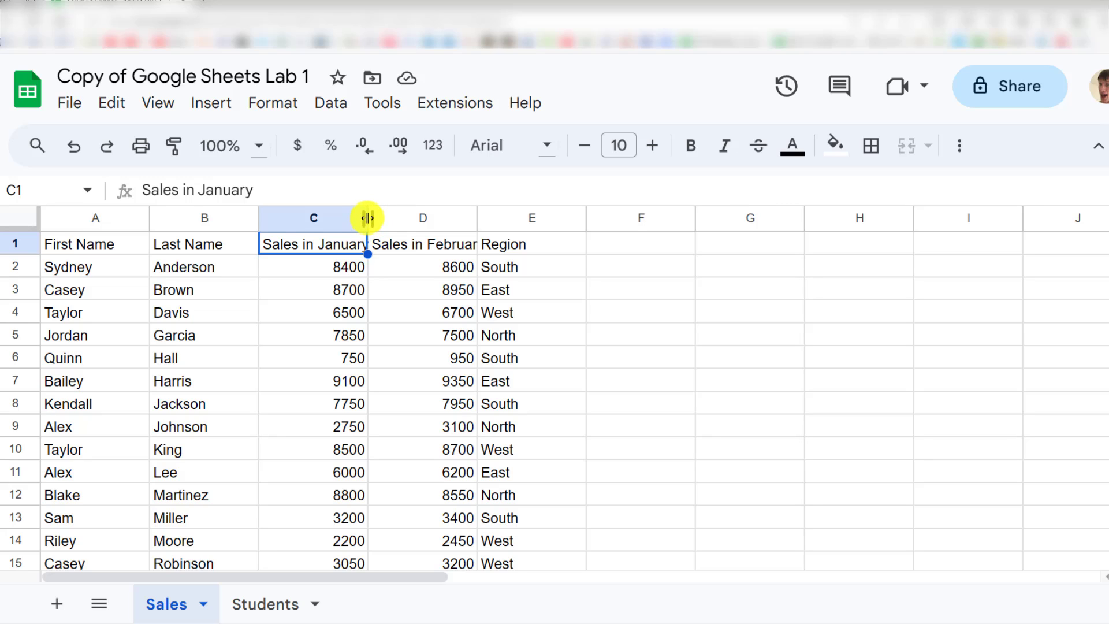
drag(367, 217, 379, 218)
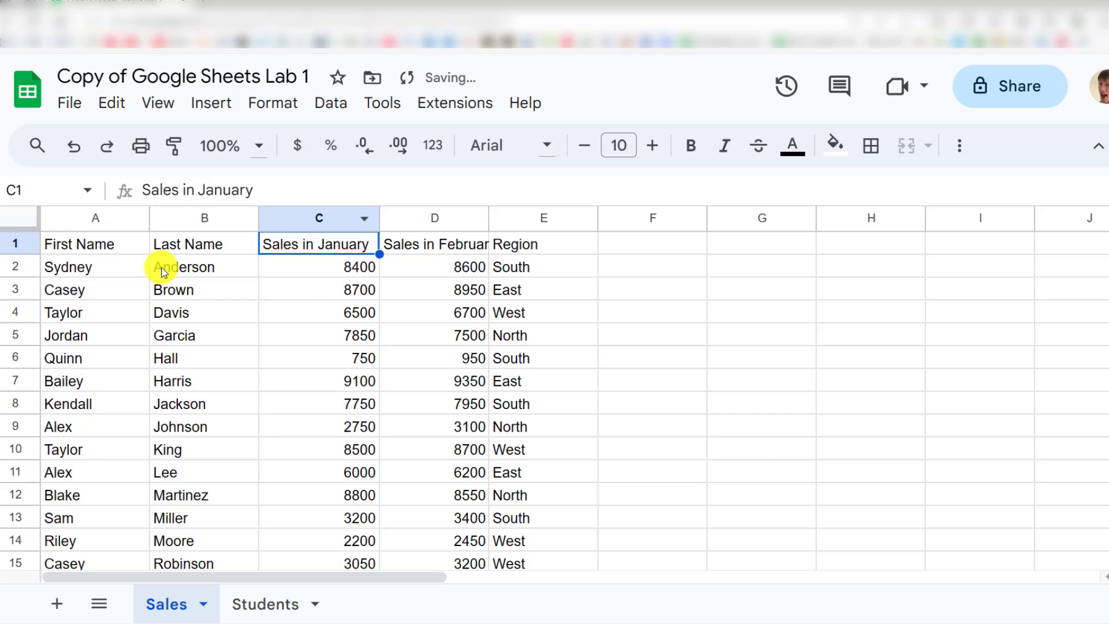
Step: Try increasing the height of row 1, and undo the row resize
drag(14, 254, 16, 324)
key(ctrl+z)
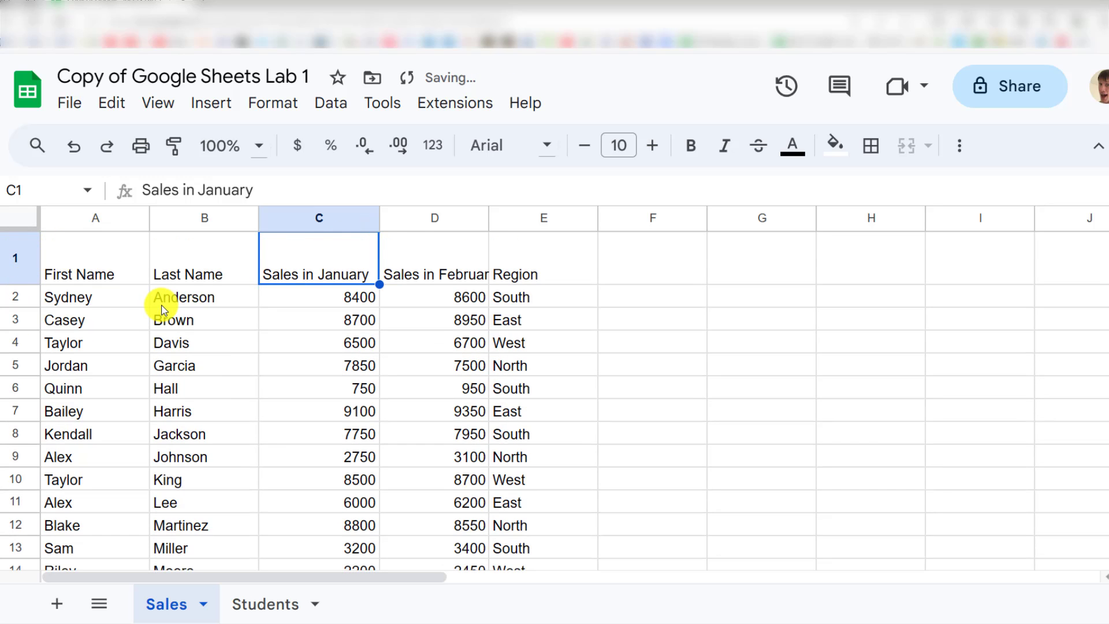
key(ctrl+z)
Step: Auto-fit column D so its width matches the Sales in February header
click(459, 306)
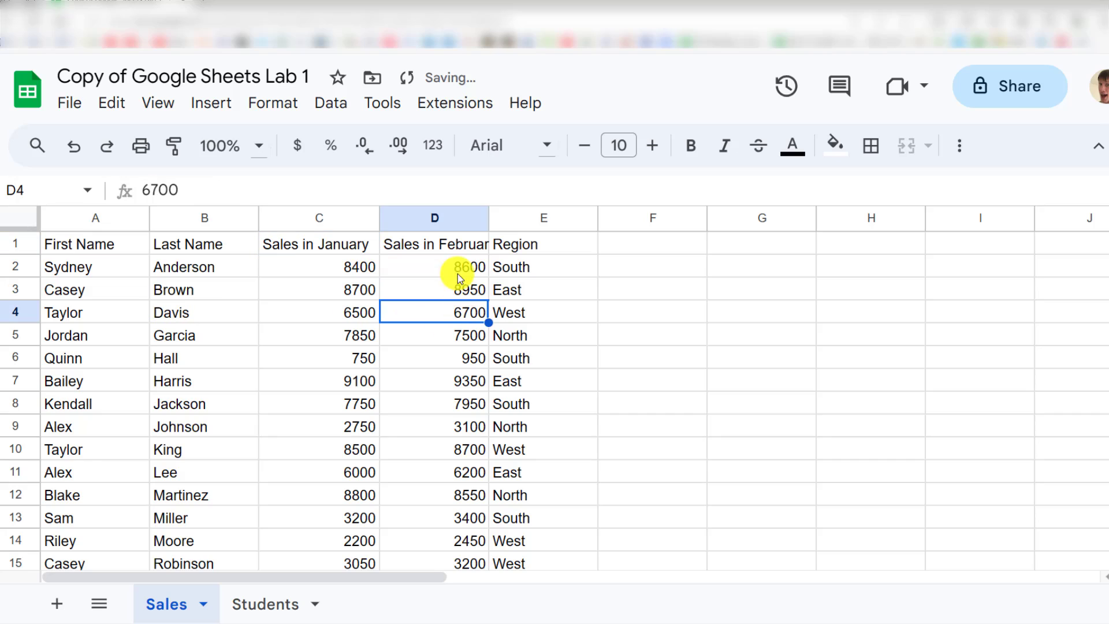
click(341, 244)
click(464, 245)
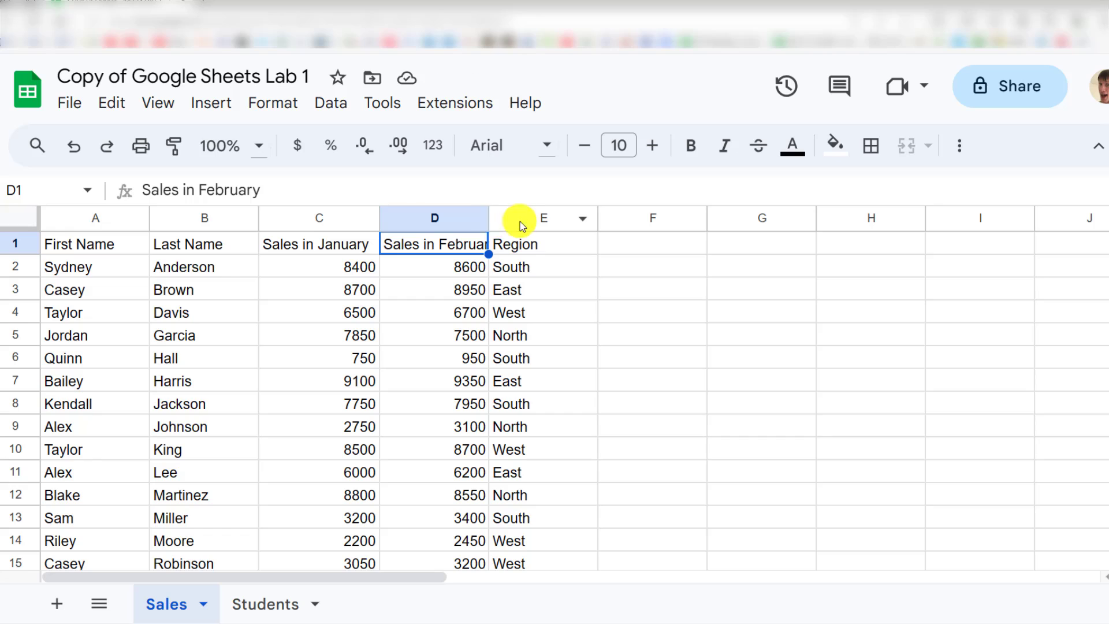
double_click(489, 218)
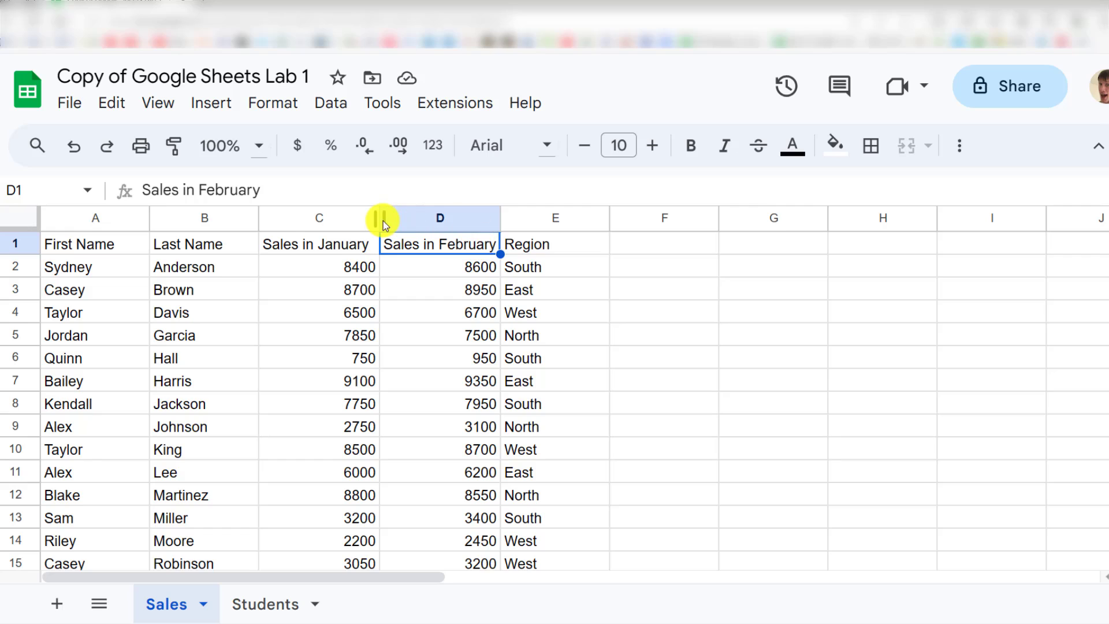
Step: Experiment with narrowing and widening column C, and auto-fit its width to the Sales in January header
drag(378, 218, 337, 262)
drag(338, 220, 395, 220)
key(ctrl+z)
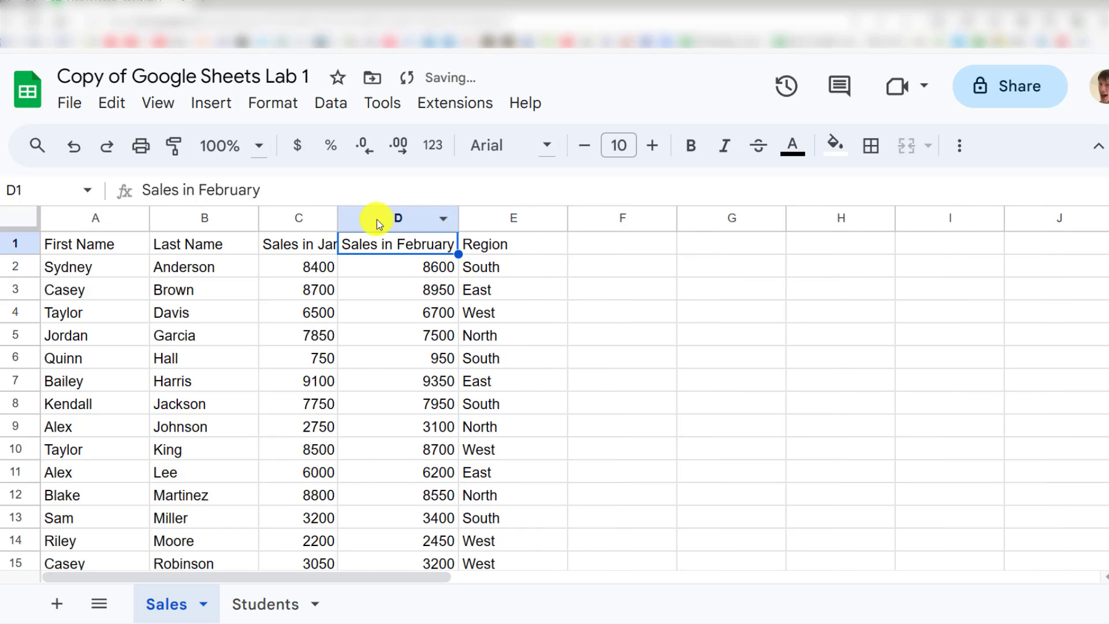
double_click(337, 218)
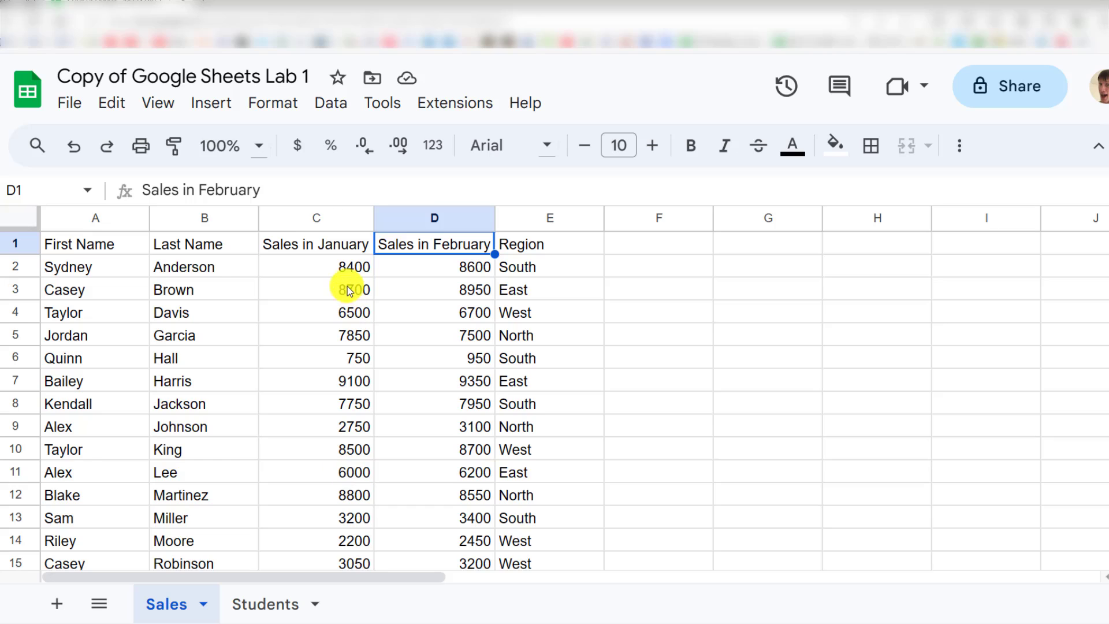
Step: Format the January and February sales values in C2:D21 as currency
drag(358, 268, 409, 267)
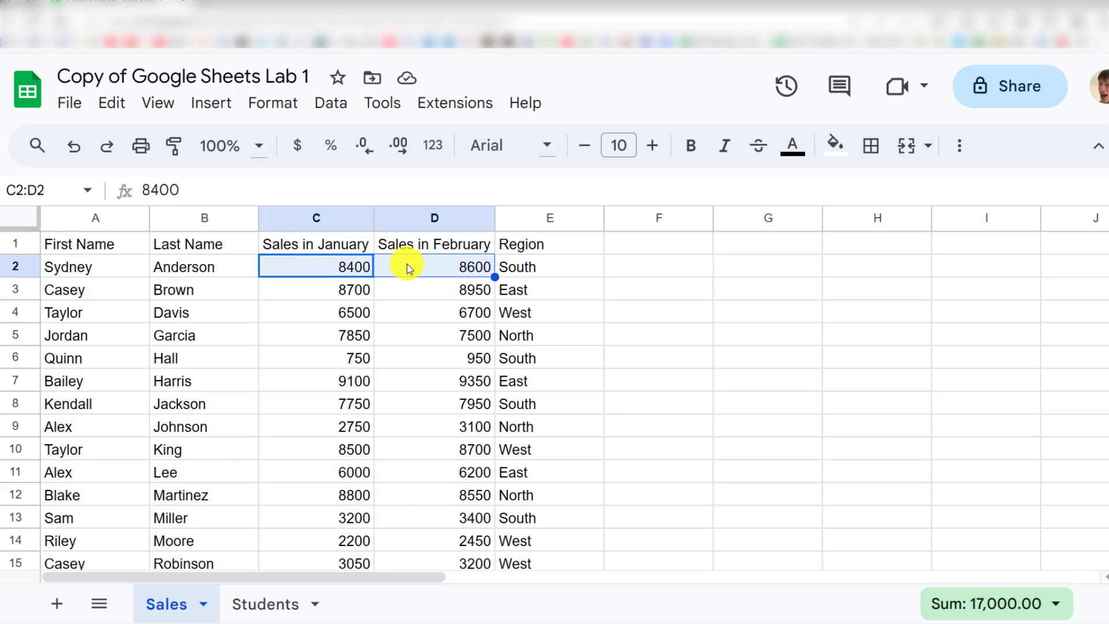
click(337, 299)
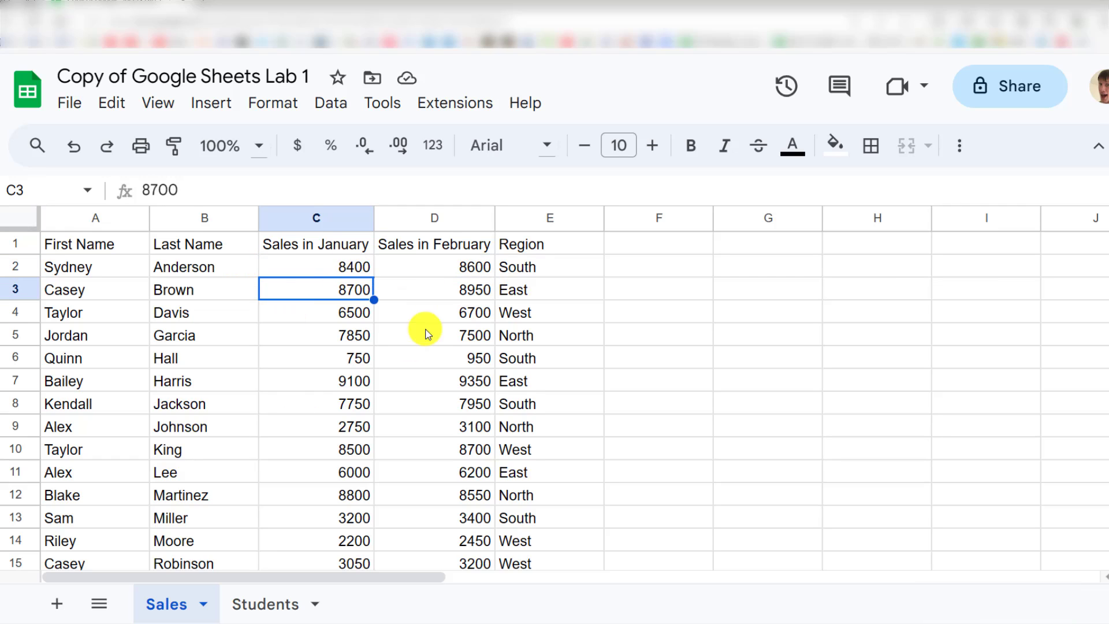
drag(358, 266, 472, 451)
scroll(456, 448, up, 4)
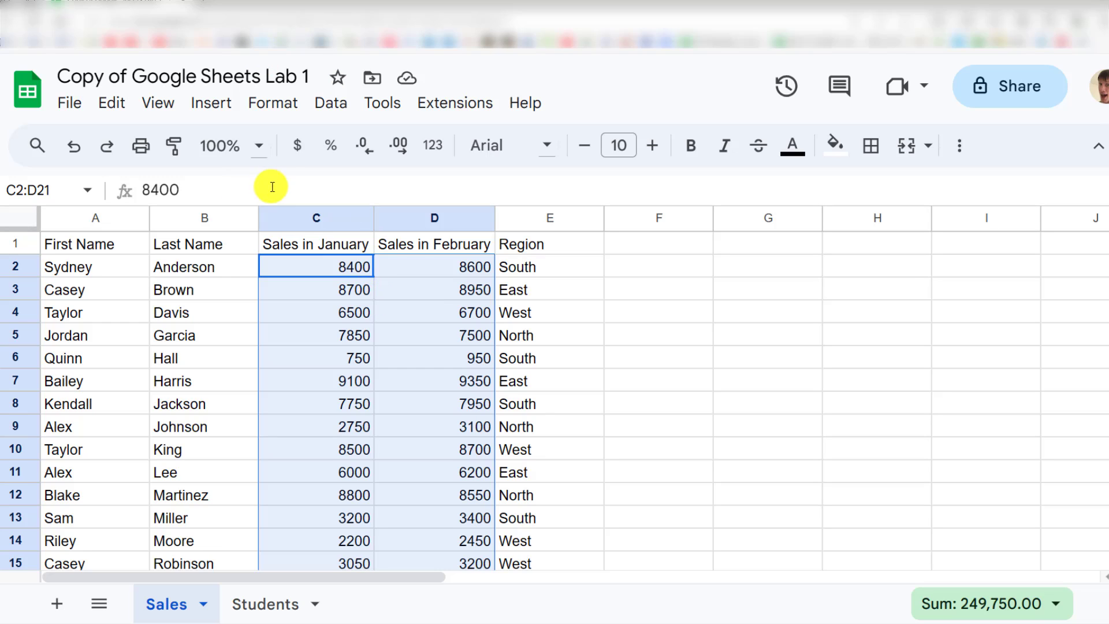
click(294, 149)
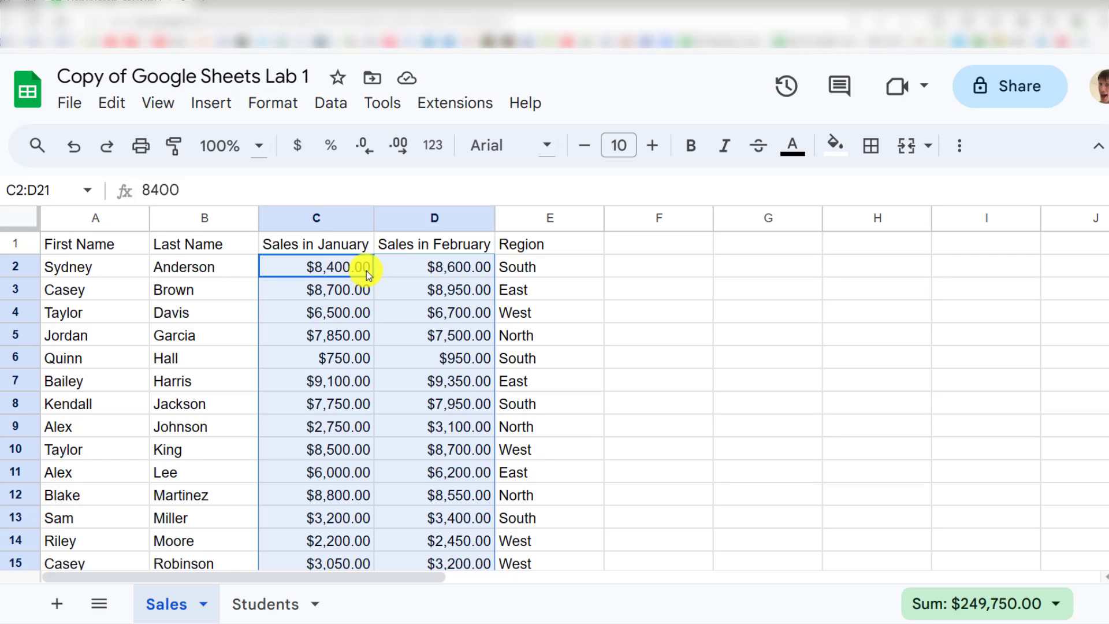
Step: Remove both decimal places from the currency values in C2:D21
click(368, 149)
click(369, 148)
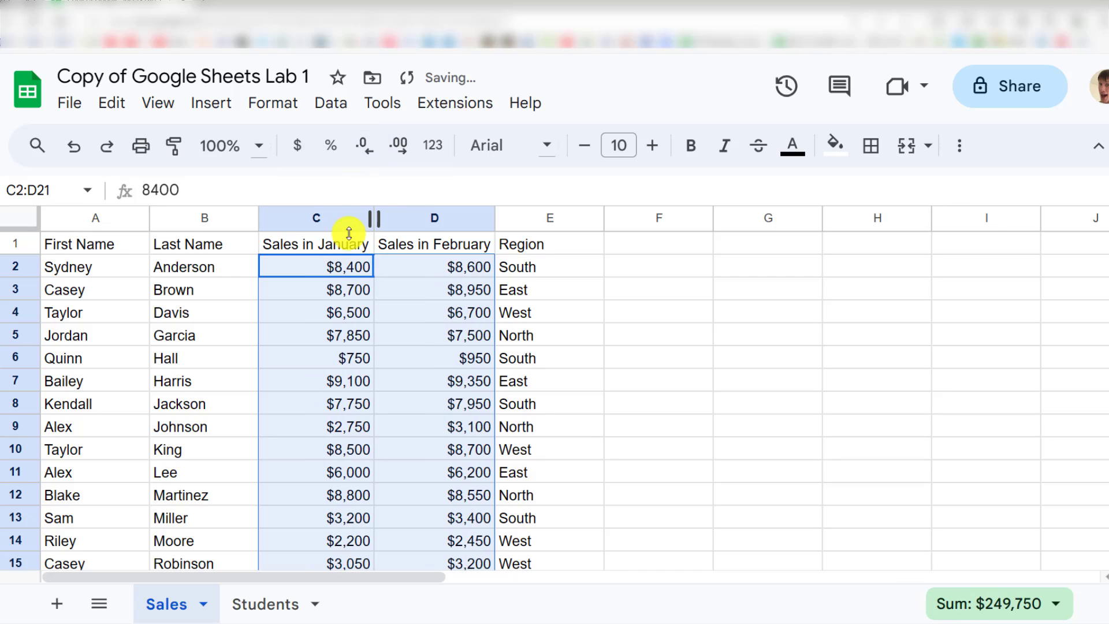
click(317, 267)
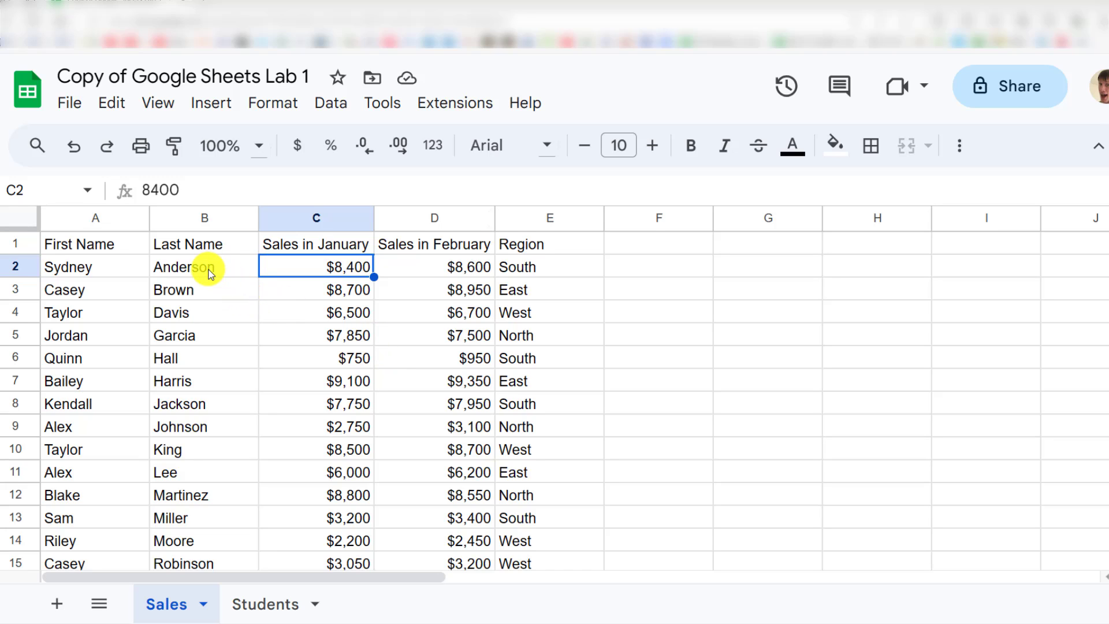
Step: Insert one new column to the left of the First Name column
click(128, 246)
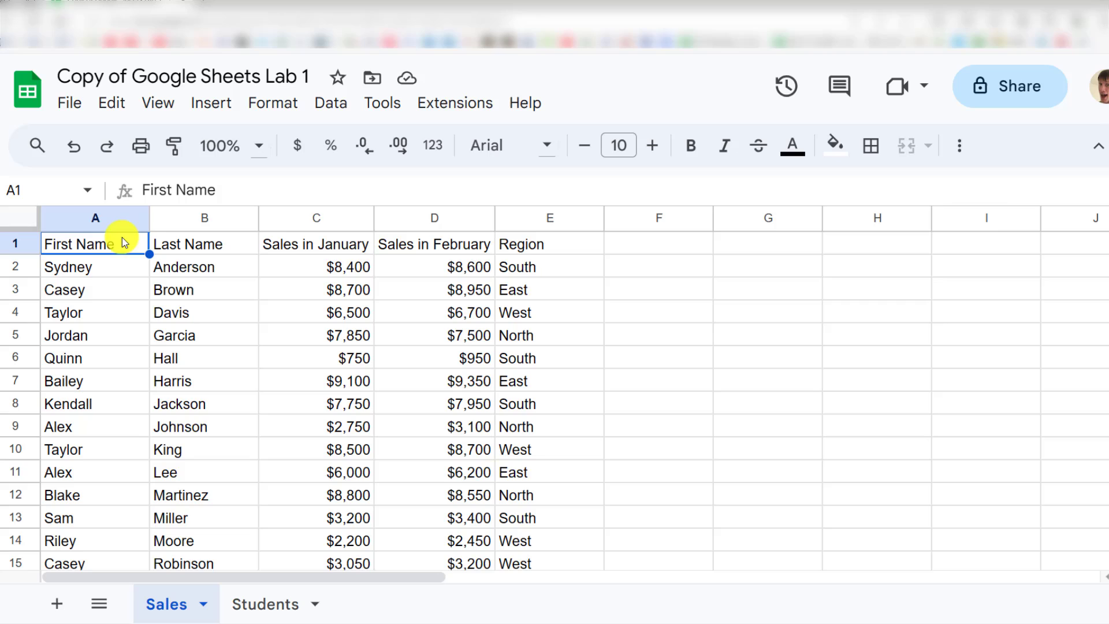
right_click(97, 220)
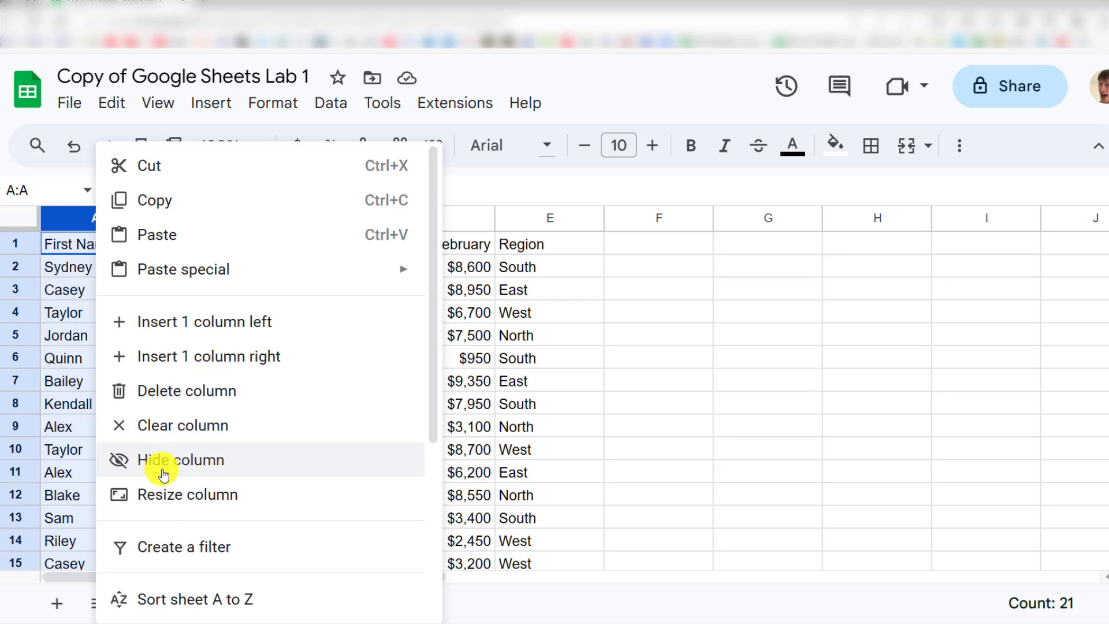
click(198, 332)
Step: Enter the header Employee Number in cell A1 and auto-fit column A to it
click(116, 248)
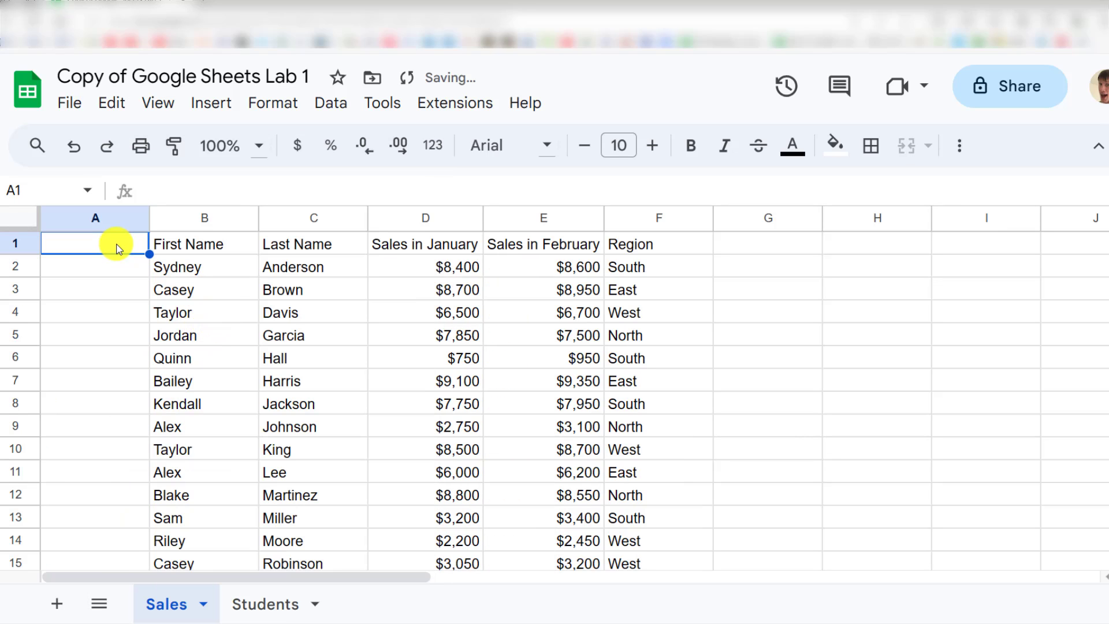
text(Employee N)
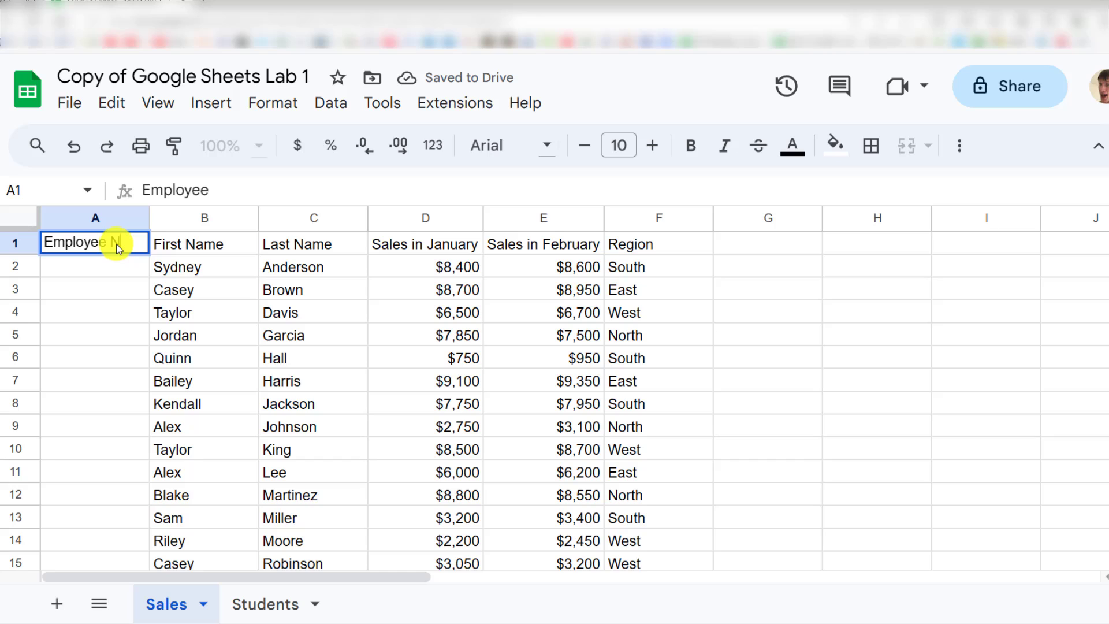
text(umber)
key(Return)
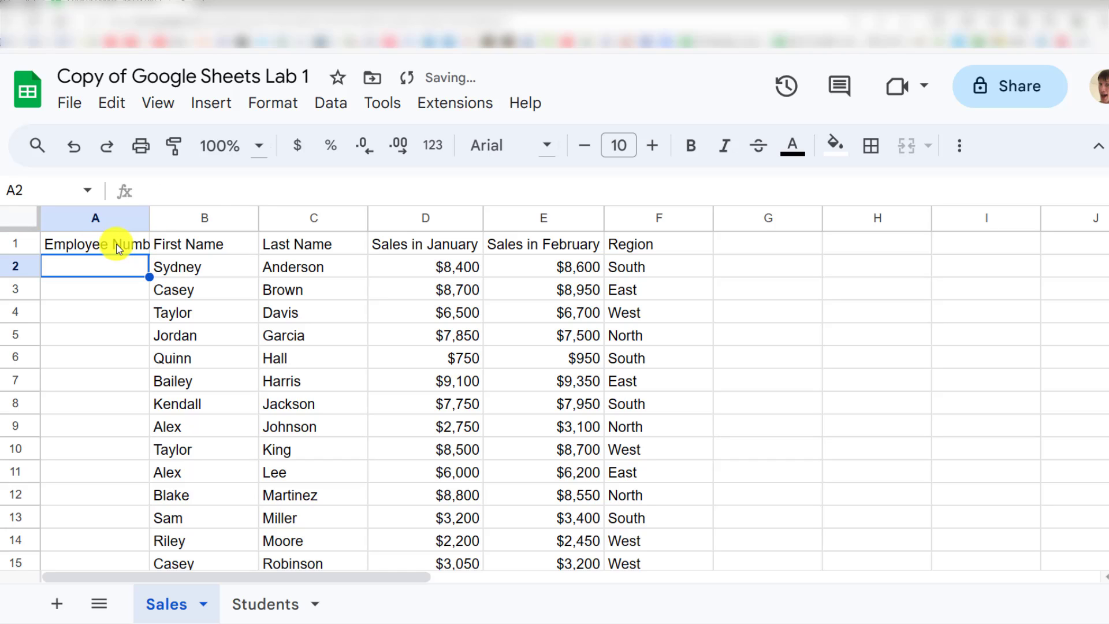
click(121, 245)
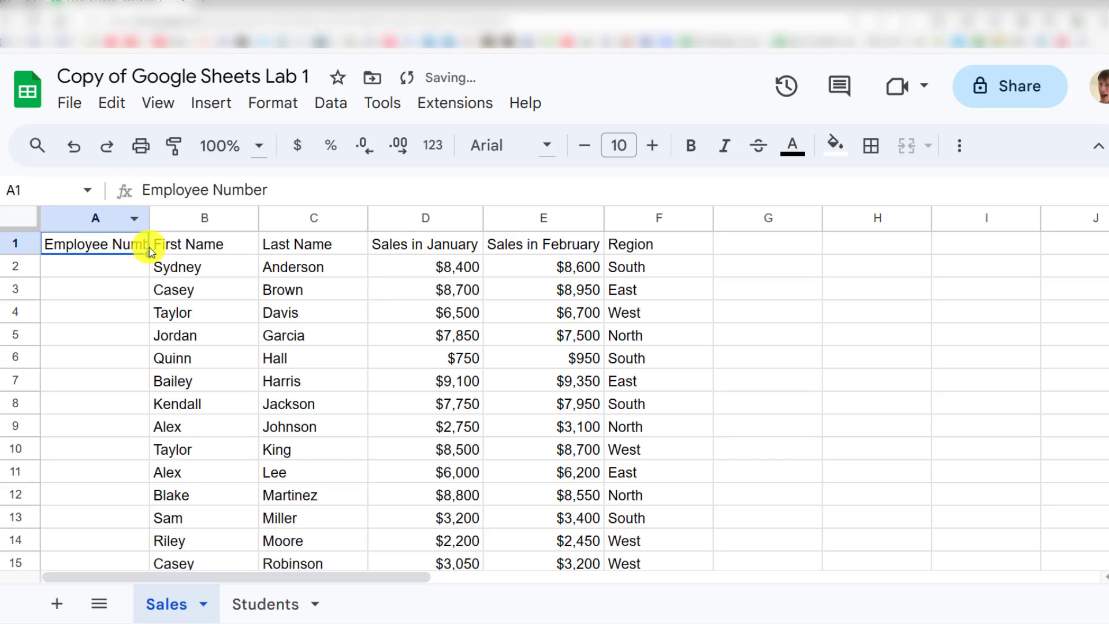
double_click(149, 219)
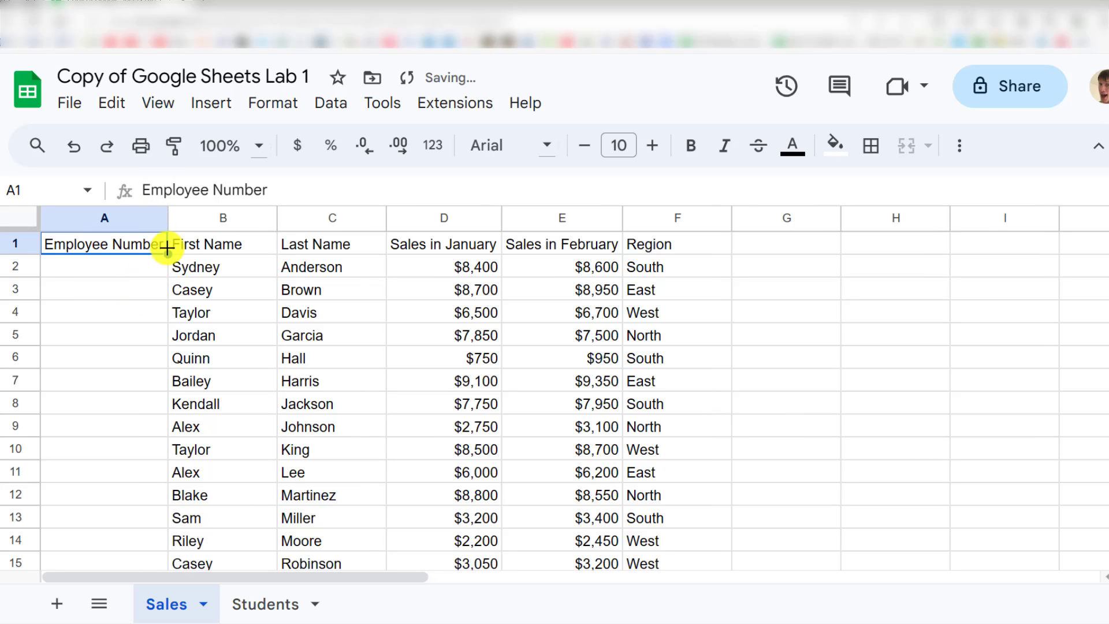
Step: Enter the starting employee numbers 1 in cell A2 and 2 in cell A3
click(112, 274)
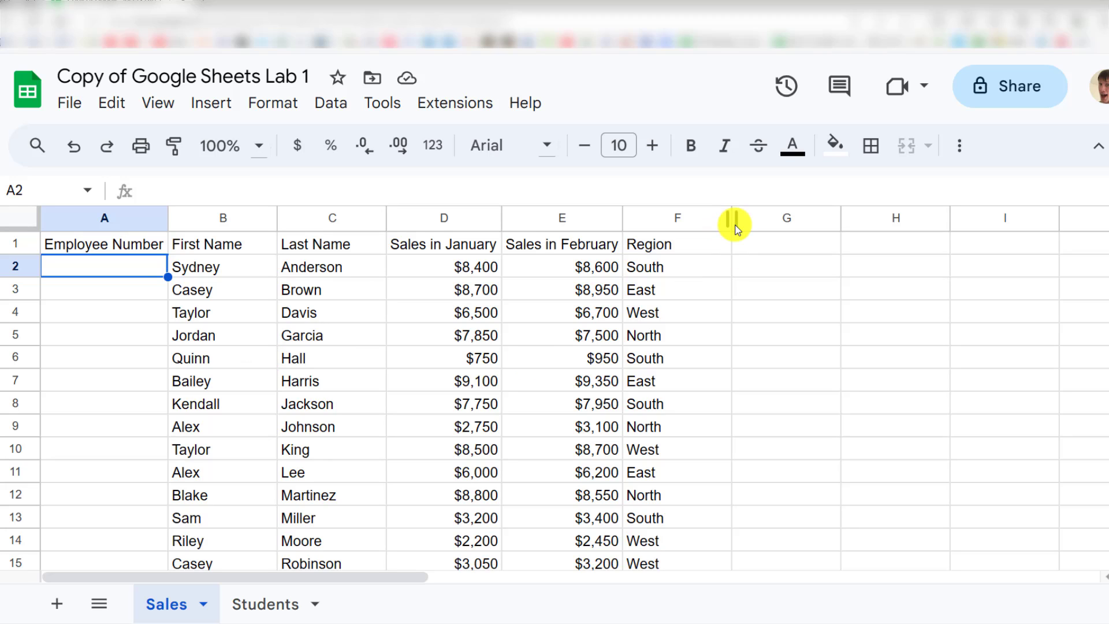
text(1)
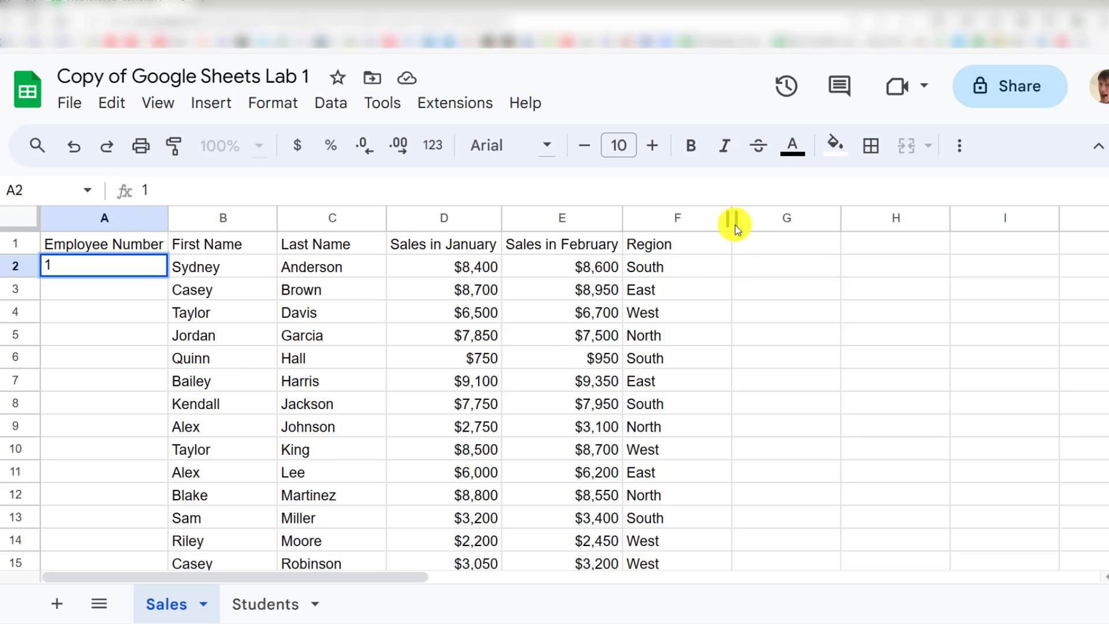
key(Return)
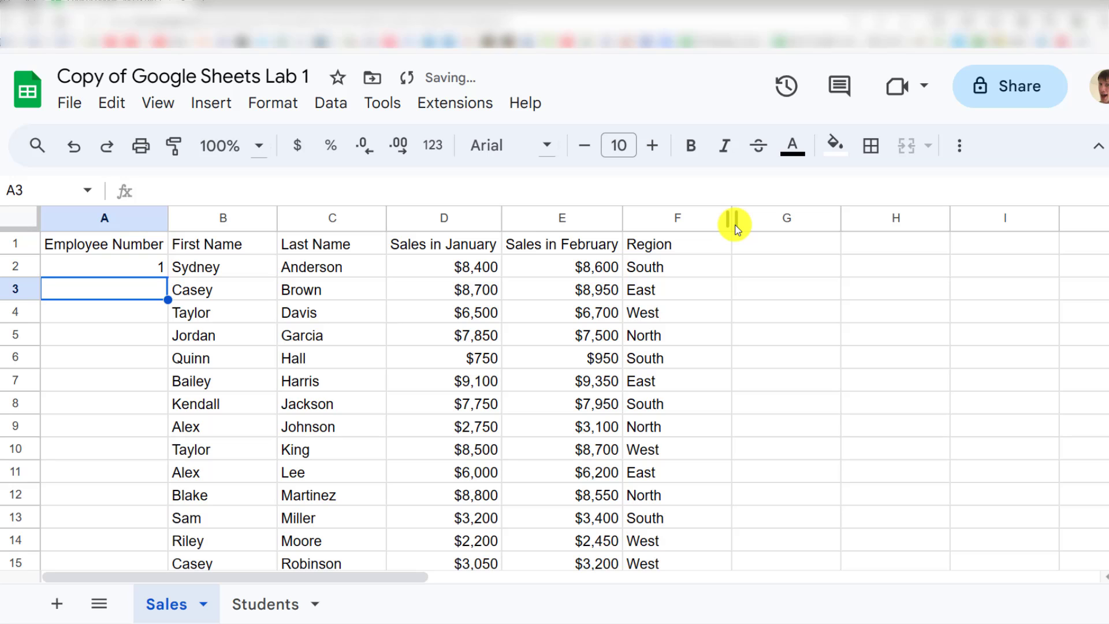
text(2)
key(Return)
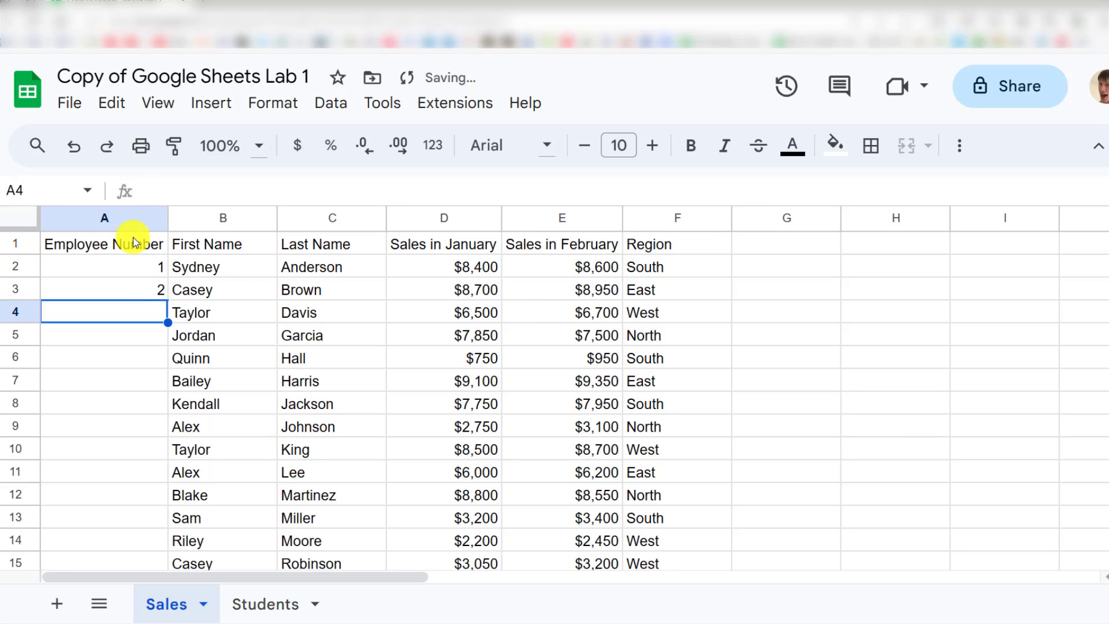
Step: Extend the number series from A2:A3 manually with the fill handle through A21
scroll(124, 344, down, 3)
scroll(131, 384, up, 3)
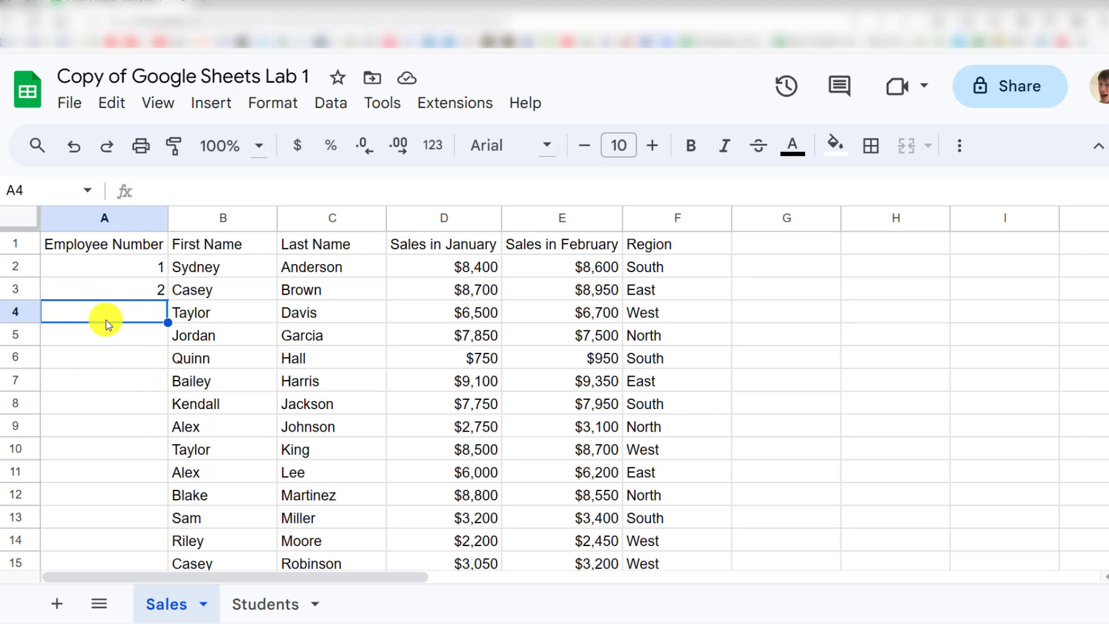
scroll(99, 353, down, 5)
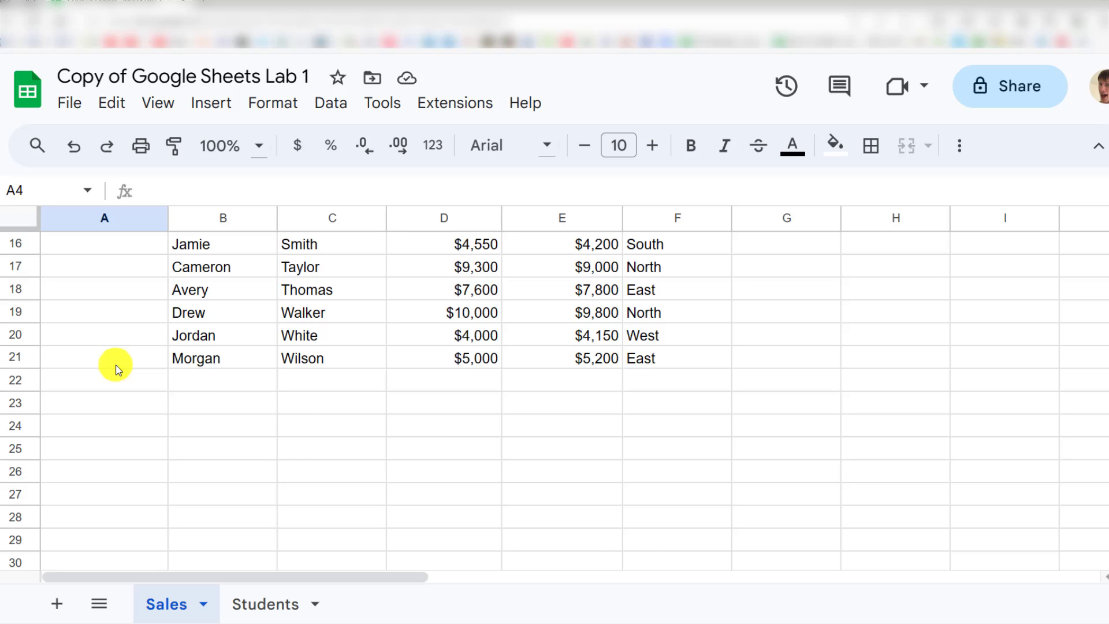
scroll(116, 368, up, 5)
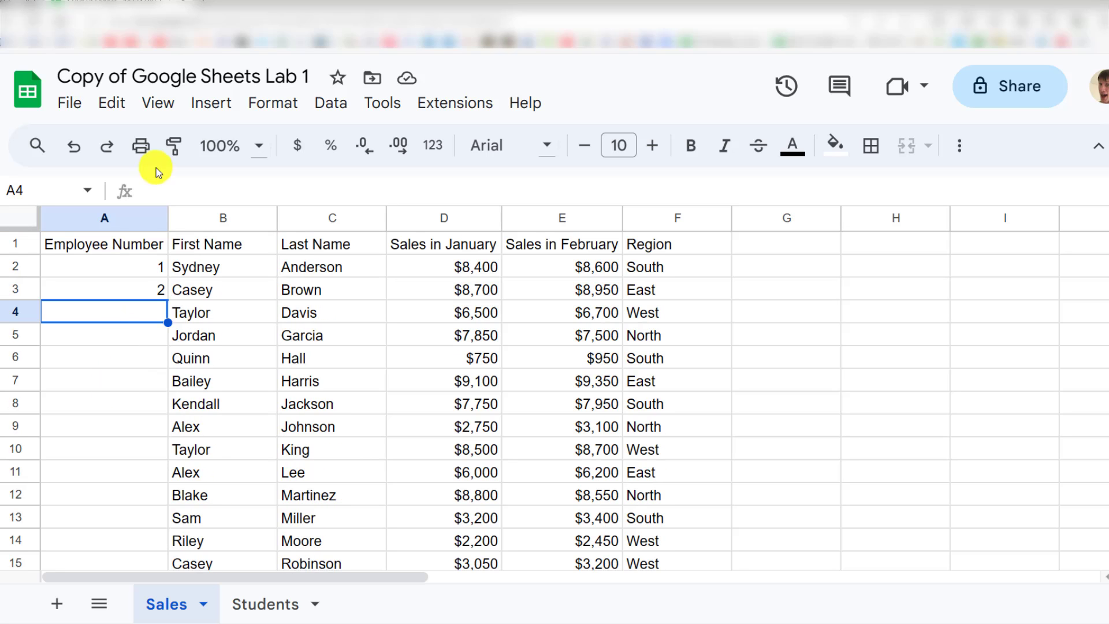
scroll(120, 416, down, 3)
scroll(123, 452, up, 3)
drag(155, 267, 155, 286)
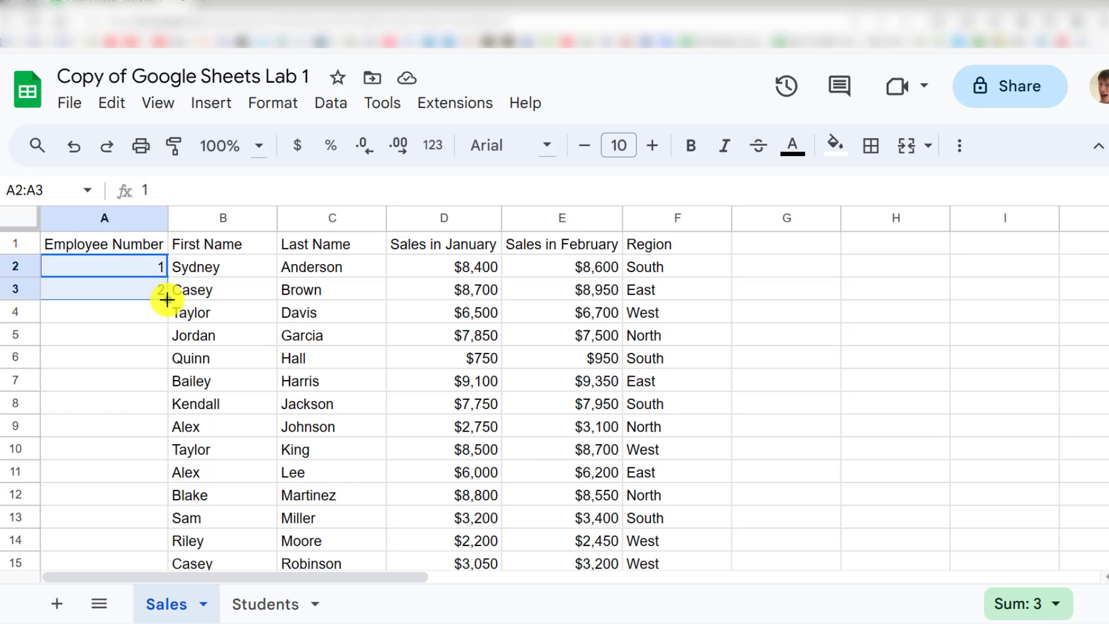
drag(167, 299, 171, 552)
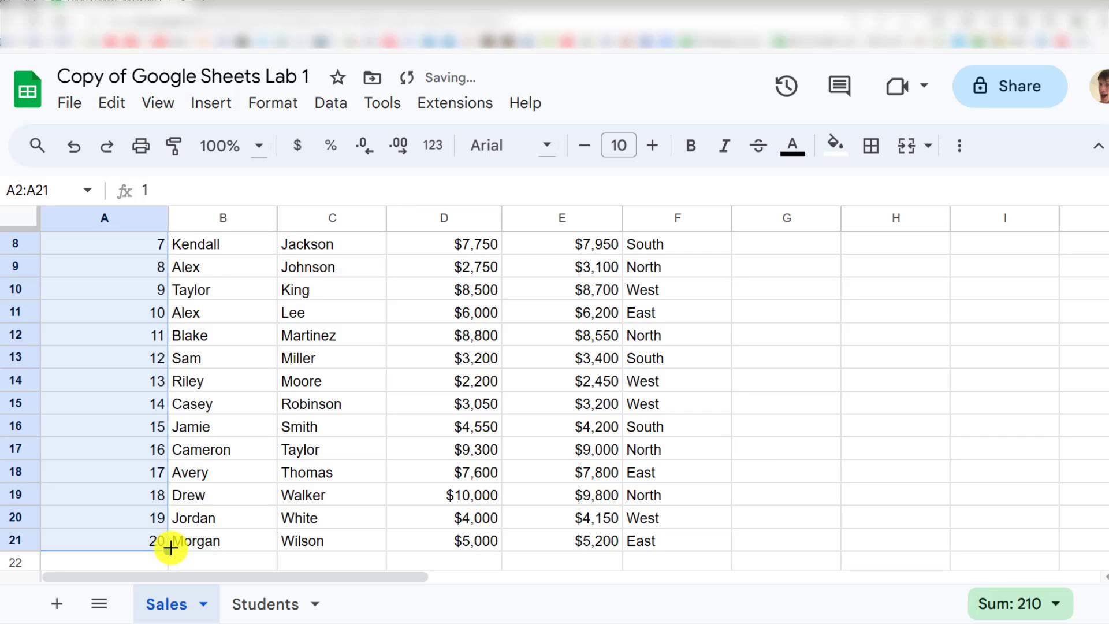
scroll(172, 506, up, 3)
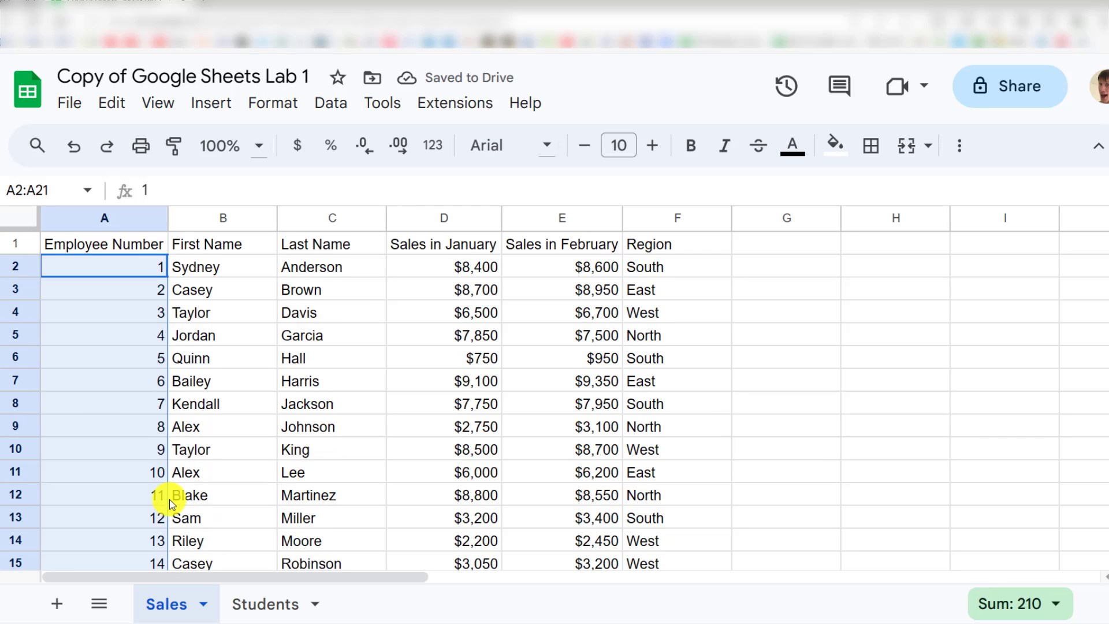
Step: Check the filled employee numbers from A2 to A21, and undo the series fill
click(161, 268)
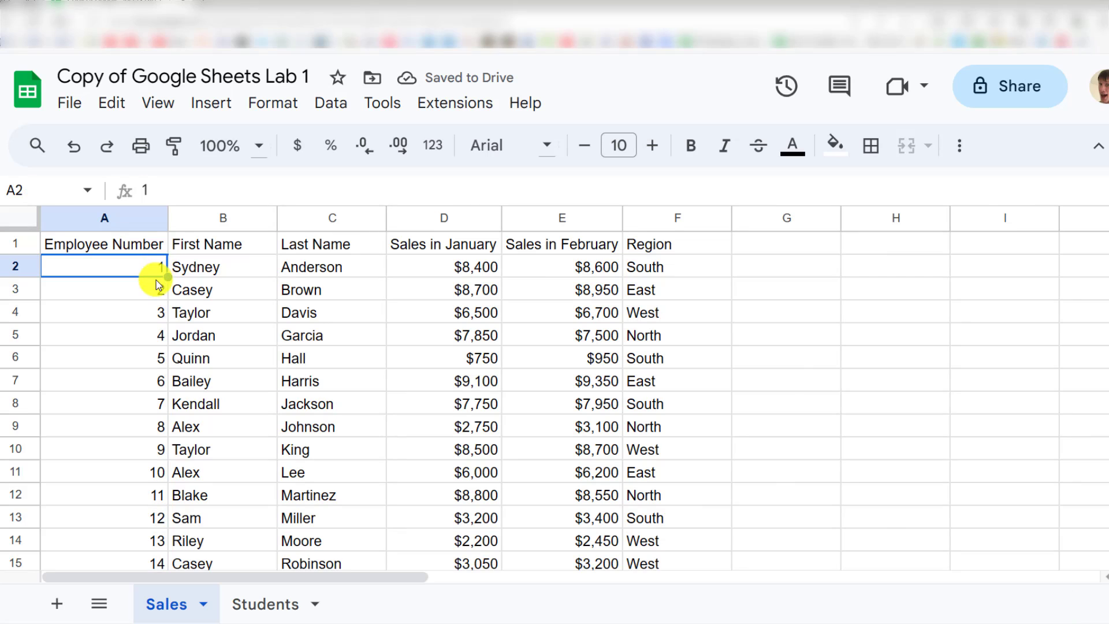
drag(159, 268, 160, 286)
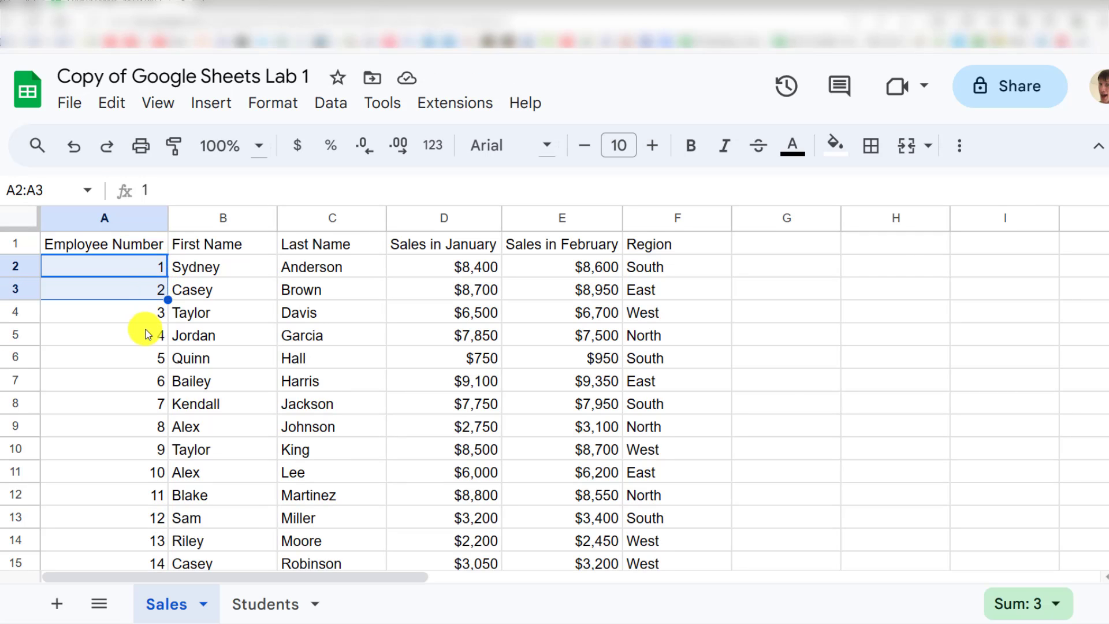
scroll(139, 375, down, 4)
click(142, 471)
scroll(144, 346, up, 4)
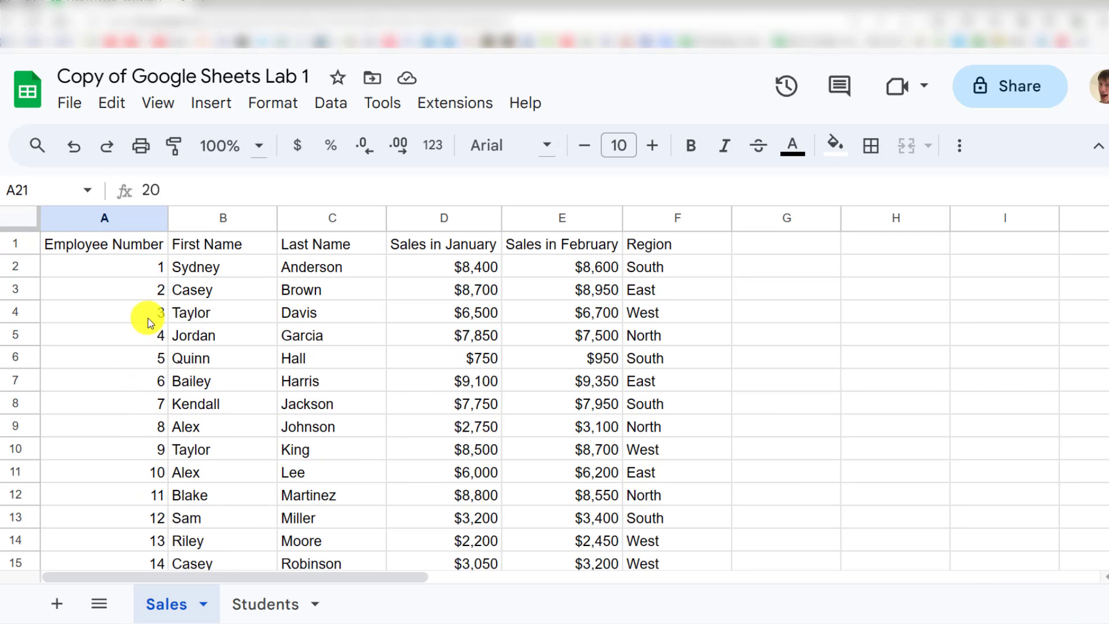
scroll(109, 505, down, 4)
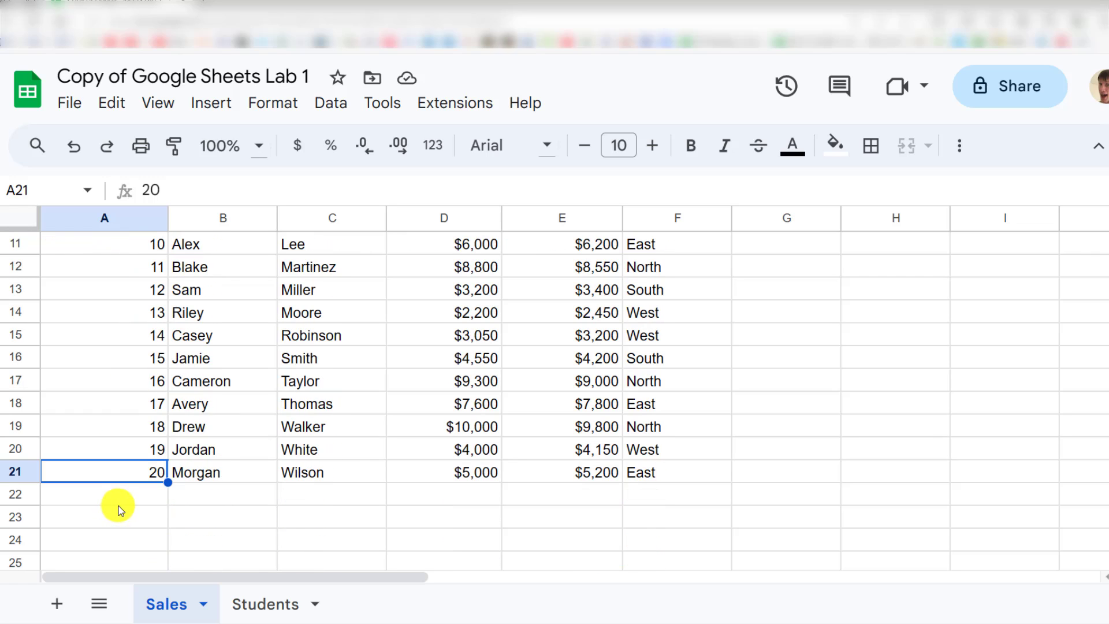
scroll(134, 470, up, 4)
key(ctrl+z)
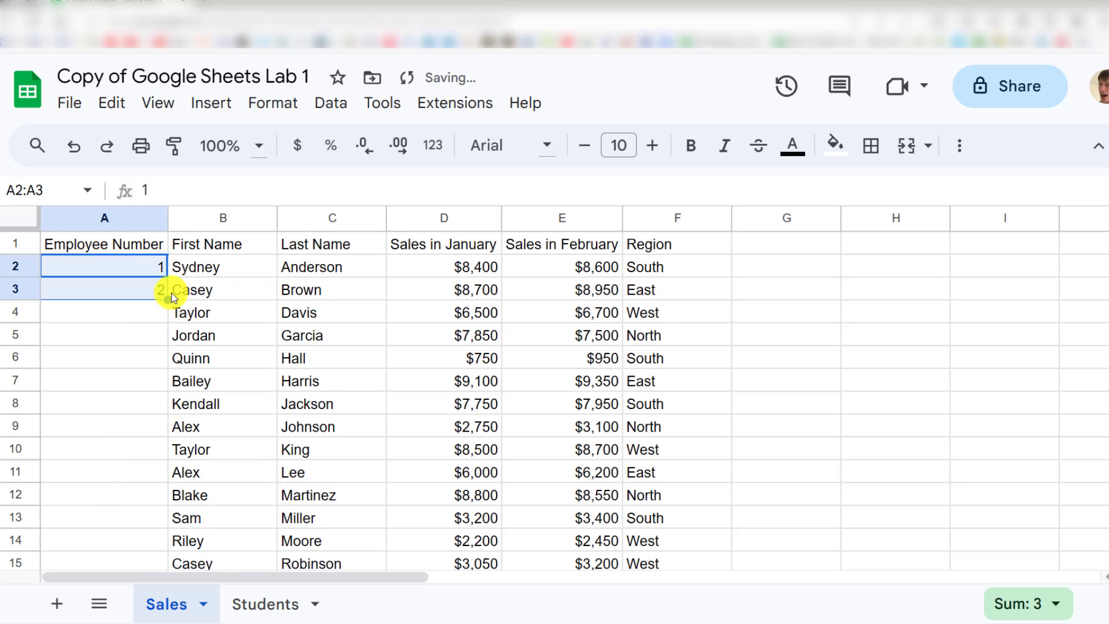
Step: Auto-fill the Employee Number series from A2:A3 down to the last data row, and check it through row 21
click(151, 265)
drag(151, 264, 153, 286)
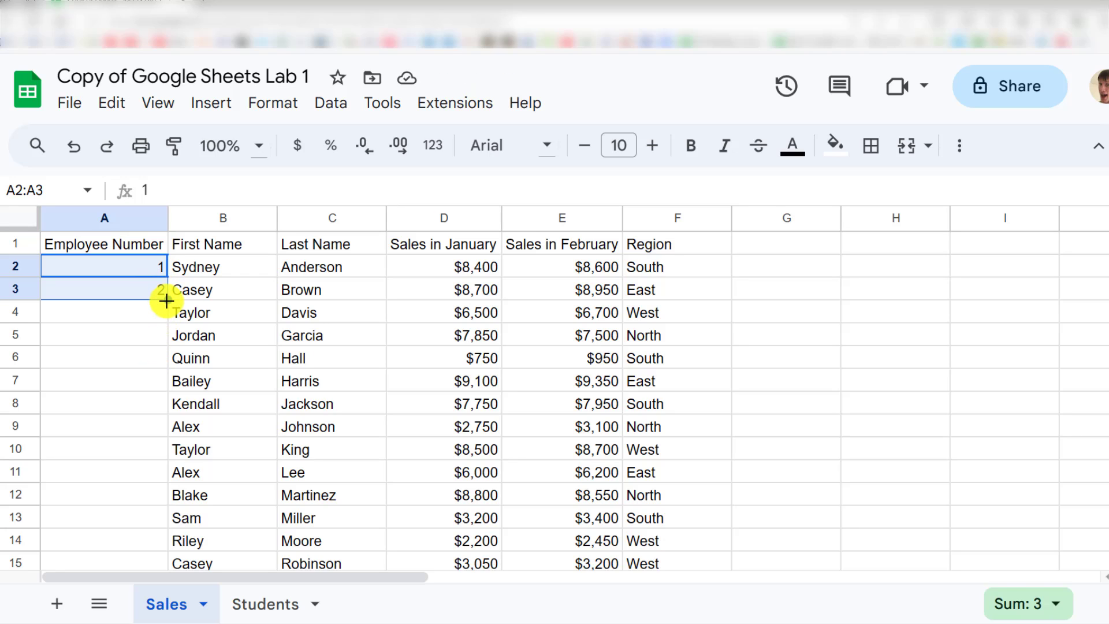
double_click(166, 300)
scroll(162, 277, down, 3)
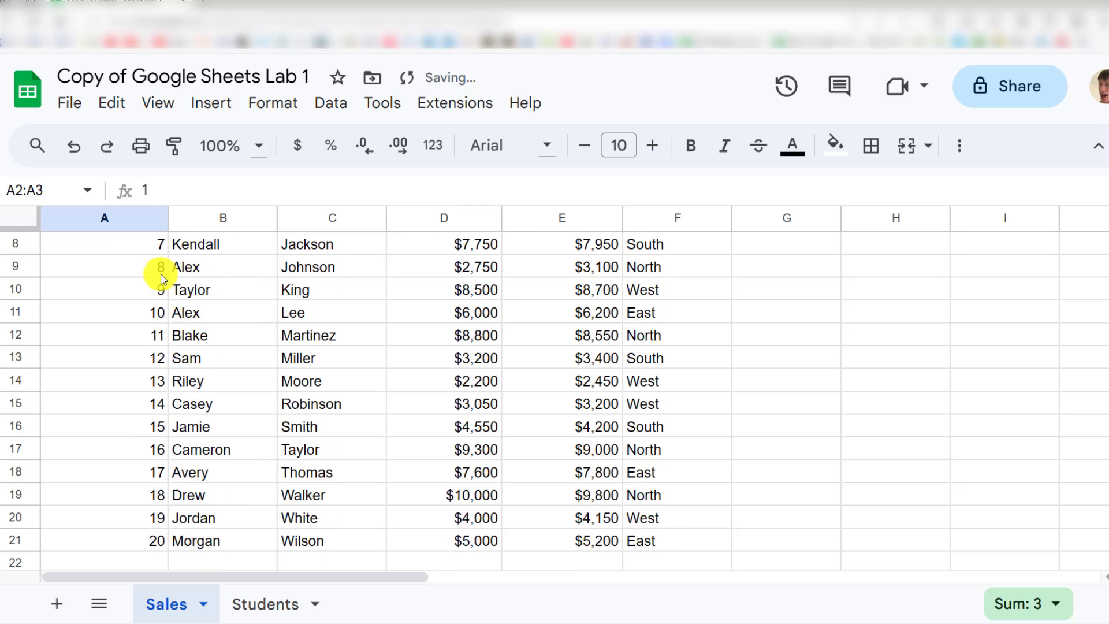
Step: Undo the Employee Number series fill and clear the starting numbers in A2:A3
scroll(162, 277, down, 1)
click(139, 473)
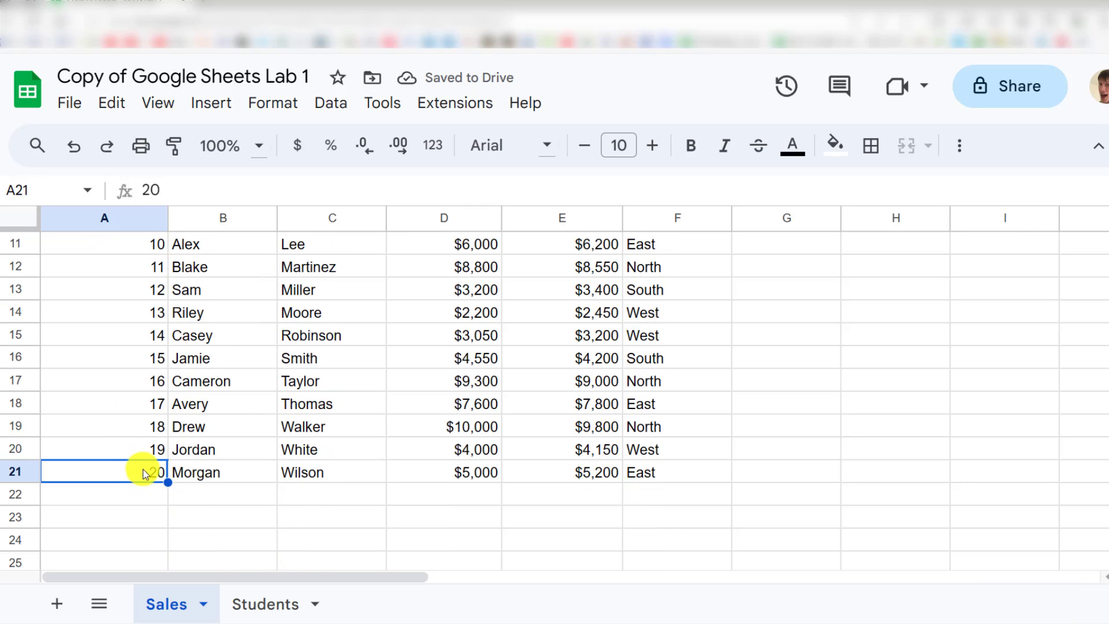
key(ctrl+z)
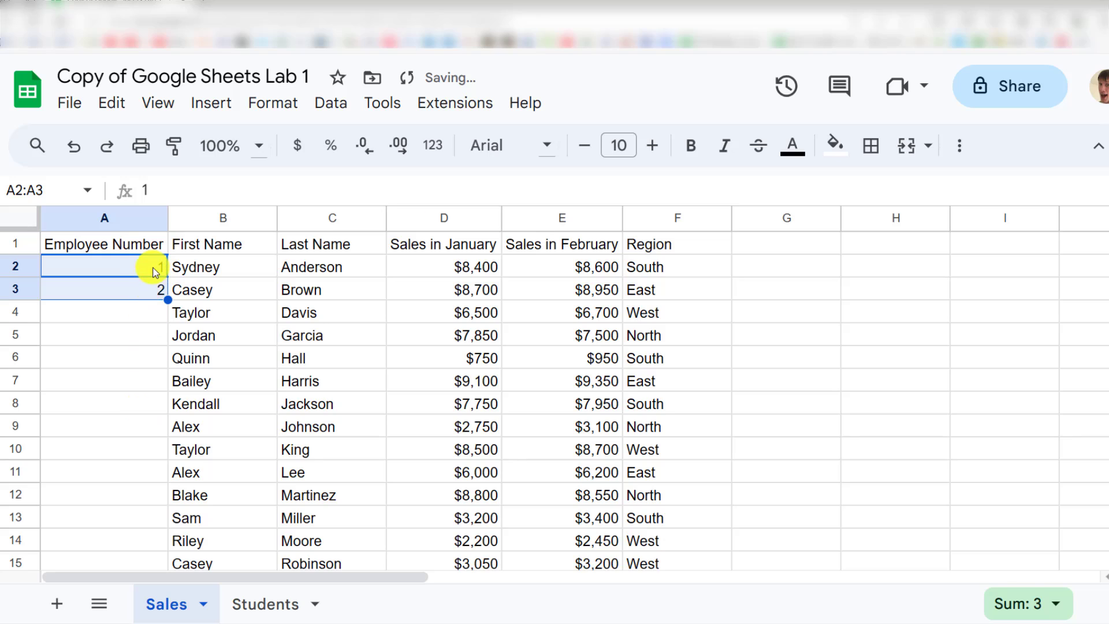
key(Delete)
key(Down)
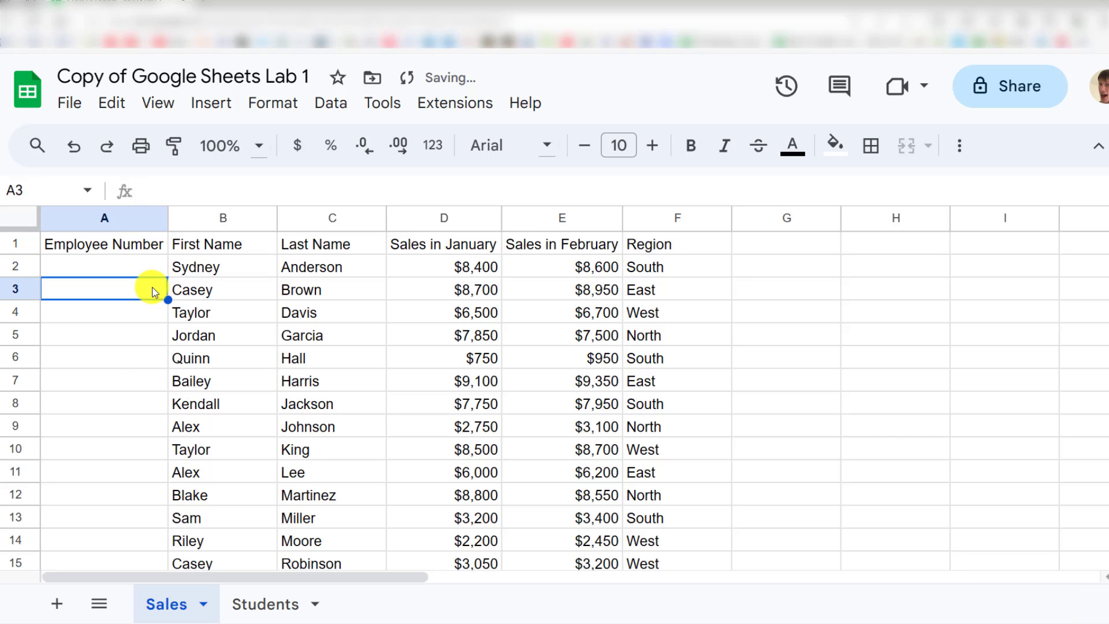
Step: Enter 2 in A2 and 4 in A3, and auto-fill the even-number series down the Employee Number column
key(Up)
text(2)
key(Return)
text(4)
key(Return)
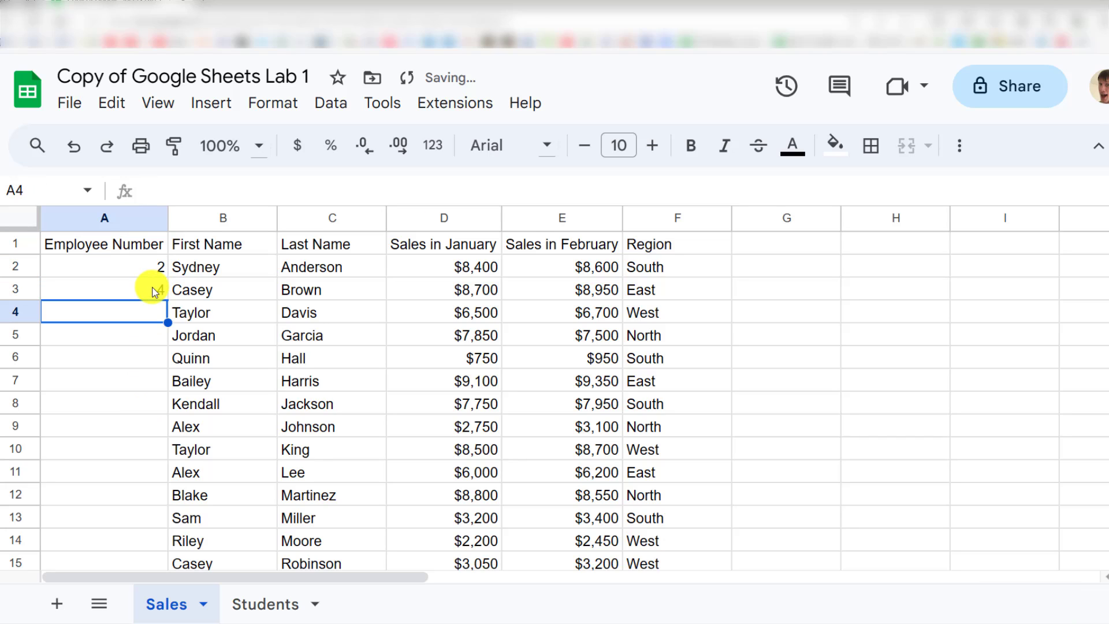
drag(144, 268, 150, 289)
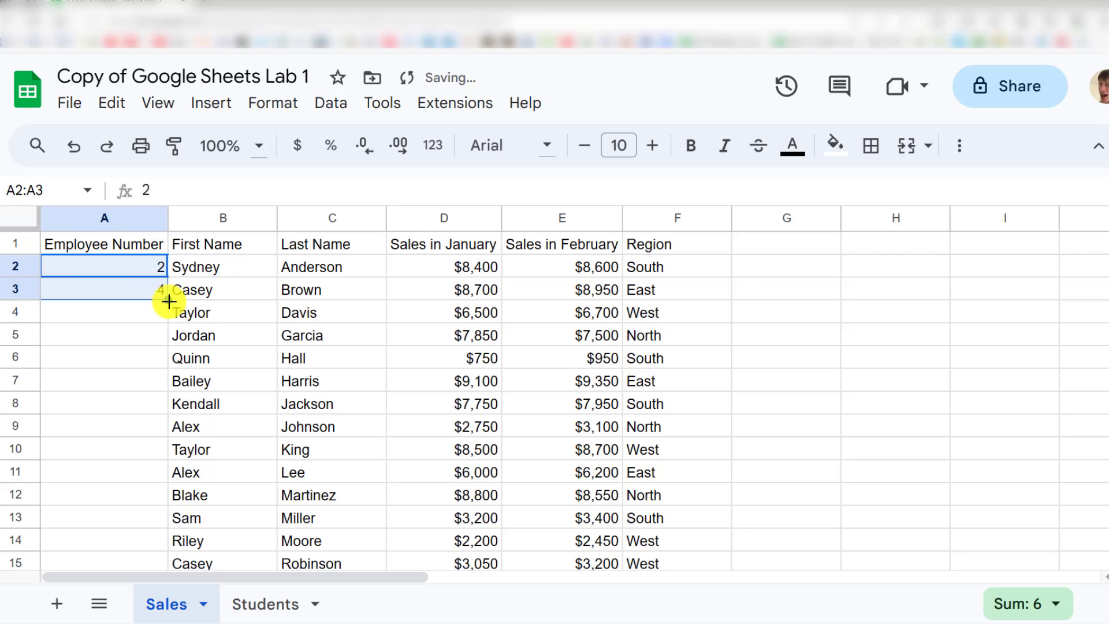
double_click(168, 300)
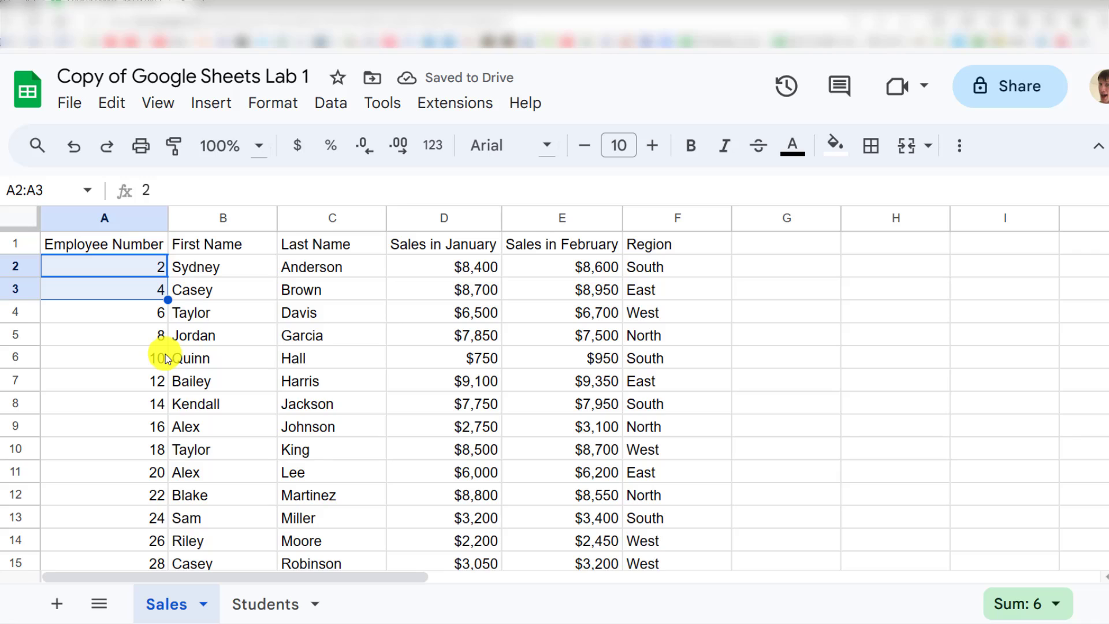
Step: Undo the even-number fill and clear cells A2:A3
key(ctrl+z)
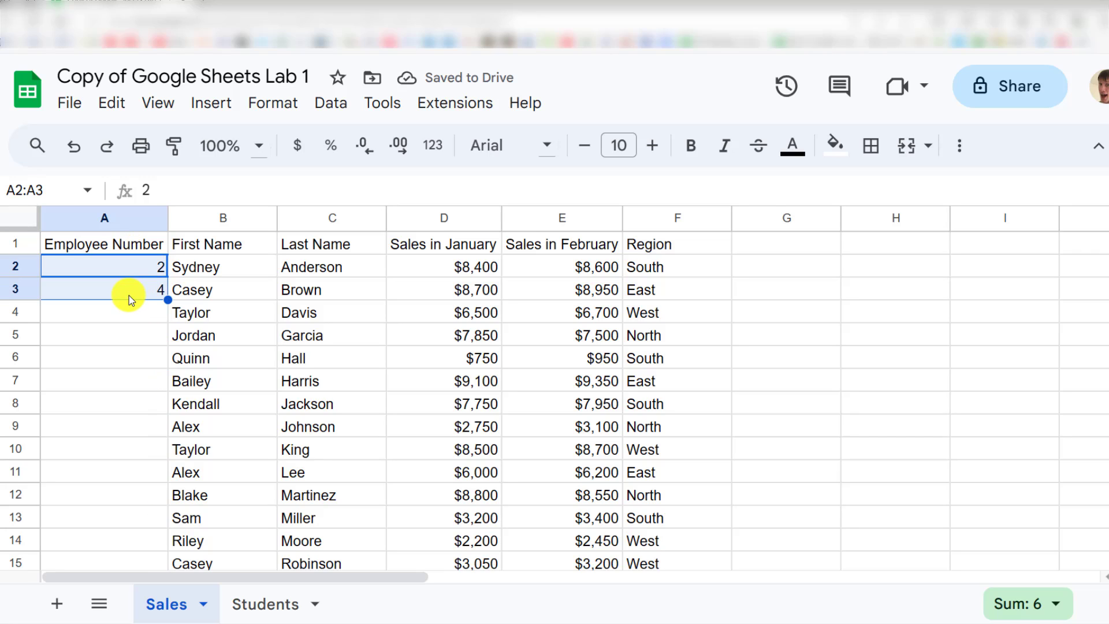
key(Delete)
key(Up)
key(Down)
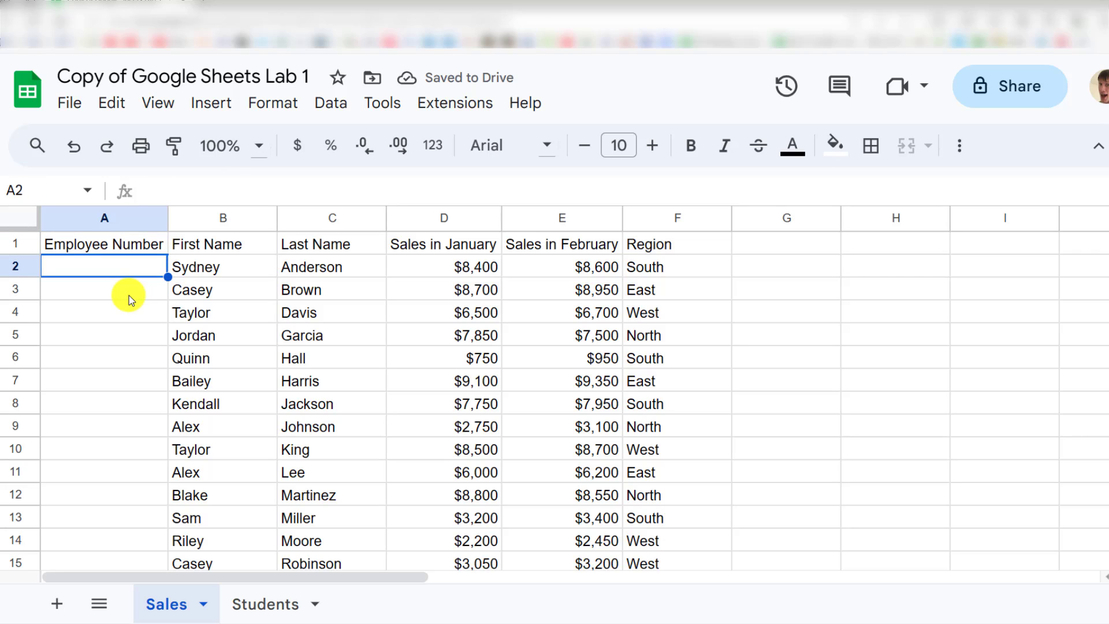
Step: Enter the letters a, b and c in cells A2, A3 and A4
text(a)
key(Return)
text(b)
key(Return)
text(c)
key(Return)
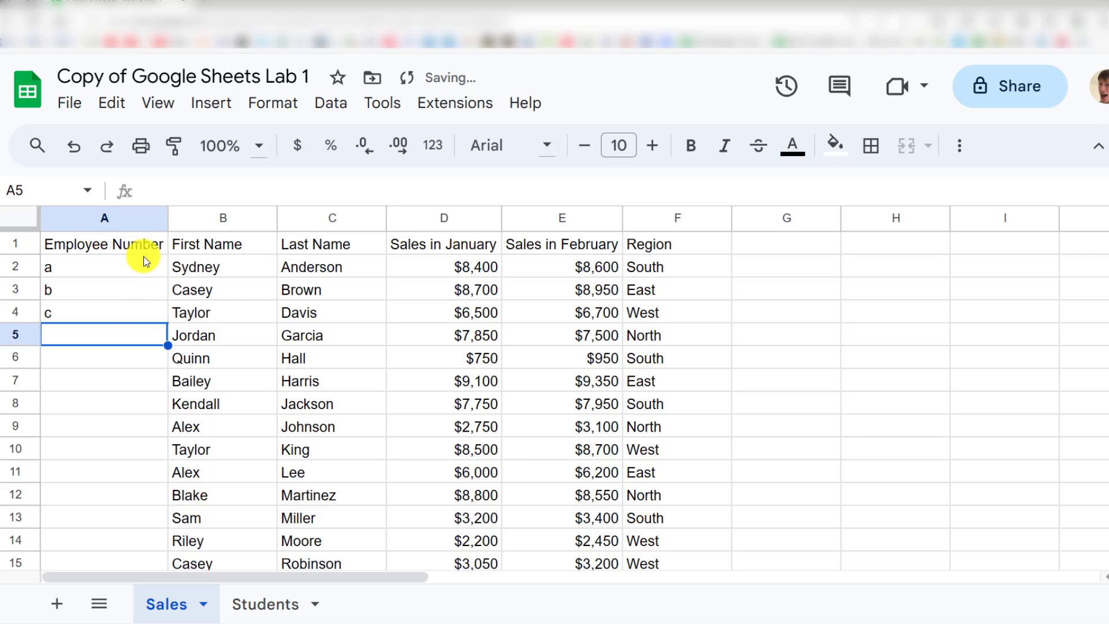
Step: Auto-fill the letters from A2:A4 down to the last data row and check them through row 21
drag(141, 258, 172, 321)
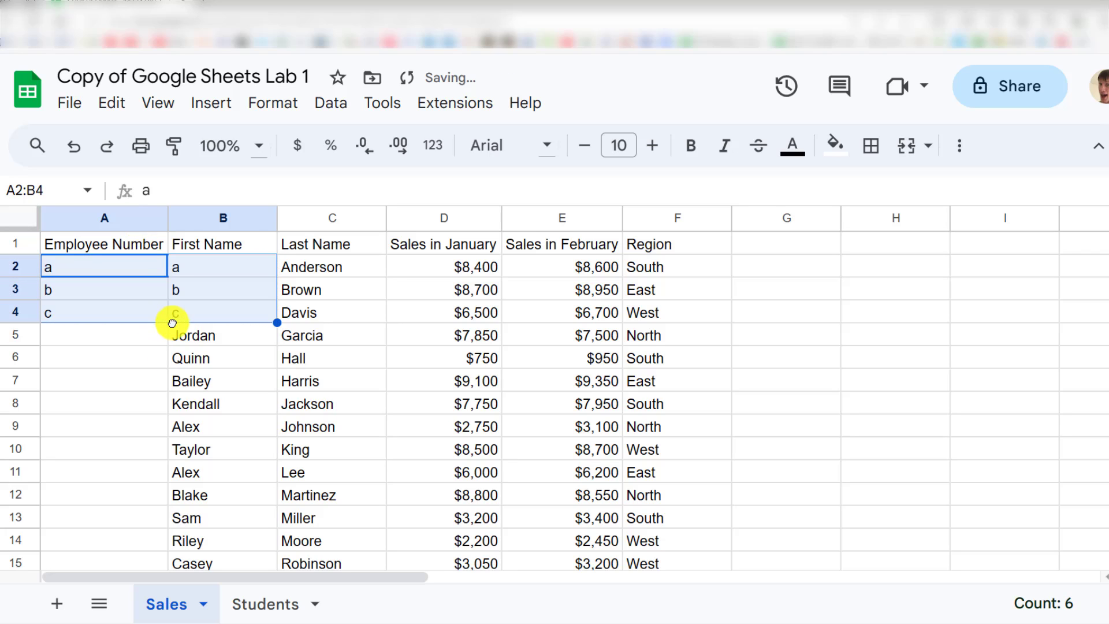
key(ctrl+z)
double_click(168, 322)
scroll(124, 399, down, 3)
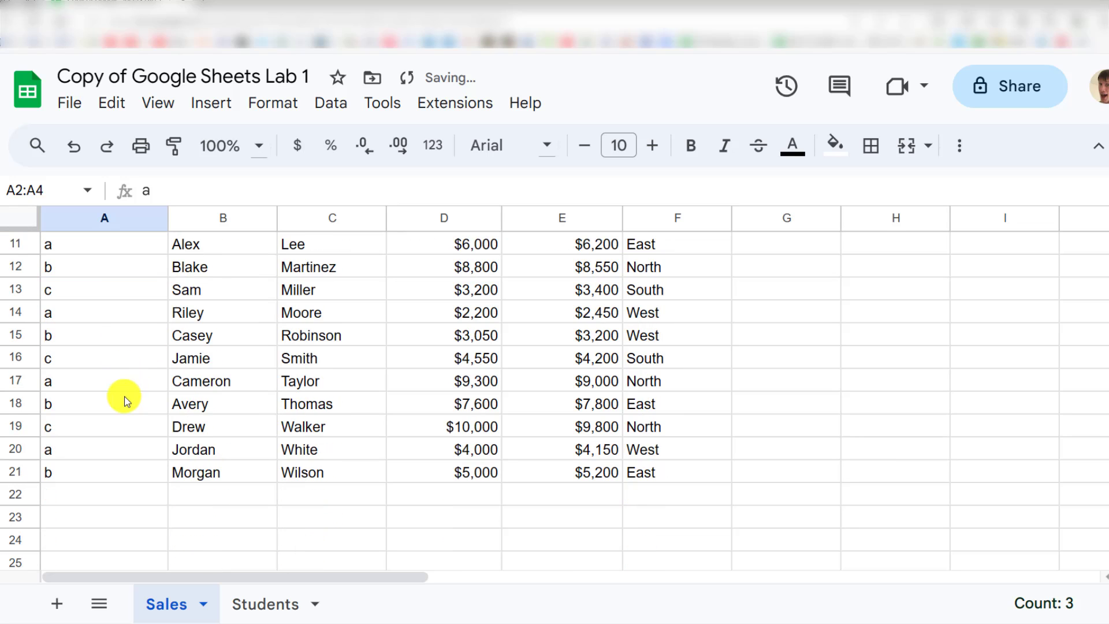
scroll(127, 399, up, 4)
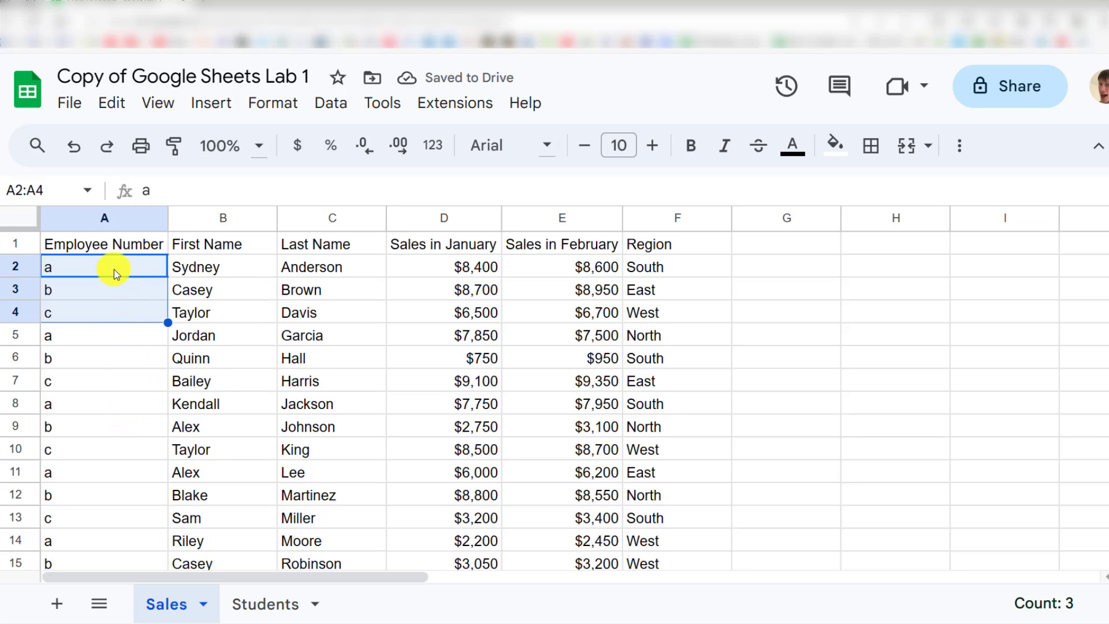
Step: Clear all the filled letters below the Employee Number header, from A2 to A21
click(113, 269)
key(ctrl+shift+Down)
key(Delete)
key(ctrl+Up)
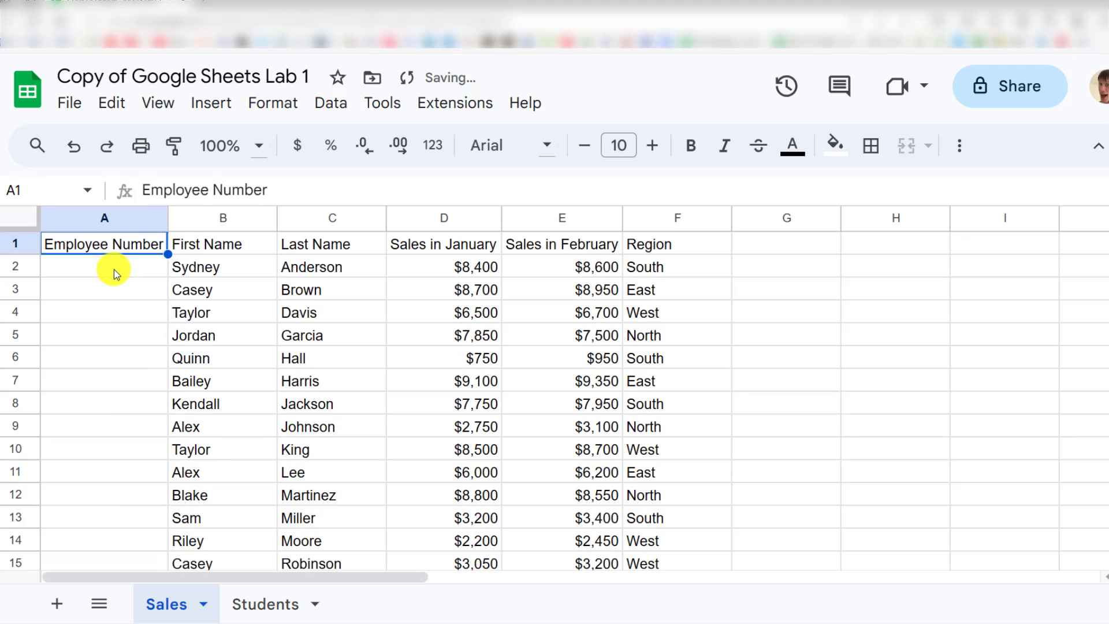
Step: Enter Employee 1 in cell A2 and Employee 2 in cell A3
click(113, 269)
text(Emplo)
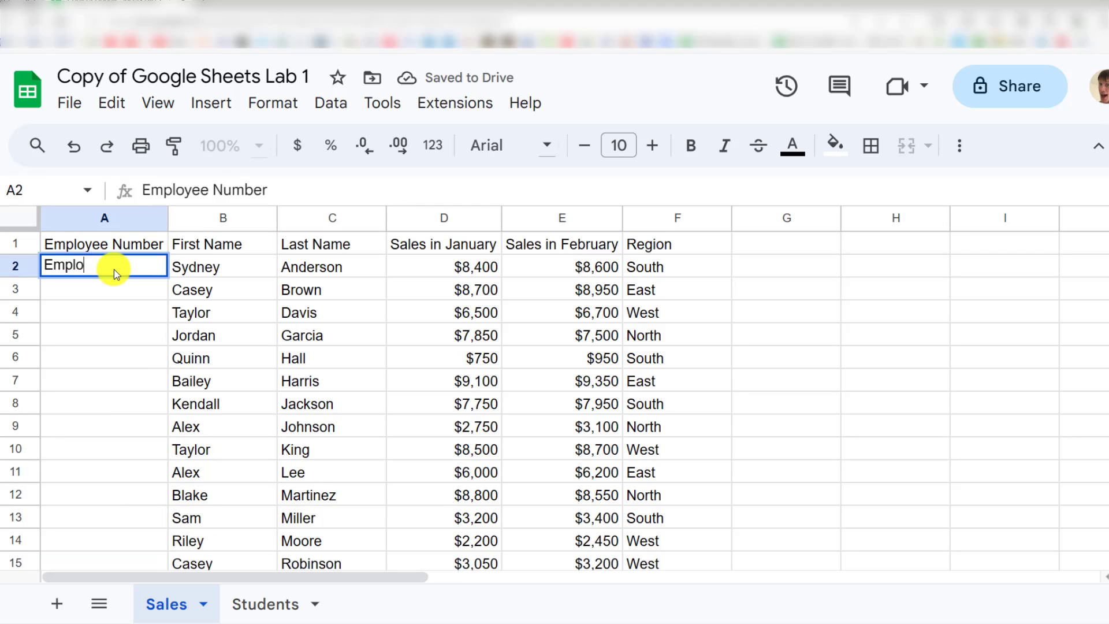
text(yee 1)
key(Return)
text(E)
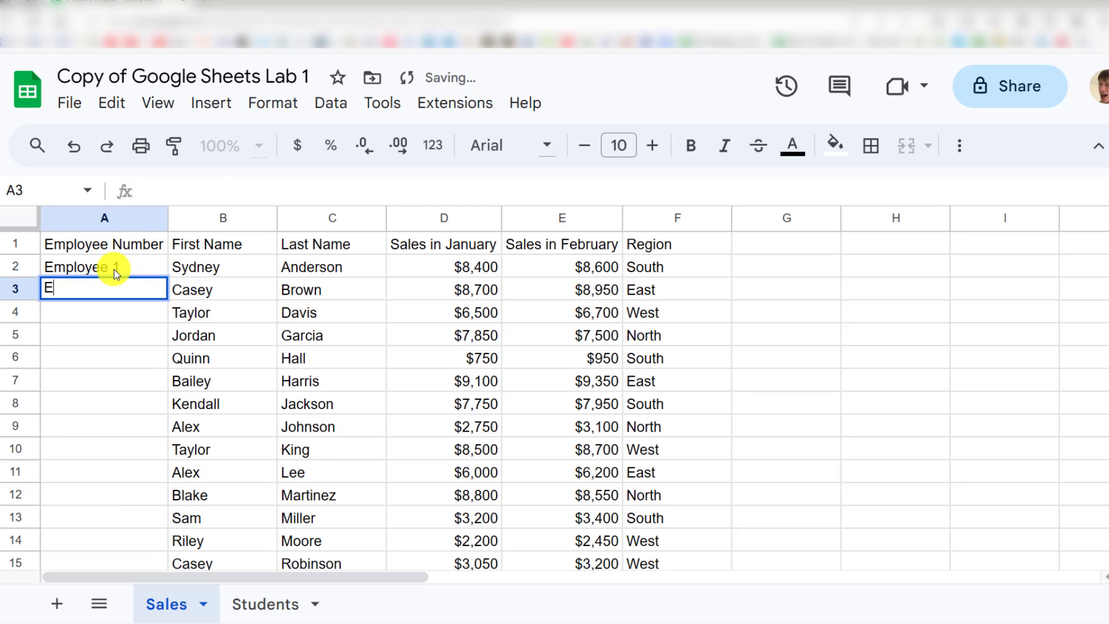
text(mployee 2)
key(Return)
Step: Auto-fill the Employee labels from A2:A3 down to the last data row and check them through row 21
drag(113, 269, 124, 287)
double_click(167, 296)
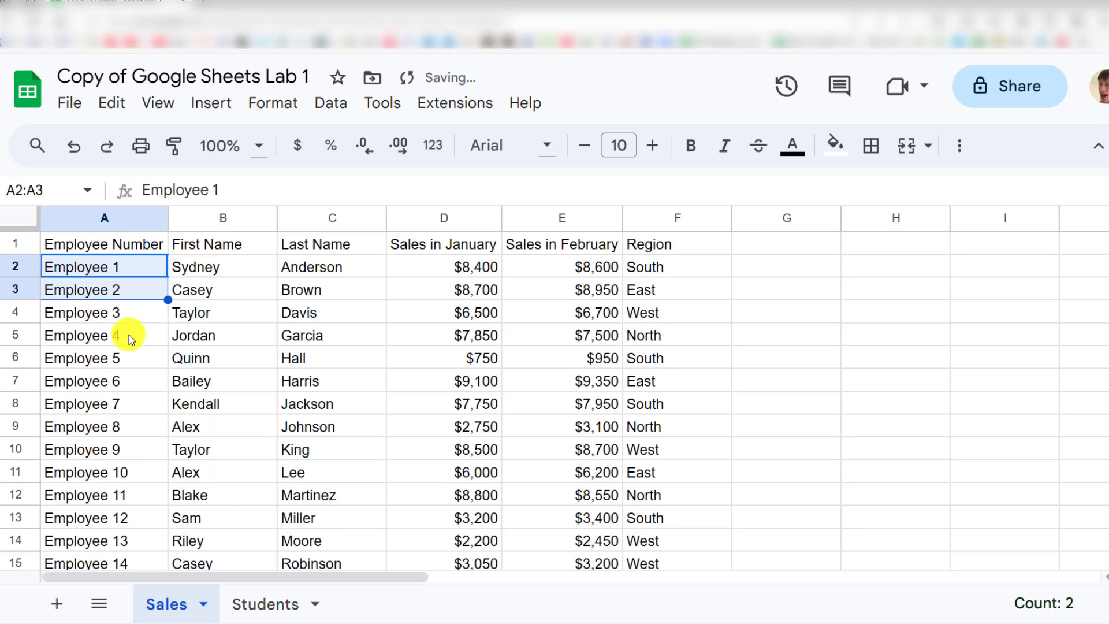
scroll(130, 334, down, 5)
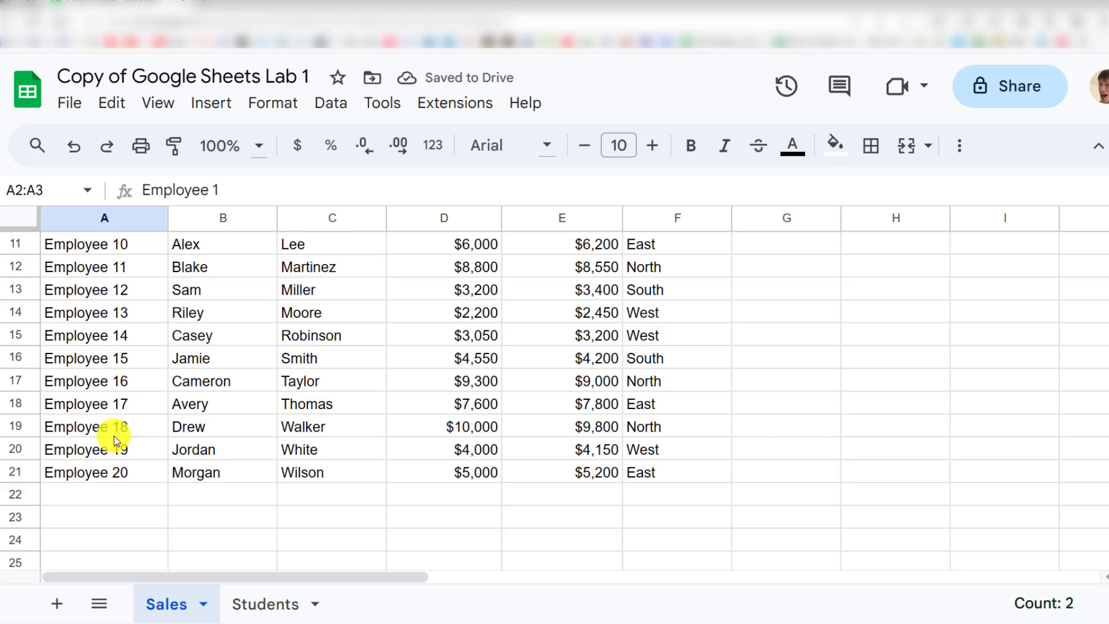
click(104, 472)
scroll(103, 387, up, 5)
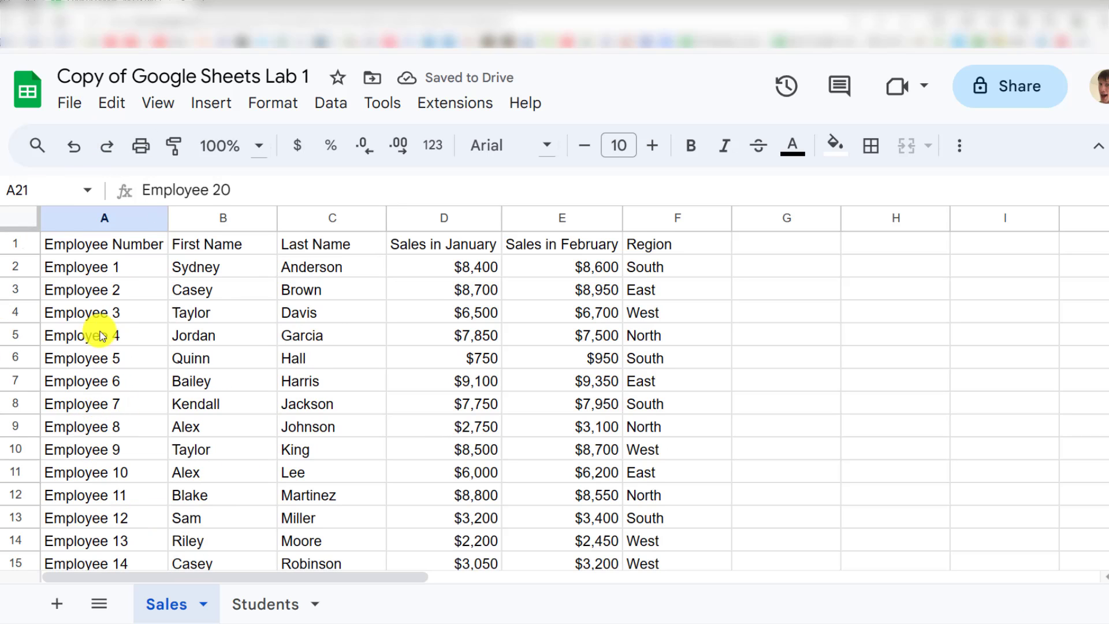
Step: Clear the Employee labels in A2:A21 and enter the starting numbers 1 in A2 and 2 in A3
shift+click(102, 276)
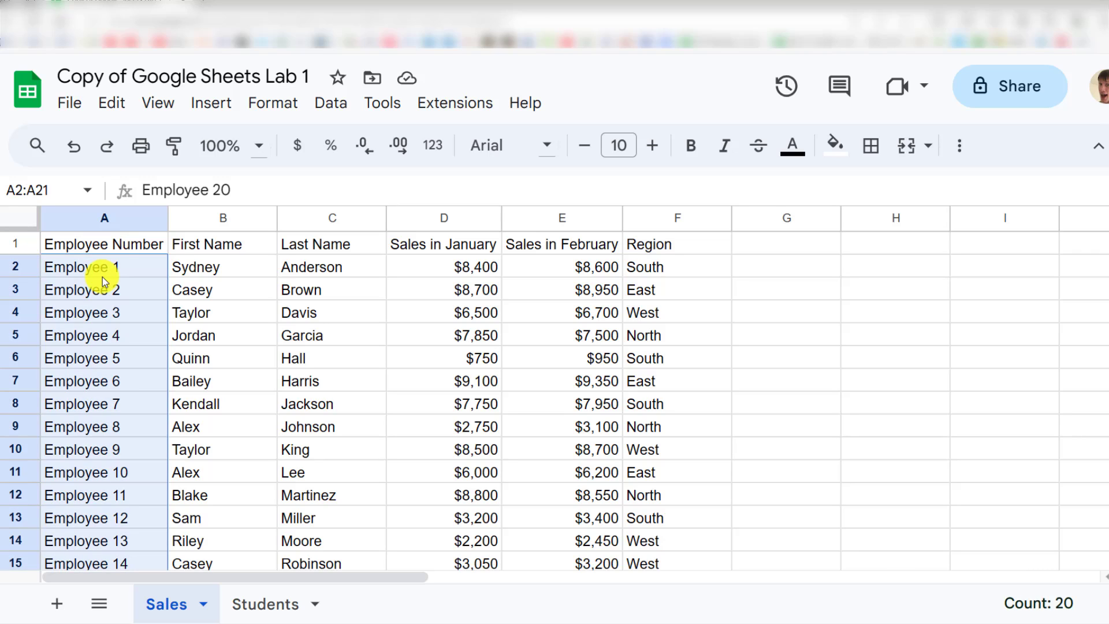
key(Delete)
click(102, 276)
text(1)
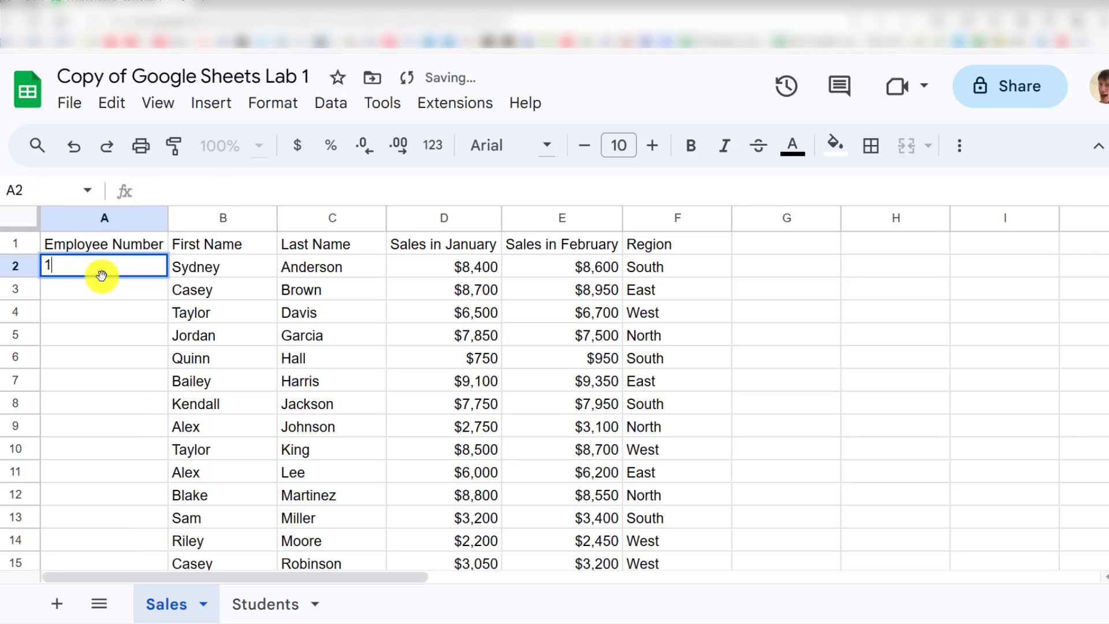
key(Return)
text(2)
key(Return)
Step: Auto-fill the employee numbers from A2:A3 down to the last data row and check the last number in A21
drag(103, 276, 136, 292)
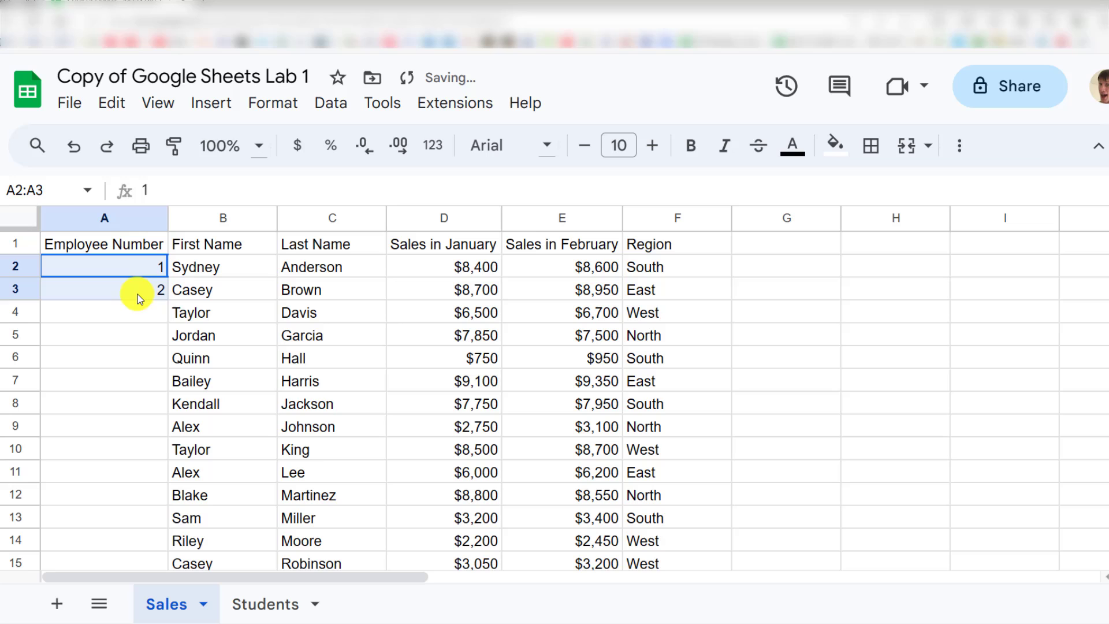
double_click(167, 299)
scroll(186, 368, down, 2)
scroll(137, 405, down, 2)
click(142, 425)
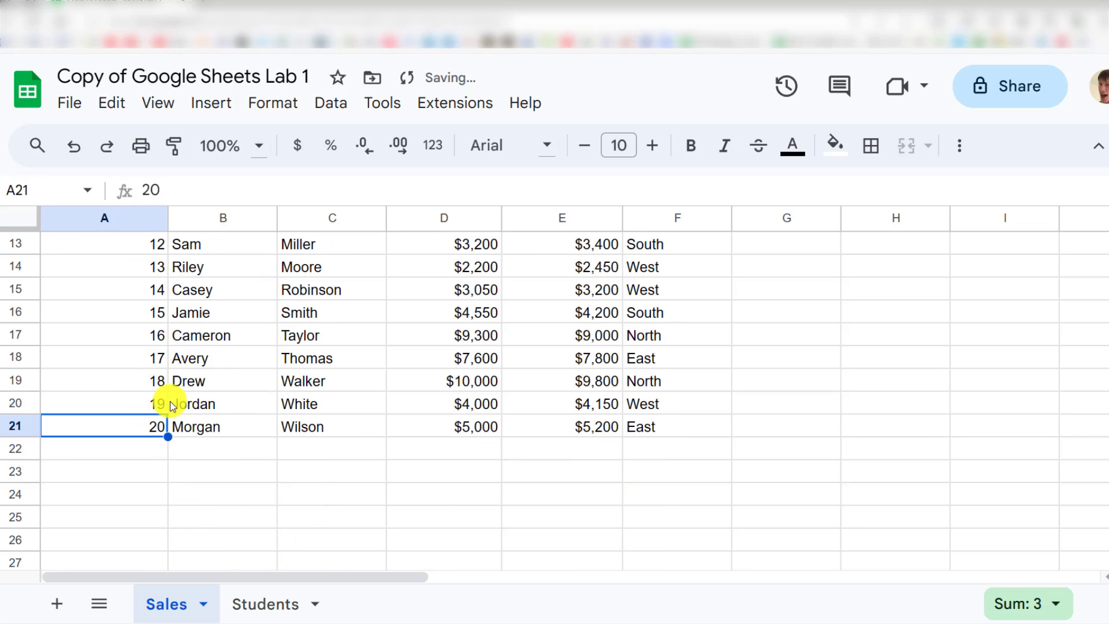
scroll(173, 361, up, 5)
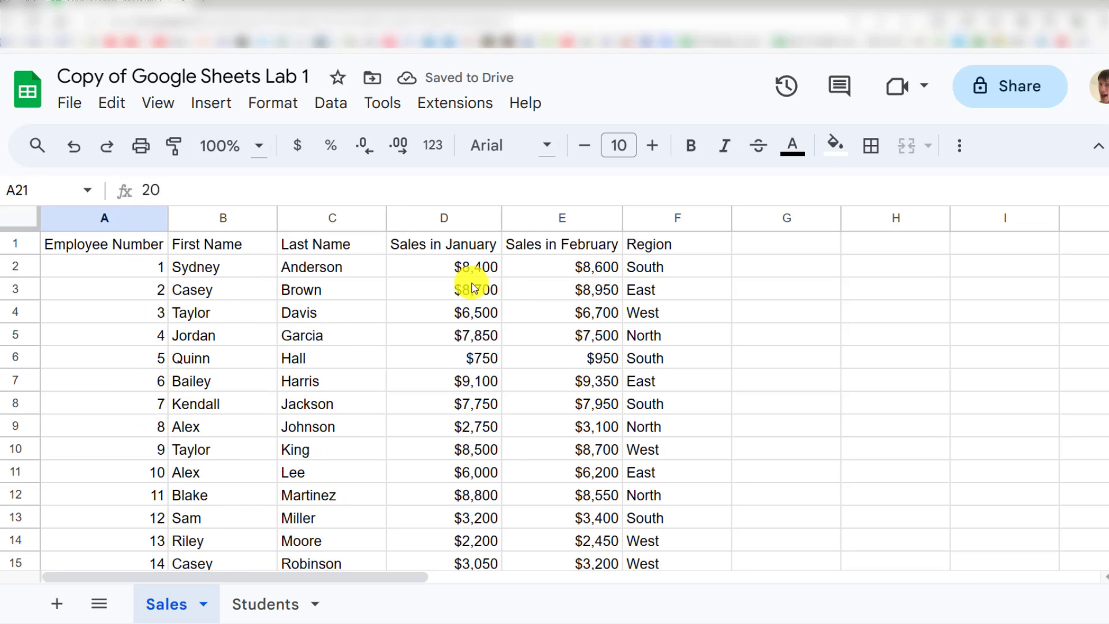
Step: Insert a column between Sales in February and Region, and title it Sales Improvement in F1
click(579, 225)
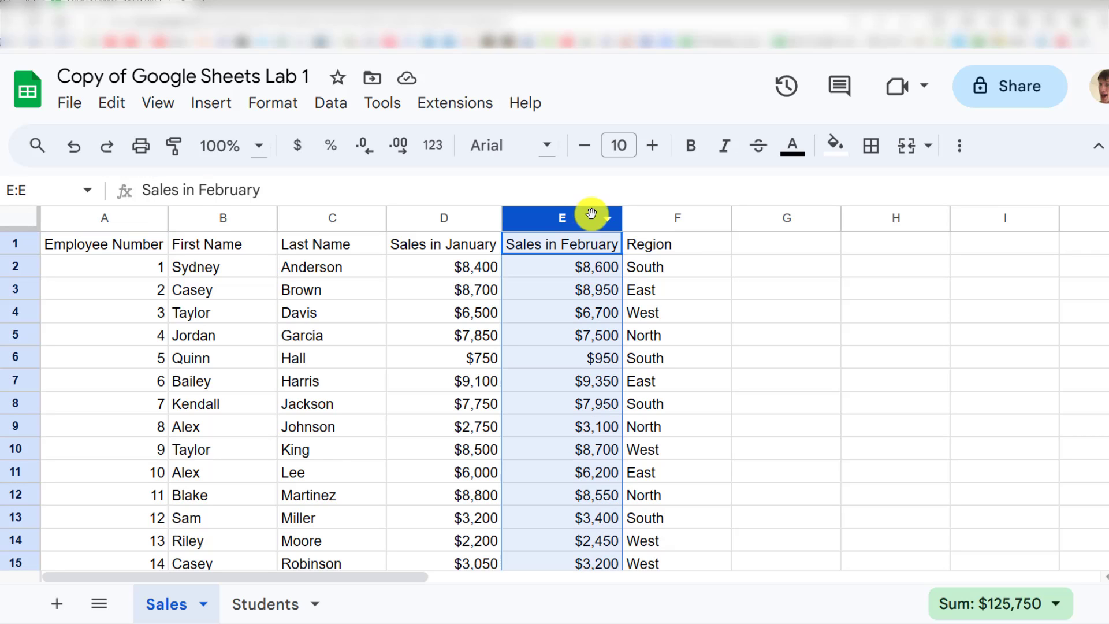
right_click(570, 218)
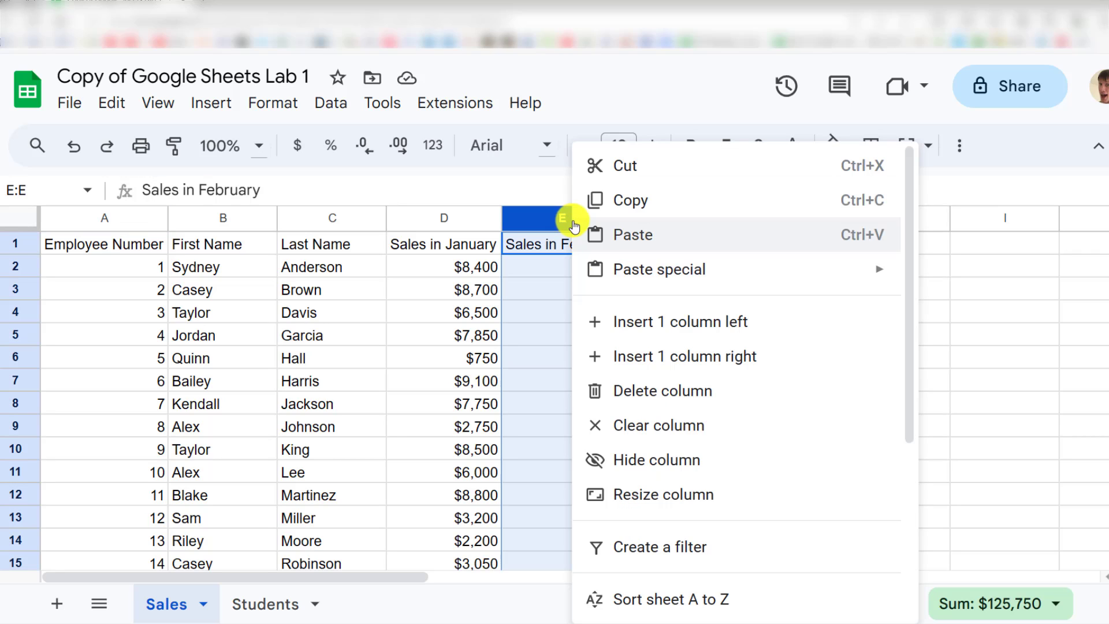
click(655, 361)
click(674, 247)
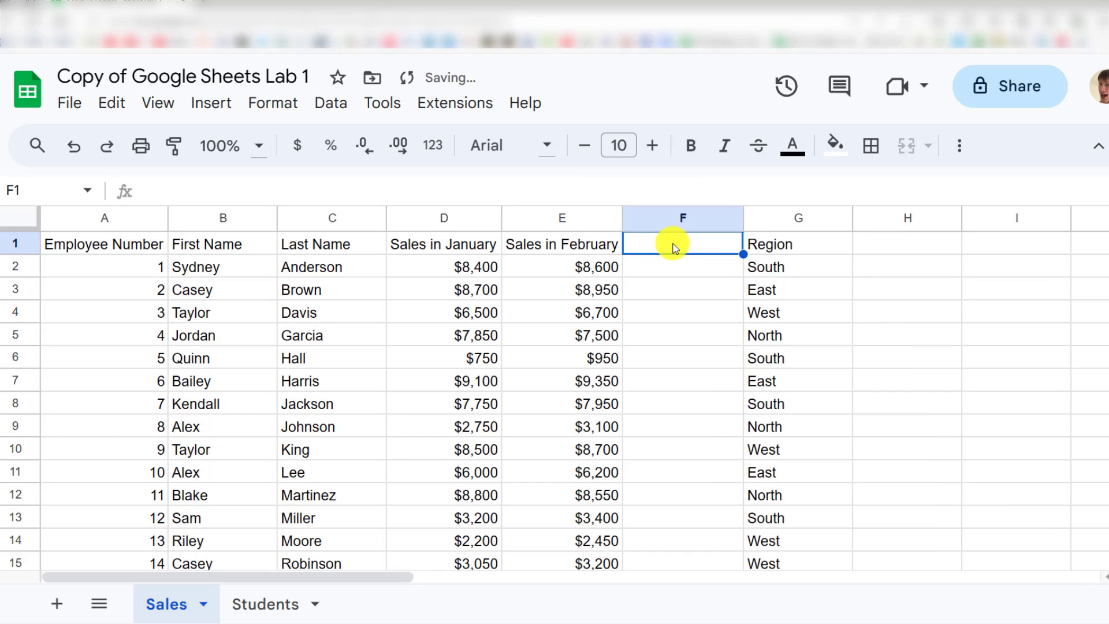
text(Sales Impr)
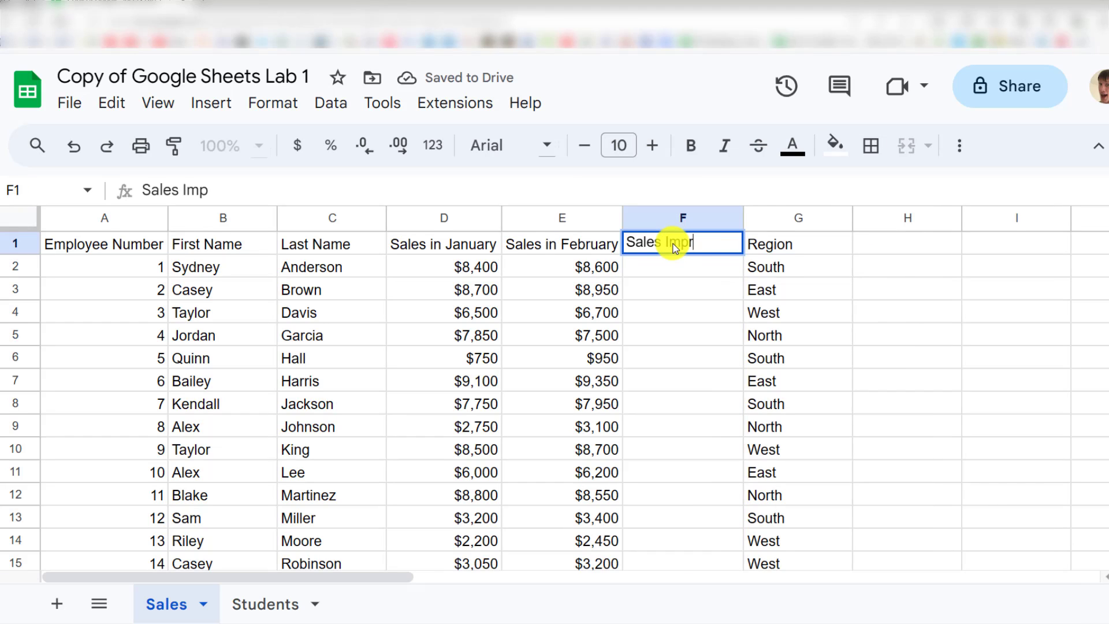
text(ovement)
key(Return)
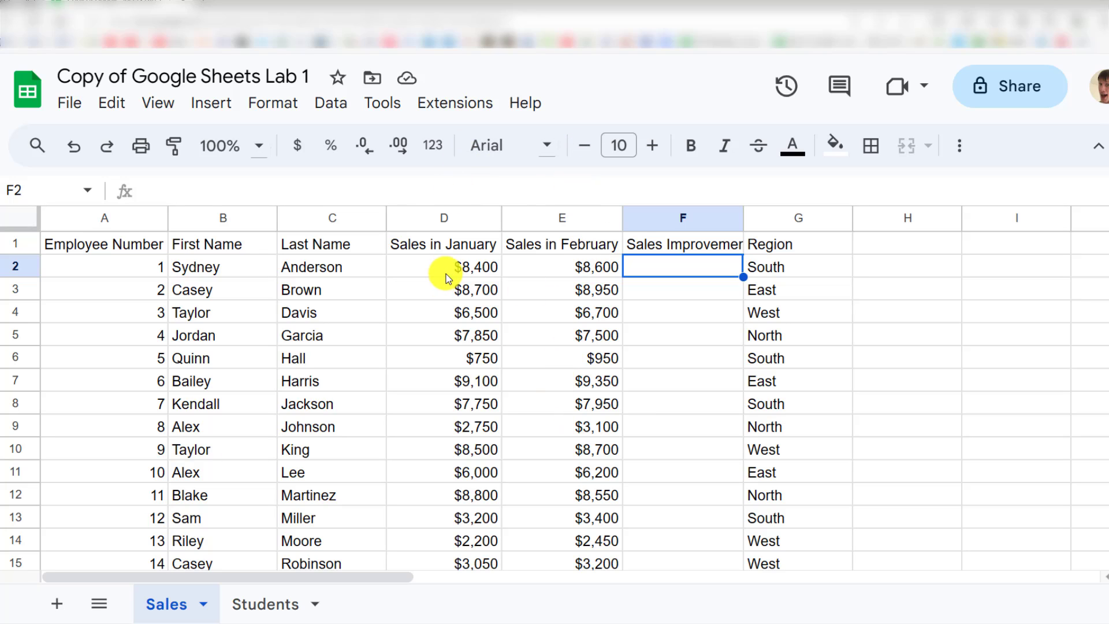
Step: Compare the first row's January and February sales, and enter the differences manually: 200 in F2 and 250 in F3
click(564, 272)
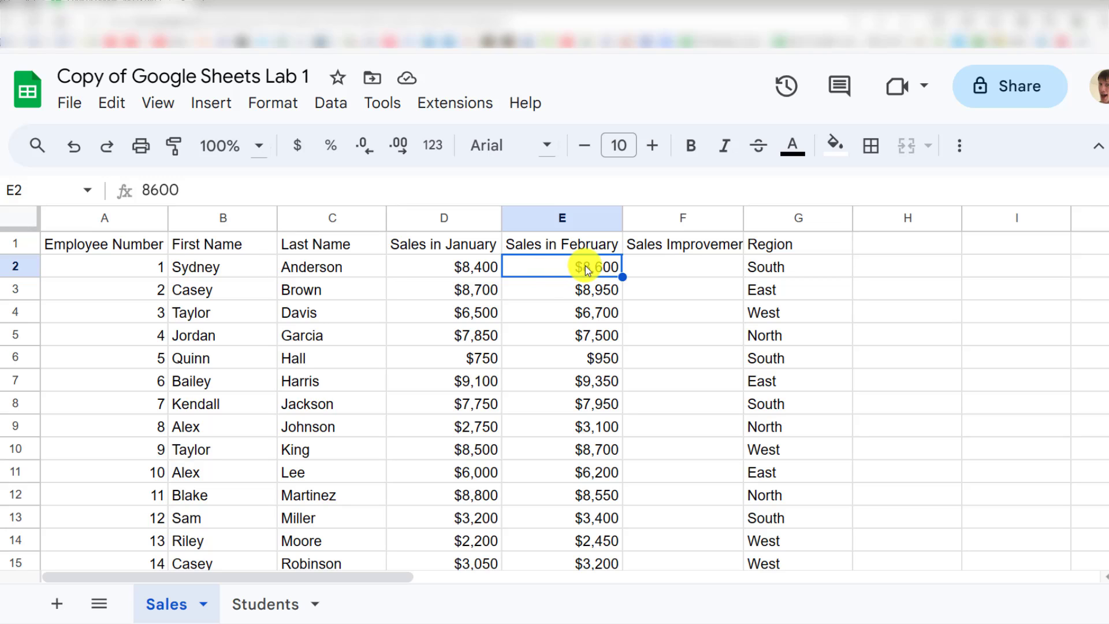
click(442, 273)
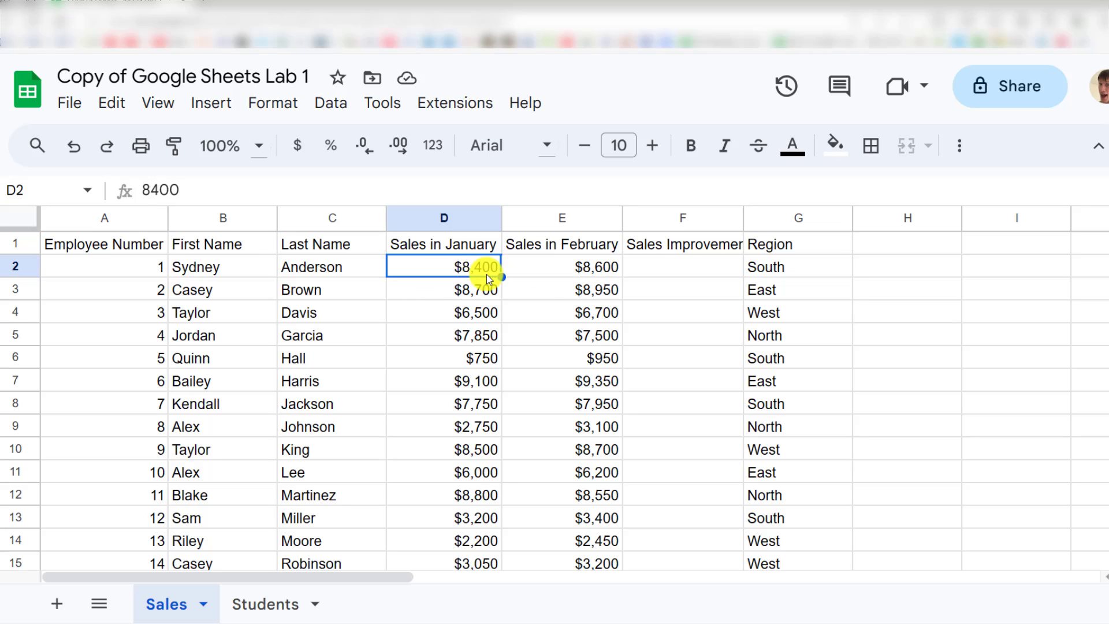
click(701, 266)
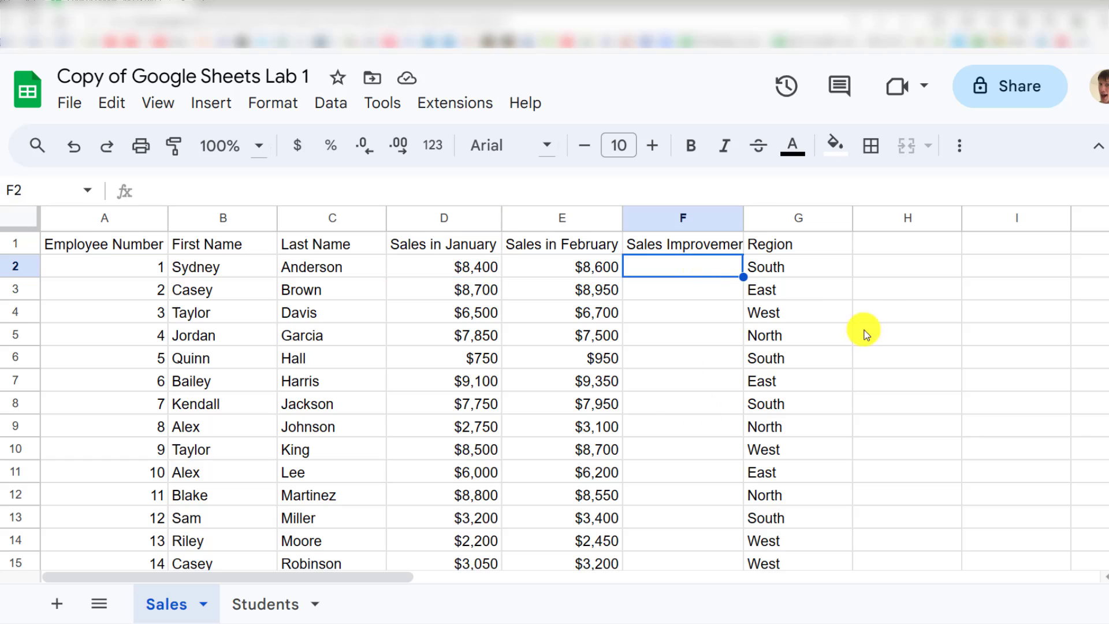
text(200)
key(Return)
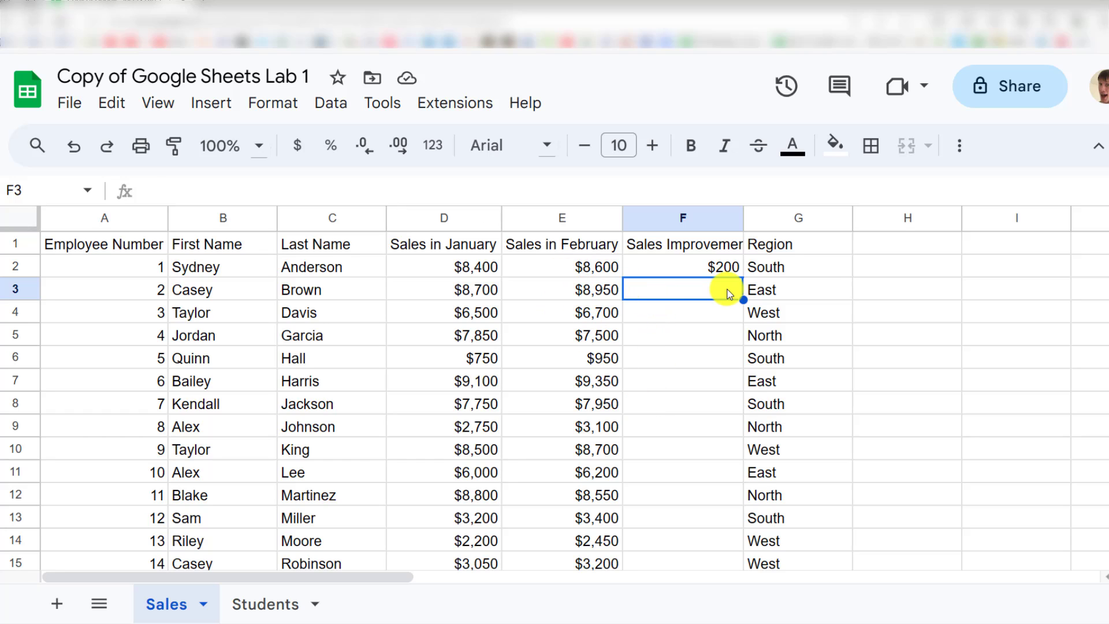
text(250)
key(Return)
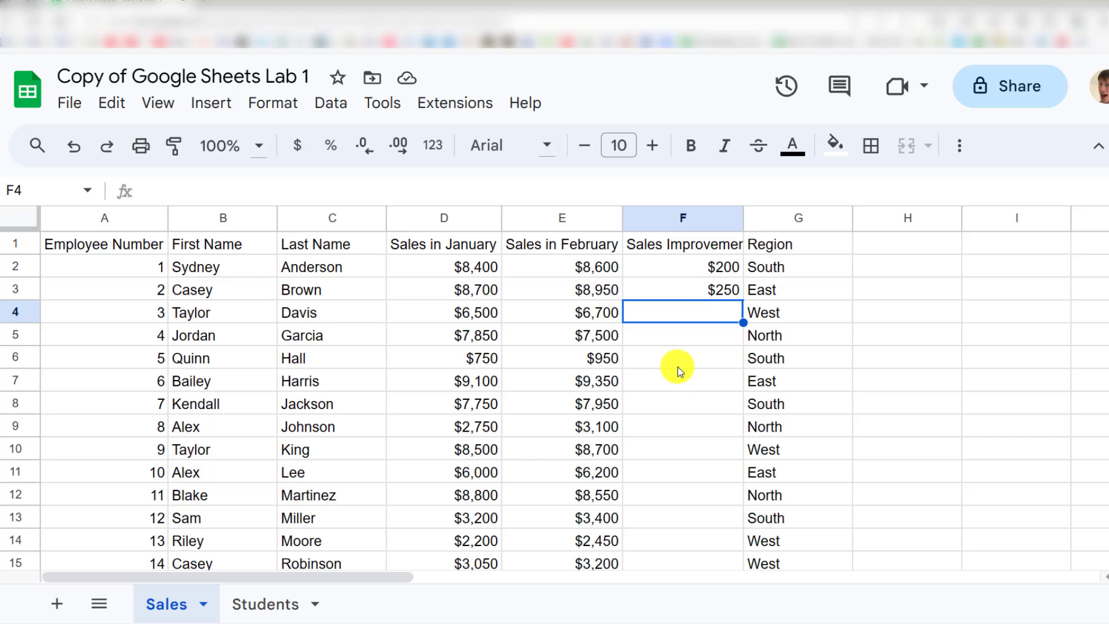
Step: Clear the manually entered sales differences in F2:F3 and return to cell F2
drag(701, 262, 703, 292)
key(Delete)
click(701, 293)
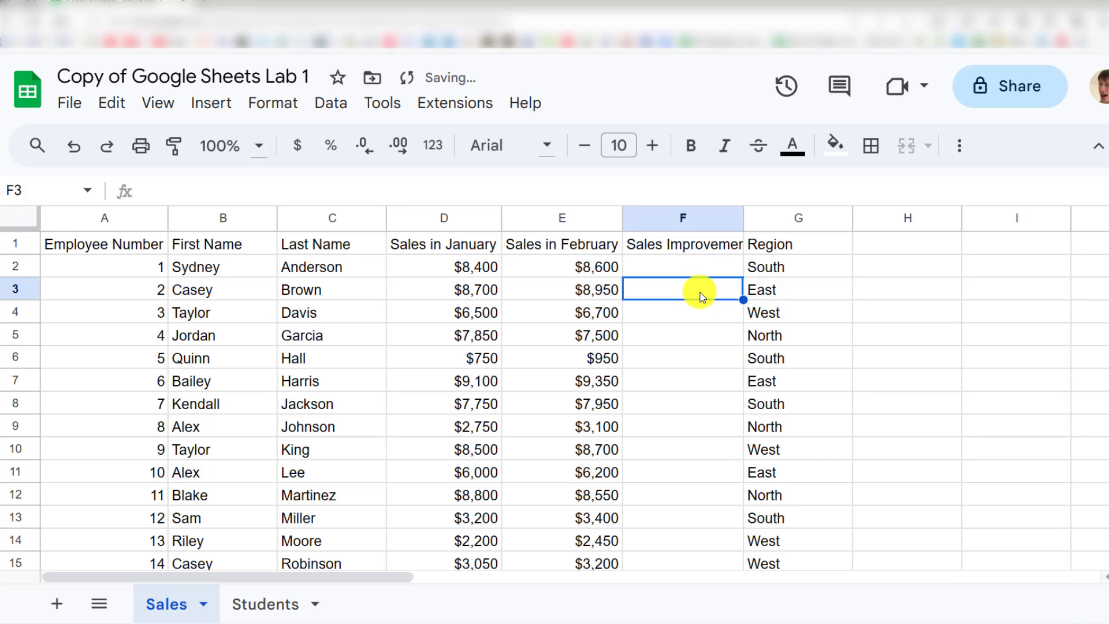
key(Up)
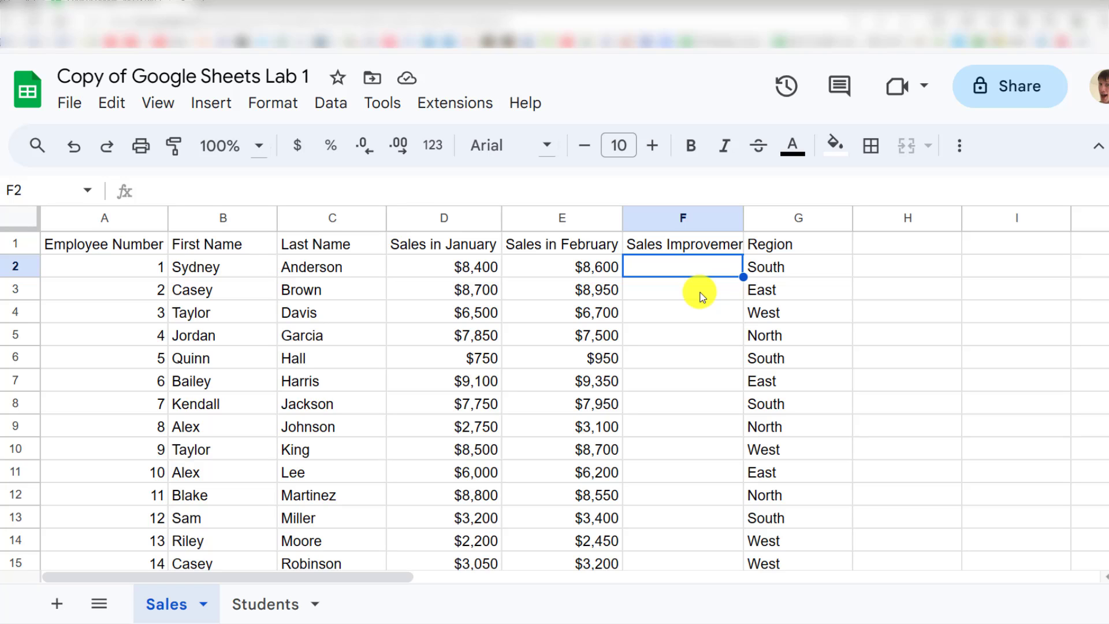
Step: Enter the formula =2+2 in F2 and clear the cell
text(=)
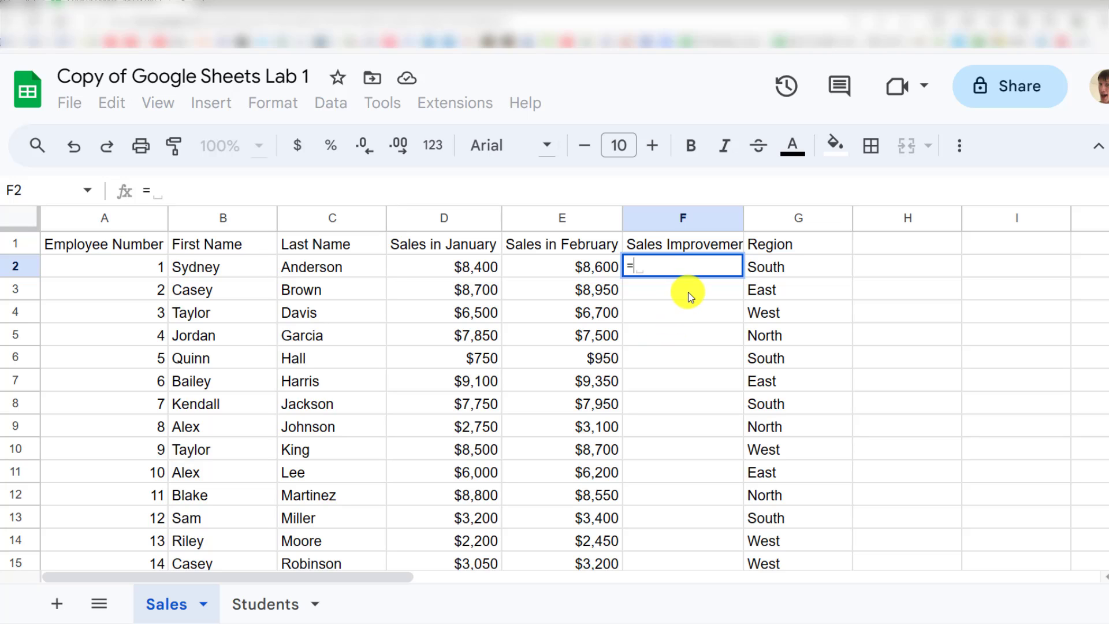
text(2+2)
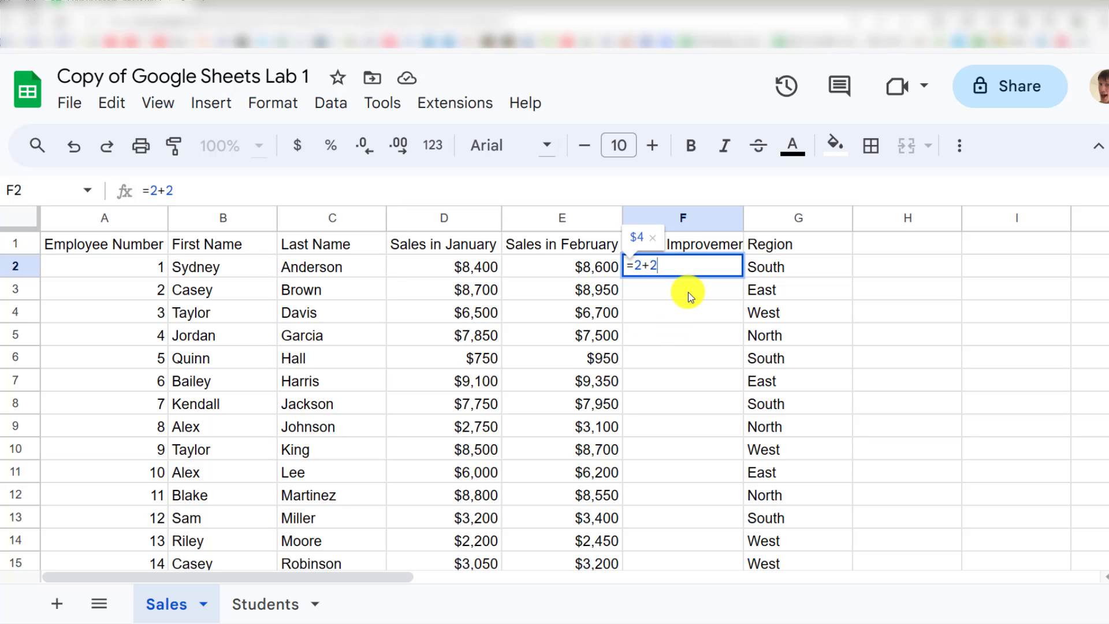
key(Return)
click(711, 271)
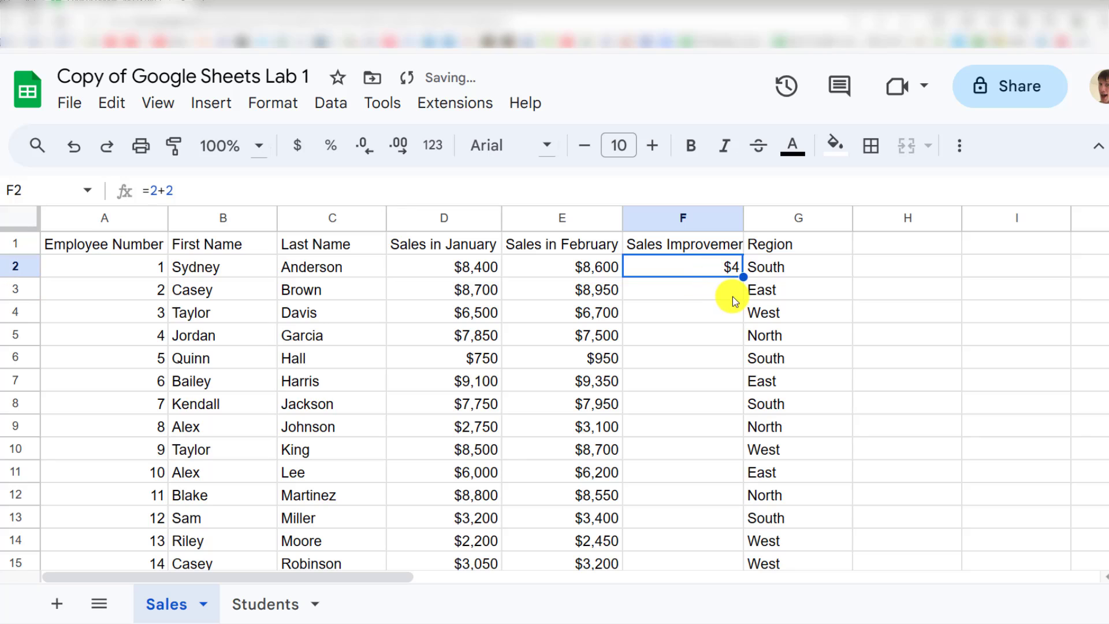
key(Delete)
Step: Enter the multiplication formula =8*3 in F2 and reselect the cell
text(=)
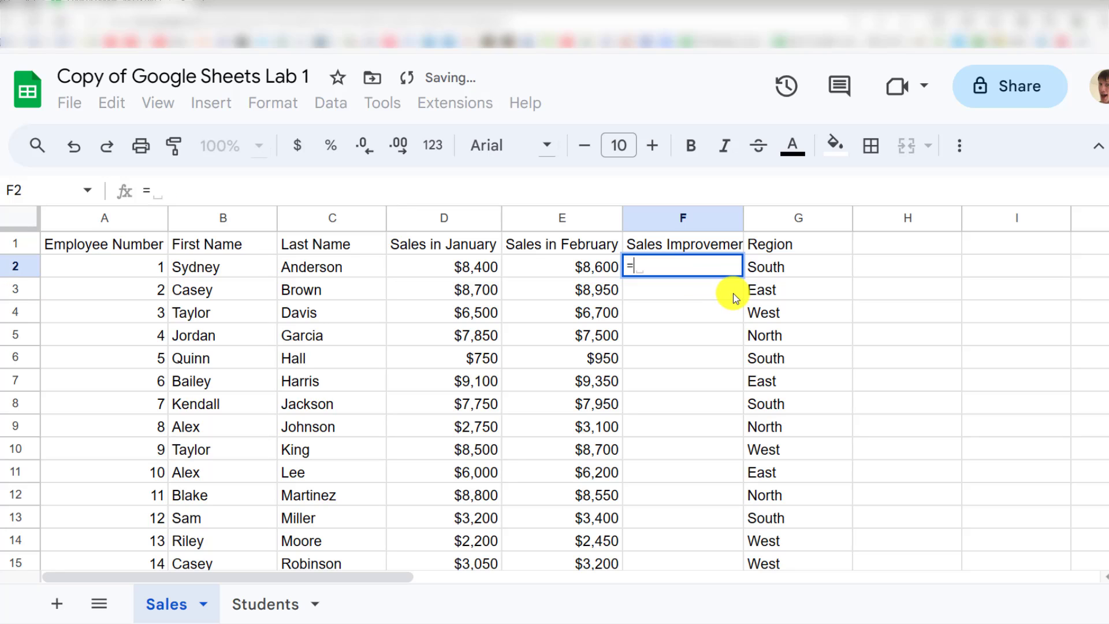
text(8*3)
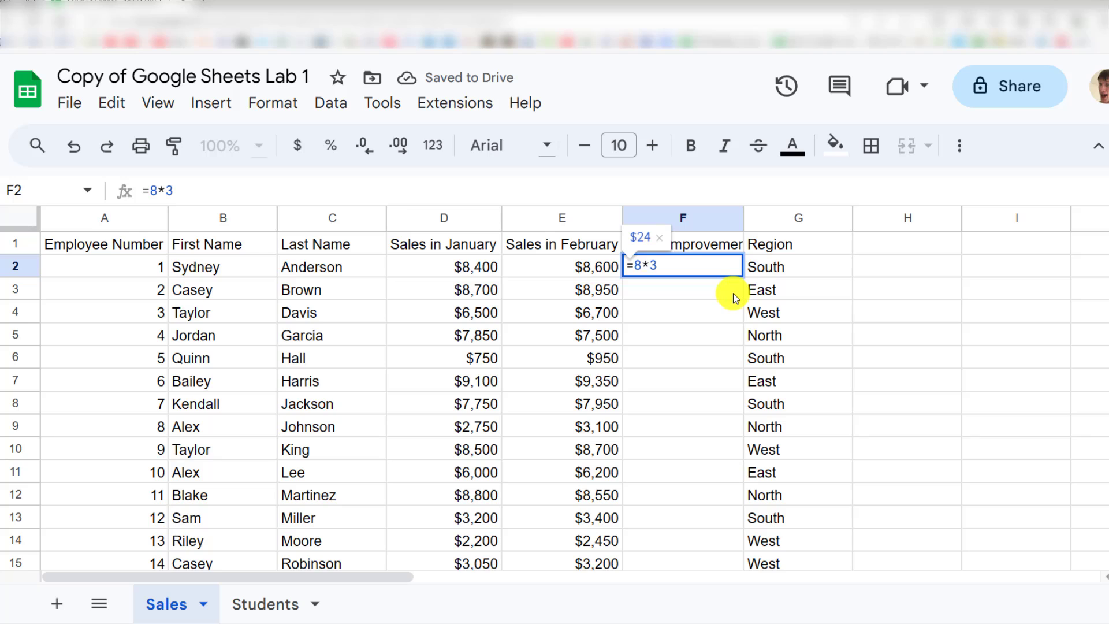
key(Return)
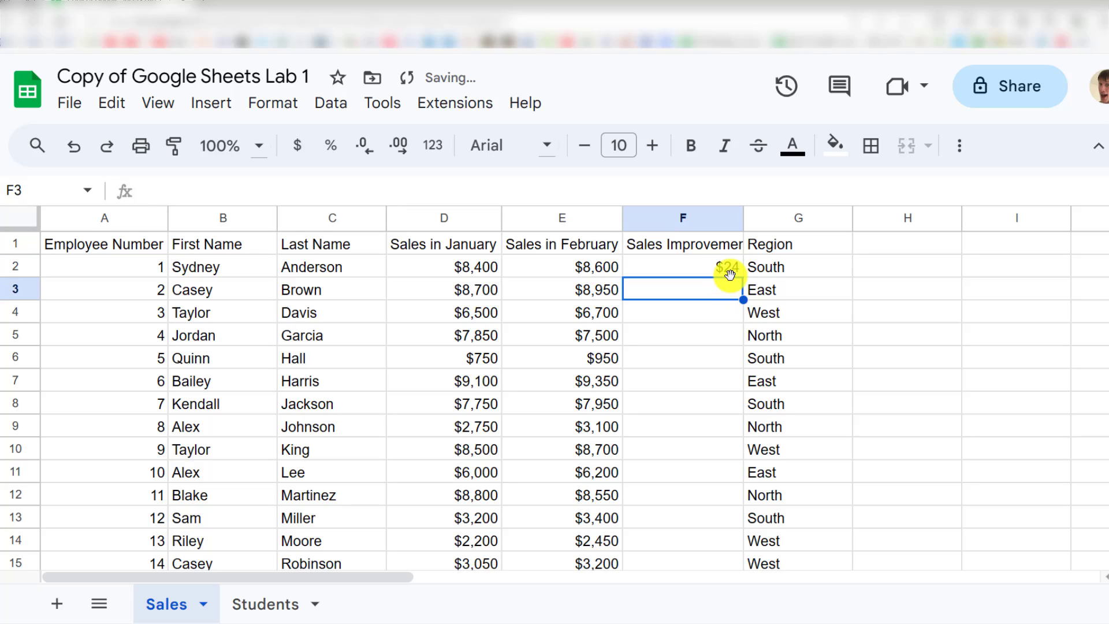
click(729, 273)
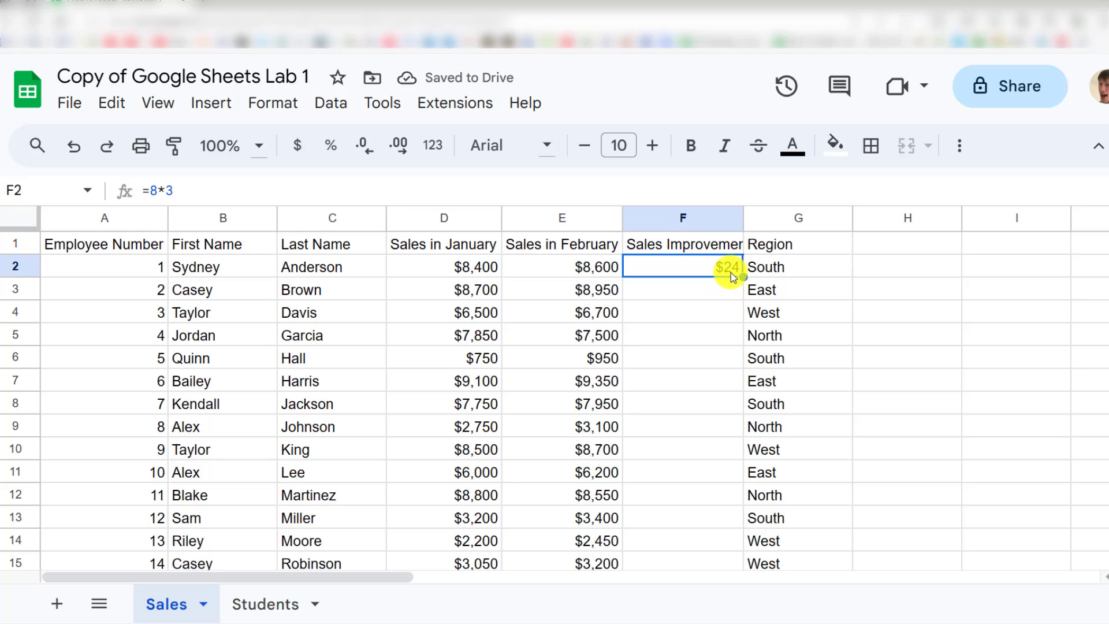
Step: Enter the exponent formula =2^3 in F2 and clear the cell
text(=2)
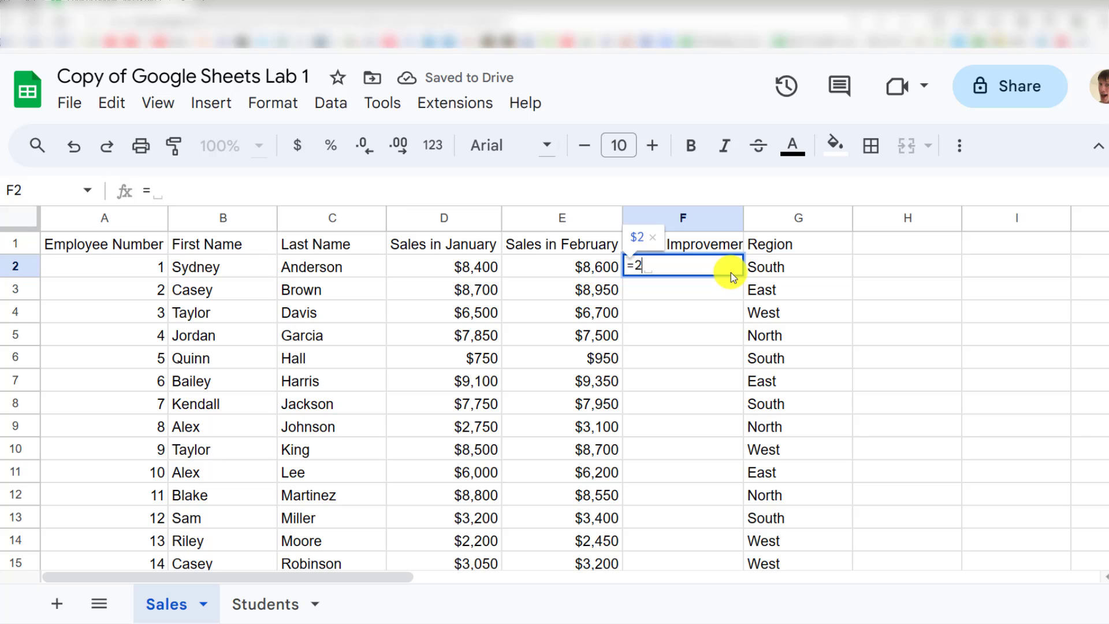
text(^3)
key(Return)
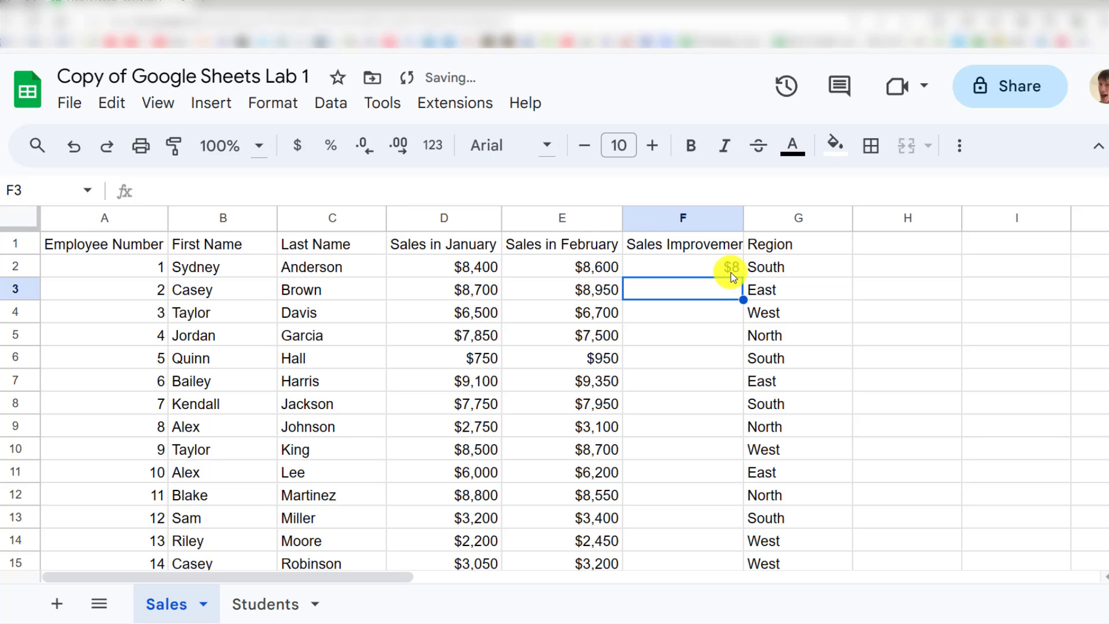
click(729, 272)
key(Delete)
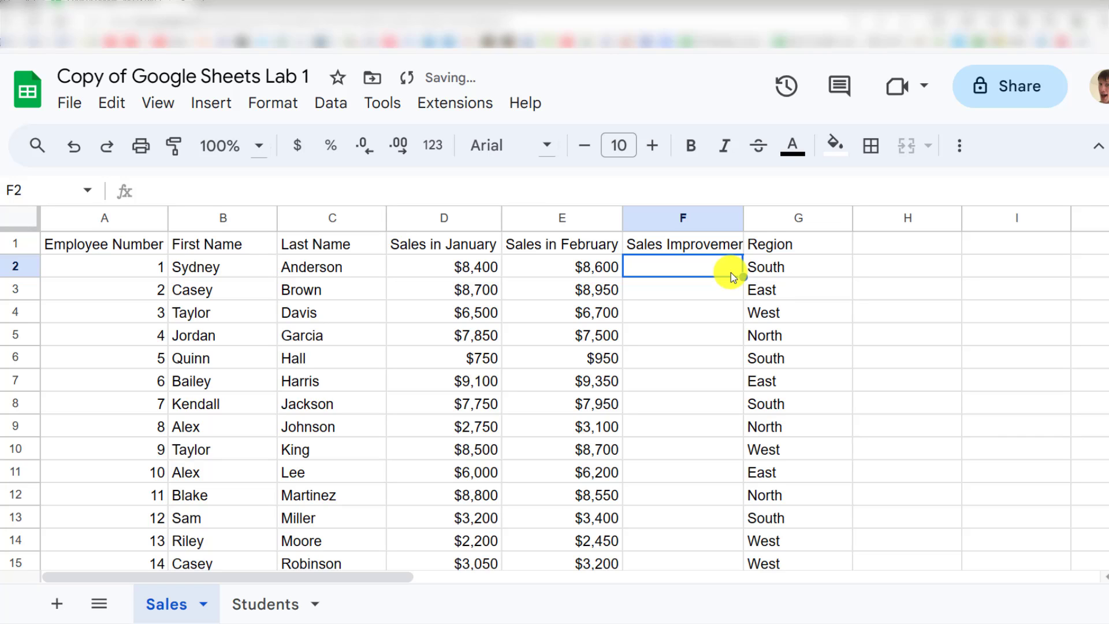
Step: Enter 2*2 without an equals sign in F2 and reselect the cell
text(2*)
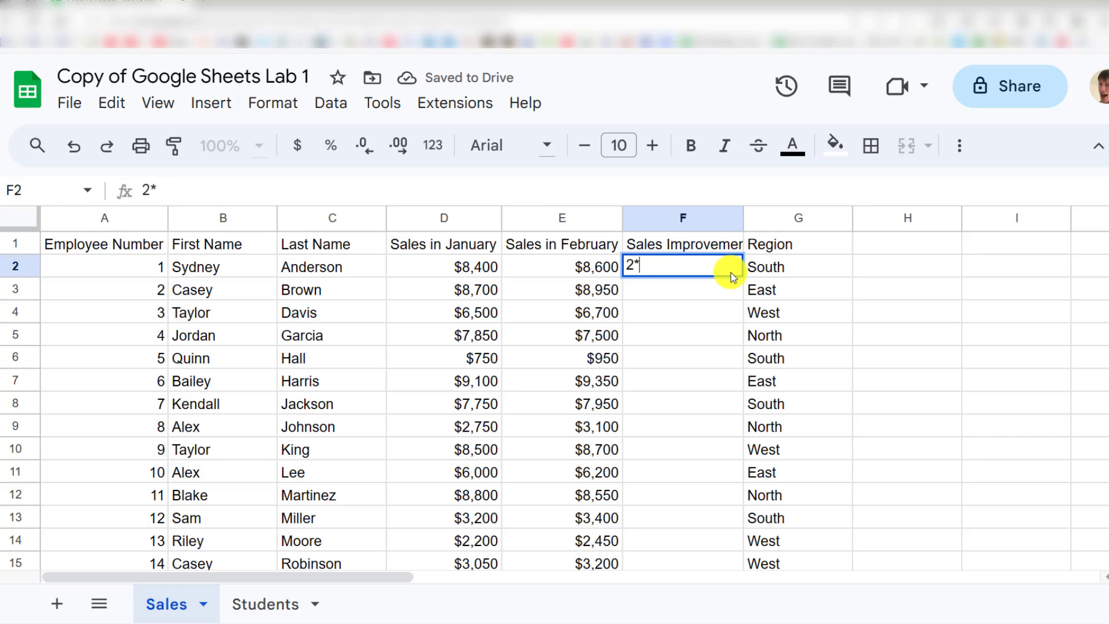
text(2)
key(Return)
click(730, 272)
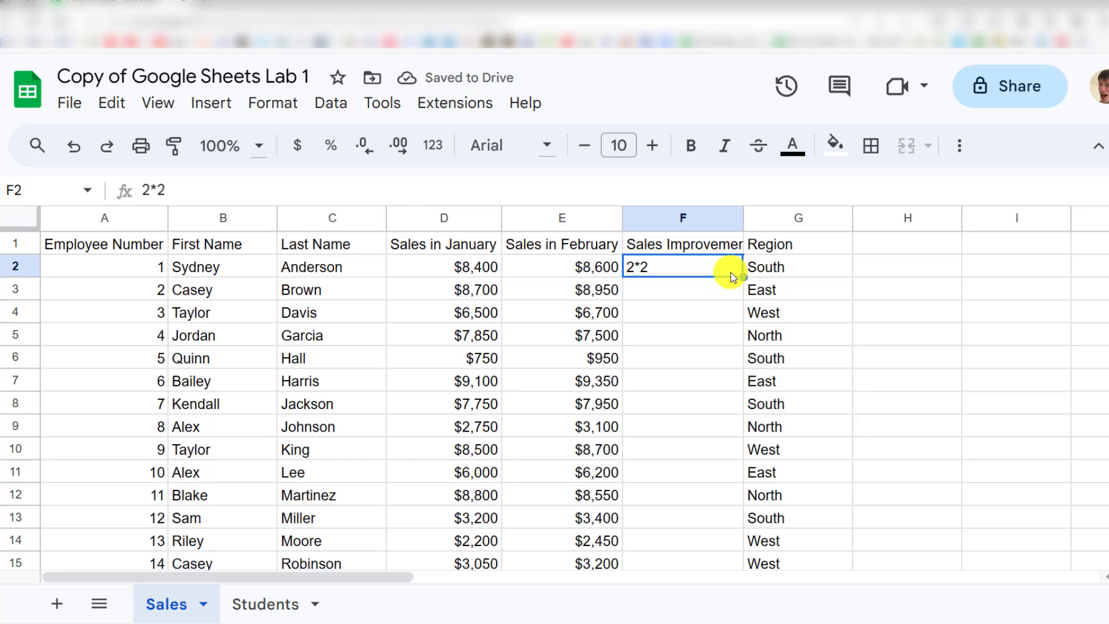
Step: Enter the formula =E2-D2 in F2 to subtract January sales from February sales
text(=)
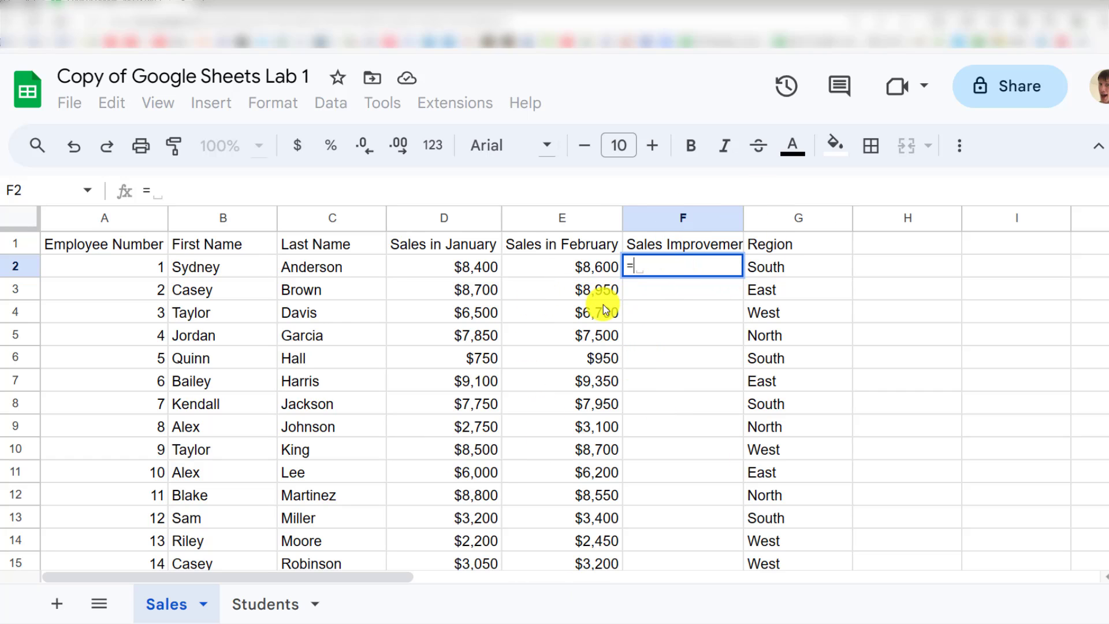
click(593, 272)
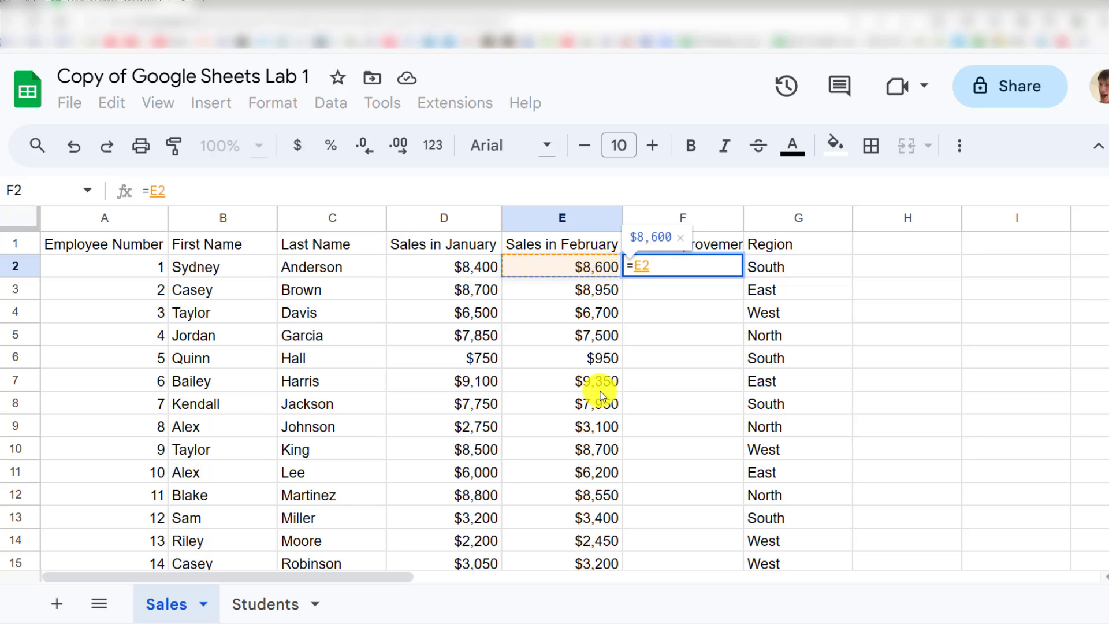
text(-)
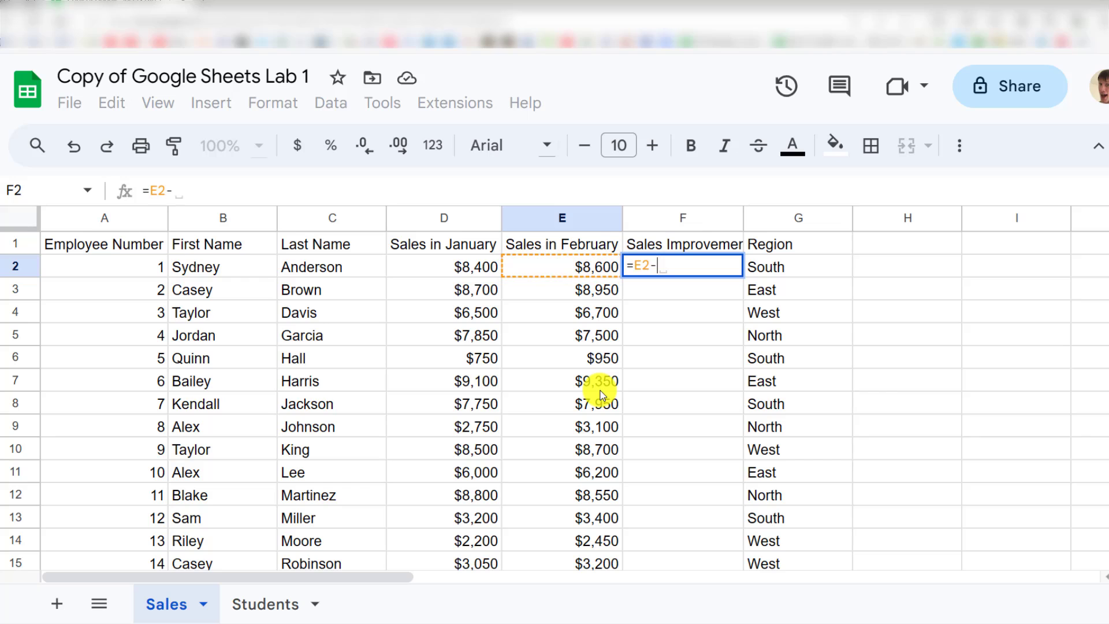
click(458, 267)
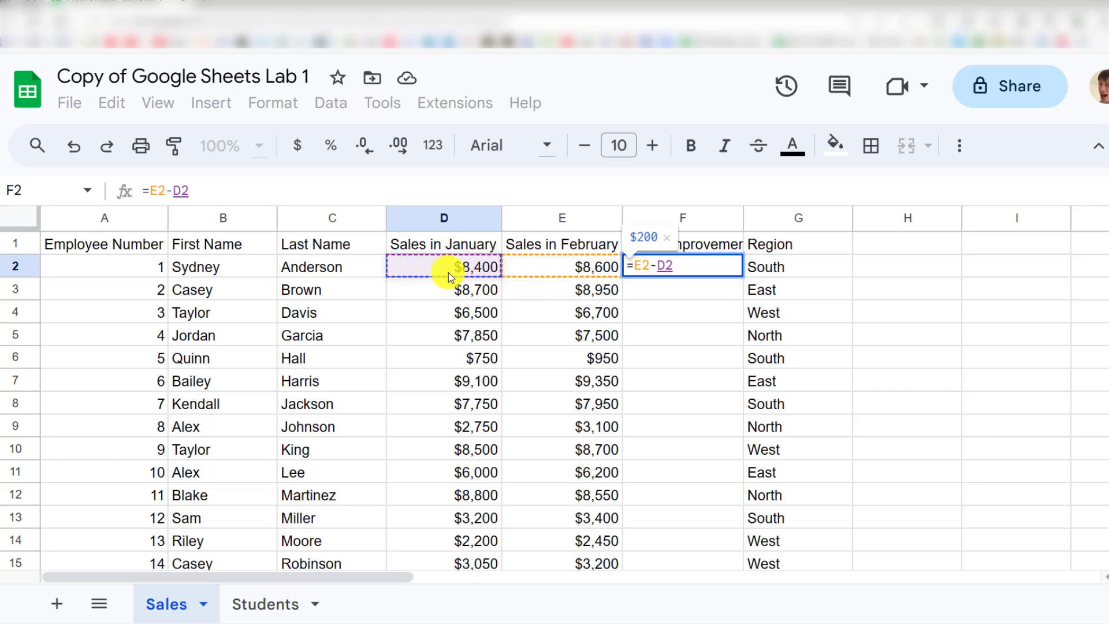
key(Return)
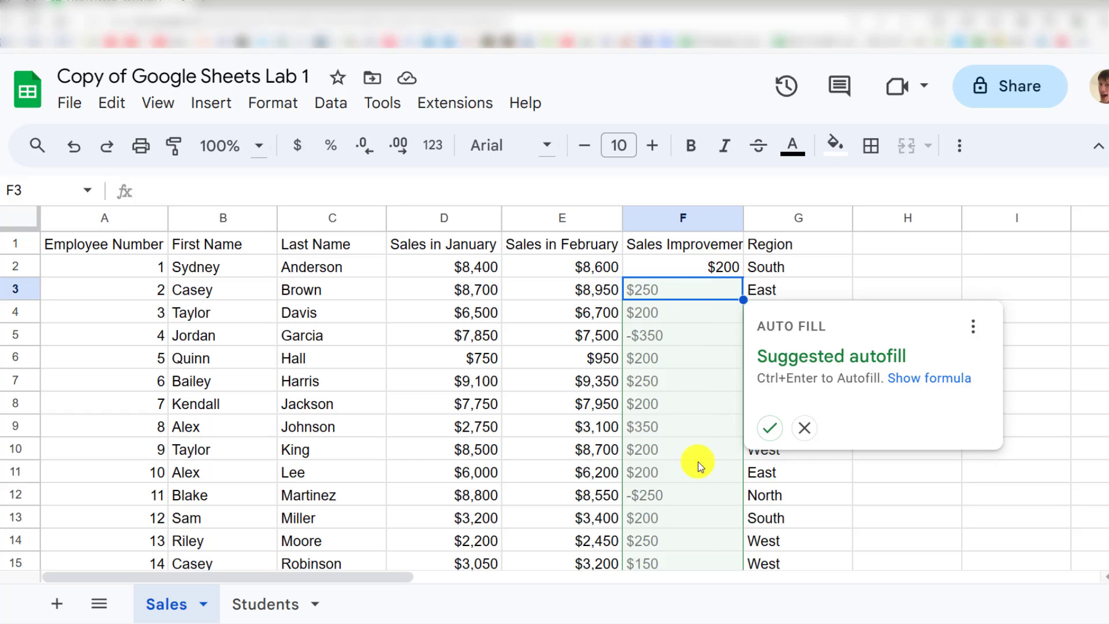
Step: Accept the suggested autofill for the Sales Improvement column, review the filled rows, and undo the fill
click(772, 428)
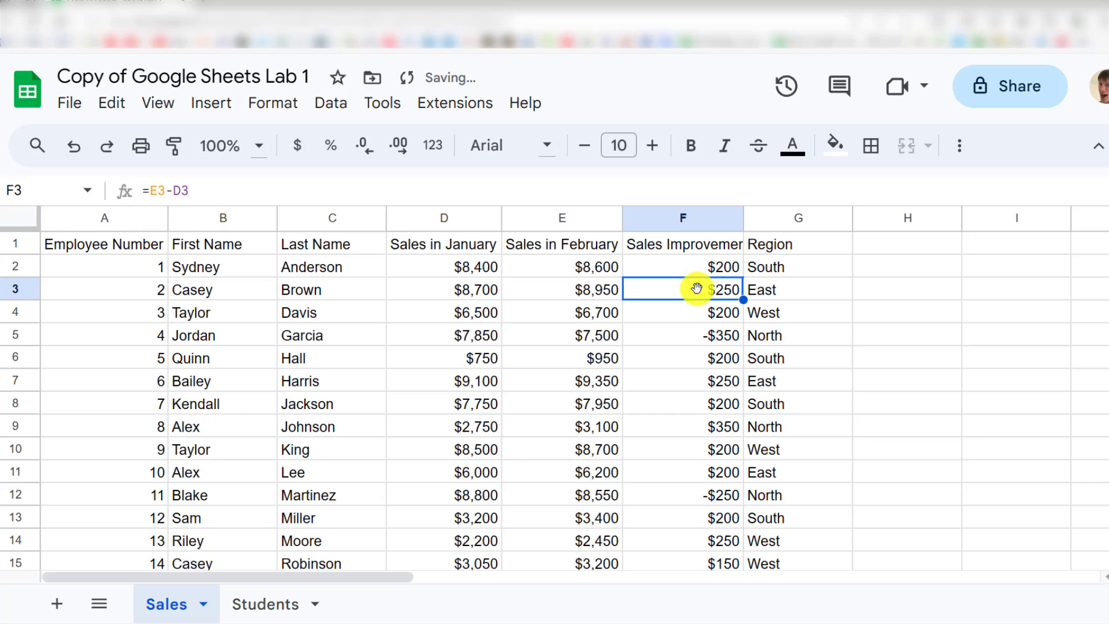
scroll(696, 442, down, 4)
scroll(695, 443, up, 4)
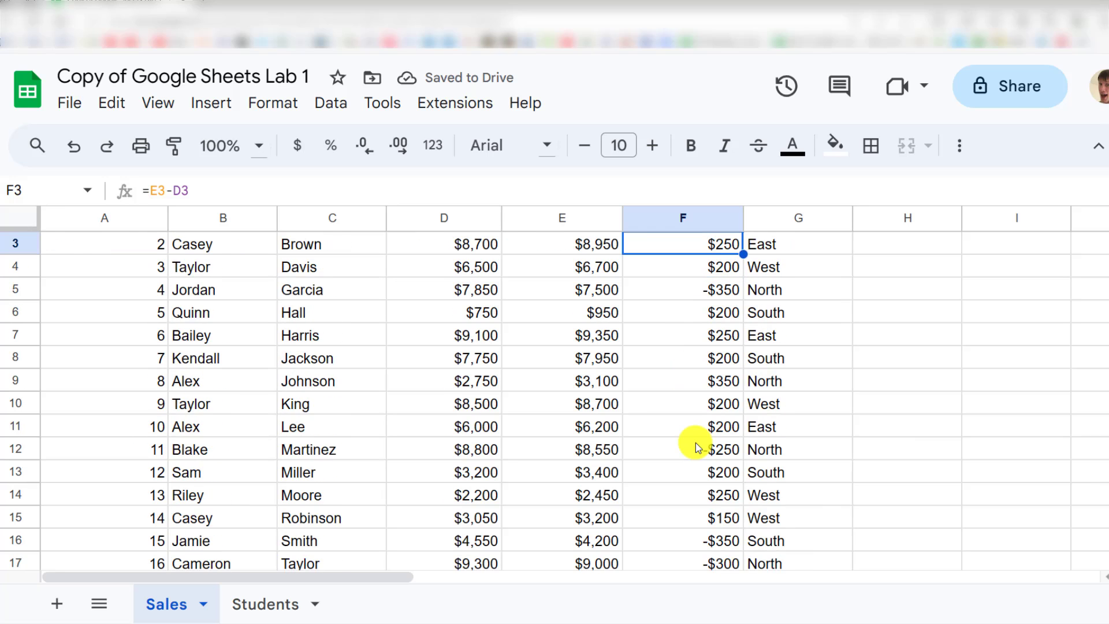
key(ctrl+z)
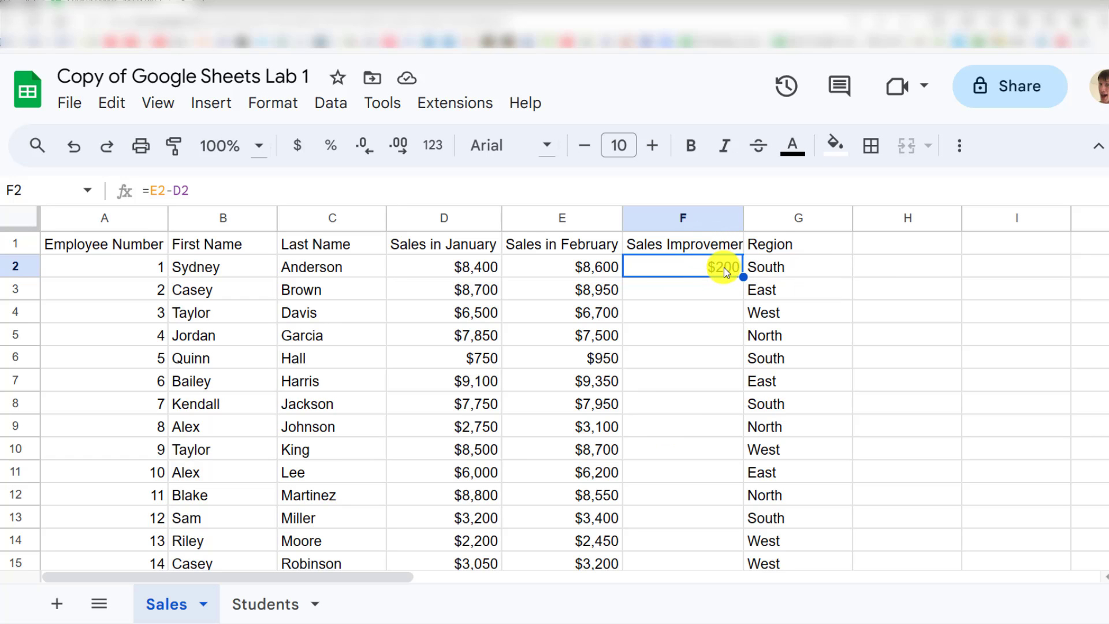
Step: Auto-fill the F2 formula down the Sales Improvement column to F21 and review the filled rows
scroll(705, 420, down, 4)
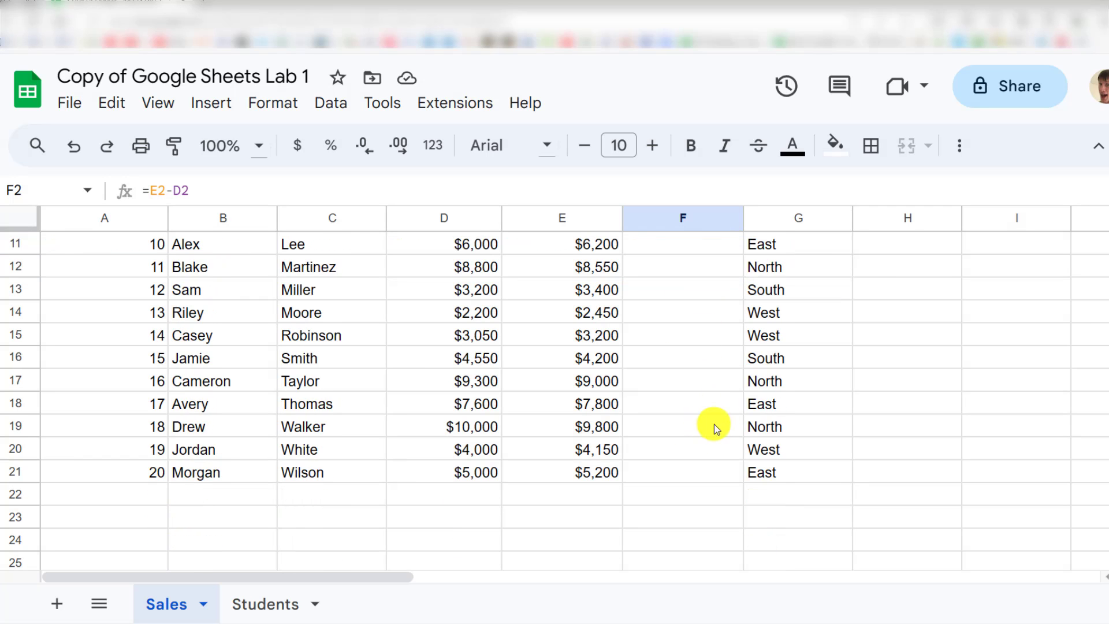
scroll(696, 461, up, 4)
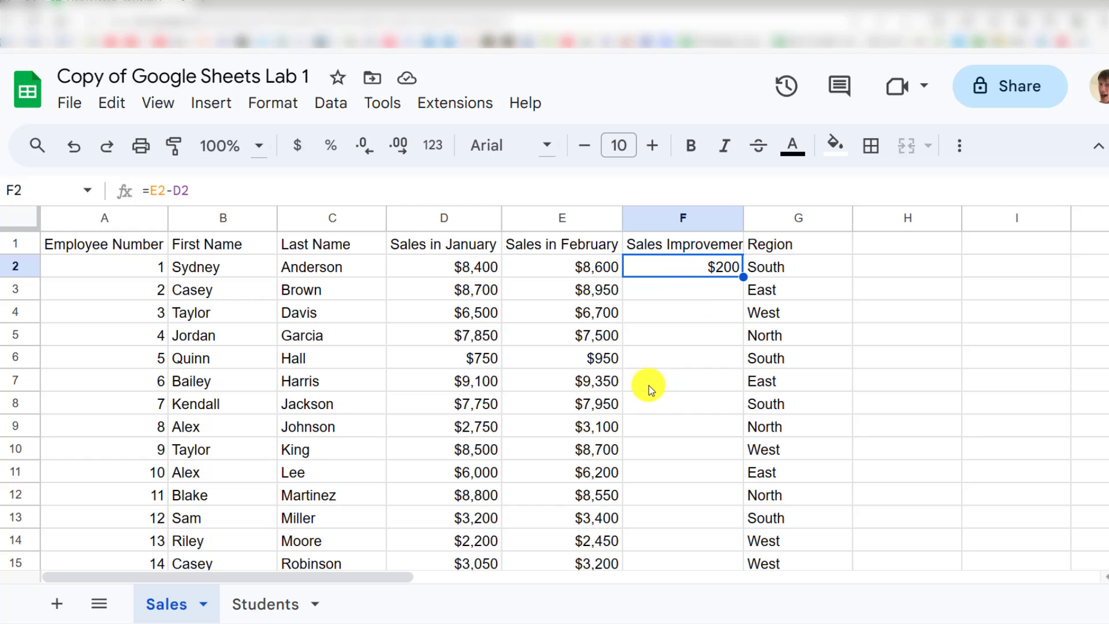
scroll(650, 392, down, 4)
scroll(669, 456, up, 4)
mouse_move(743, 277)
mouse_down()
mouse_move(718, 445)
mouse_move(747, 265)
mouse_up()
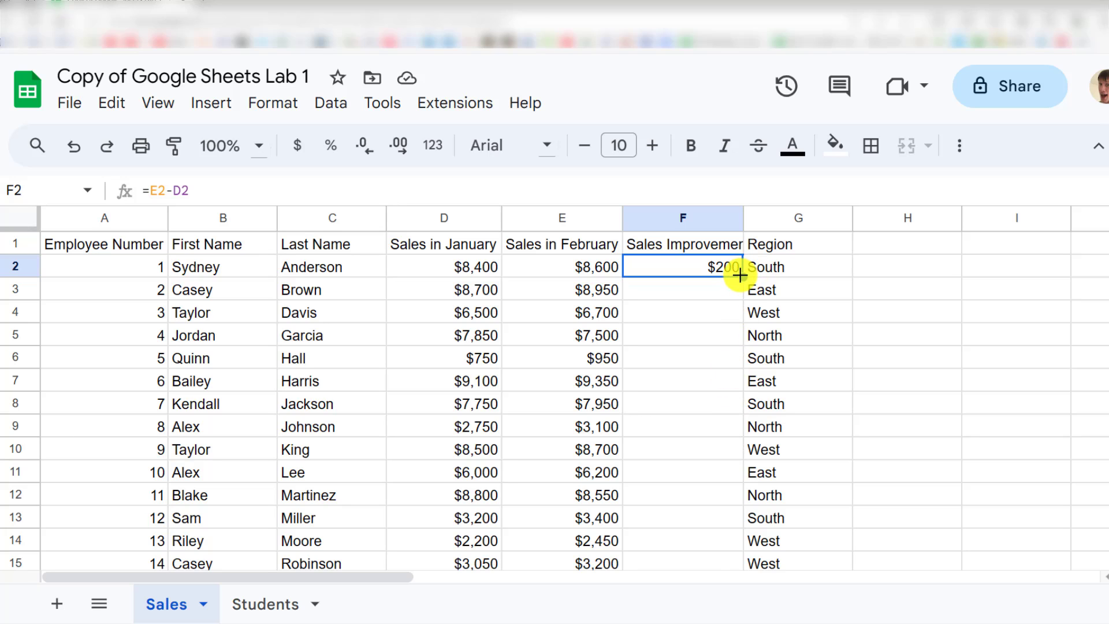
double_click(740, 273)
scroll(712, 288, down, 5)
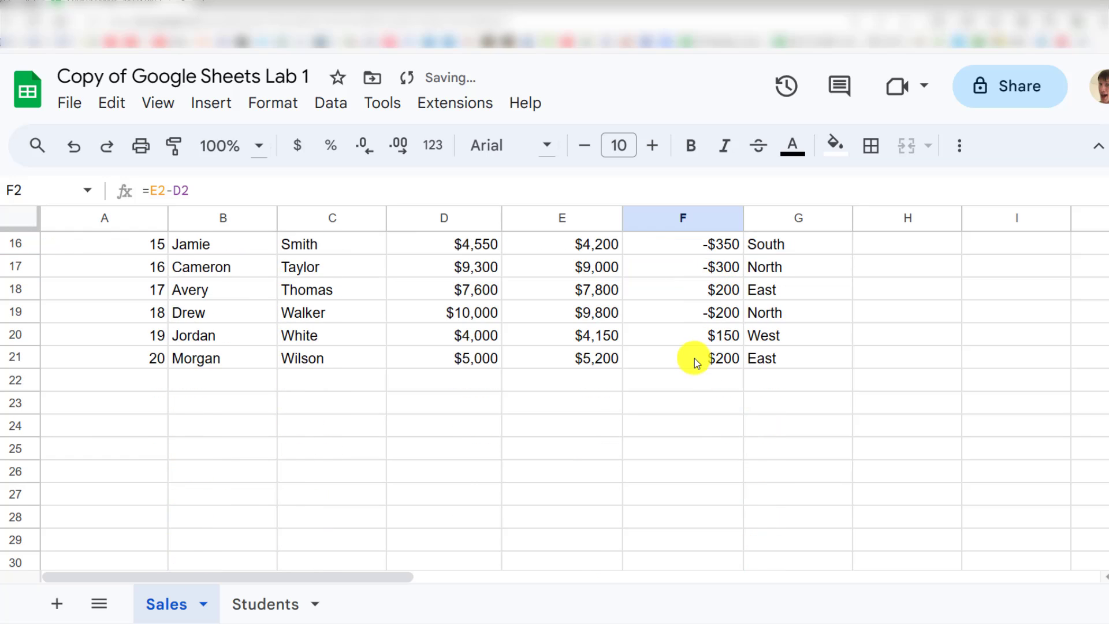
scroll(697, 358, up, 5)
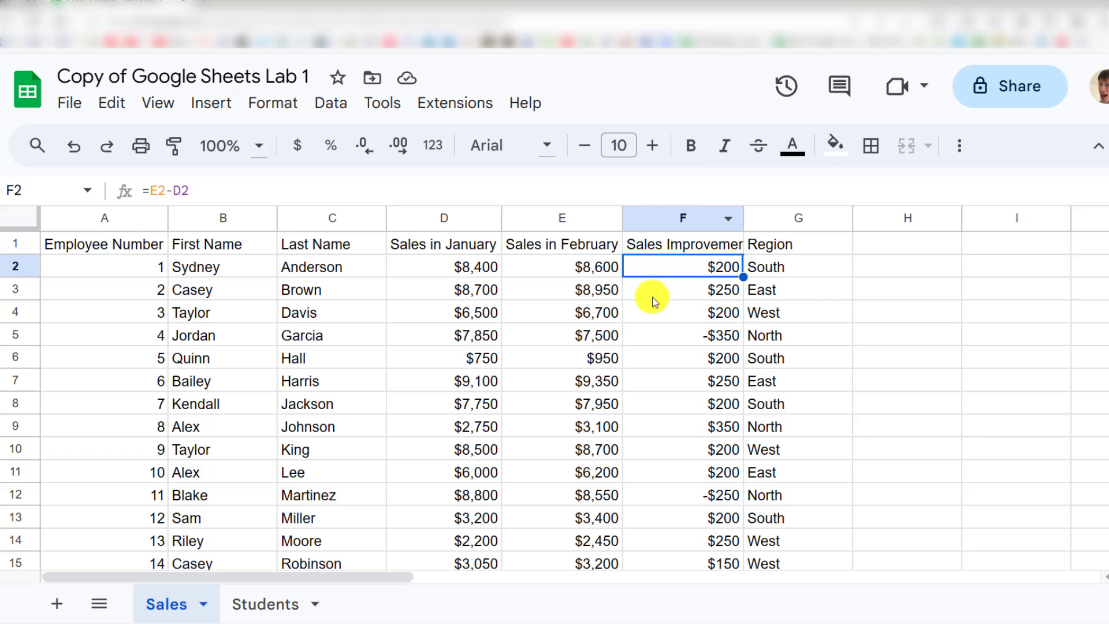
Step: Inspect the formulas in F2, F3 and F4 to see which sales cells each one references
double_click(711, 271)
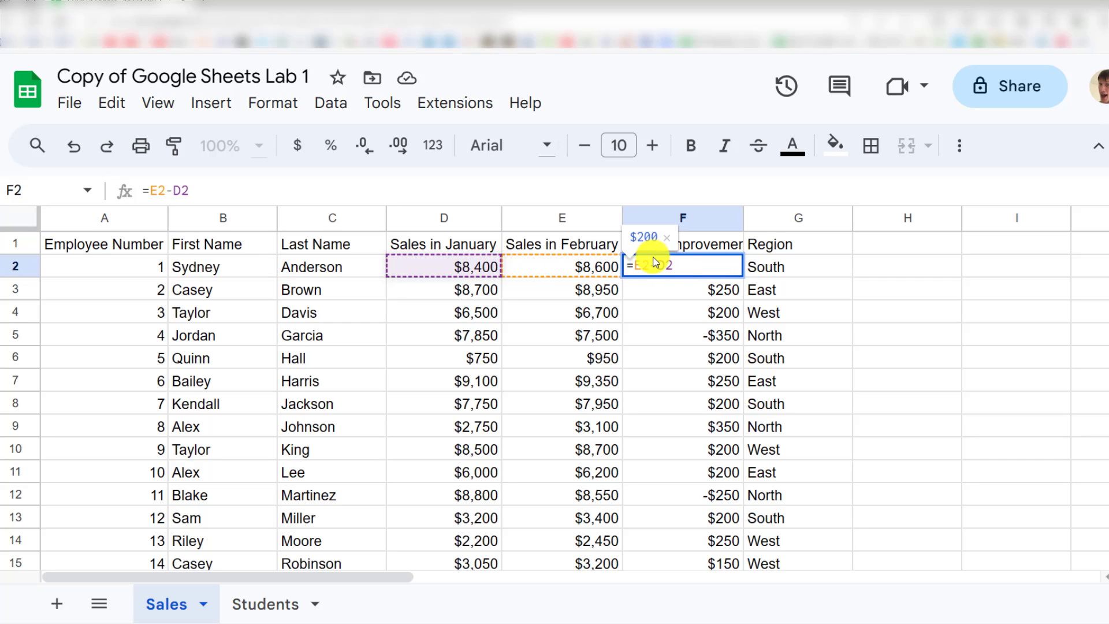
key(Return)
double_click(691, 295)
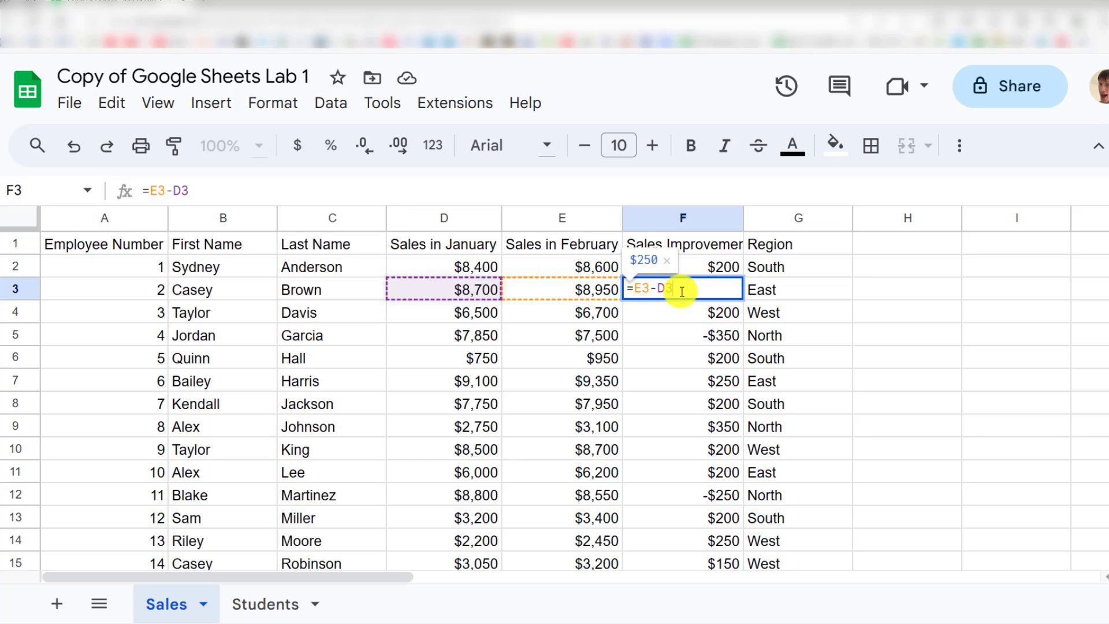
key(Return)
double_click(684, 319)
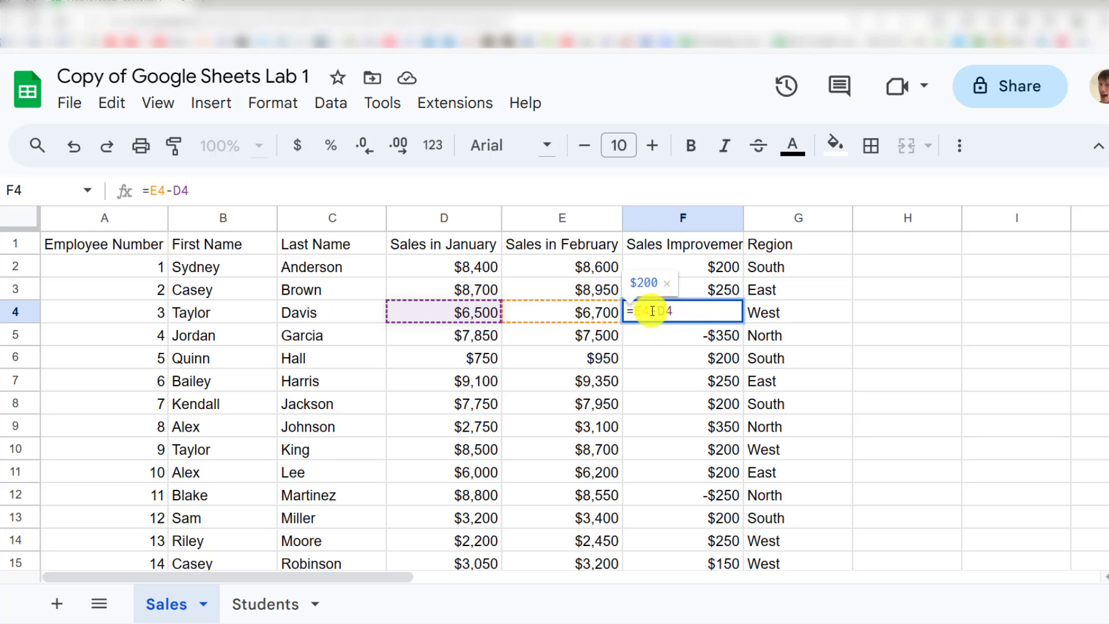
key(Return)
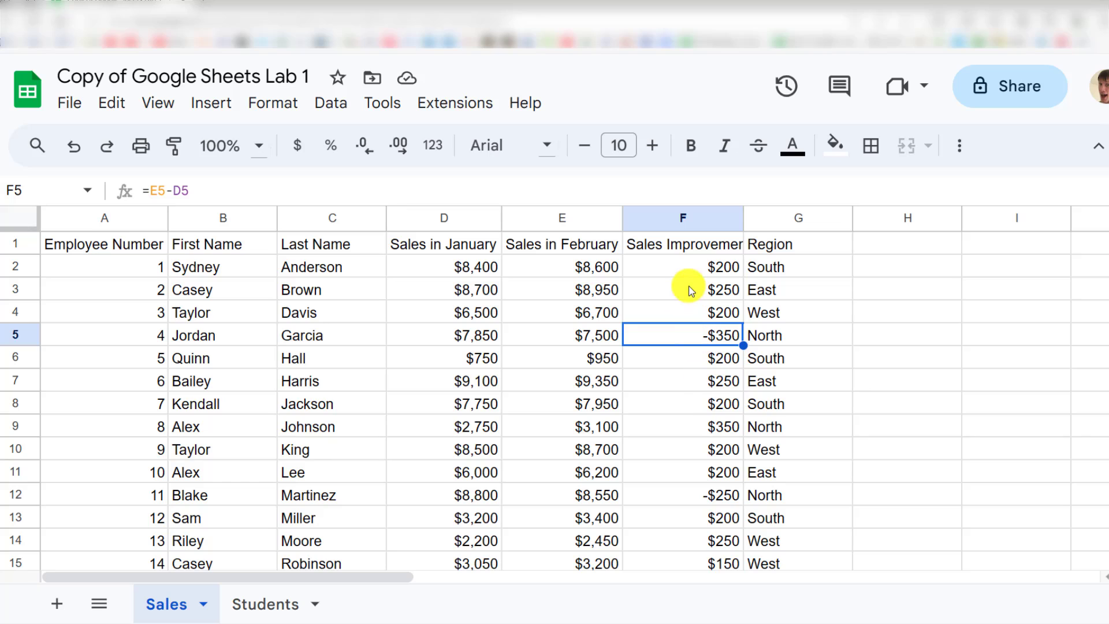
Step: Compare the F2 formula with the row references used in F3 and F4
click(692, 270)
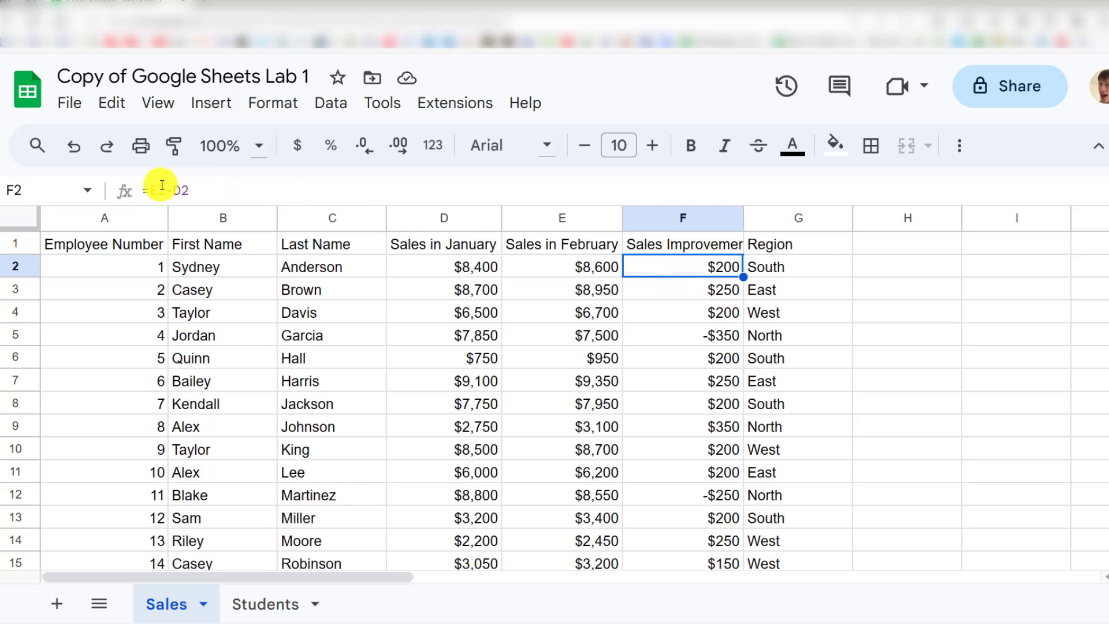
double_click(716, 288)
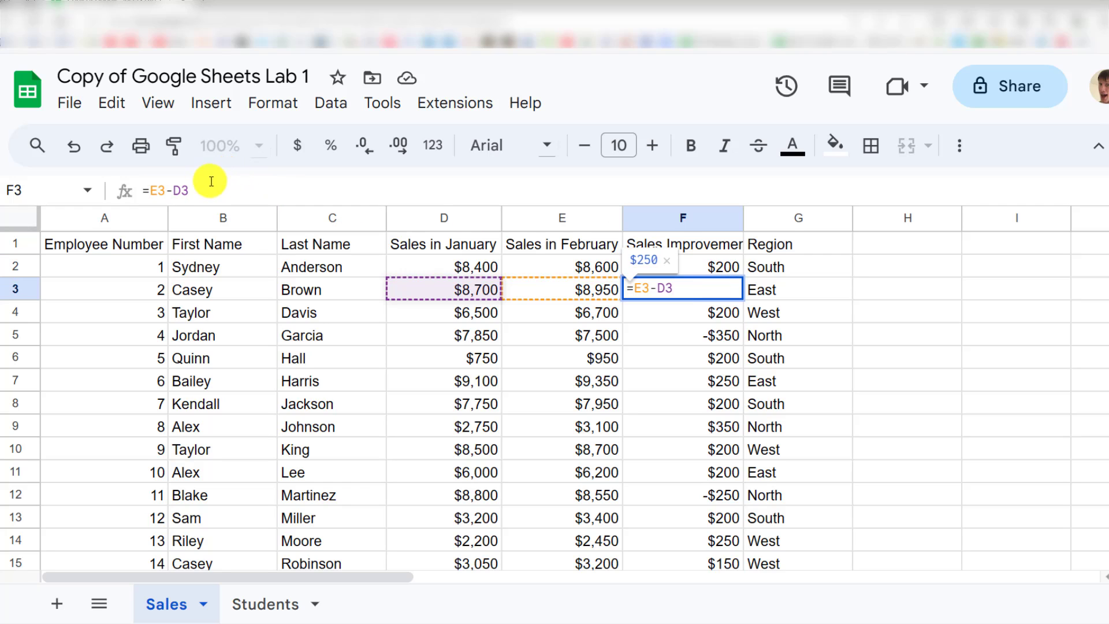
key(Return)
double_click(681, 316)
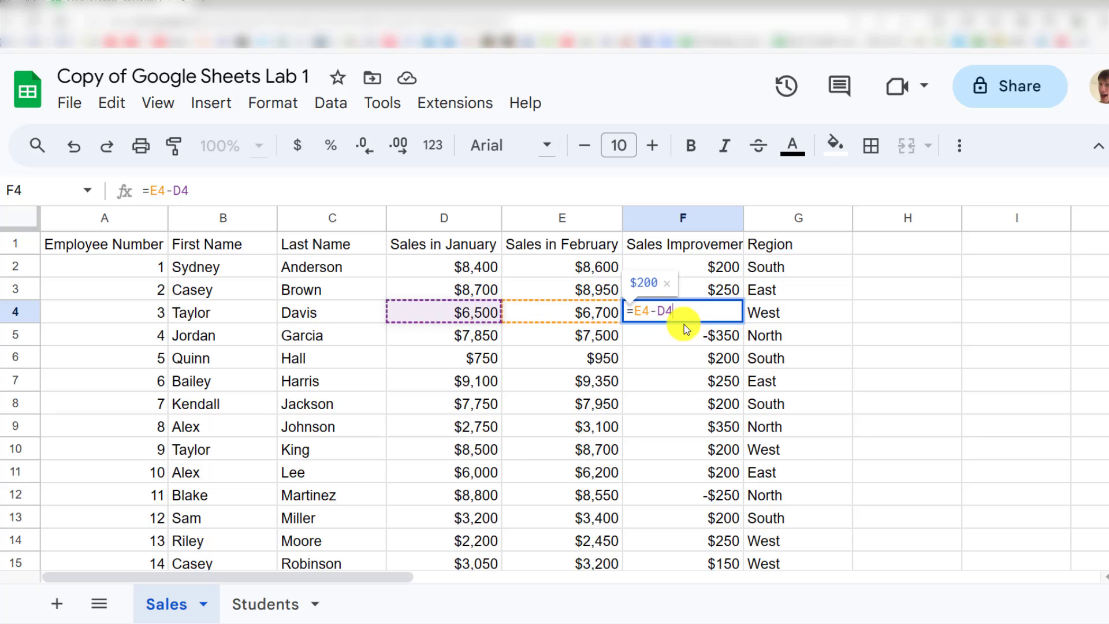
key(Return)
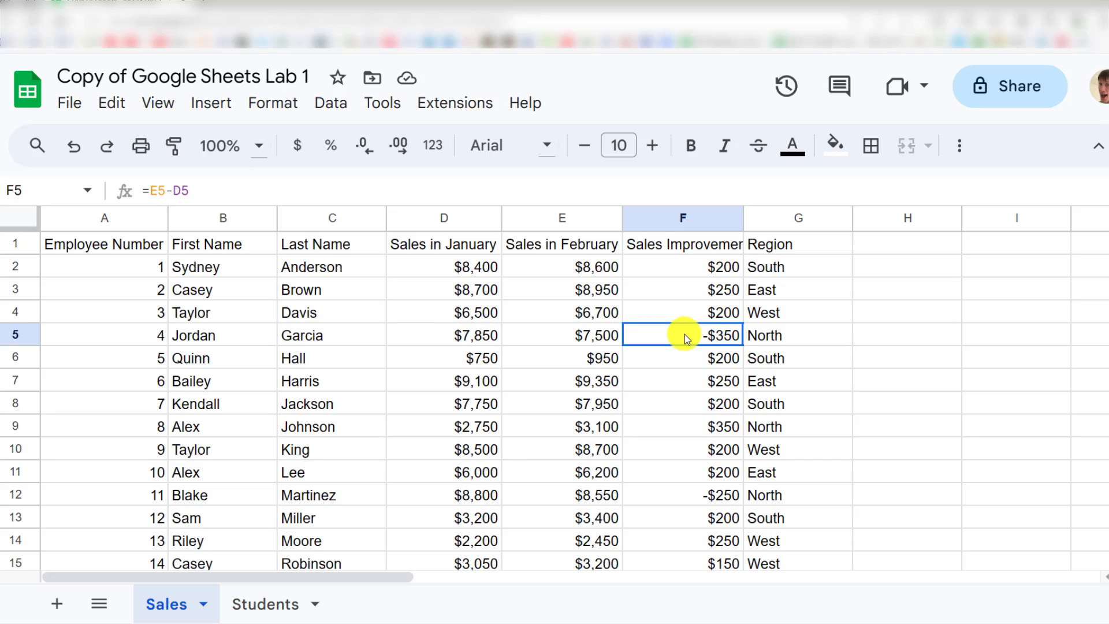
Step: Check the F2 formula against its source cells, January sales in D2 and February sales in E2
click(688, 272)
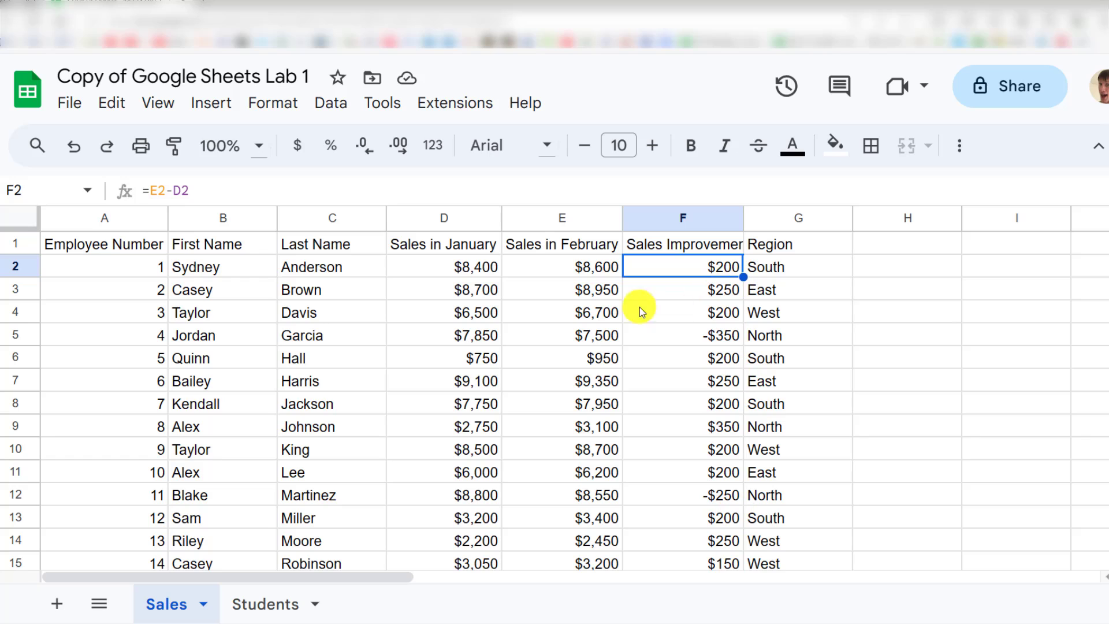
click(476, 268)
click(558, 265)
click(487, 268)
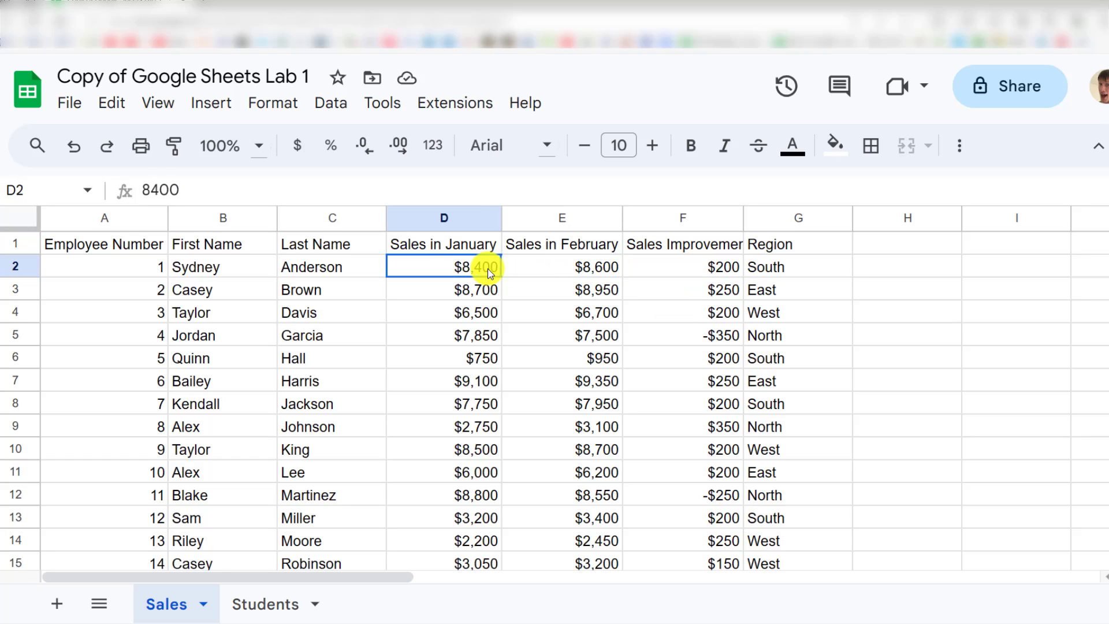
Step: Check the January and February sales cells in rows 3 to 7 that the Sales Improvement formulas reference
click(587, 287)
click(476, 288)
click(491, 311)
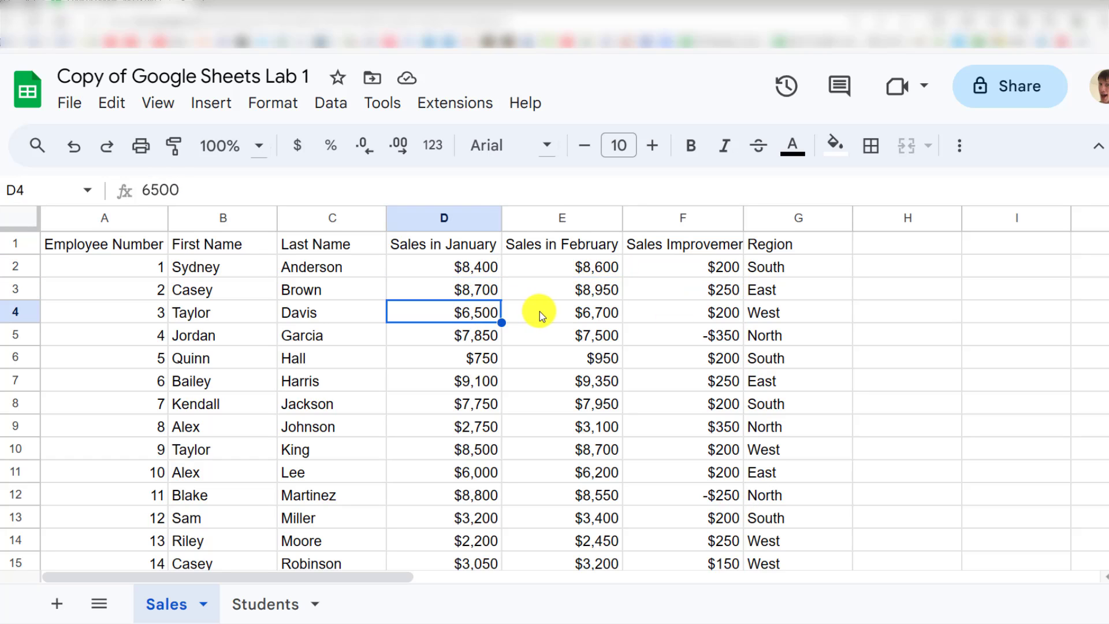
click(540, 311)
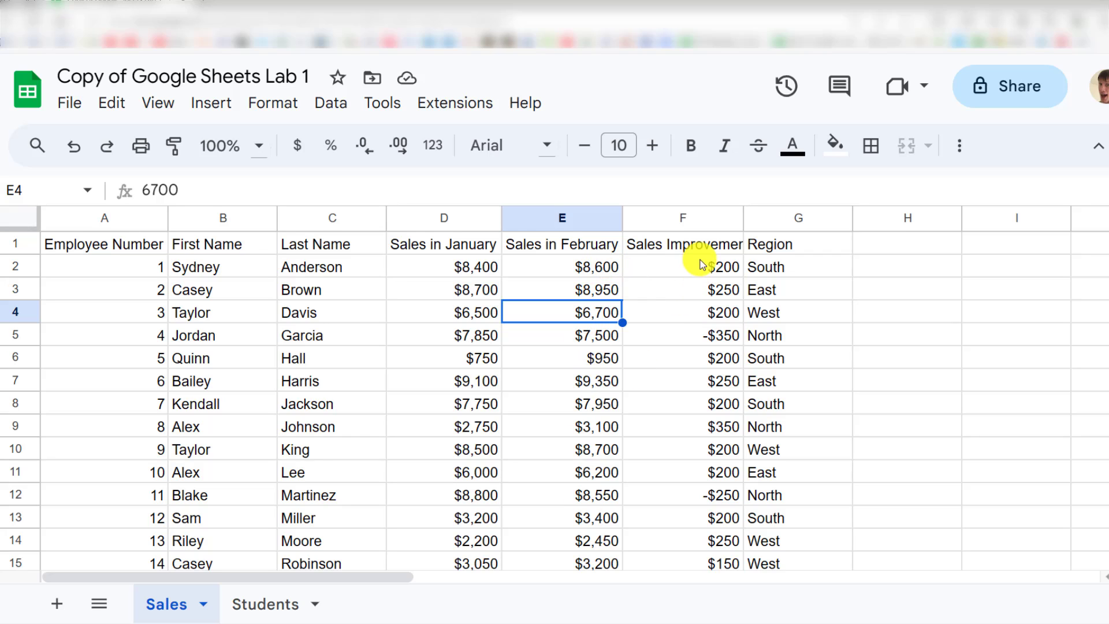
click(585, 337)
click(585, 357)
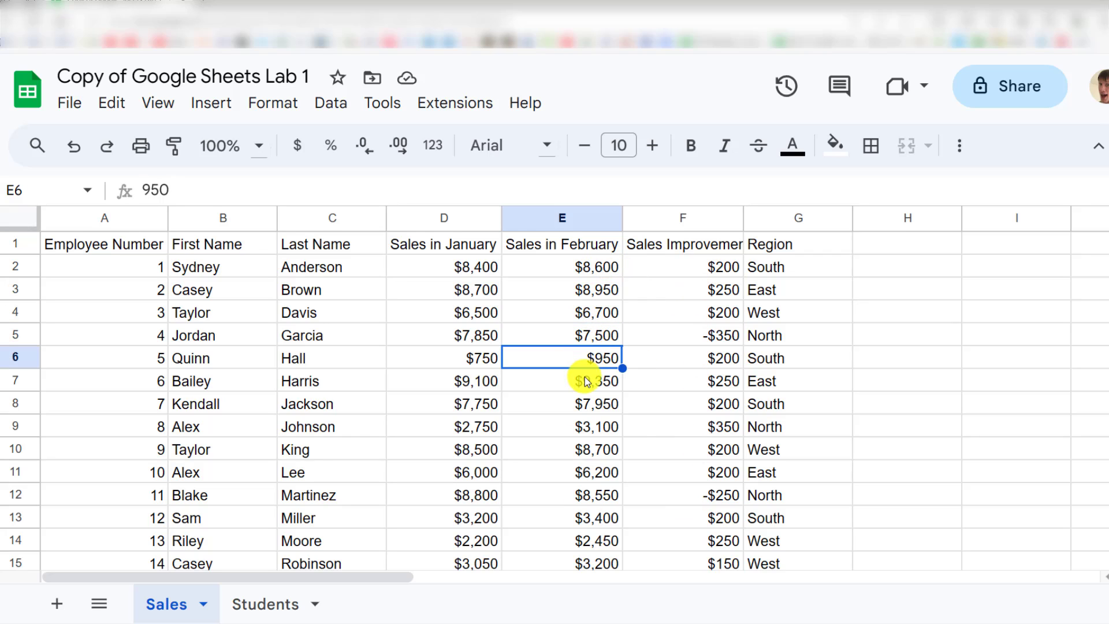
click(584, 377)
Step: Examine the relative cell references in the F2 formula and compare them with the formula in F5
click(709, 266)
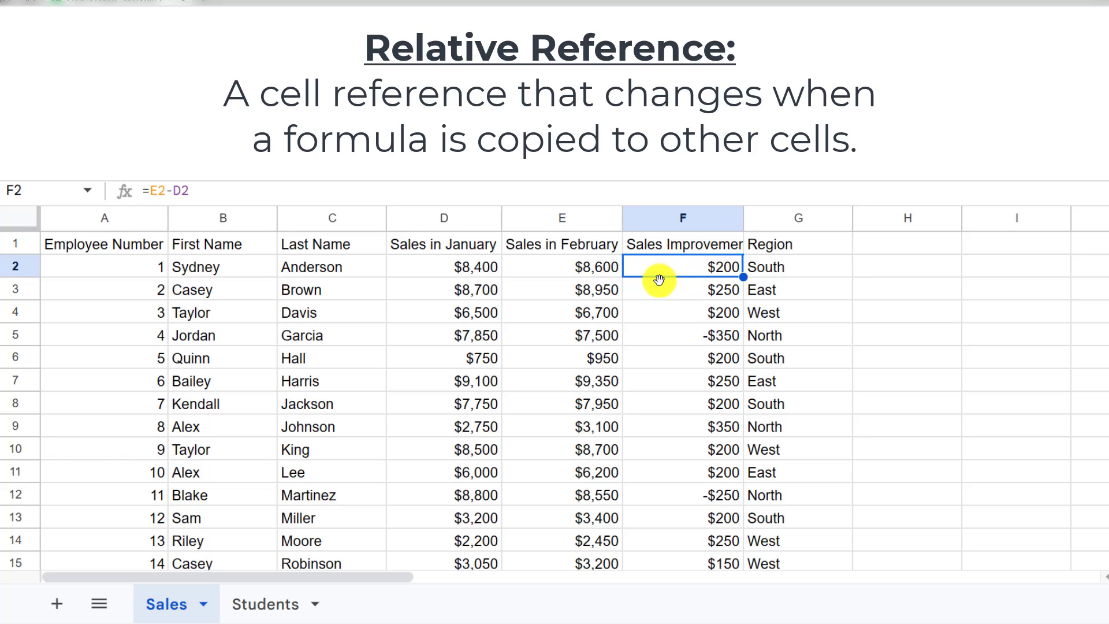
double_click(677, 268)
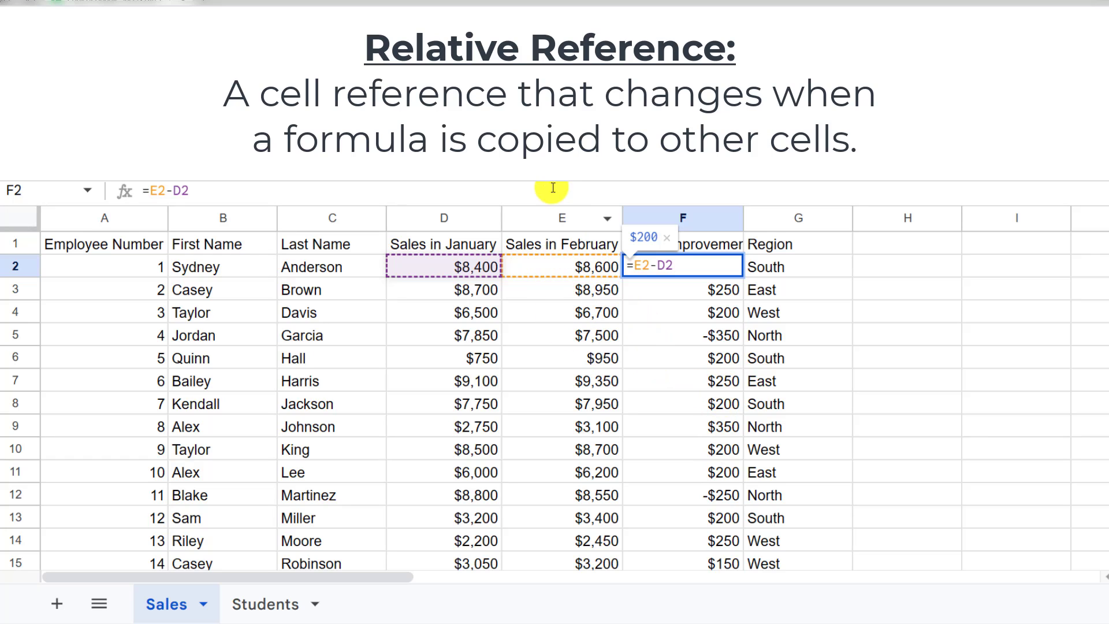
click(715, 287)
click(593, 276)
click(656, 275)
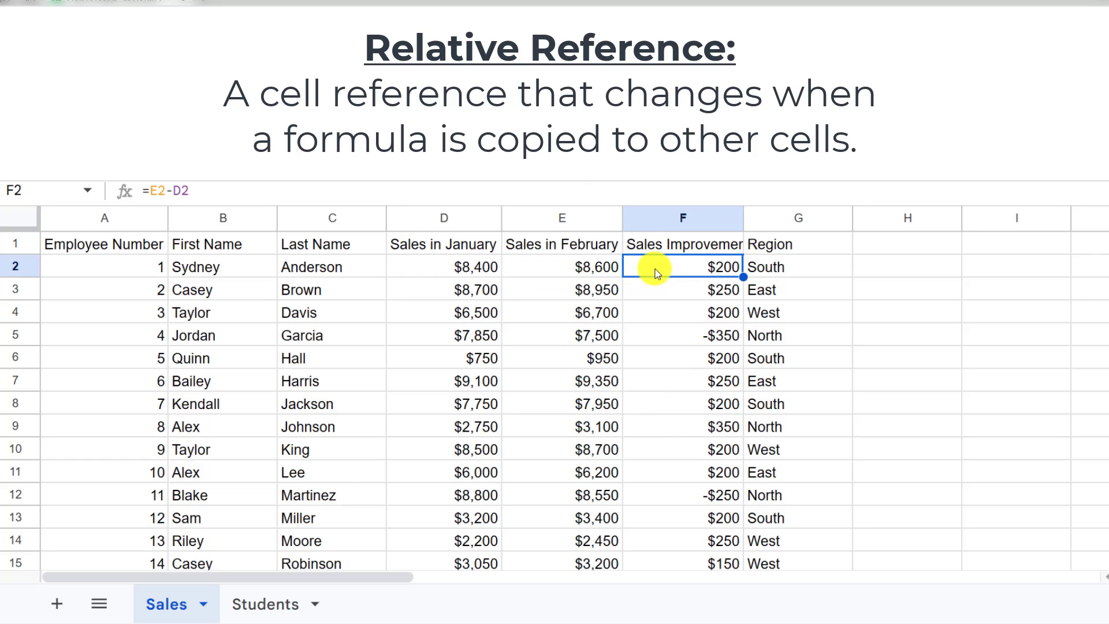
key(F2)
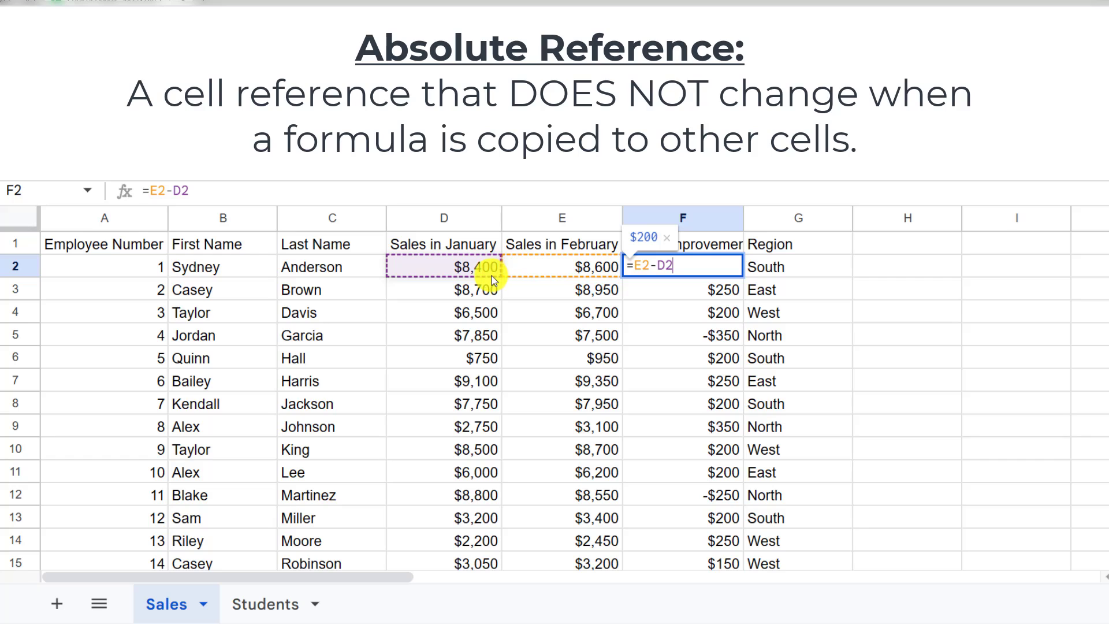
click(695, 334)
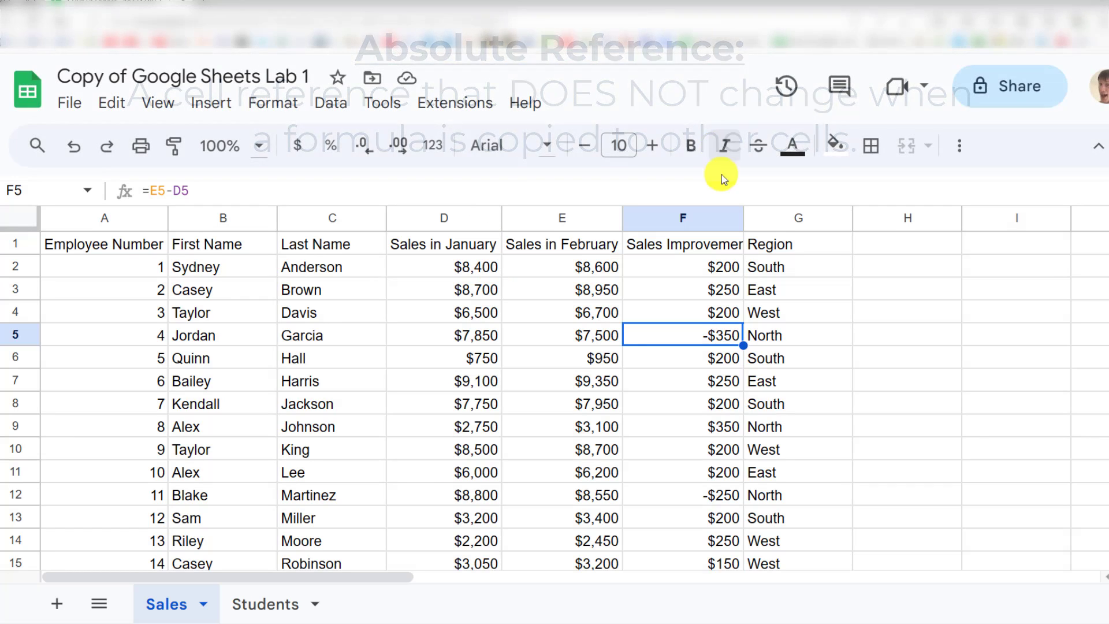
Step: Auto-fit column F to the width of its Sales Improvement header
click(728, 244)
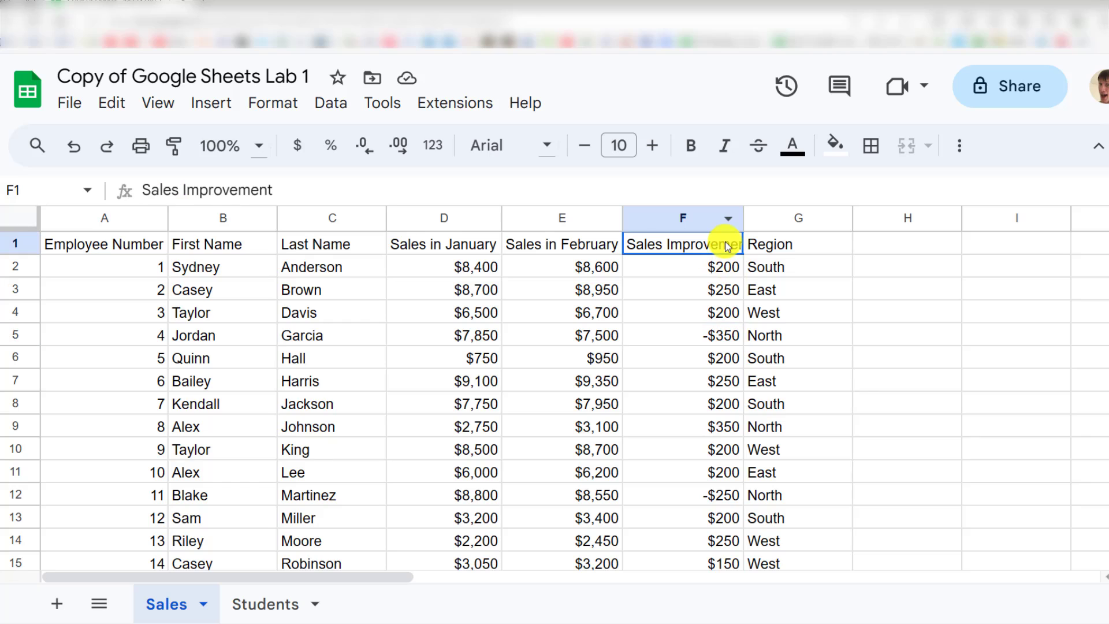
double_click(745, 221)
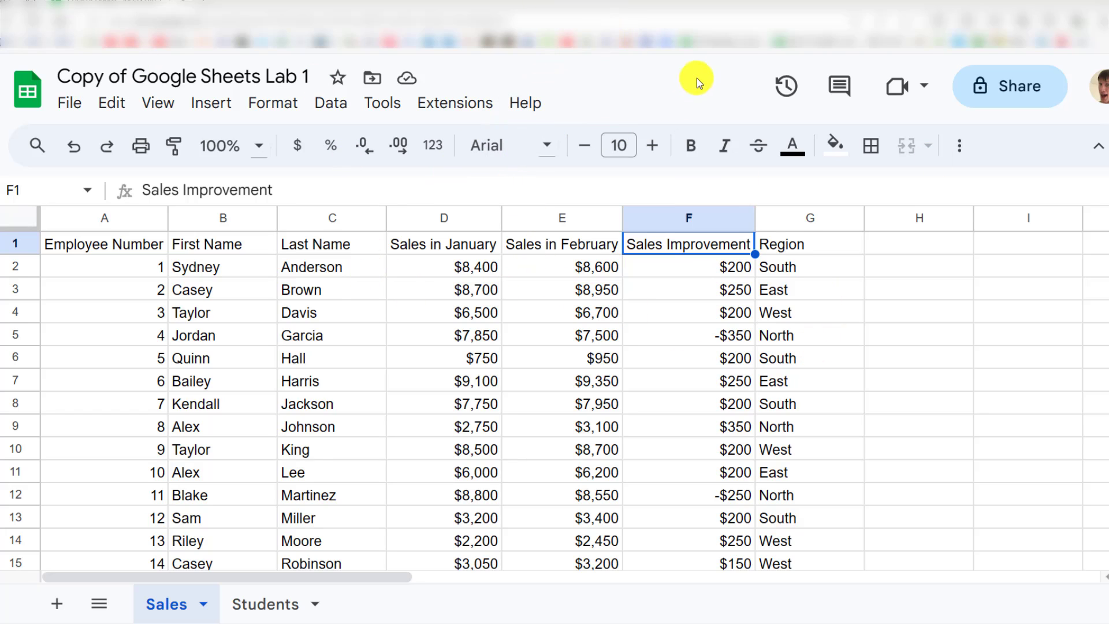
Step: Enter the title "January Summary" in cell J3, in the empty area beside the sales table
click(1024, 374)
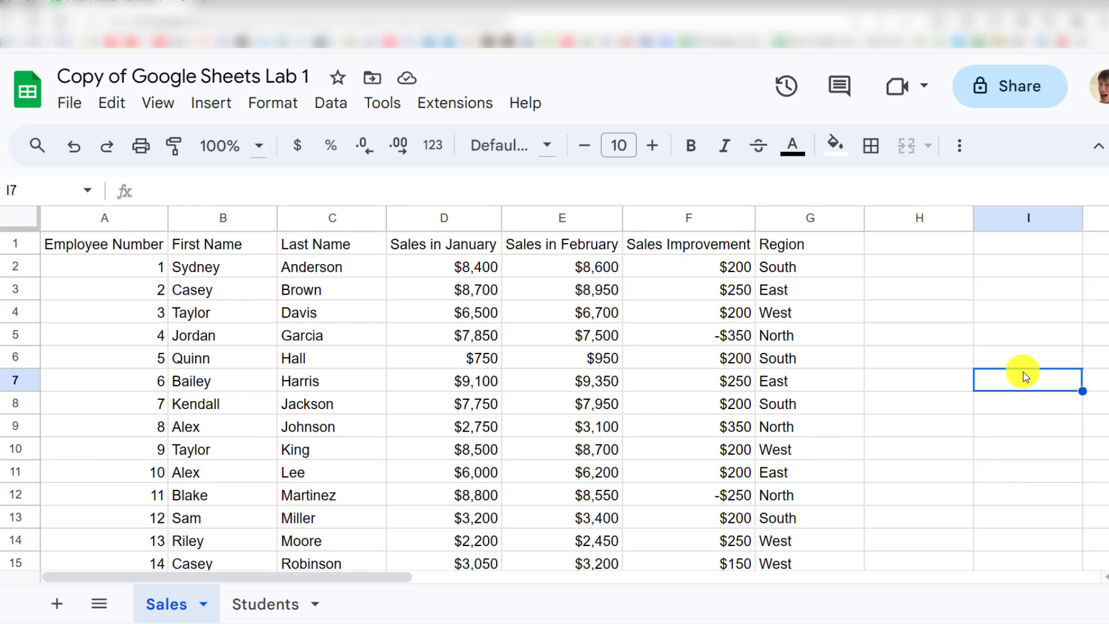
key(Right)
key(Right)
key(Up)
key(Up)
key(Left)
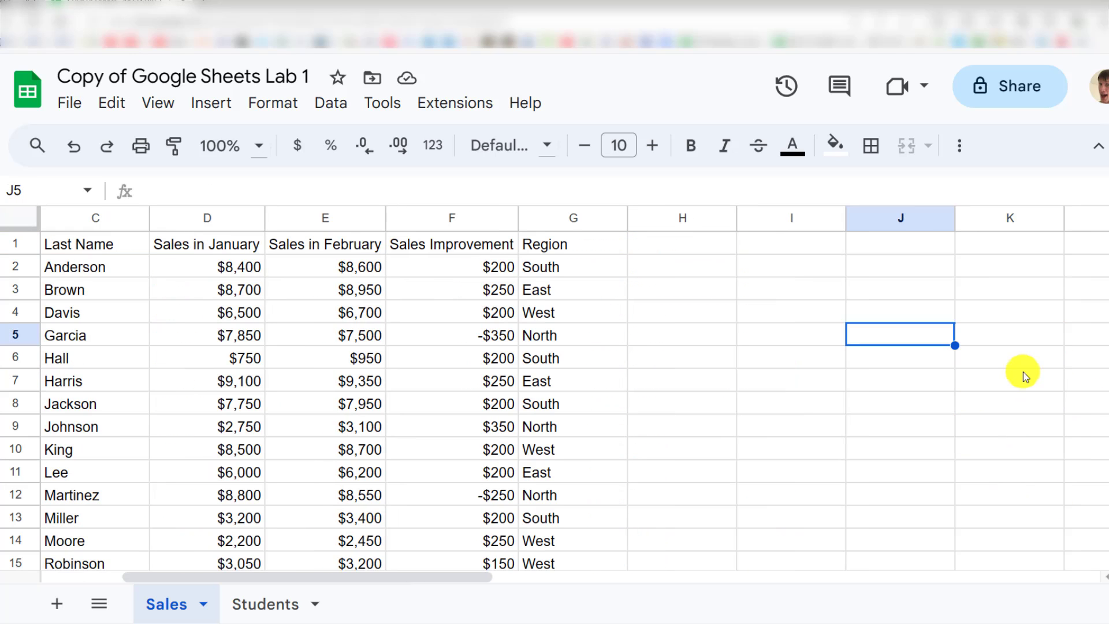
key(Left)
key(Up)
key(Up)
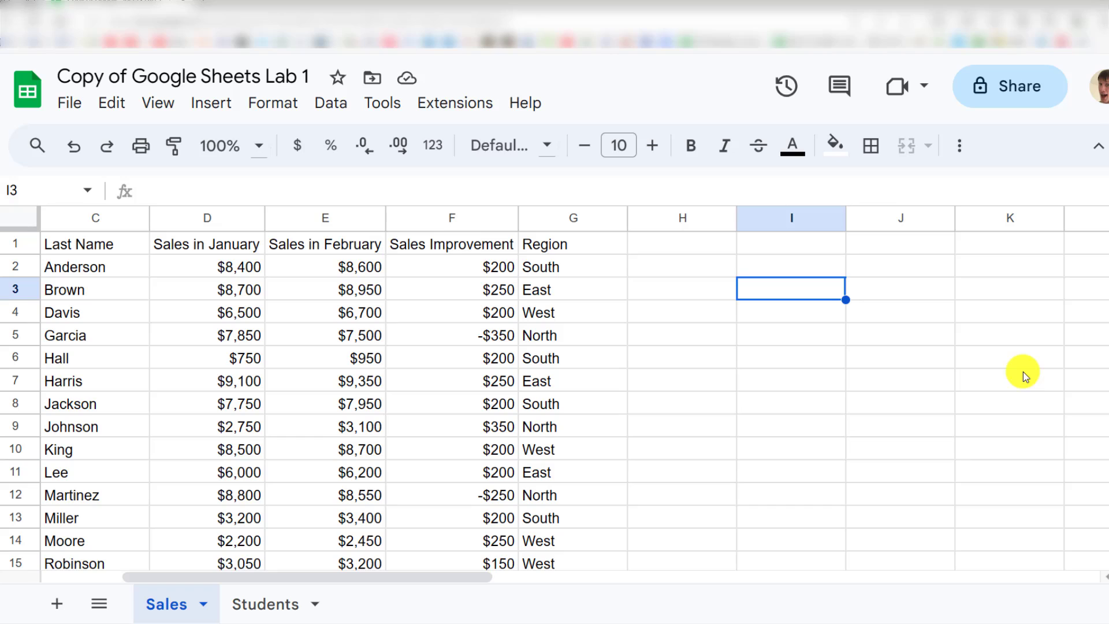
key(Down)
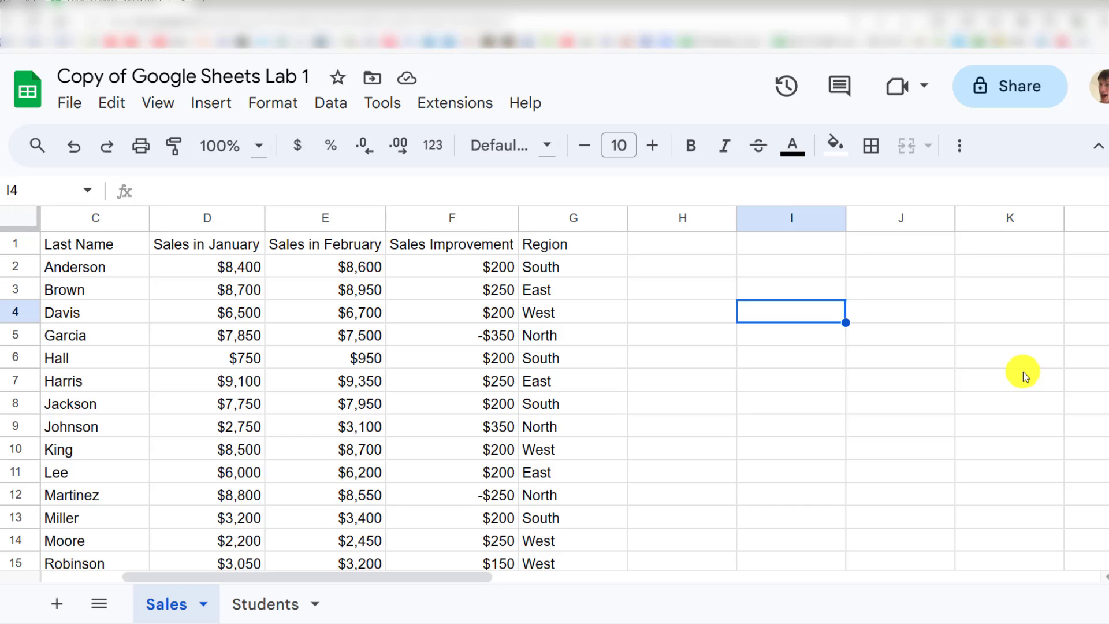
key(Right)
key(Up)
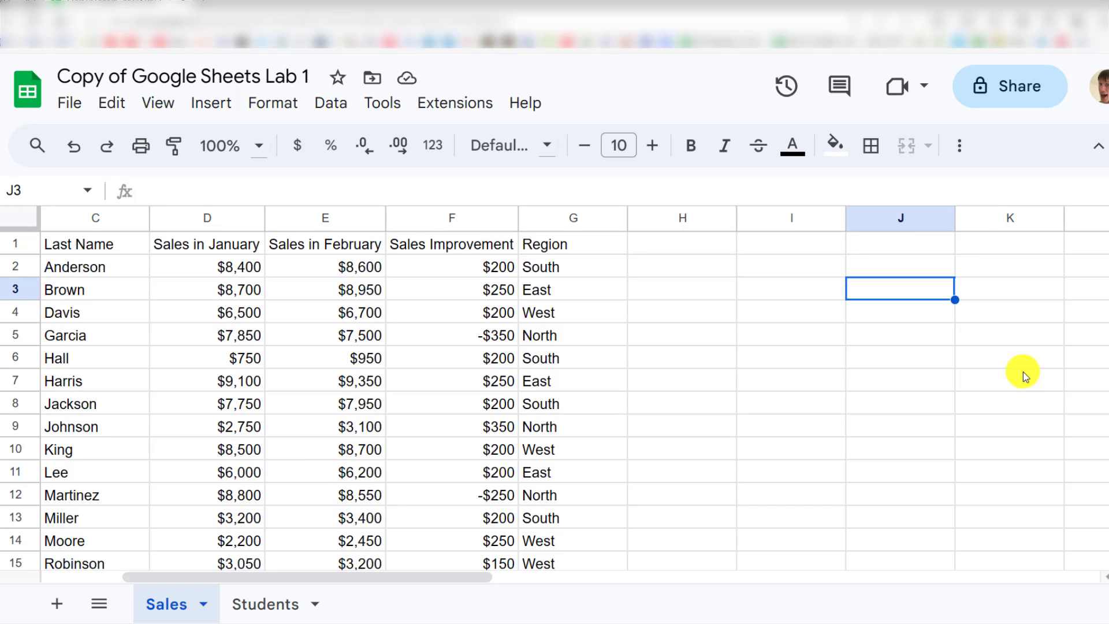
text(Januar)
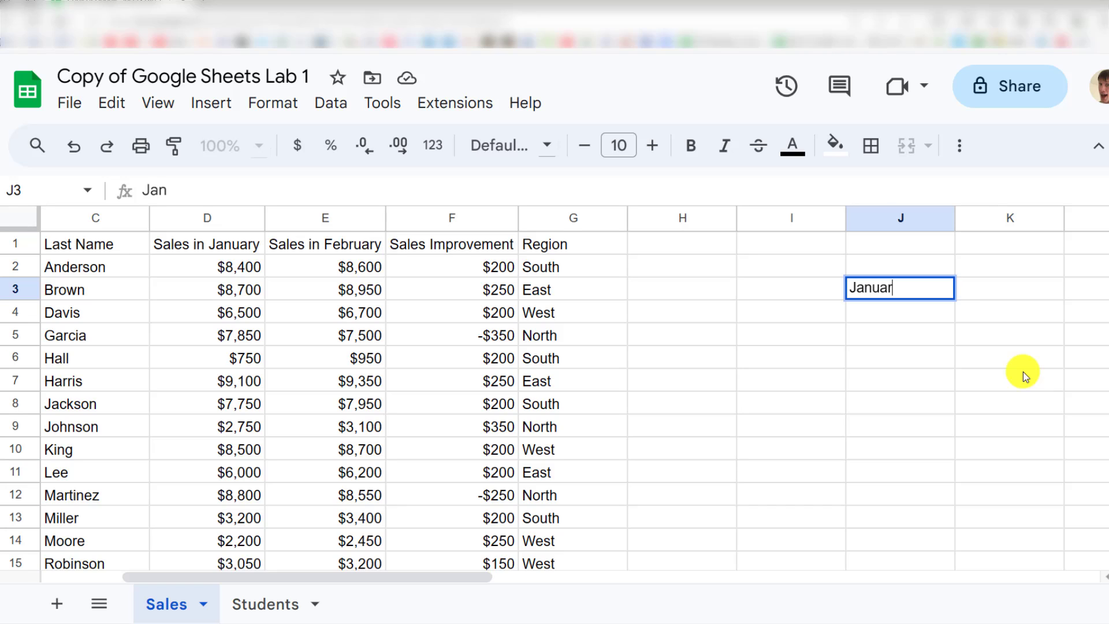
text(y Summarize)
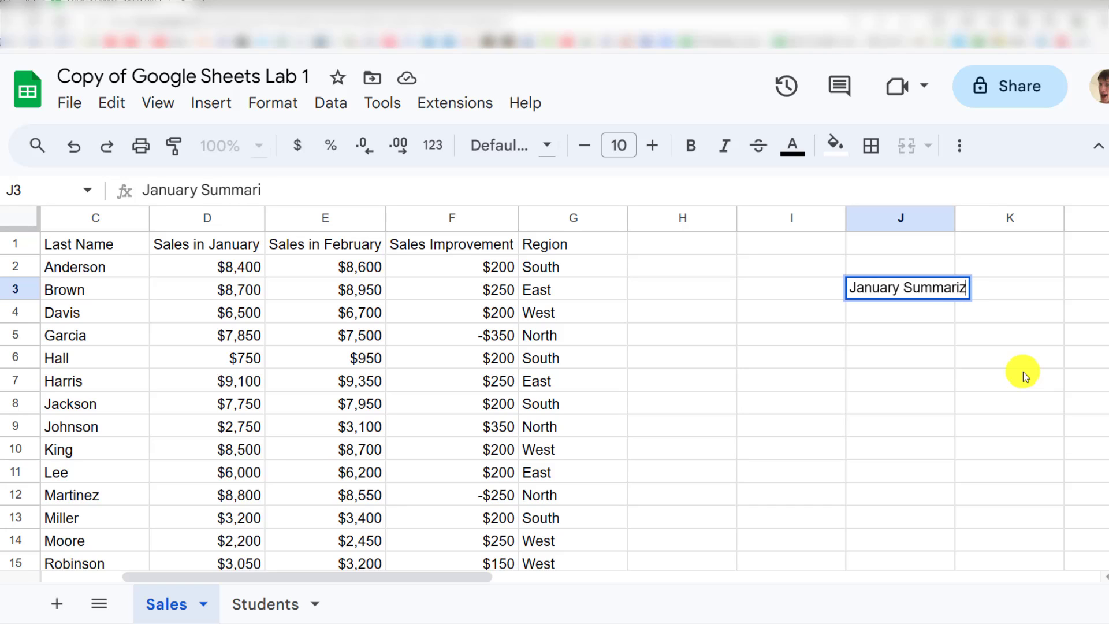
key(BackSpace)
key(BackSpace)
key(BackSpace)
text(y)
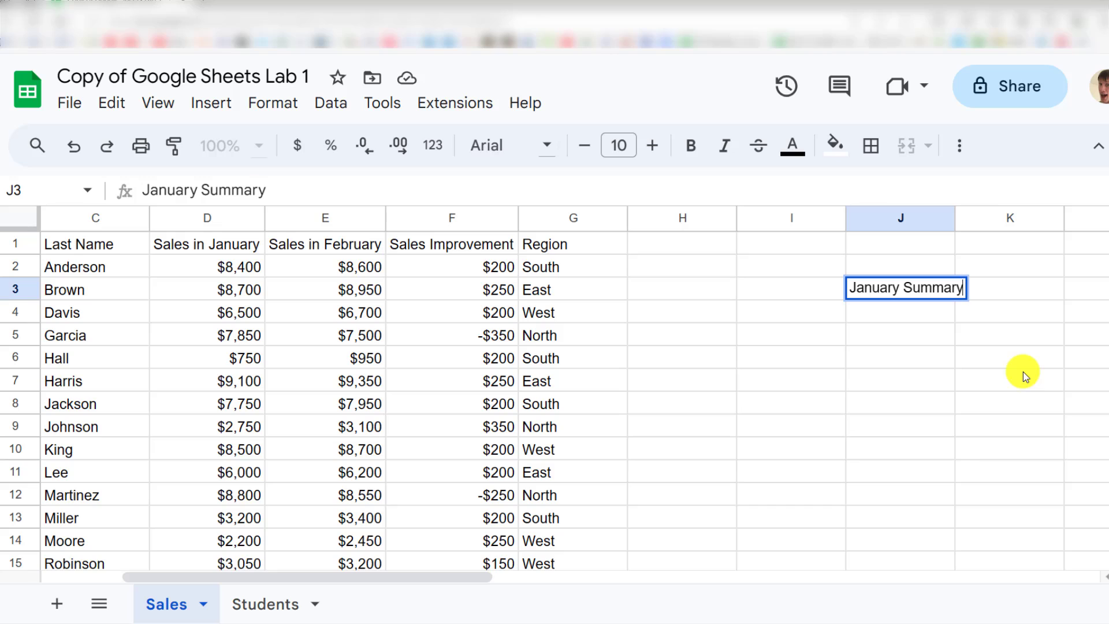
key(Return)
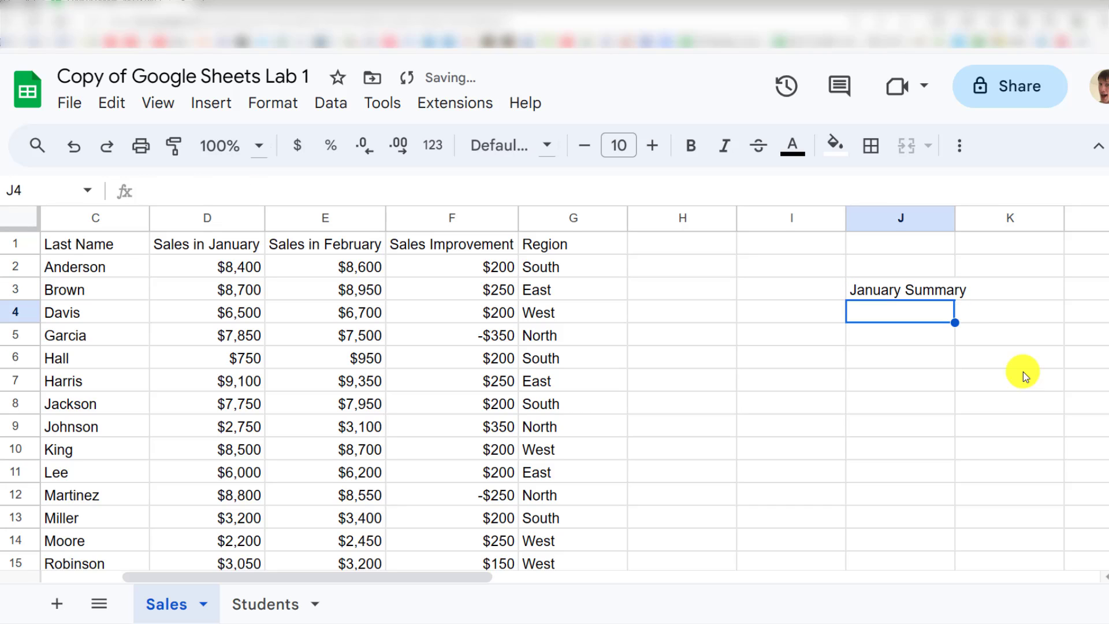
Step: Enter the labels "Total Sales", "Max Sales" and "Average" in cells J4 to J6
text(Total Sales)
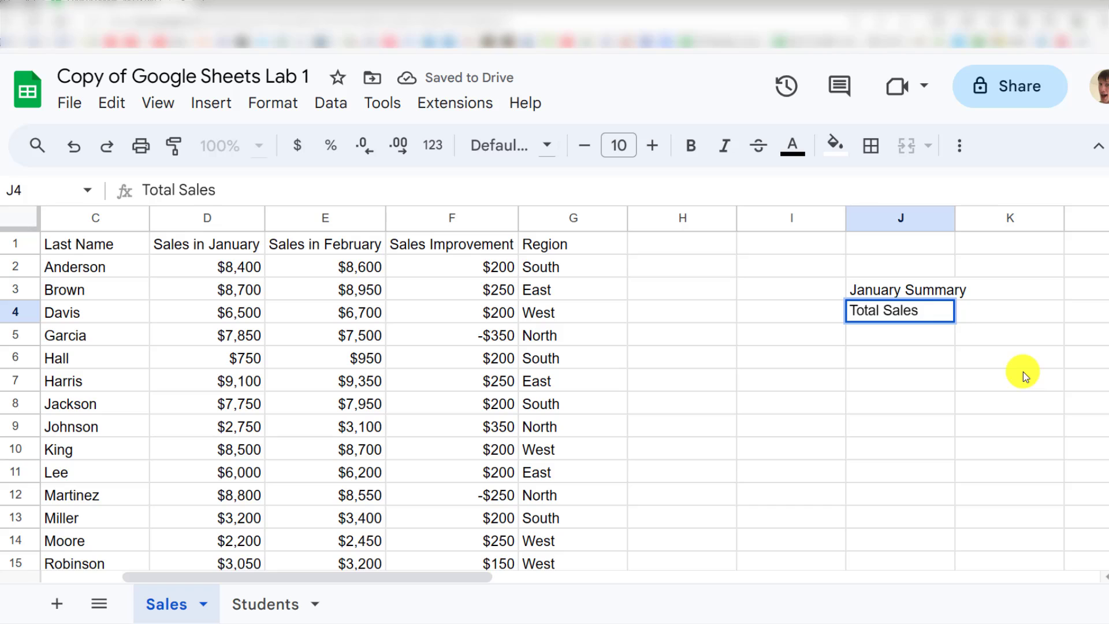
key(Return)
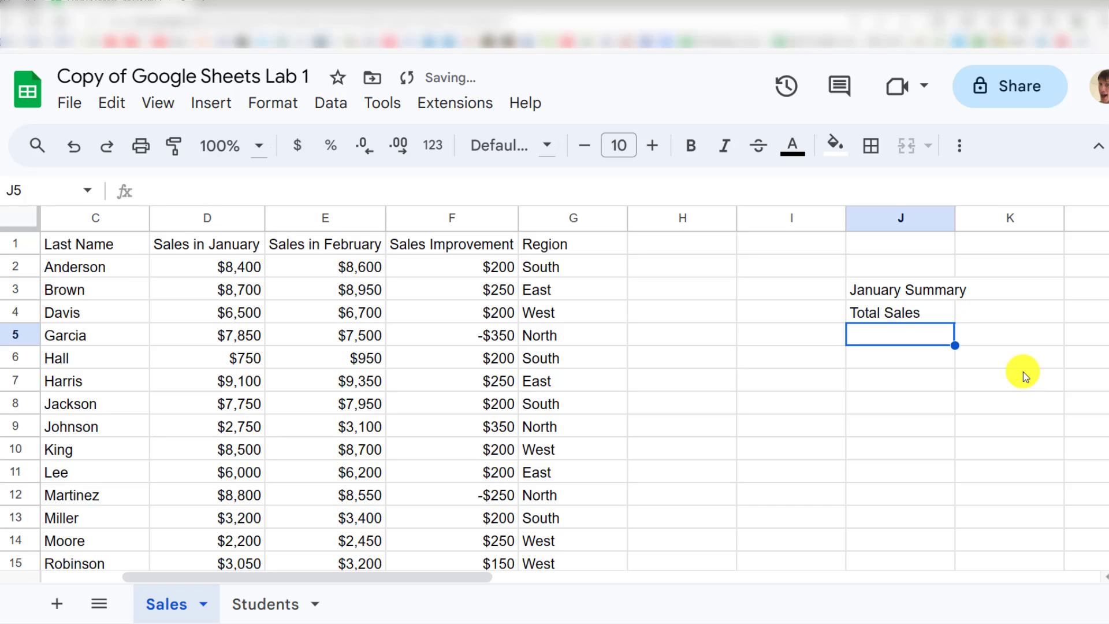
text(Max Sales)
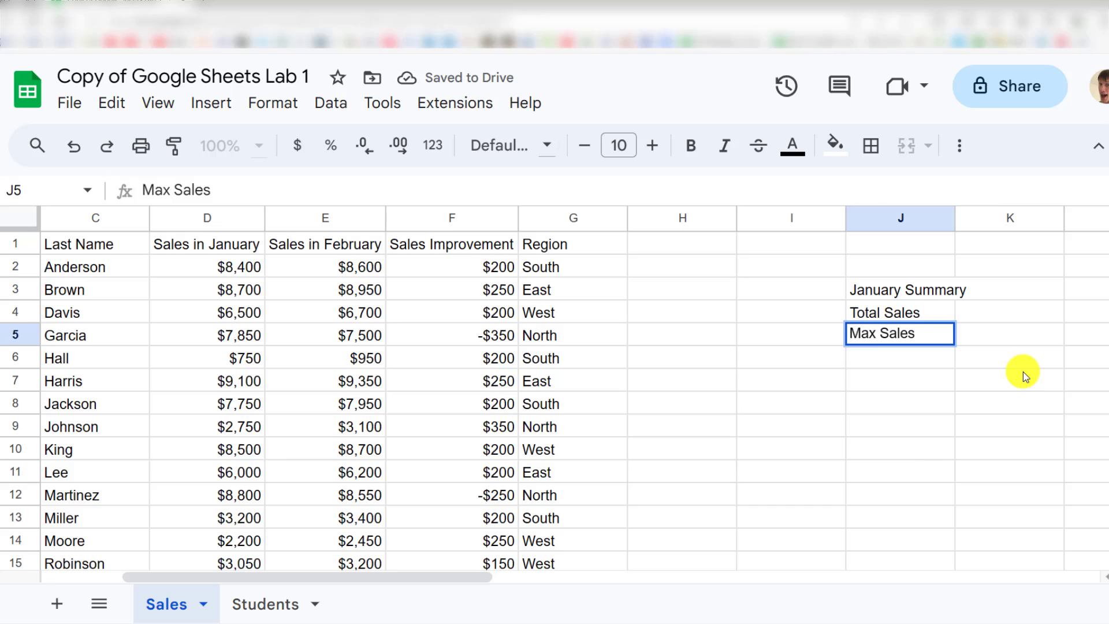
key(Return)
text(Av)
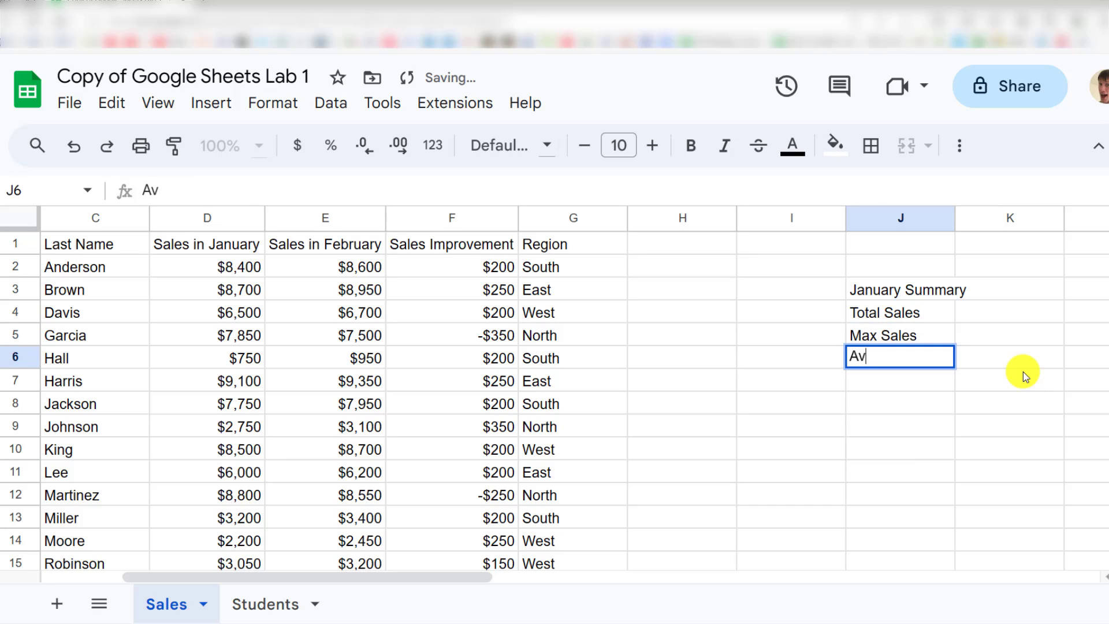
text(erage)
key(Return)
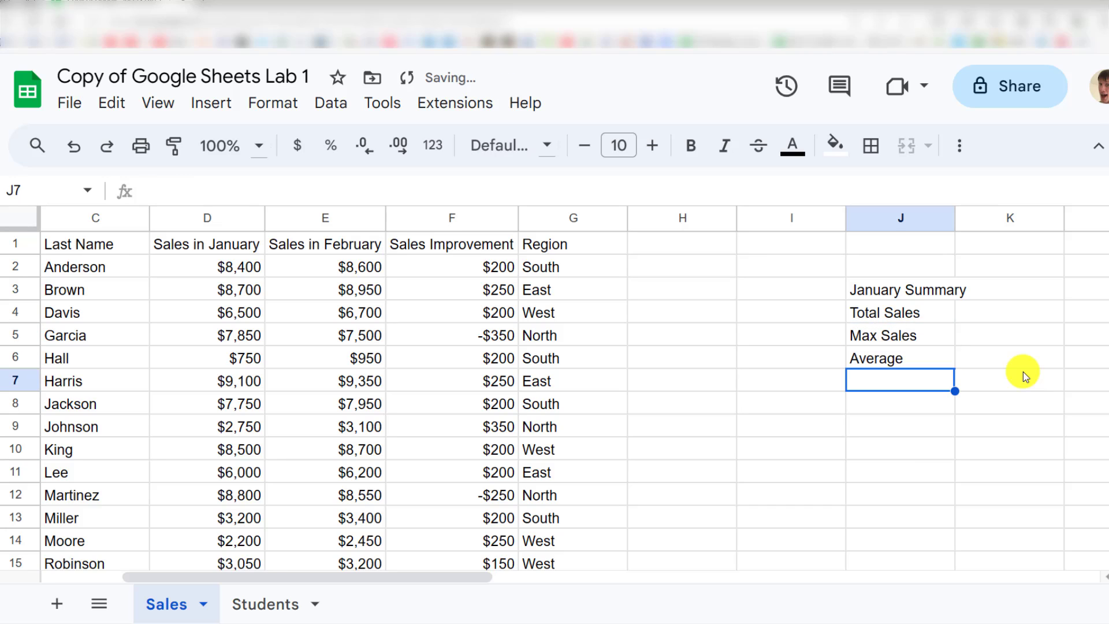
Step: Merge cells J3 and K3 so the January Summary title spans both columns
drag(906, 291, 869, 302)
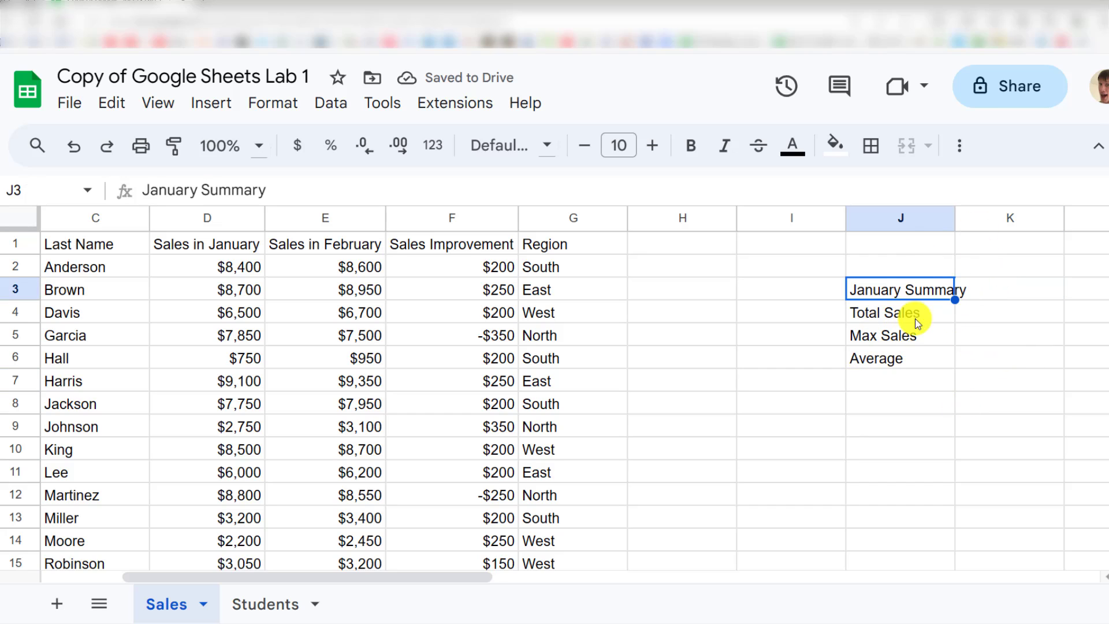
drag(910, 289, 985, 287)
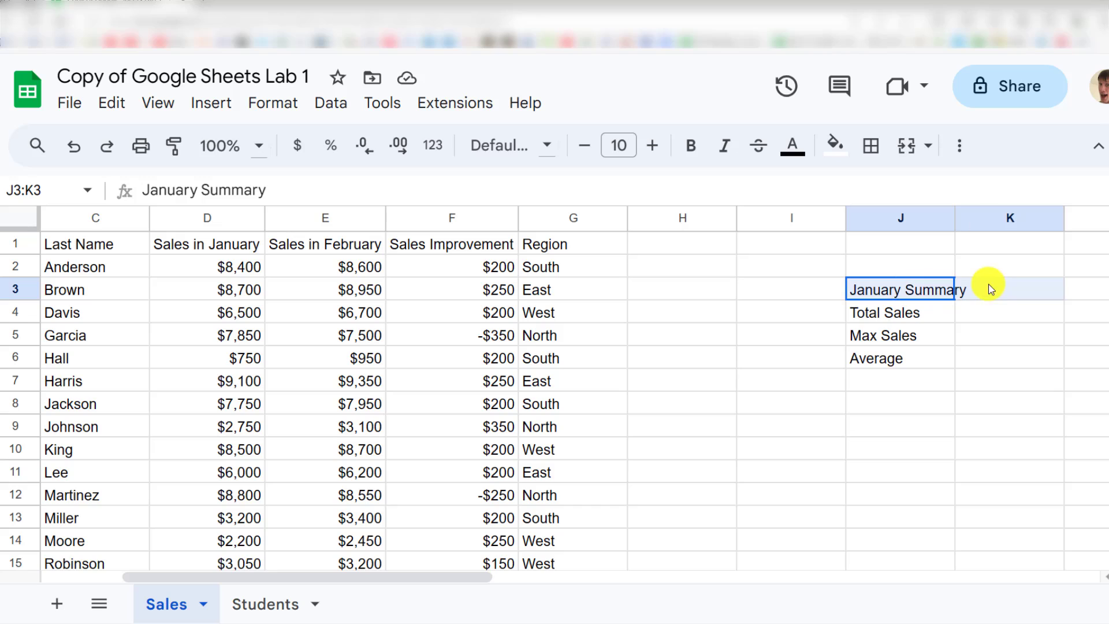
click(976, 341)
click(917, 295)
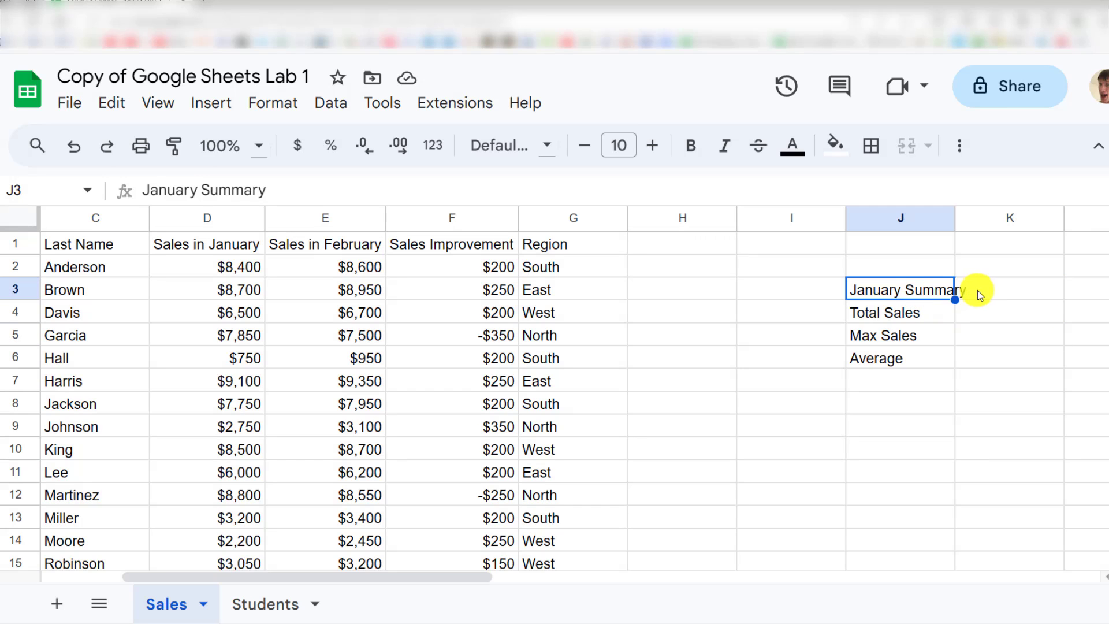
drag(916, 289, 978, 288)
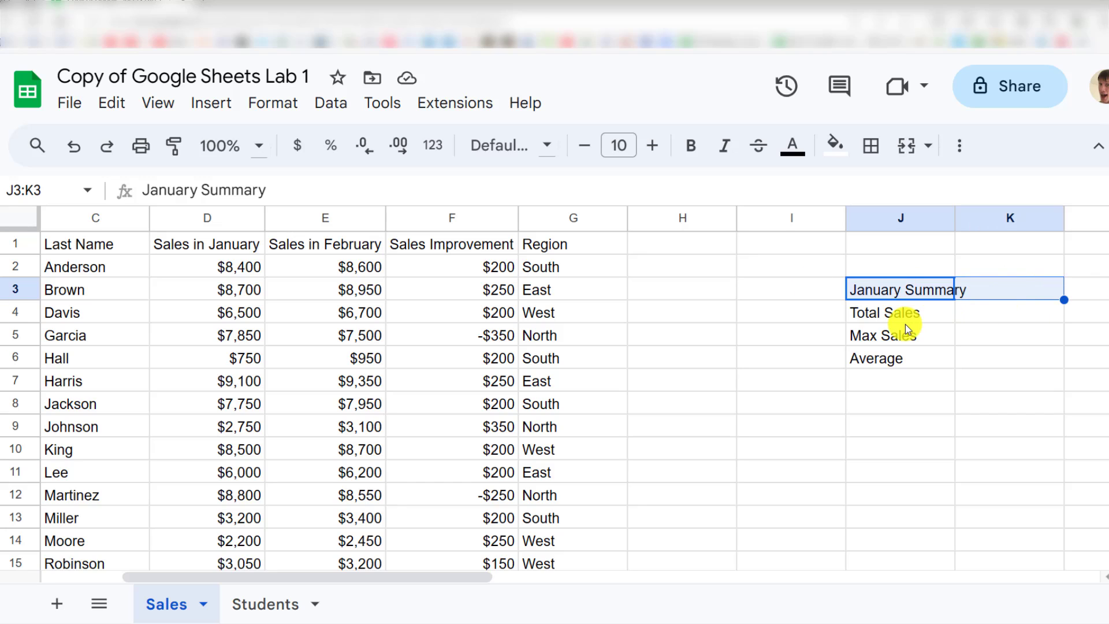
click(904, 152)
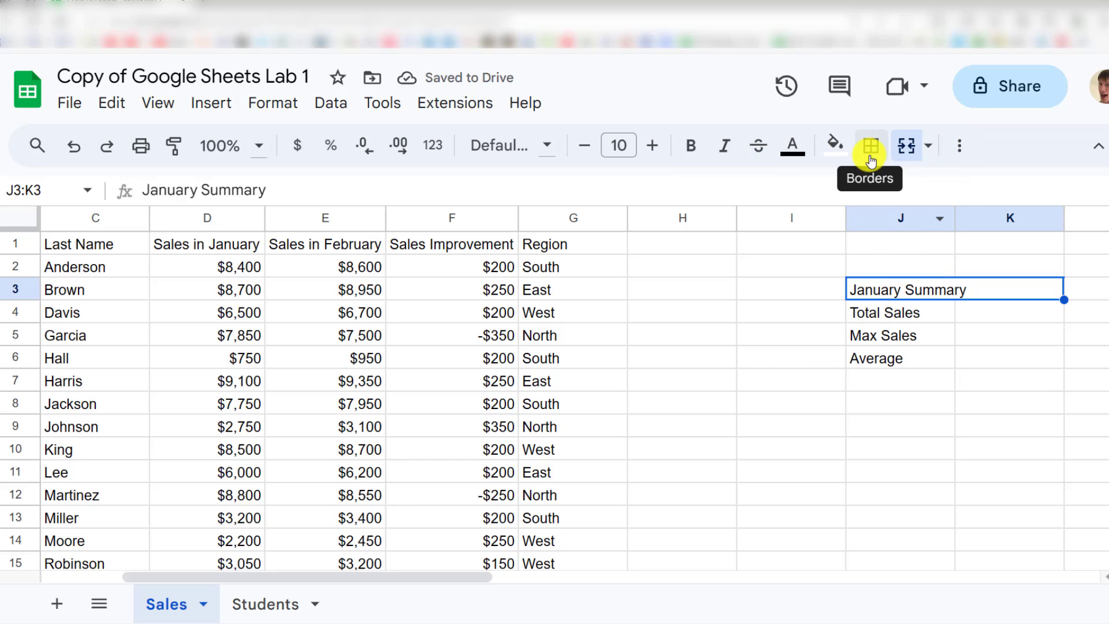
Step: Center the January Summary title horizontally in the merged cell J3:K3, and select K4 beside the Total Sales label
click(957, 152)
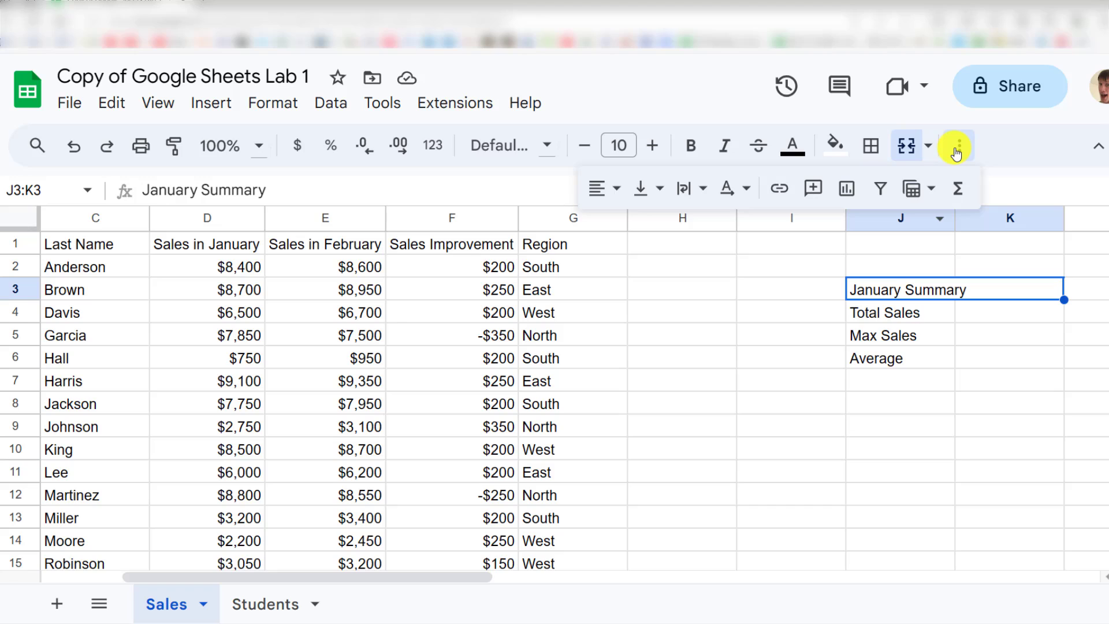
click(605, 191)
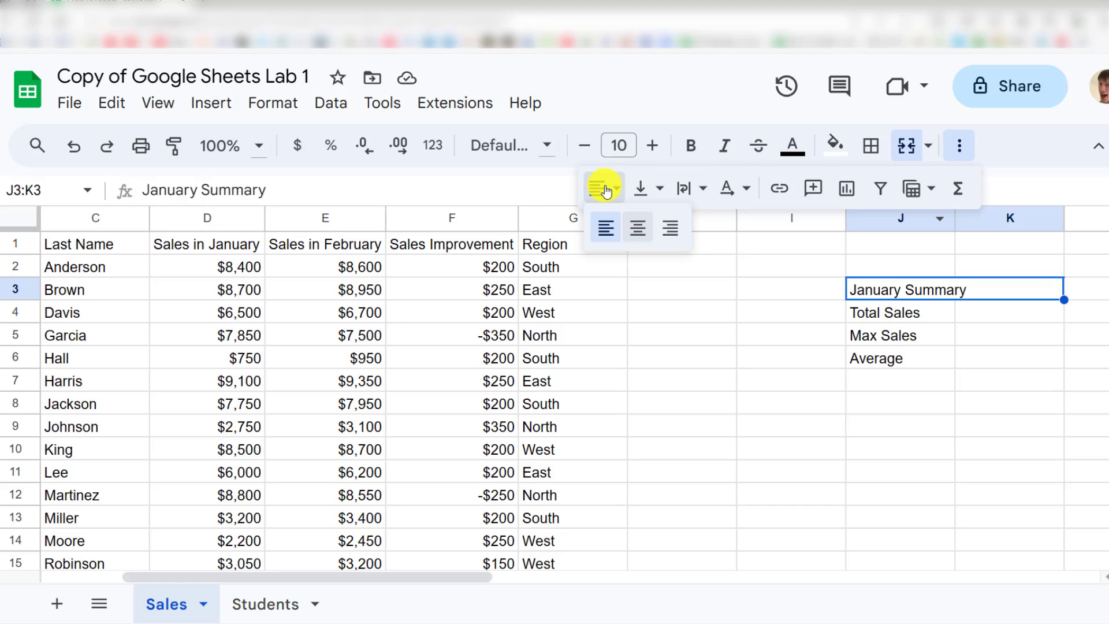
click(637, 238)
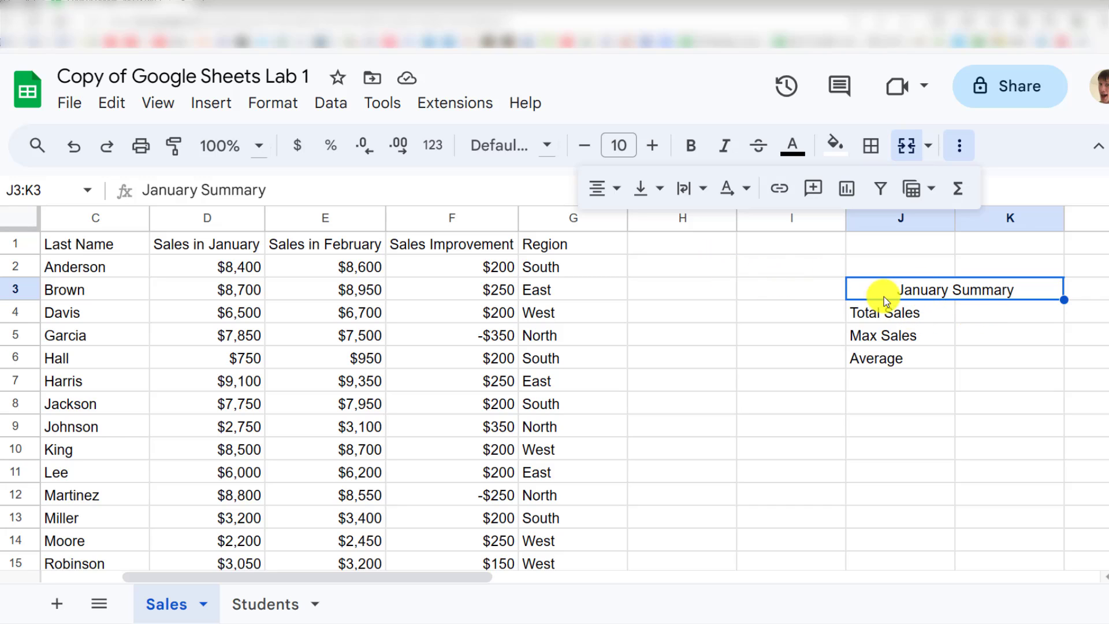
key(Down)
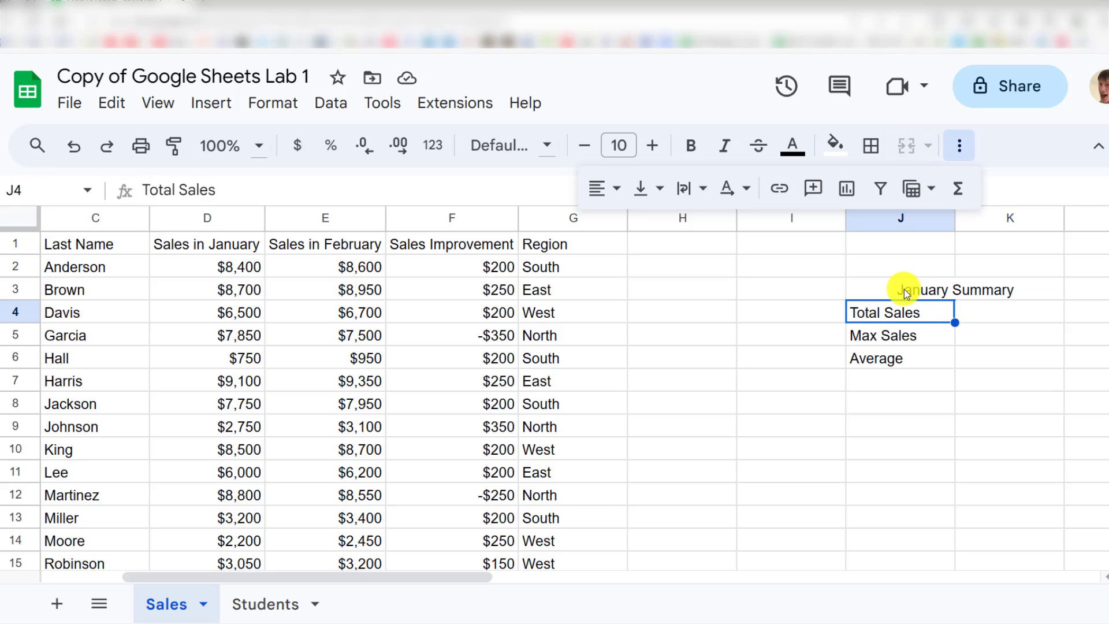
click(931, 291)
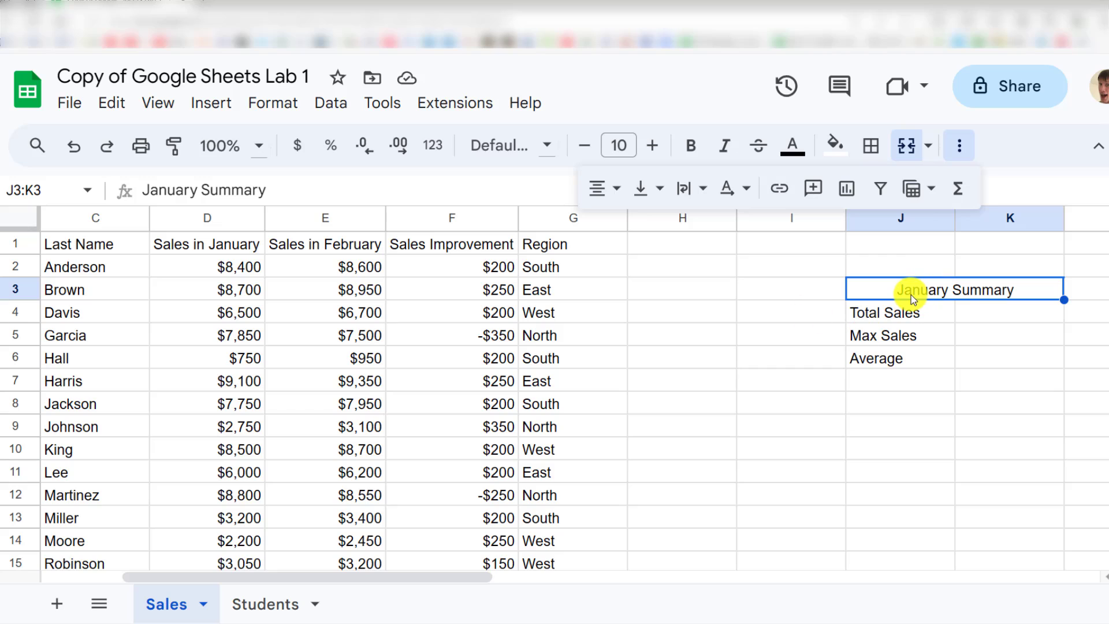
click(1001, 315)
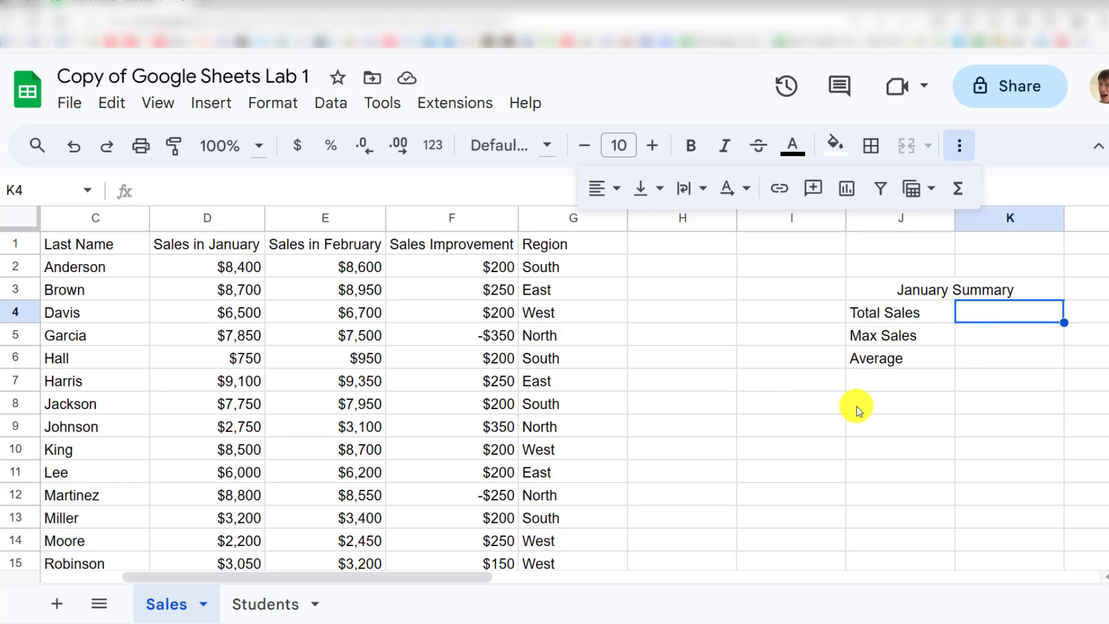
text(=)
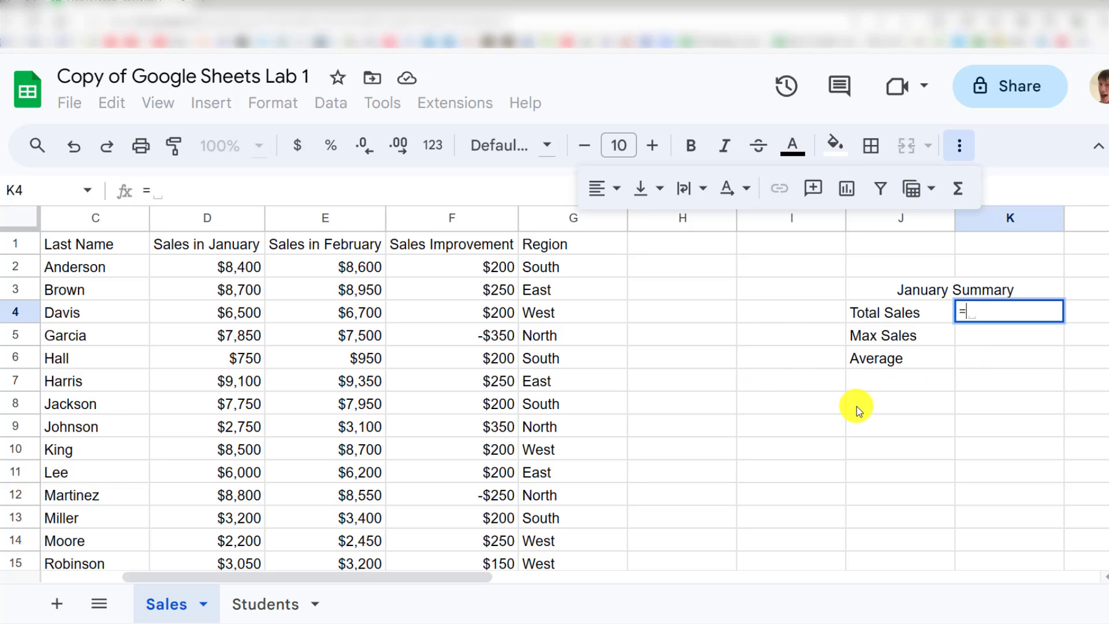
click(959, 148)
click(980, 310)
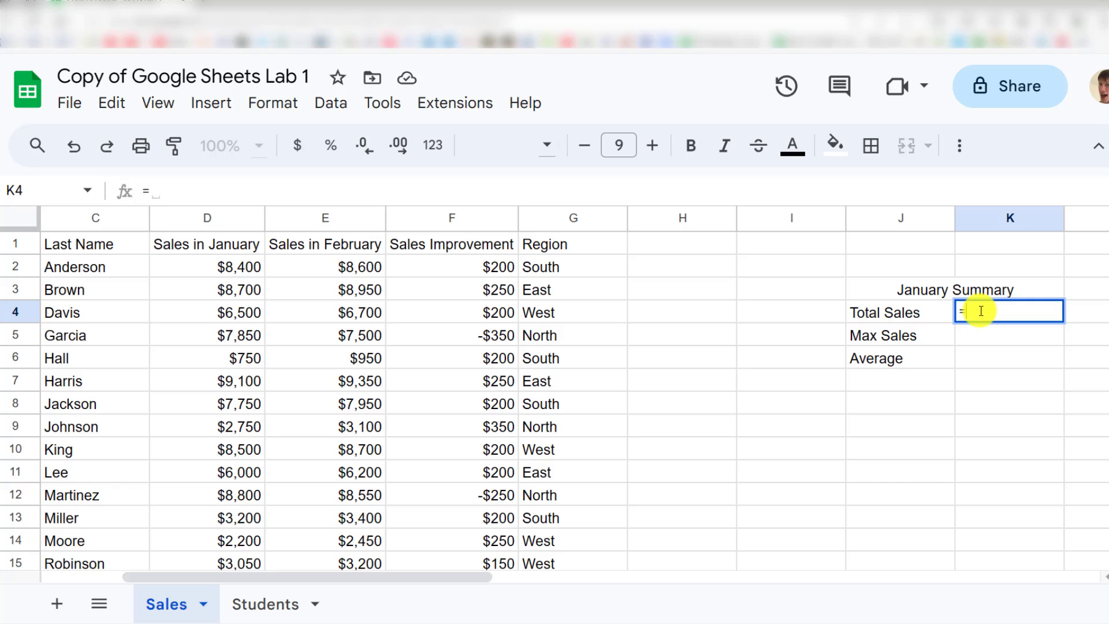
text(sum)
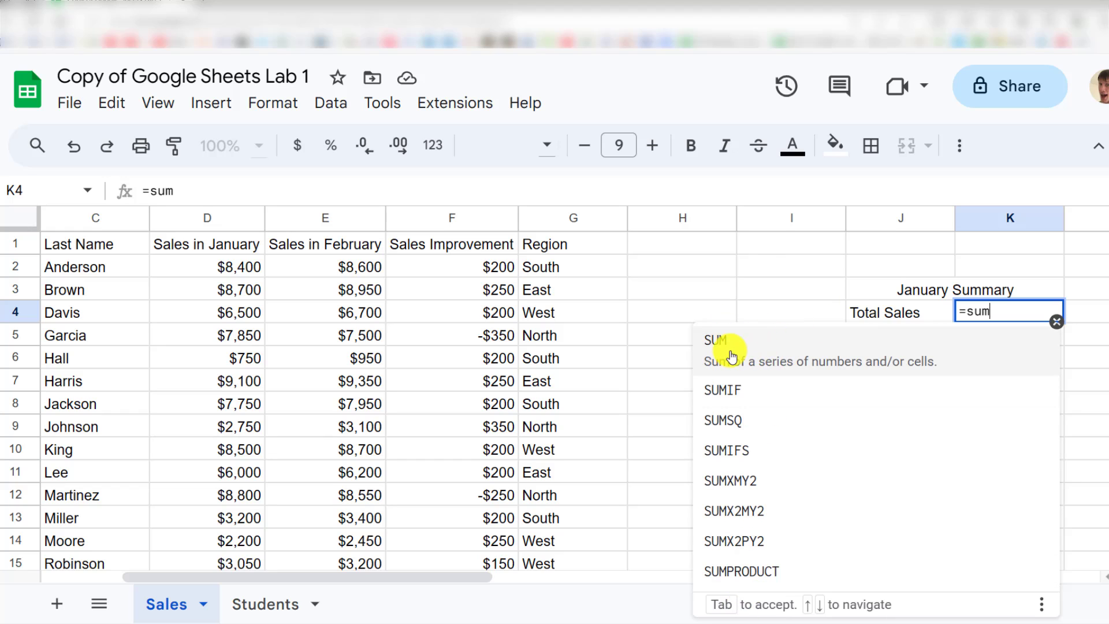
click(728, 345)
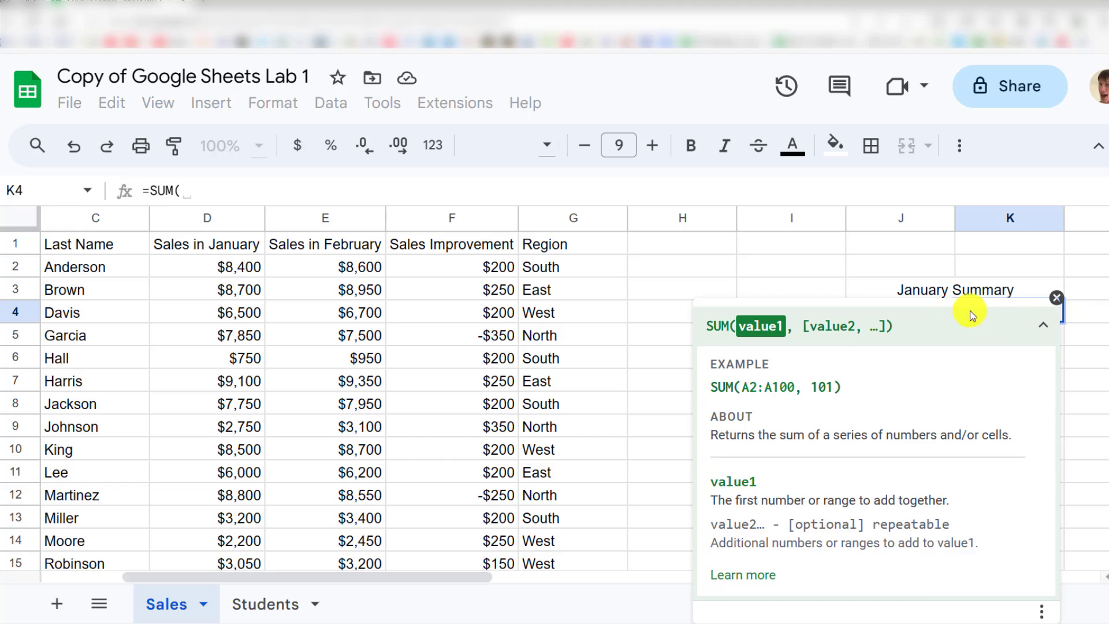
scroll(924, 300, down, 1)
scroll(970, 280, up, 1)
click(1056, 300)
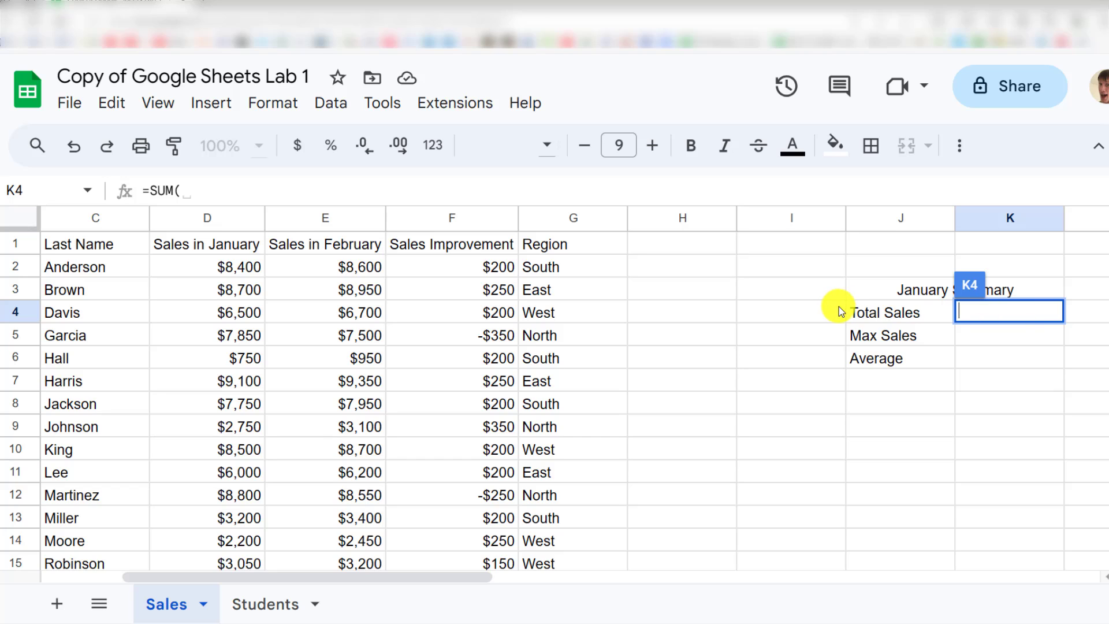
Step: Enter the formula =sum(D2:D21) in K4 to total the January sales
text(=)
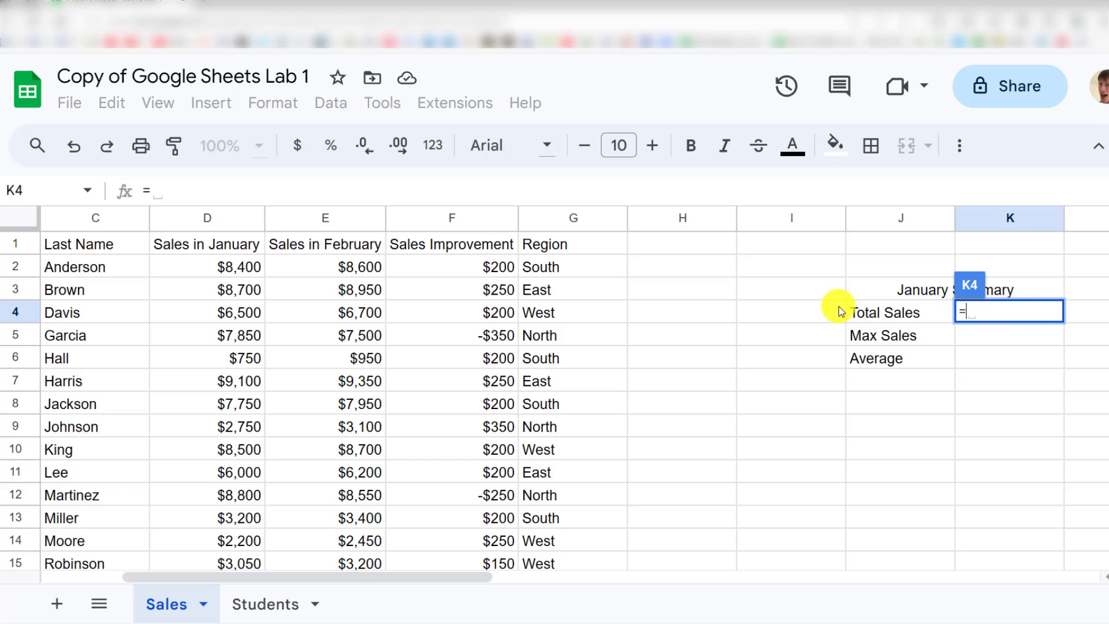
text(su)
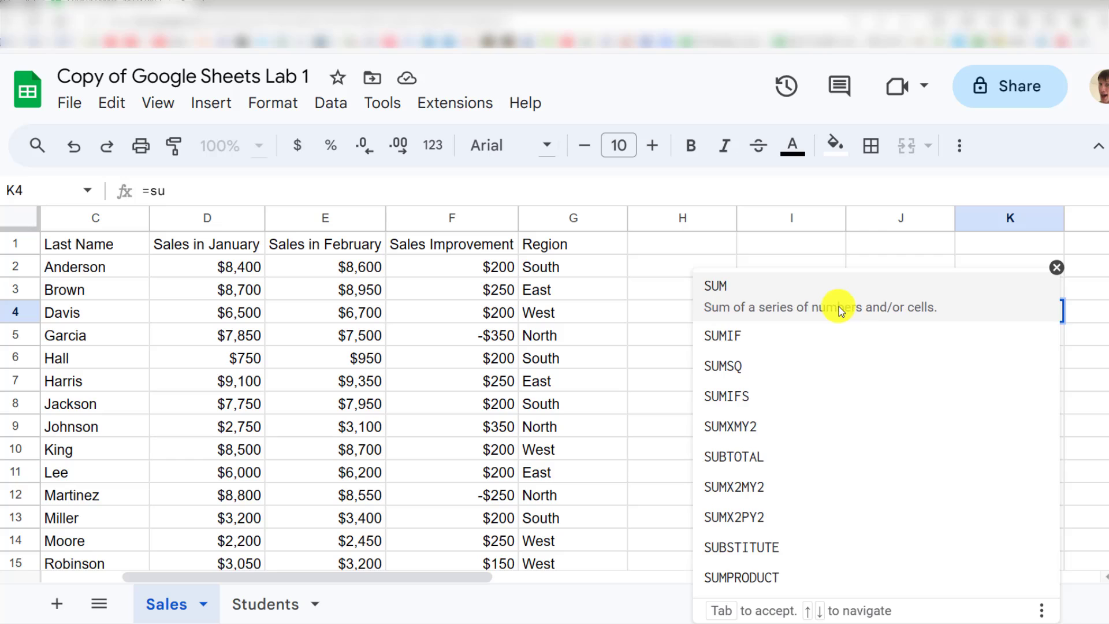
text(m()
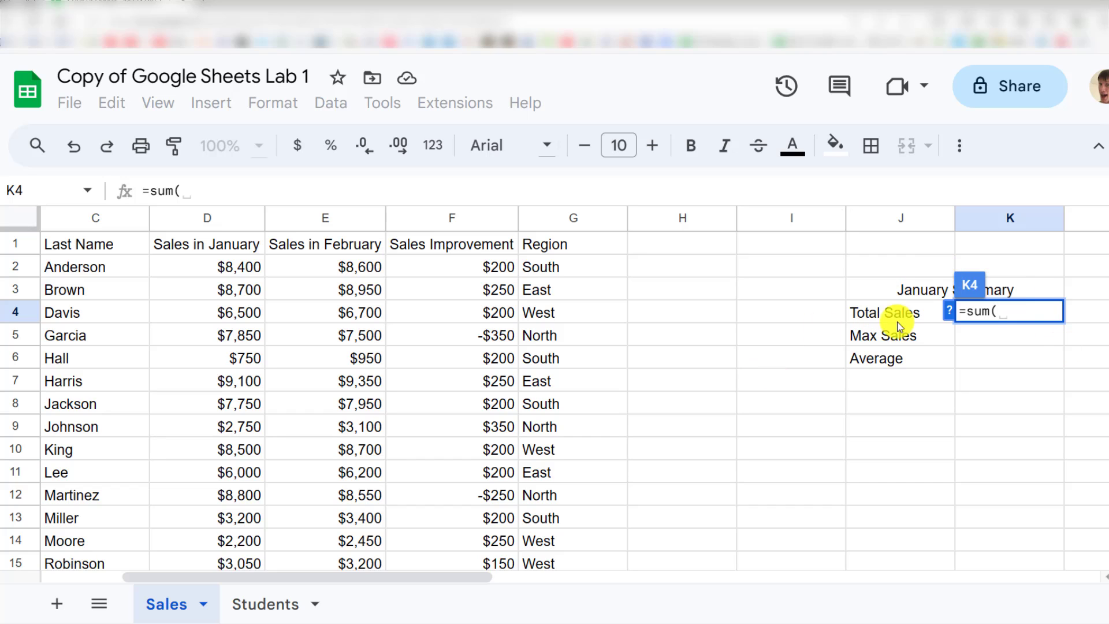
click(196, 261)
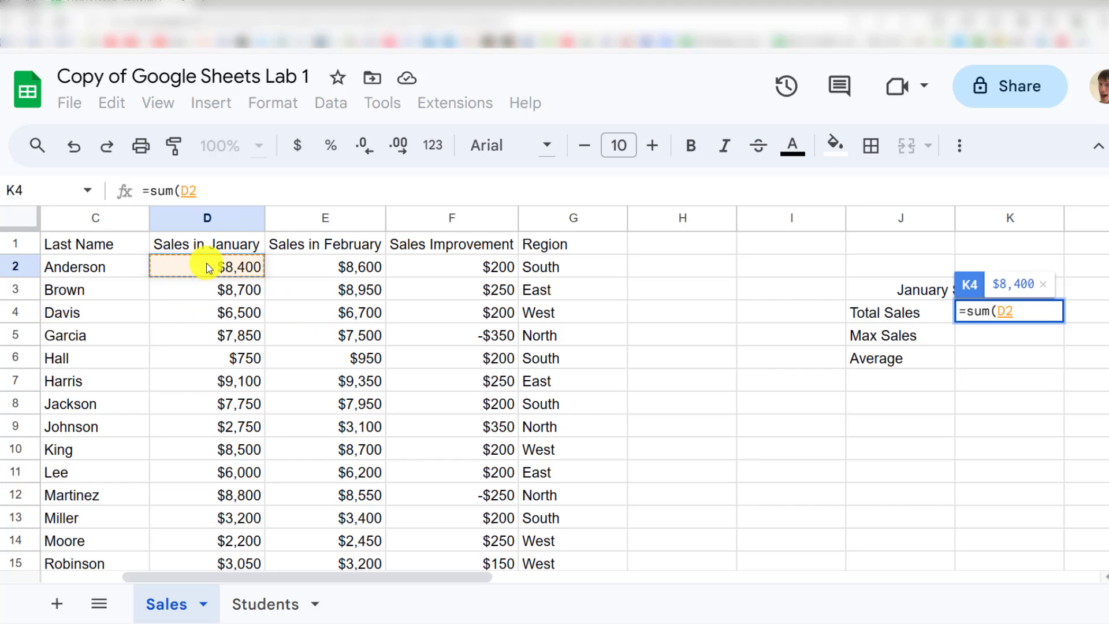
scroll(210, 314, down, 5)
scroll(209, 329, up, 5)
scroll(219, 376, down, 5)
scroll(223, 347, up, 5)
drag(223, 272, 242, 476)
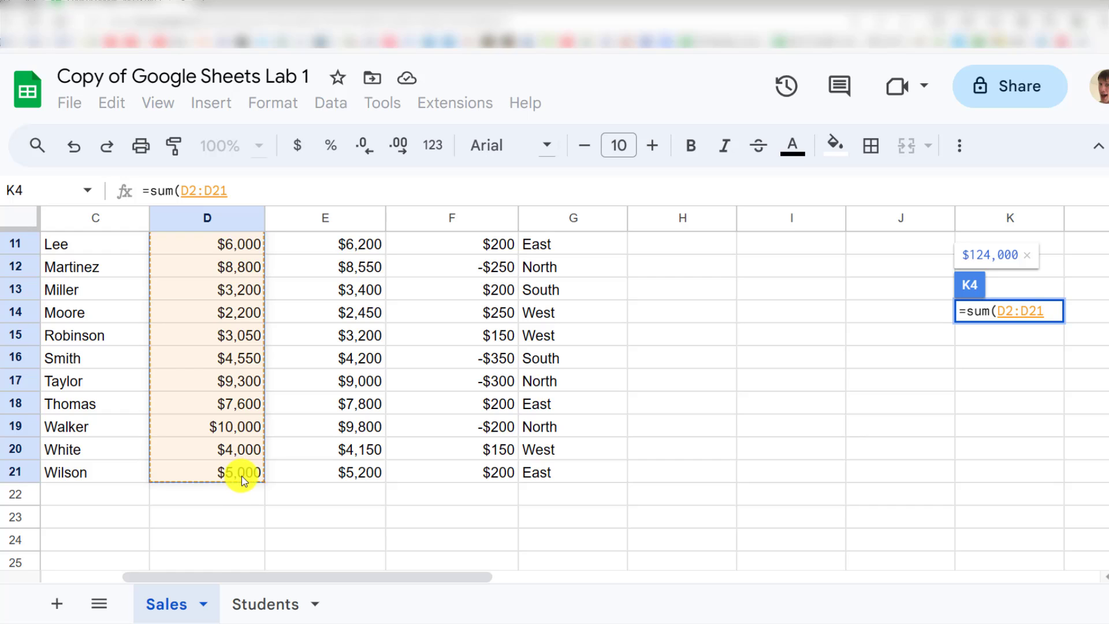
scroll(241, 480, up, 3)
scroll(248, 462, down, 3)
key(Return)
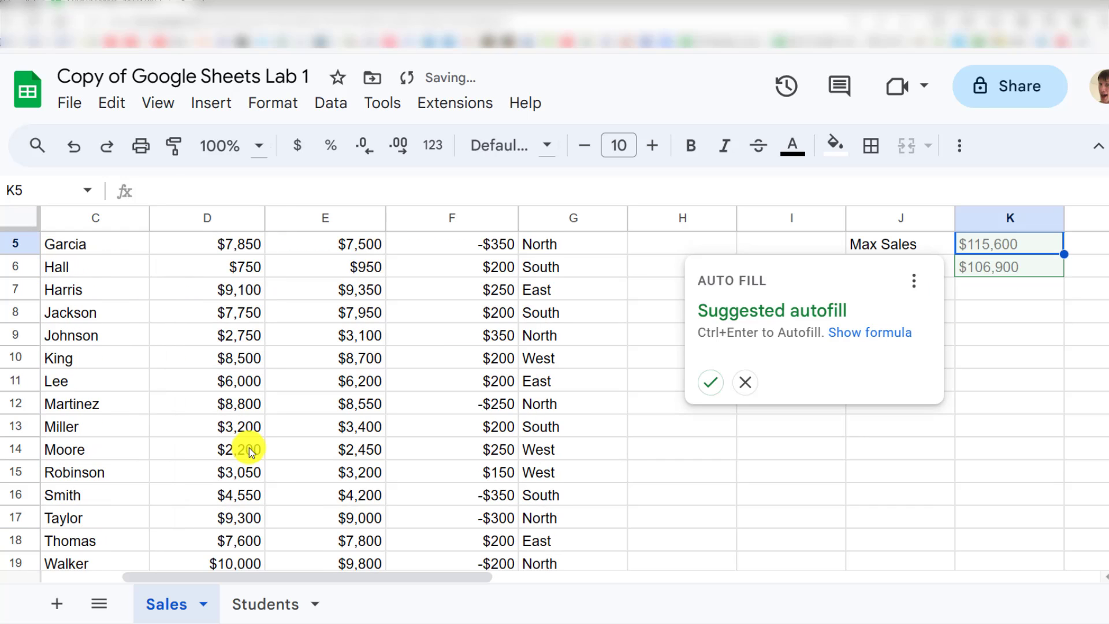
Step: Reject the suggested autofill for K5:K6 and check the formula in K4
scroll(328, 431, up, 2)
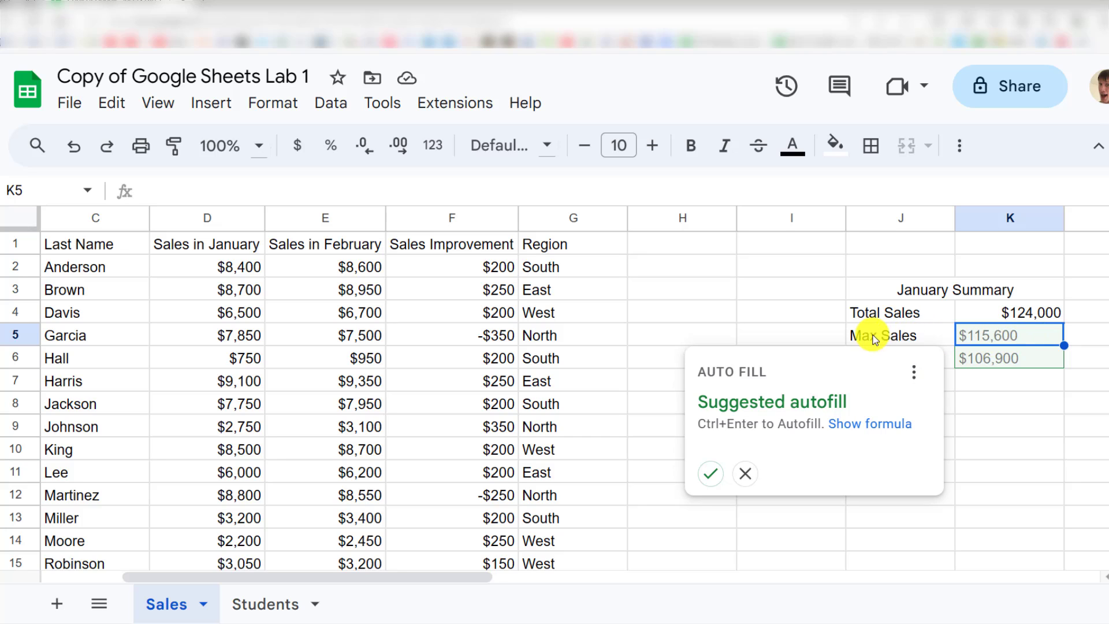
click(745, 474)
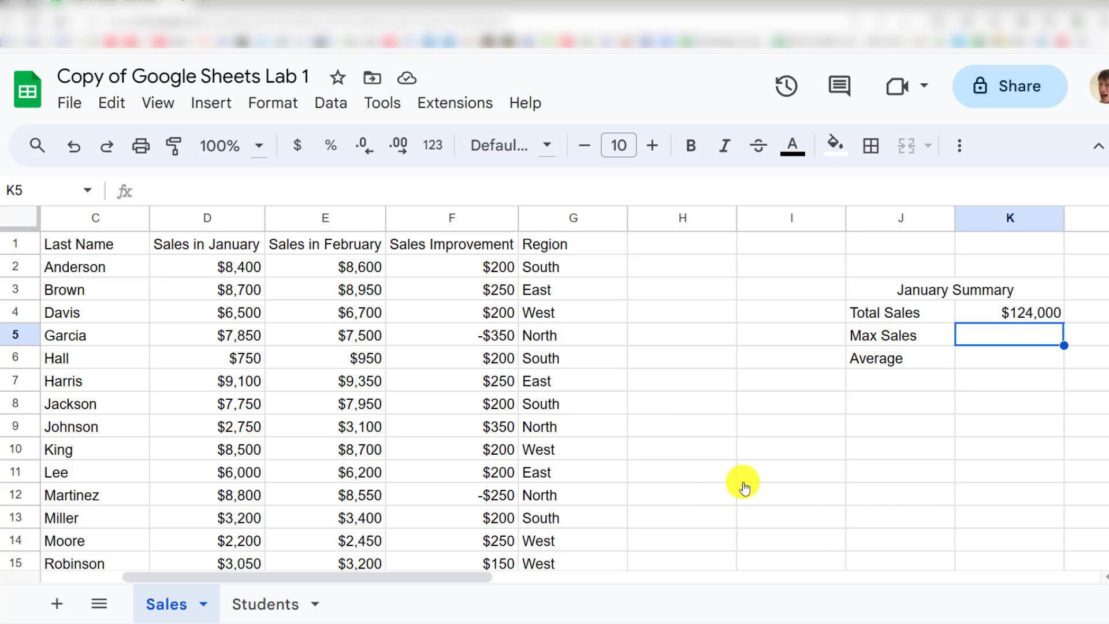
click(1029, 314)
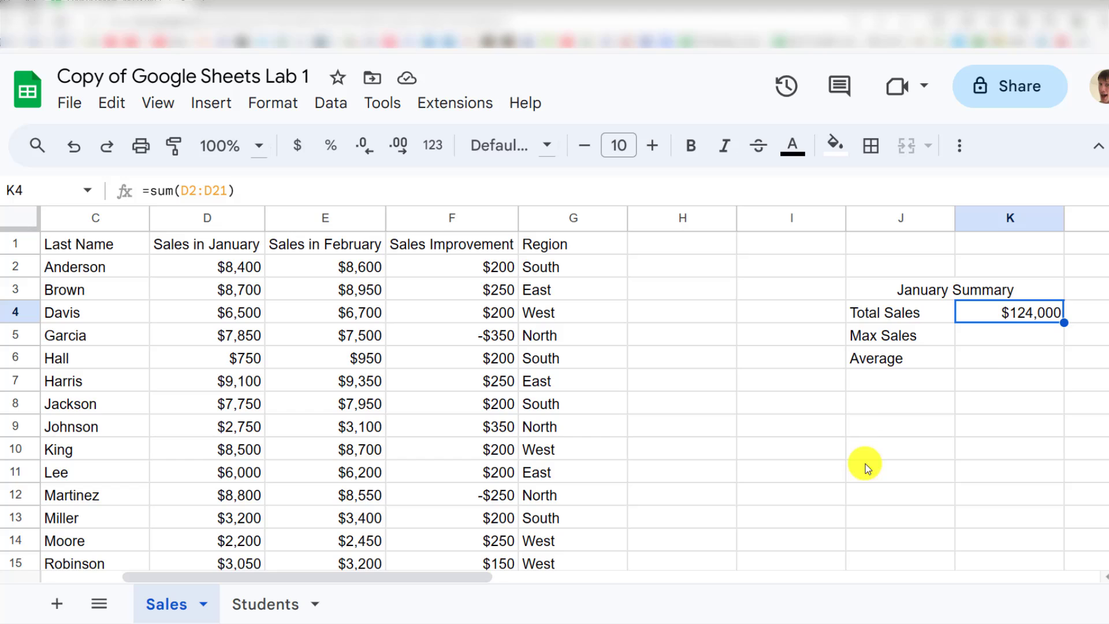
click(989, 345)
click(1020, 311)
Step: Start a MAX formula in K5 with the first January sales cell, D2, as its reference
click(992, 330)
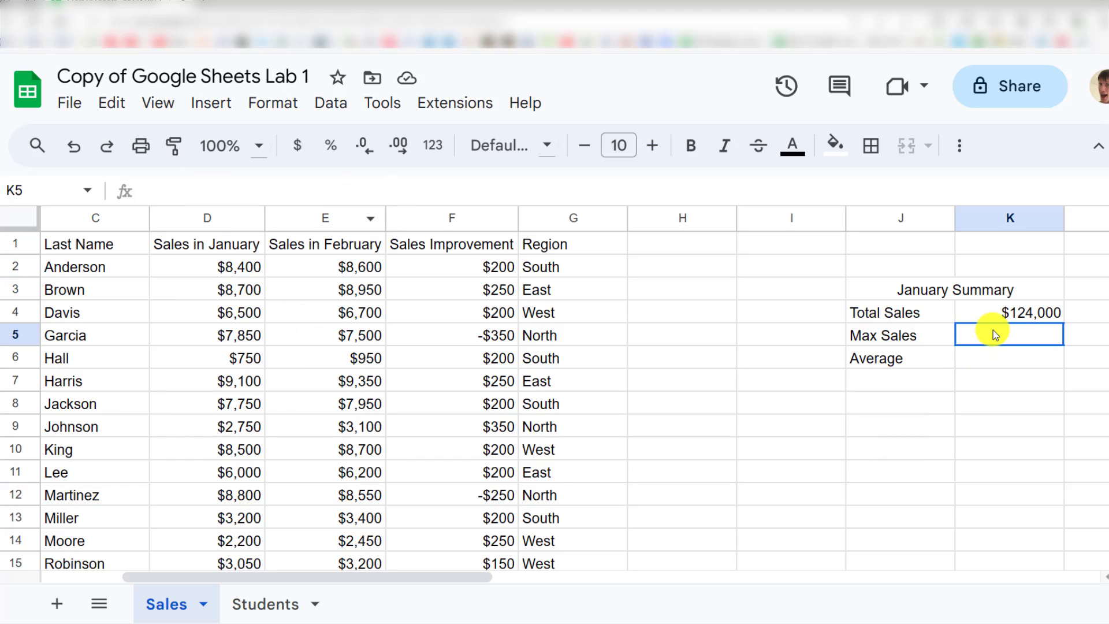
text(=m)
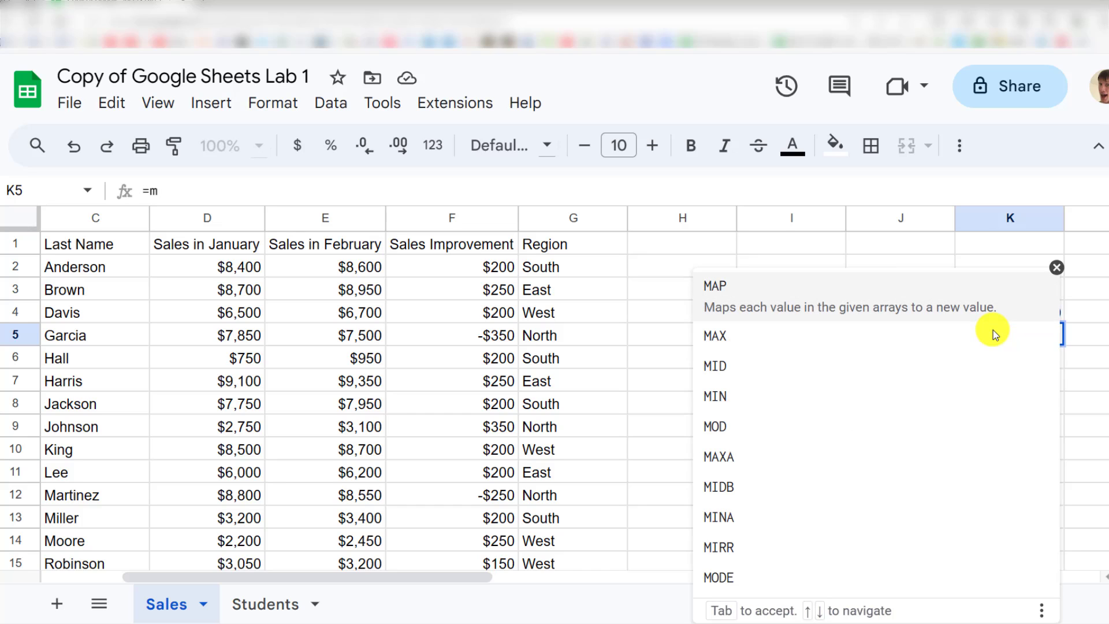
text(ax()
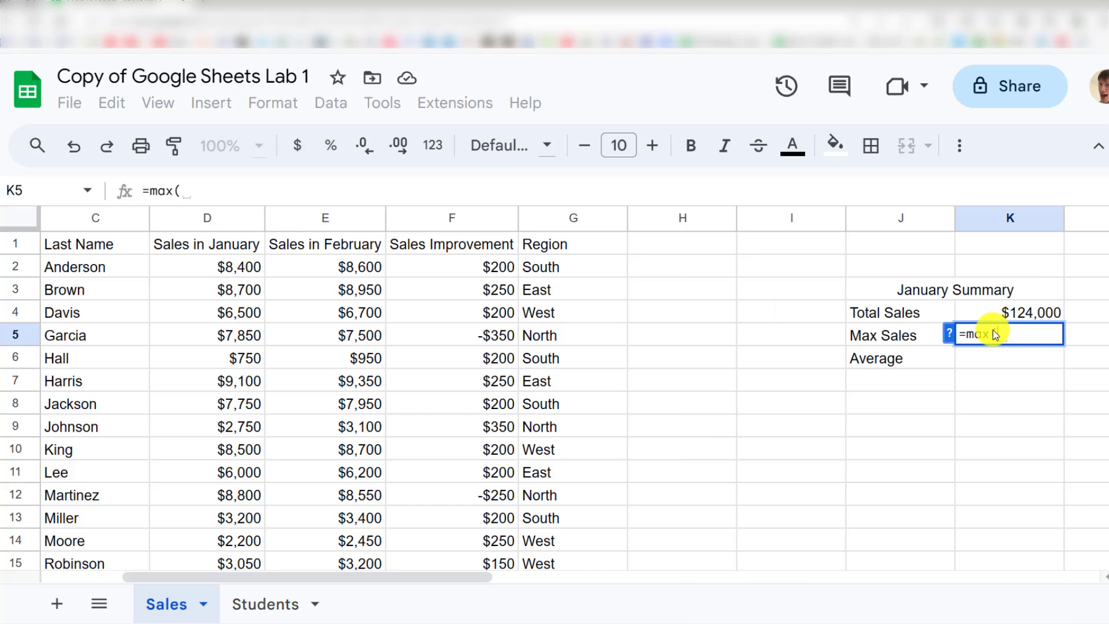
click(231, 271)
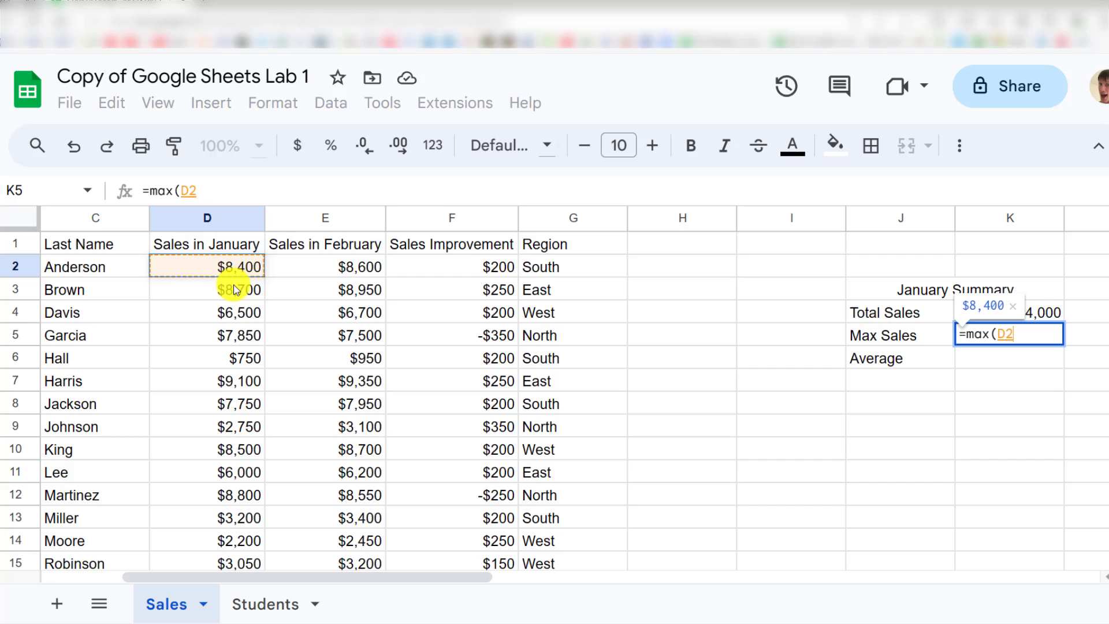
Step: Extend the MAX range from D2 to the last January sale in D21, and reset it to D2 alone
key(ctrl+shift+Down)
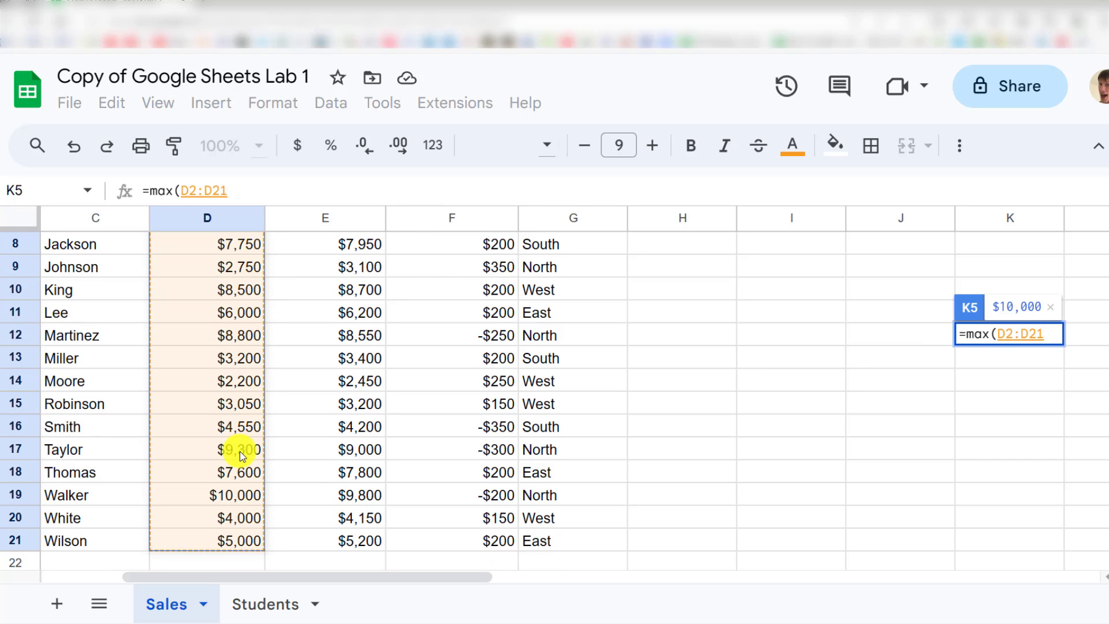
scroll(240, 376, up, 3)
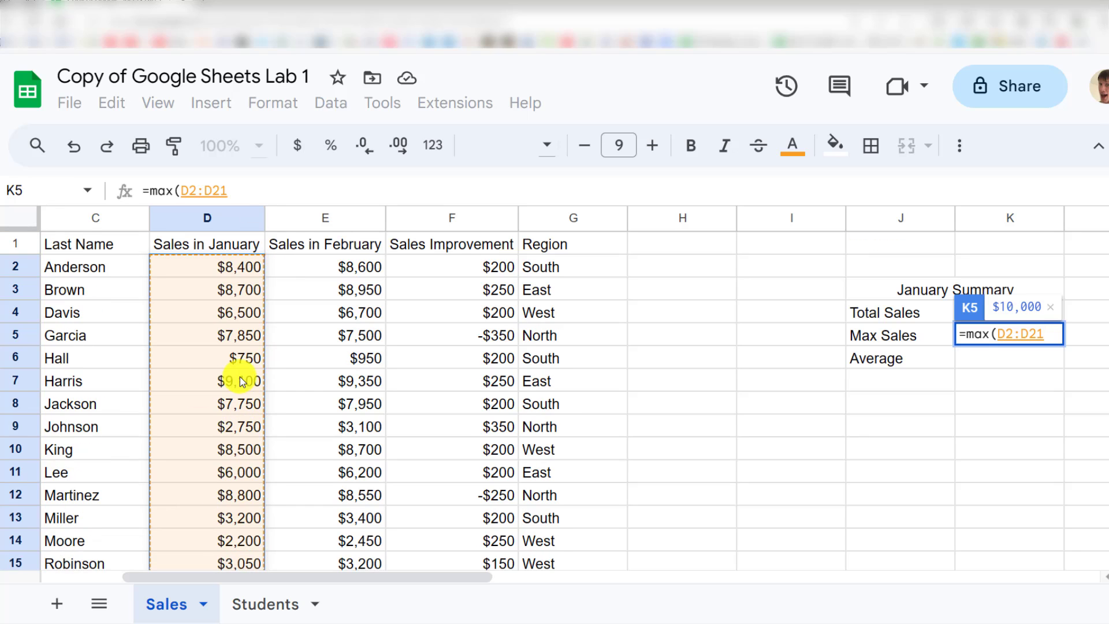
click(254, 272)
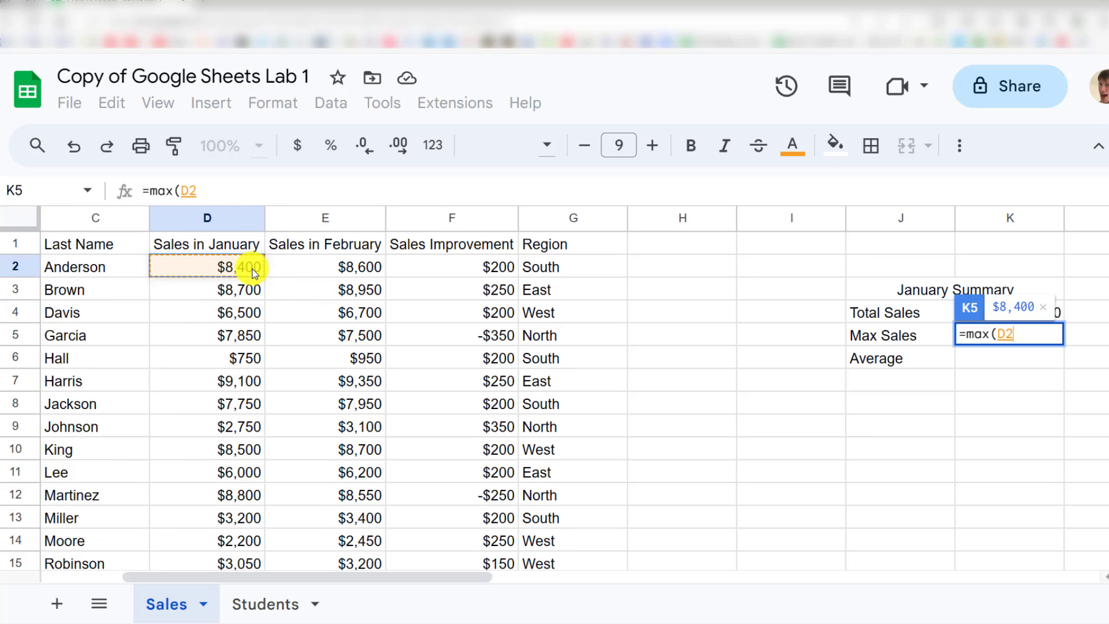
key(ctrl+shift+Down)
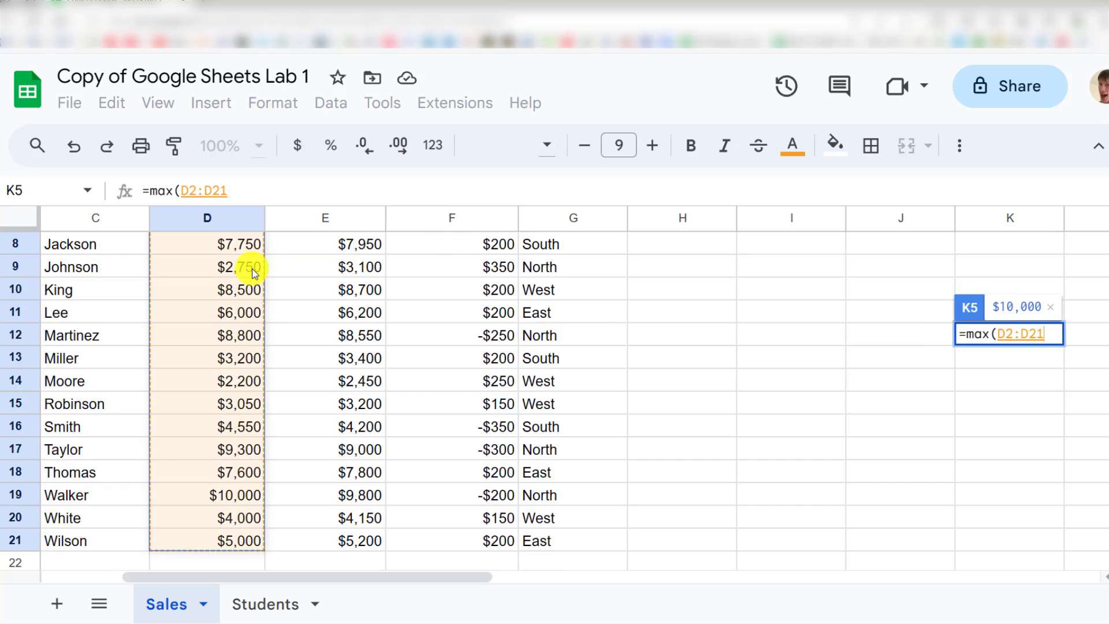
scroll(254, 271, up, 3)
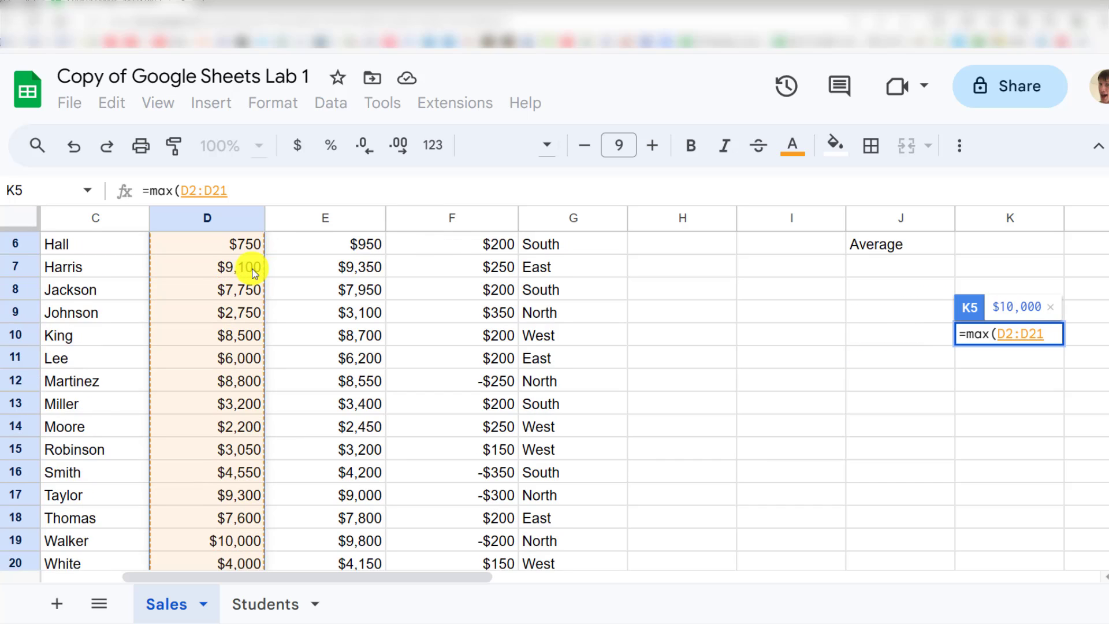
click(252, 269)
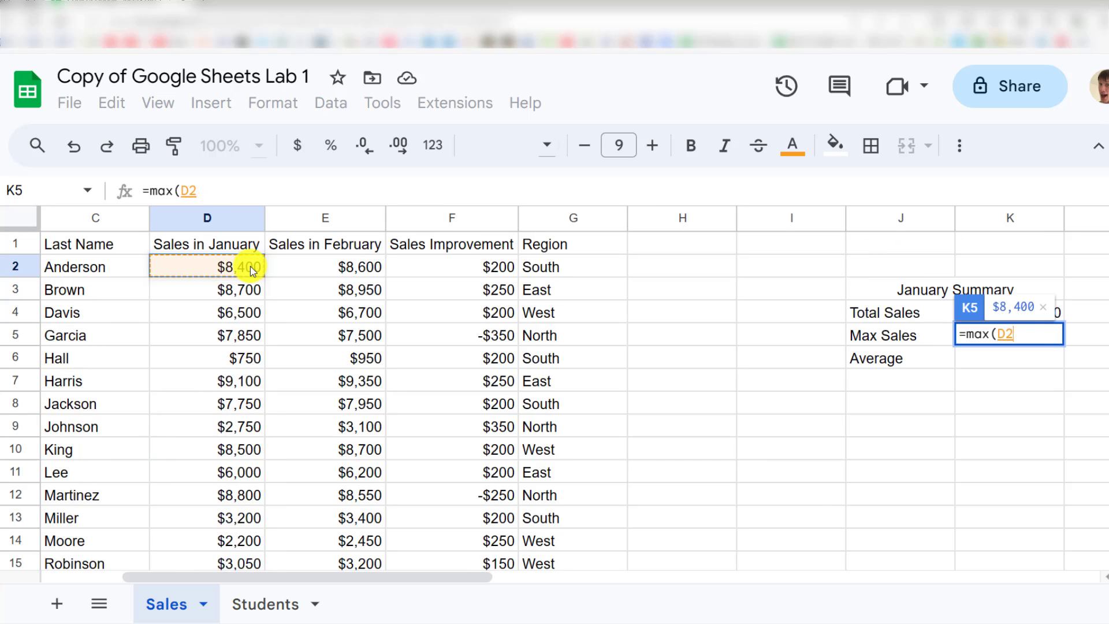
Step: Grow the MAX range cell by cell down column D and shrink it back to D2
key(shift+Down)
key(shift+Down)
key(shift+Down)
key(shift+Down)
key(shift+Down)
key(shift+Down)
key(shift+Down)
key(shift+Down)
key(shift+Down)
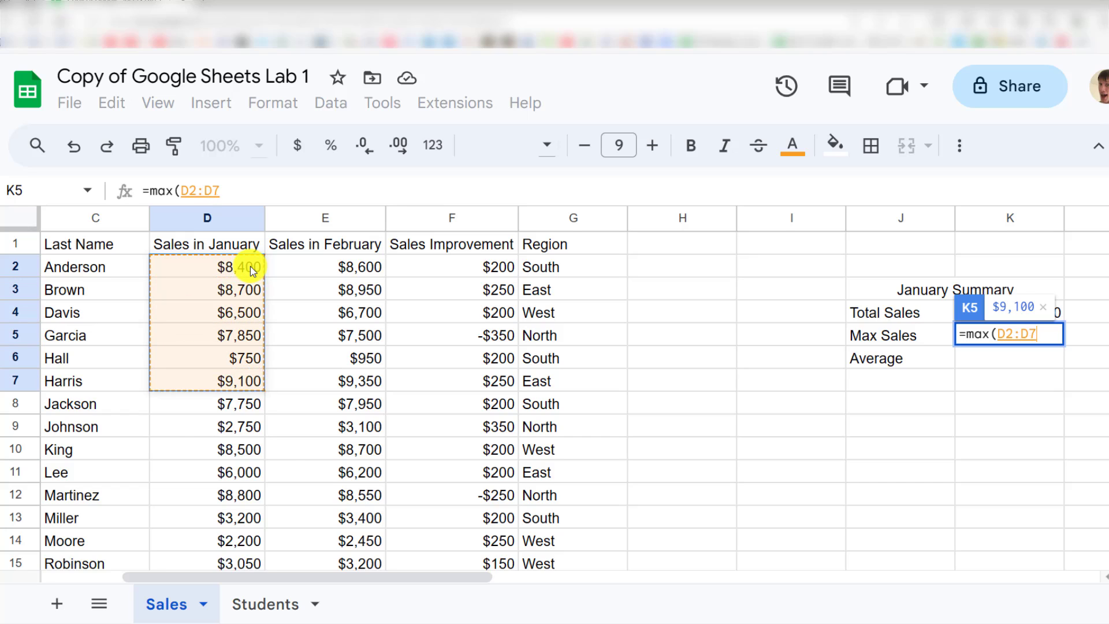
key(shift+Up)
key(shift+Up)
key(shift+Up)
key(shift+Up)
key(shift+Up)
key(shift+Up)
key(shift+Up)
key(shift+Up)
key(shift+Up)
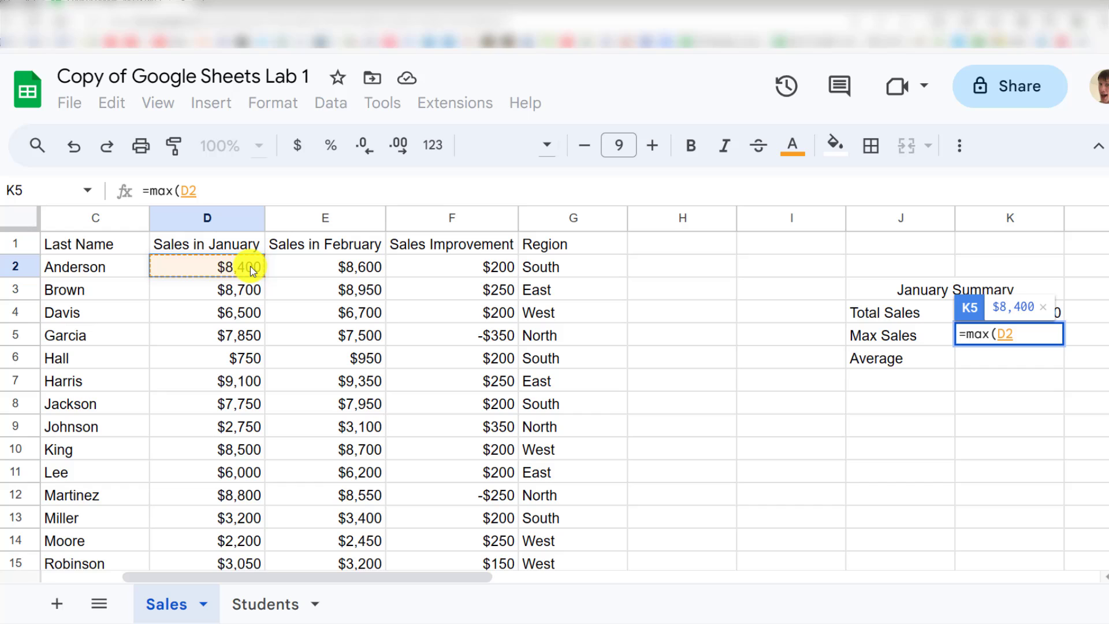
Step: Extend the MAX range to D2:D21 in one go and close the formula's parenthesis
key(ctrl+shift+Down)
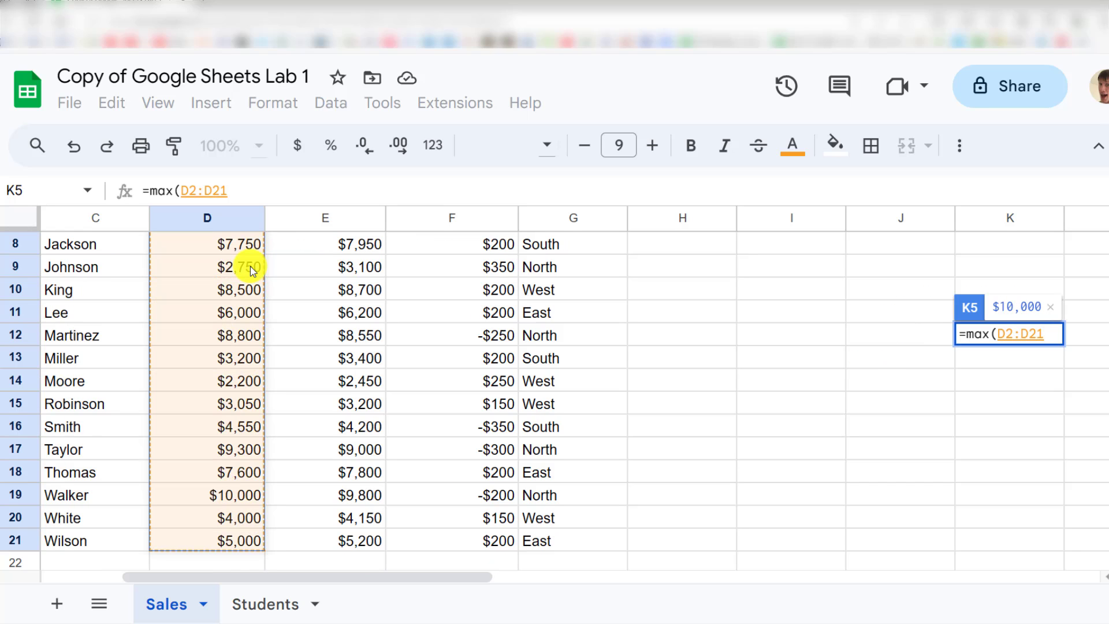
scroll(385, 388, up, 3)
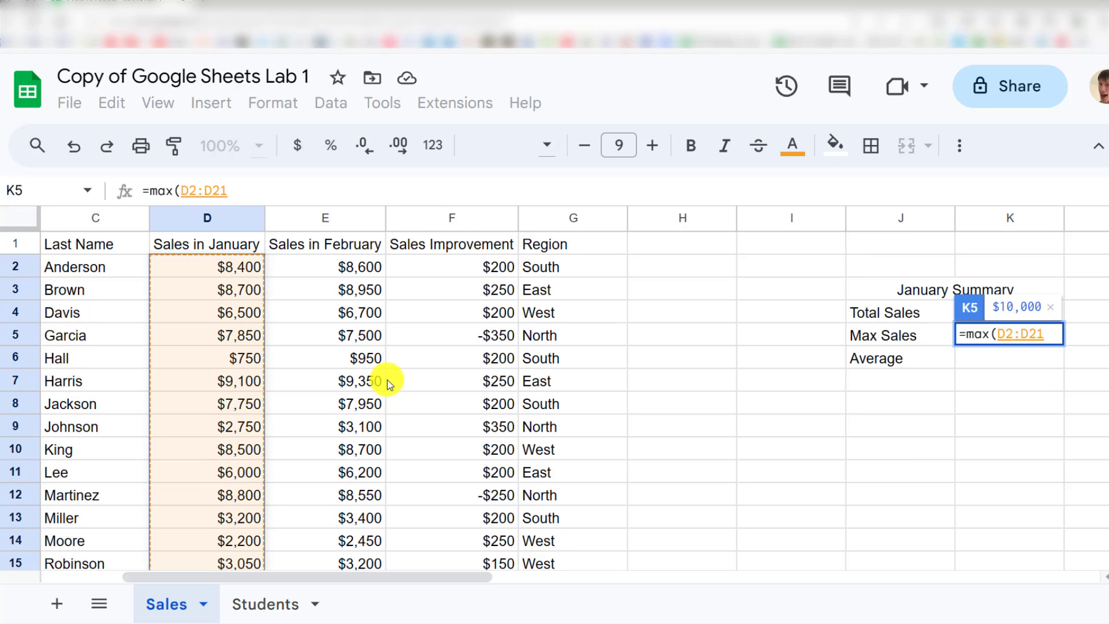
text())
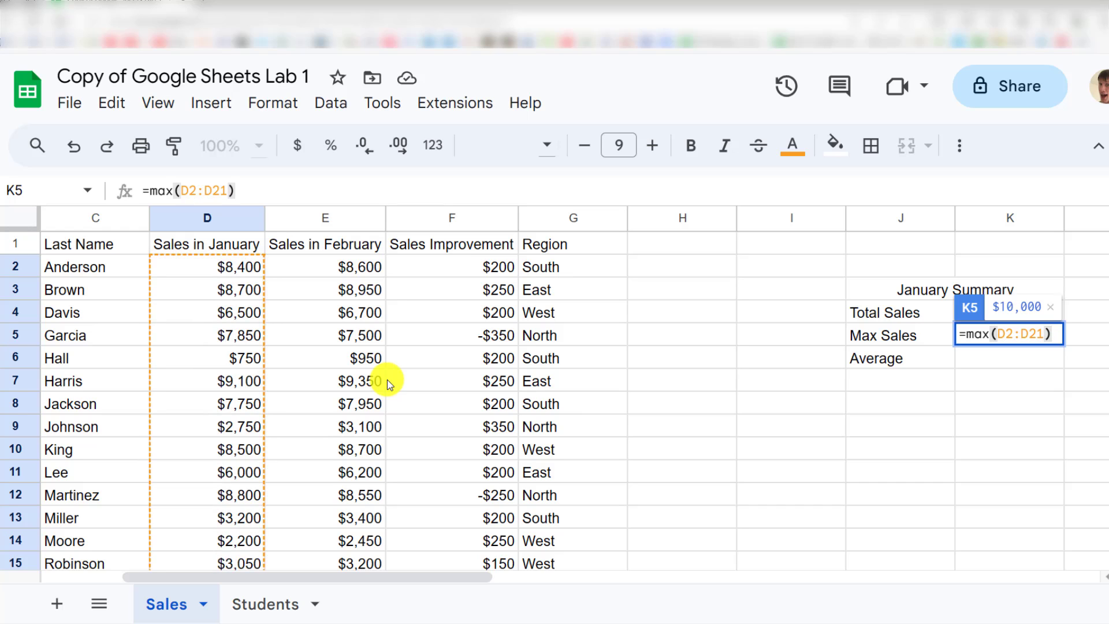
Step: Commit the =max(D2:D21) formula in K5 for Max Sales and check it against the January sales column
key(Return)
click(996, 336)
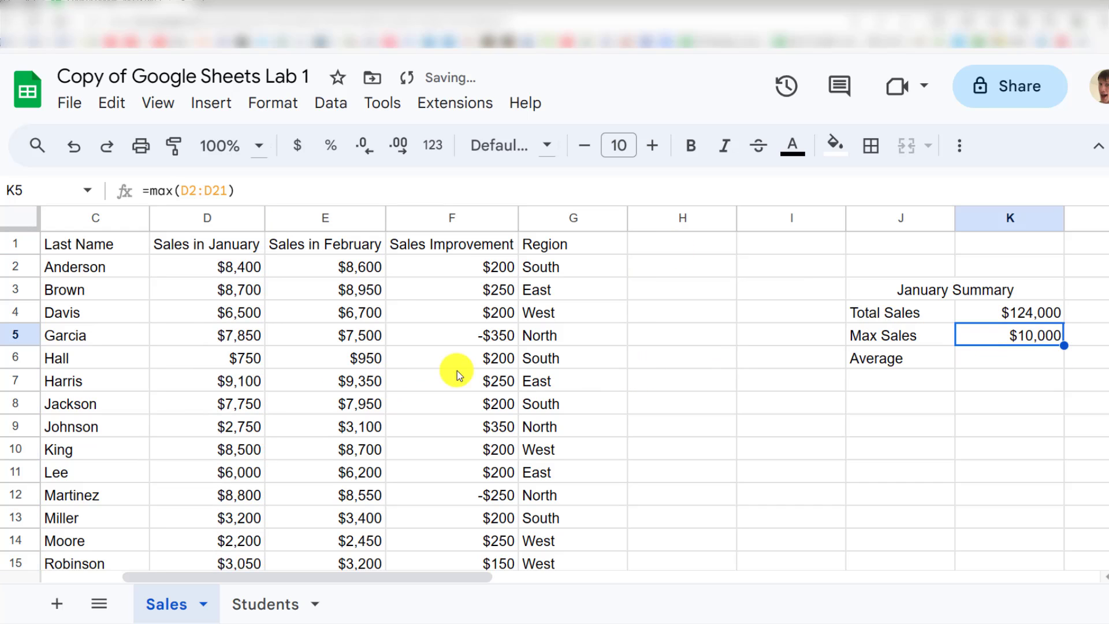
scroll(201, 385, down, 4)
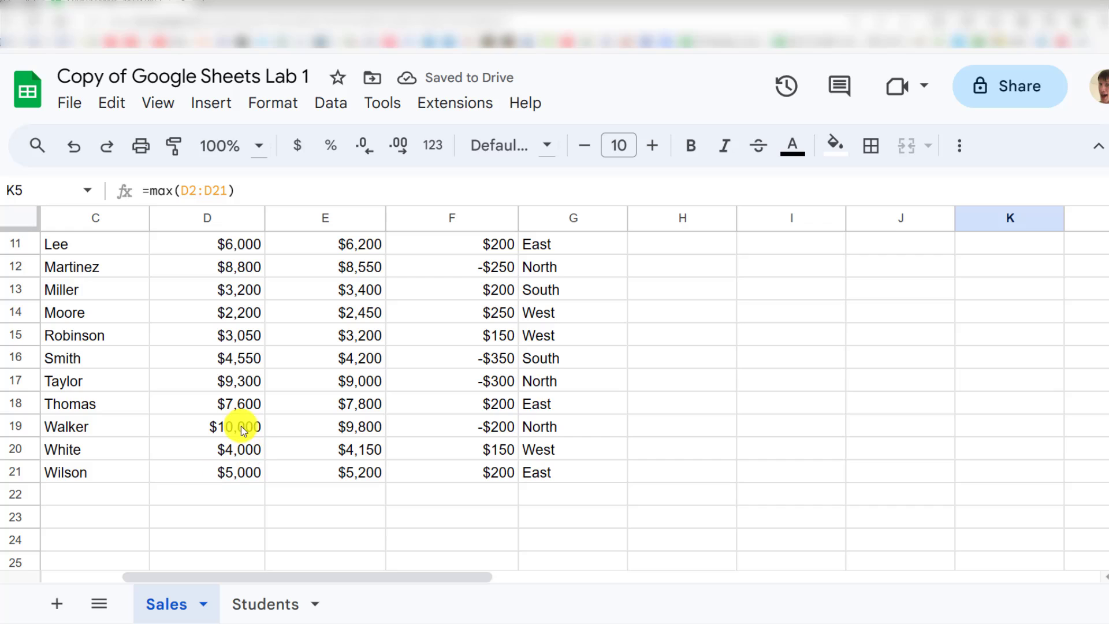
click(234, 427)
scroll(208, 458, up, 4)
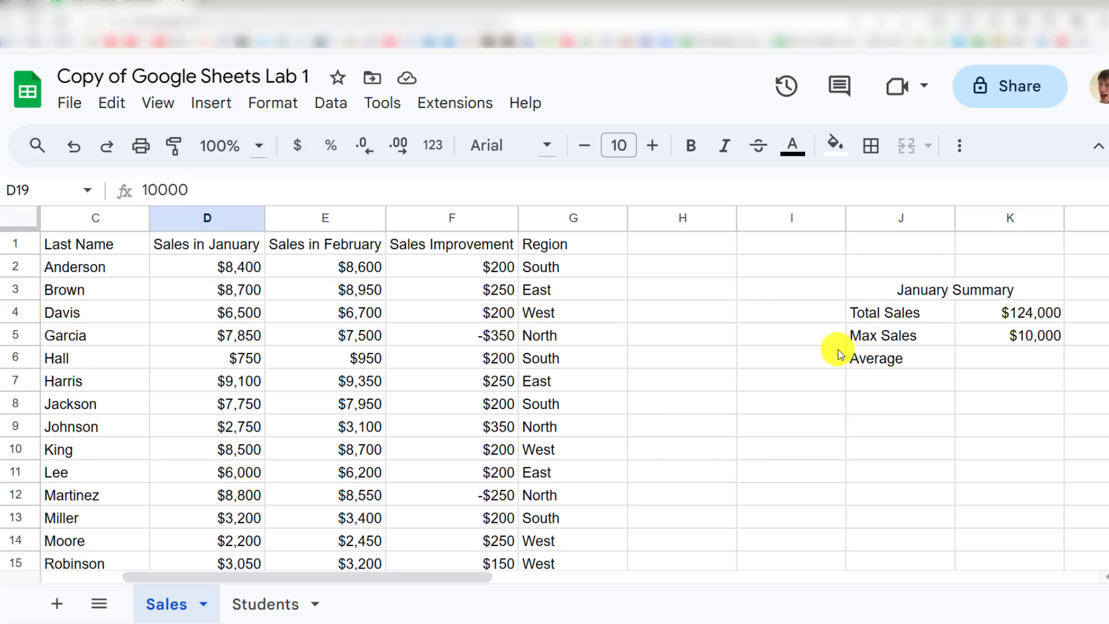
Step: Calculate the average January sales in K6 with the formula =average(D2:D21)
click(991, 363)
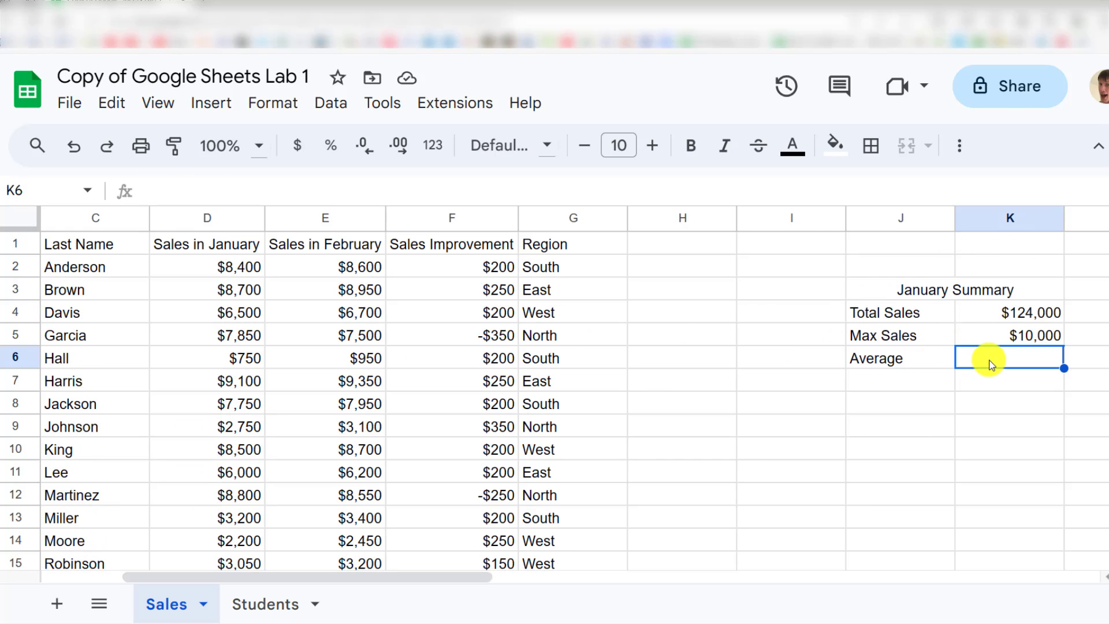
text(=average()
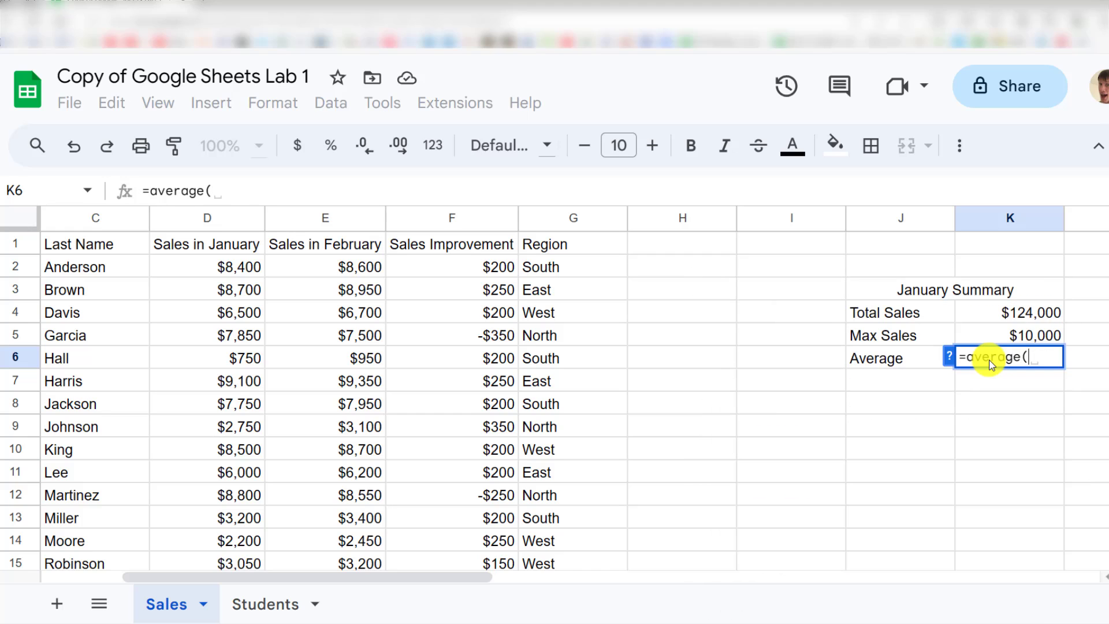
click(232, 261)
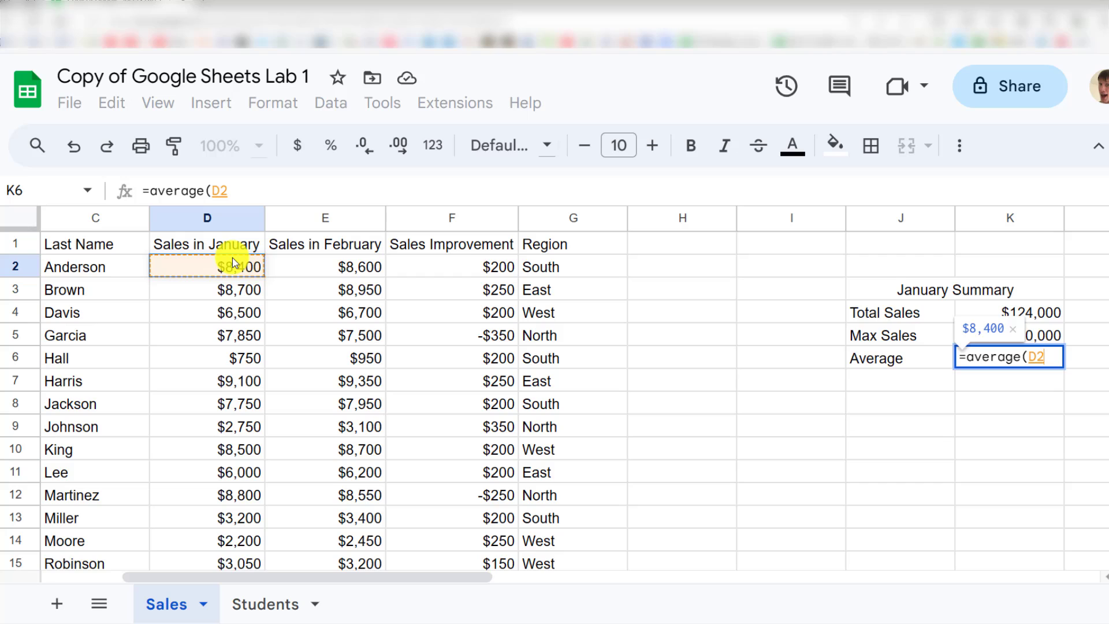
key(ctrl+shift+Down)
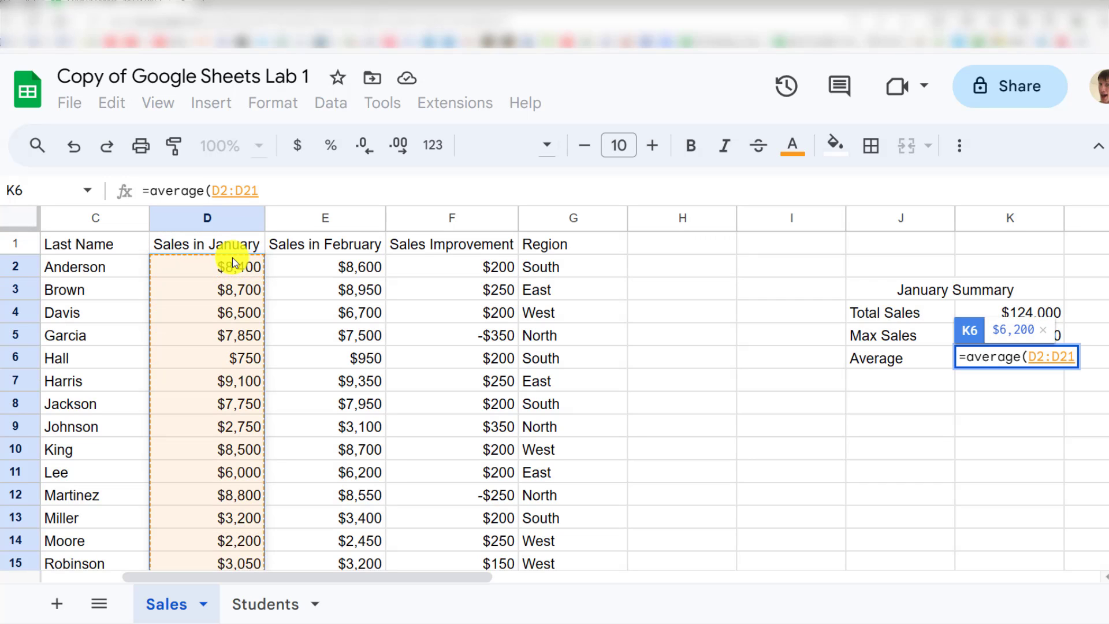
text())
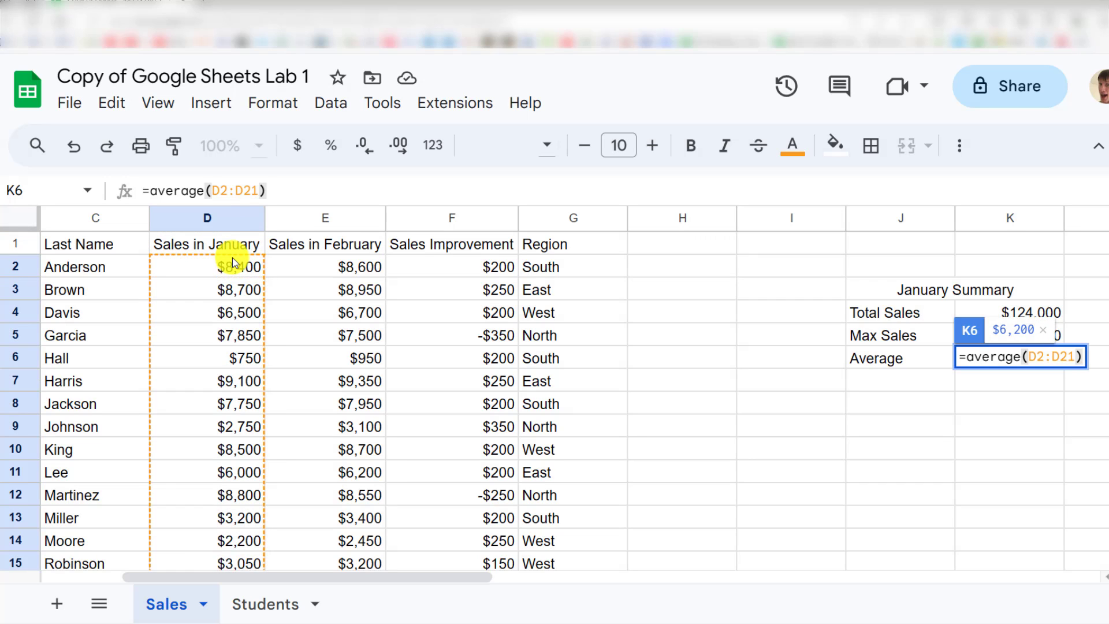
key(Return)
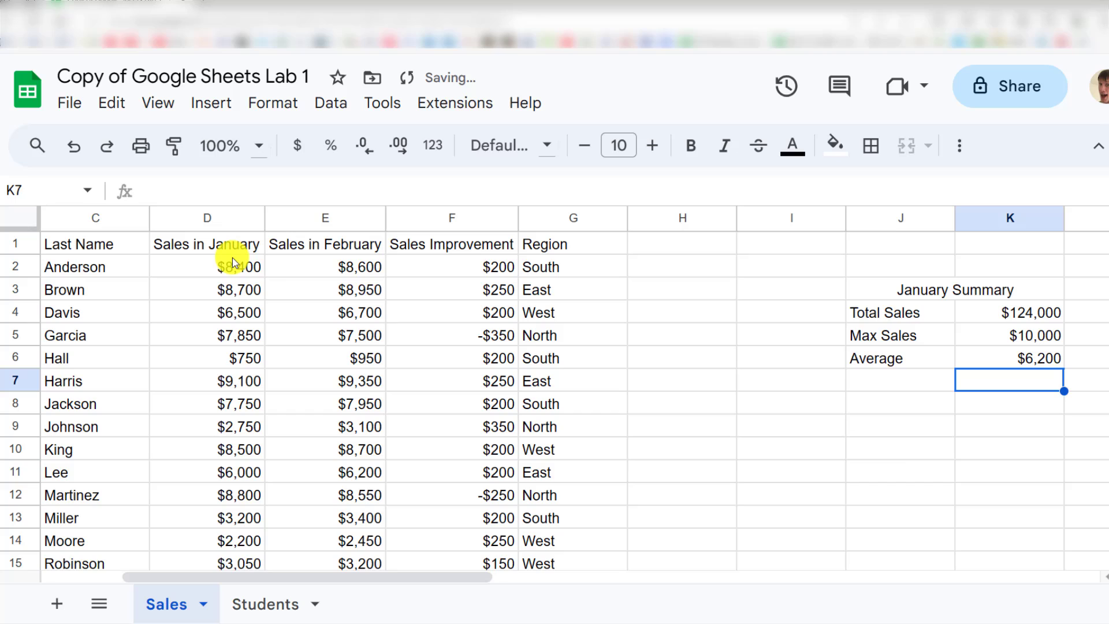
click(1051, 354)
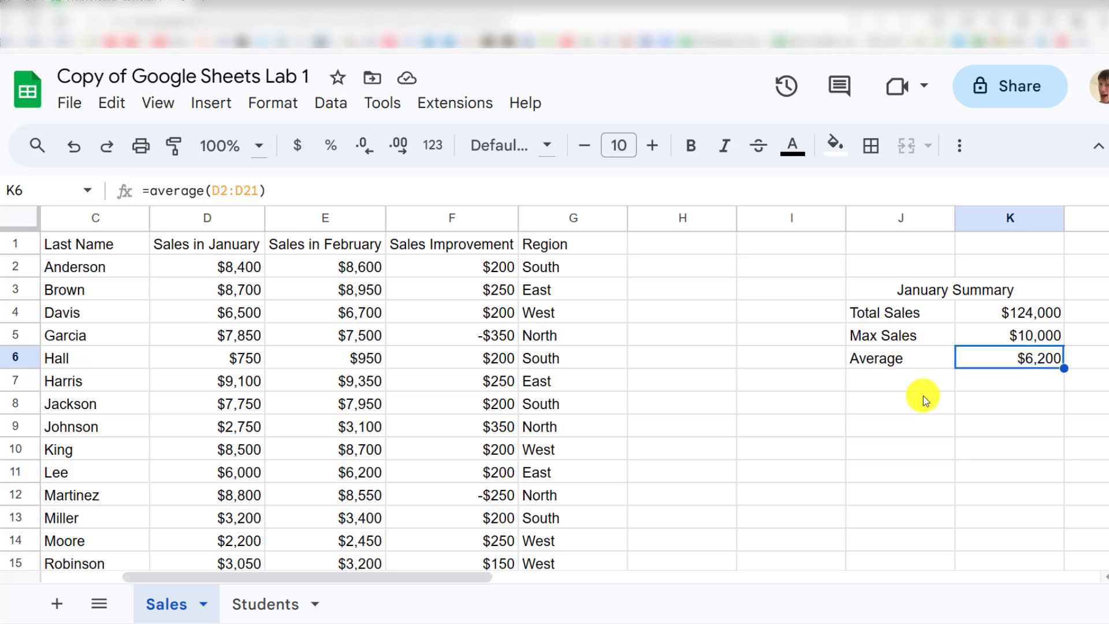
Step: Make the merged January Summary heading in J3:K3 bold and underlined
click(965, 287)
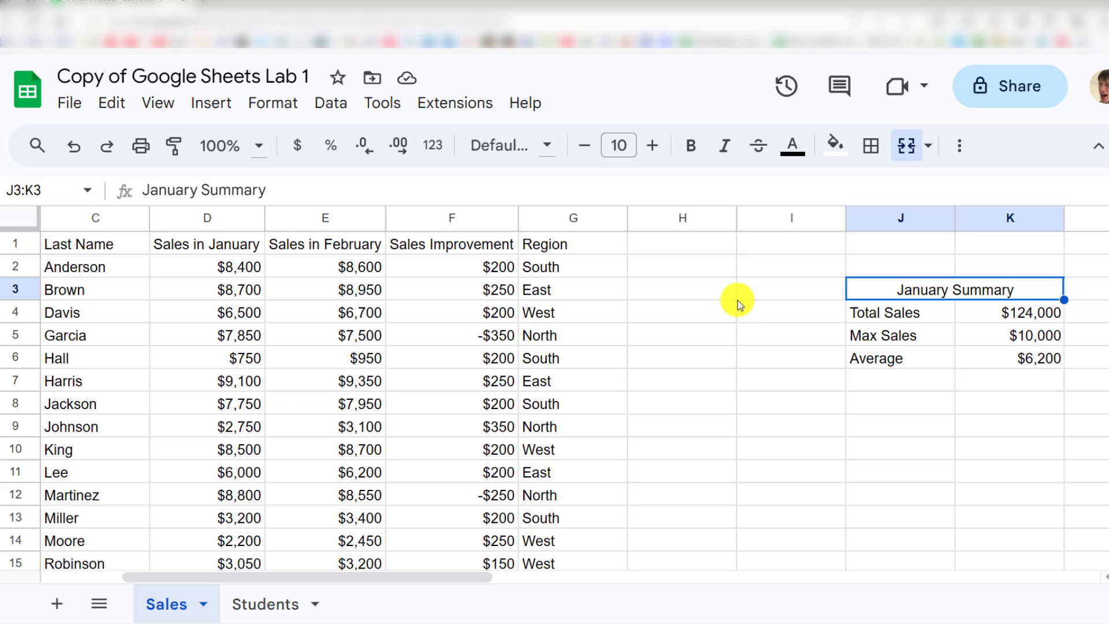
key(ctrl+b)
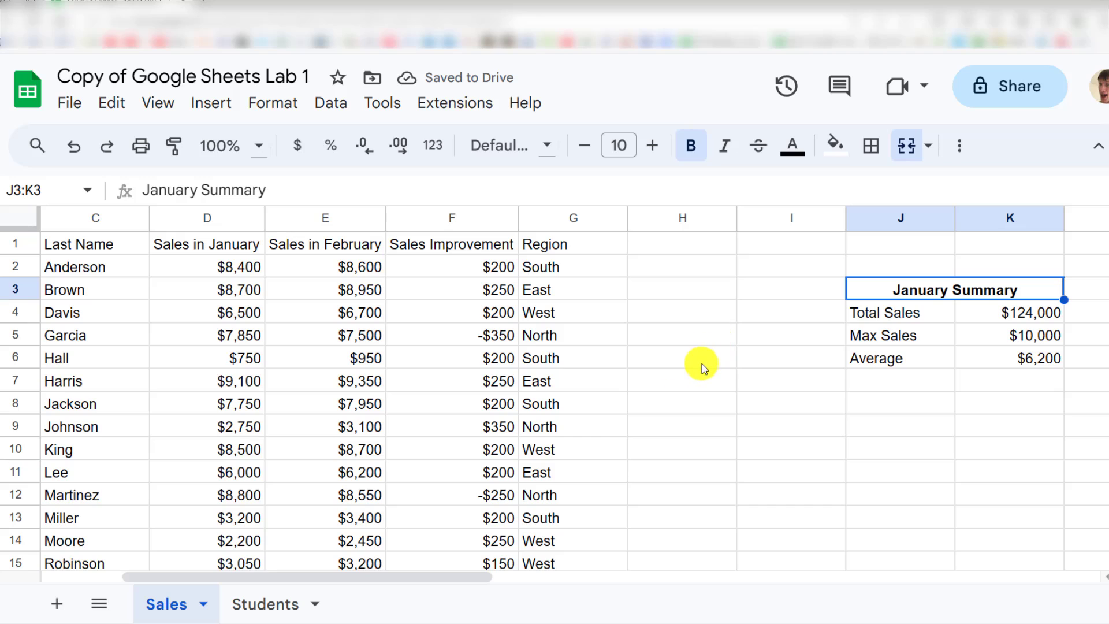
key(ctrl+u)
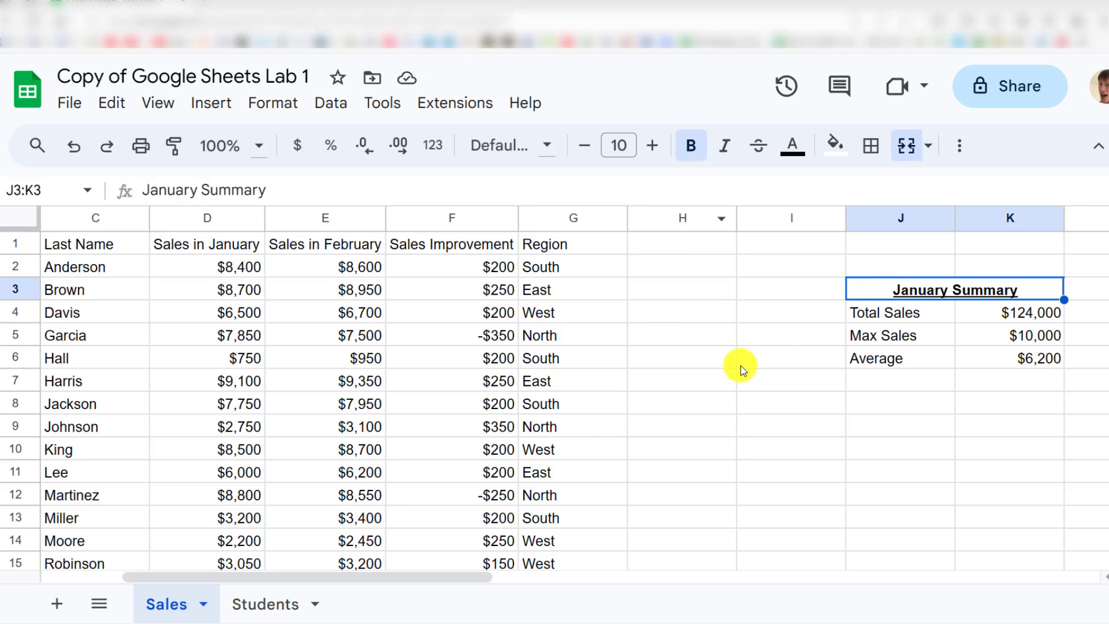
Step: Add the column header "Best Seller?" in H1, beside Region
click(670, 243)
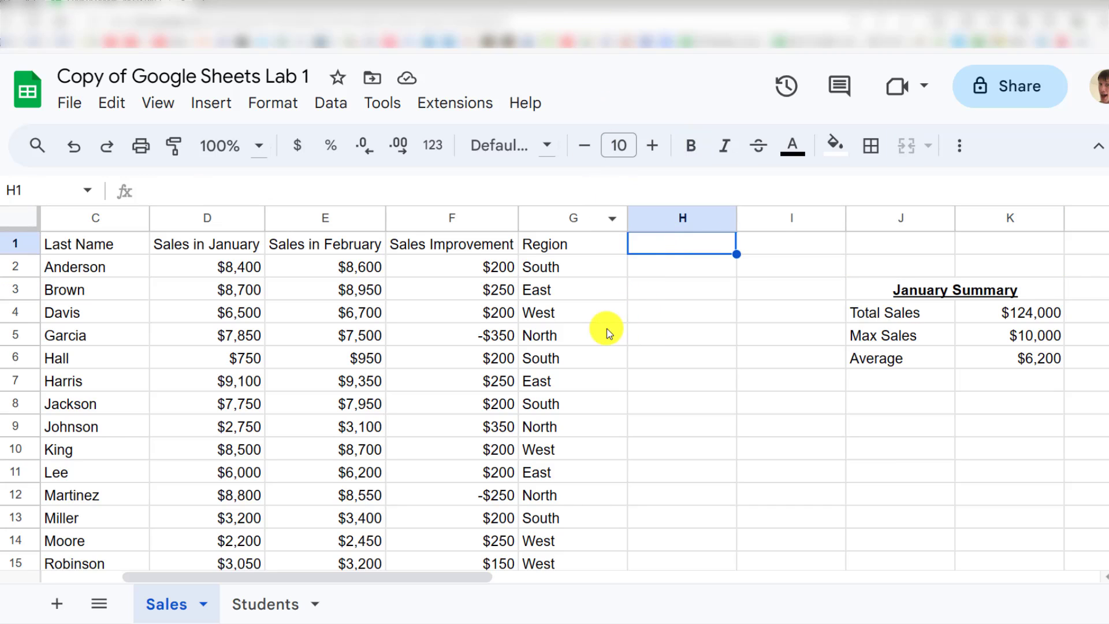
text(Best )
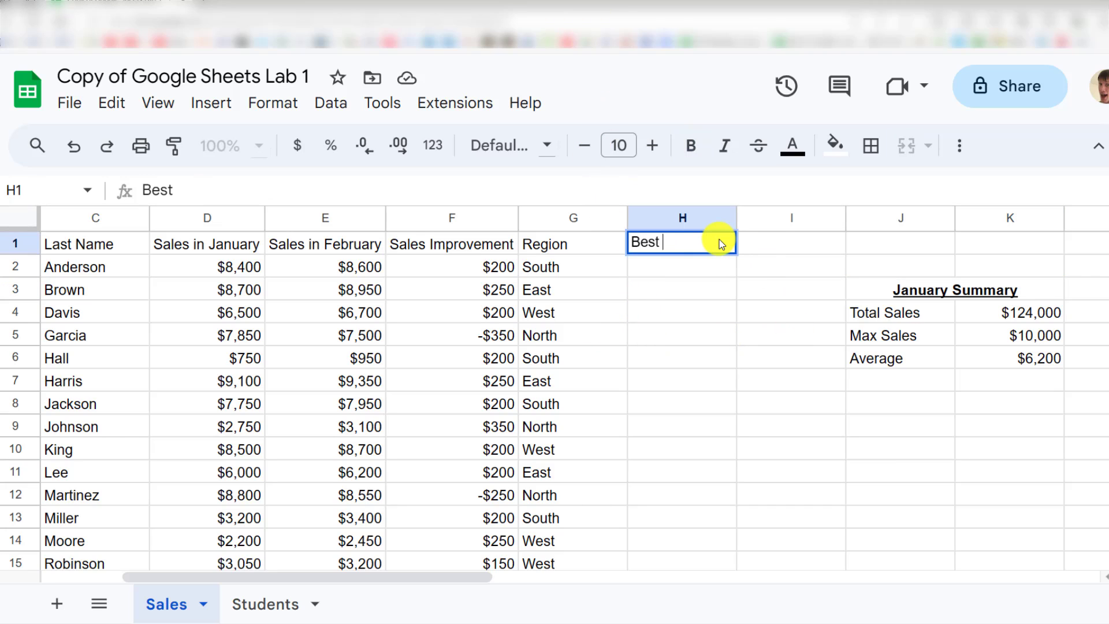
text(Seller?)
key(Return)
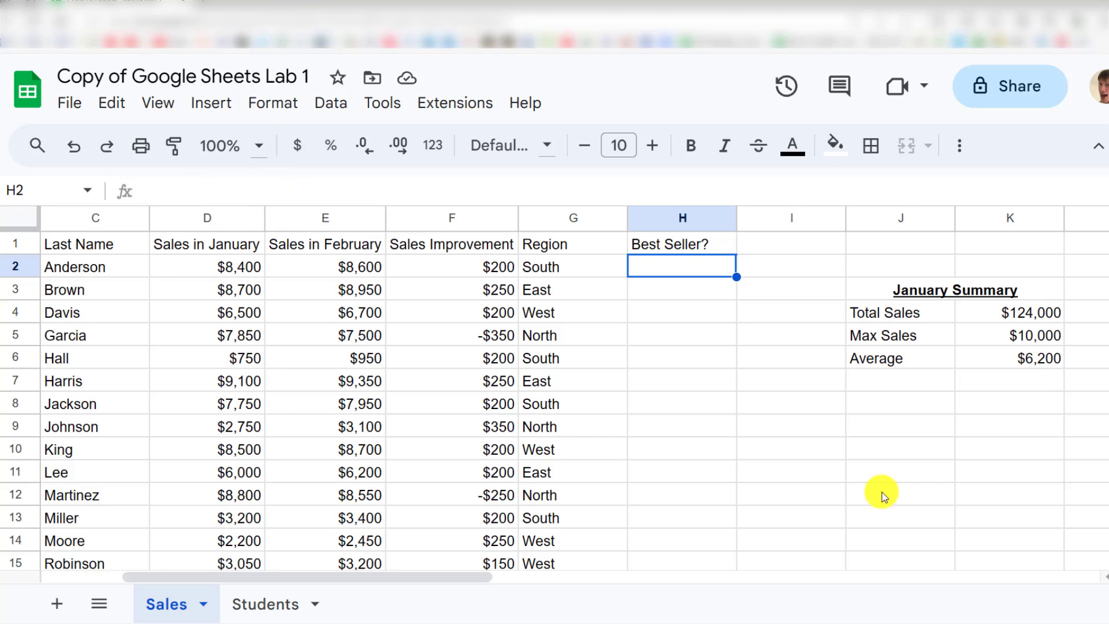
Step: Add the label "Best Seller Threshold" in J7 below Average and widen column J to fit it
click(884, 376)
text(B)
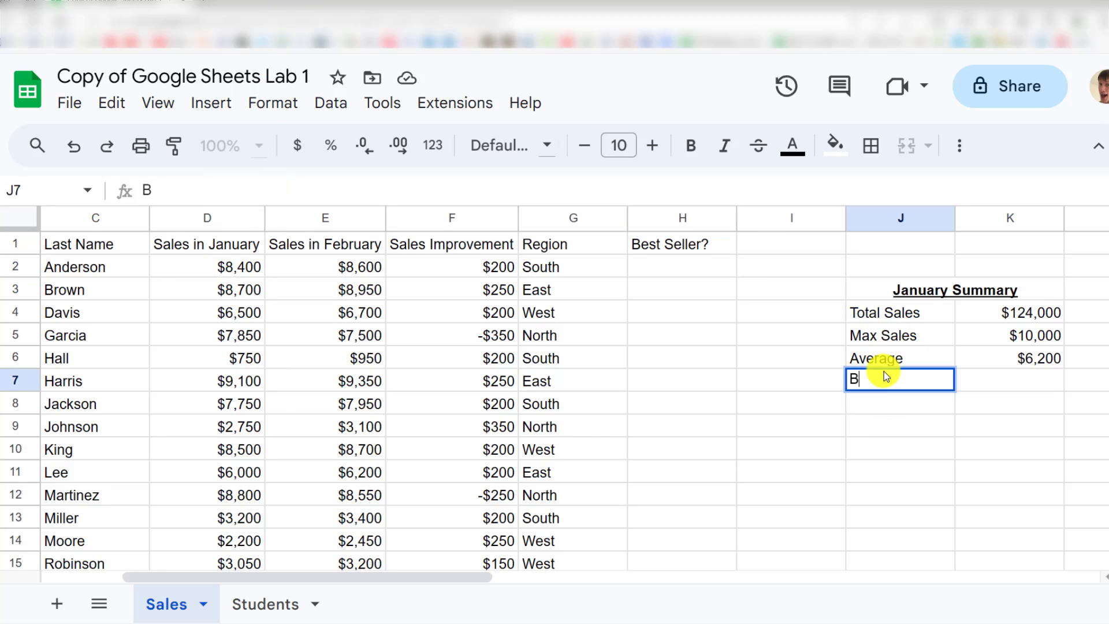
text(est Seller Threshold)
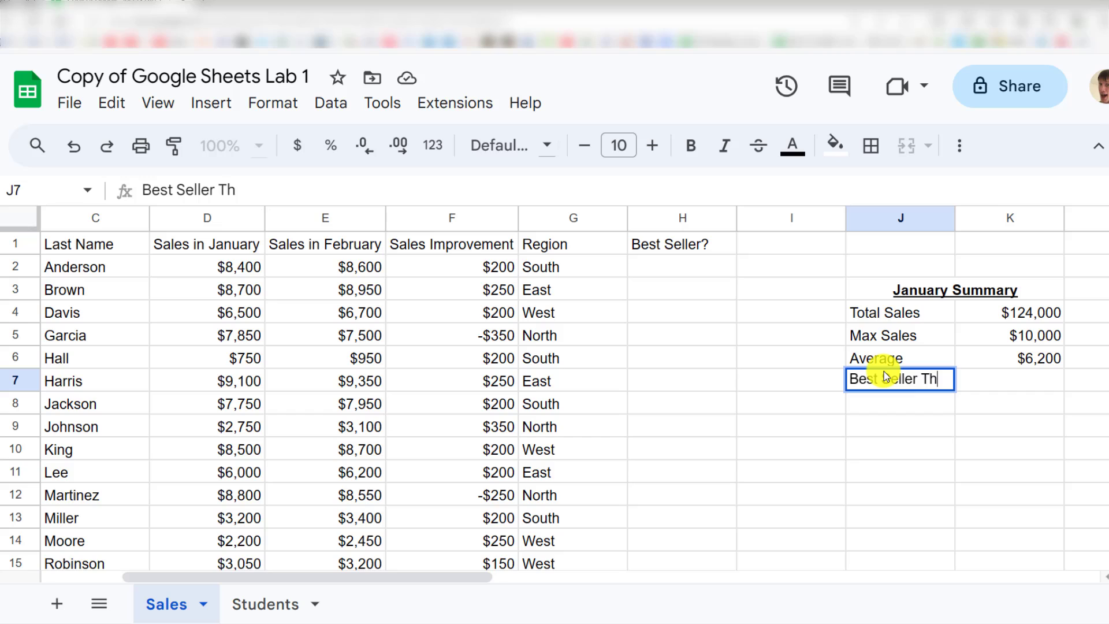
key(Return)
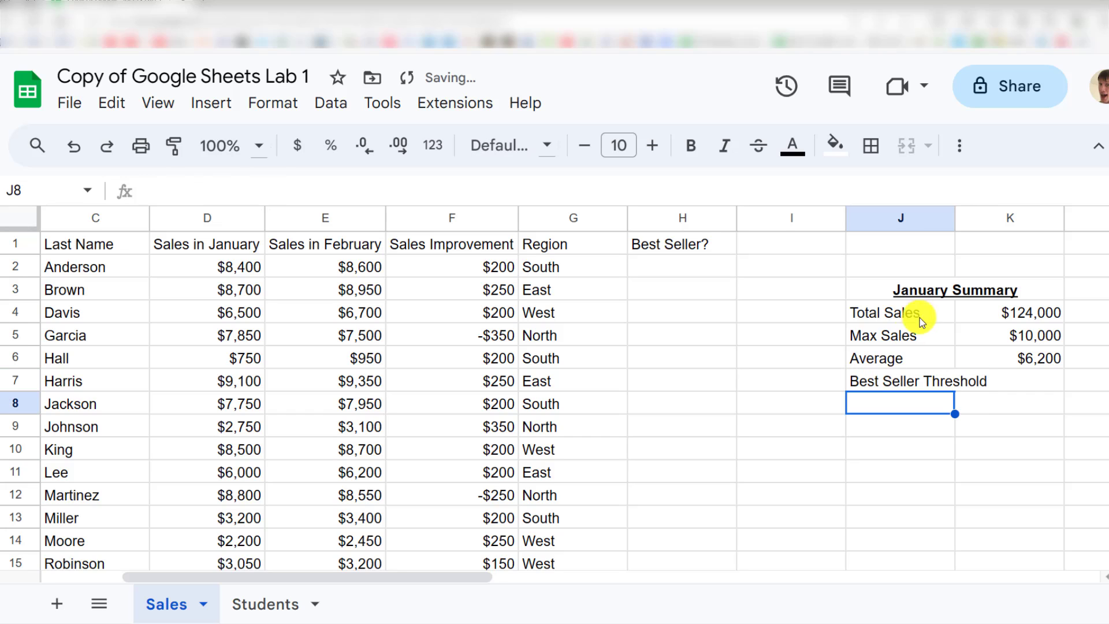
drag(956, 220, 991, 220)
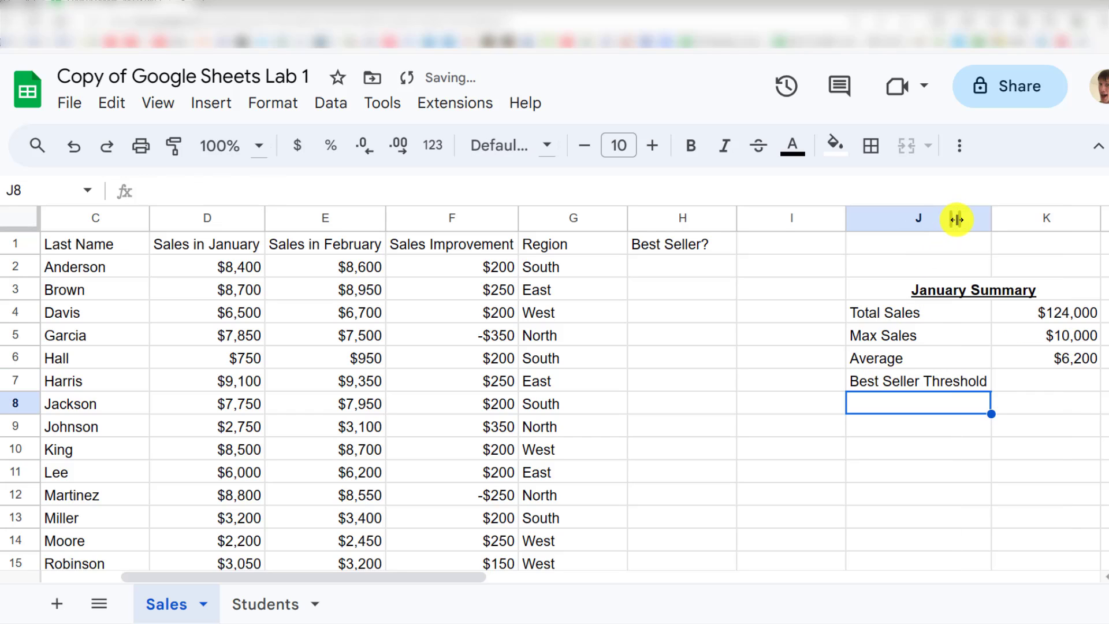
Step: Set the Best Seller Threshold value in K7 to $7,000
click(1056, 388)
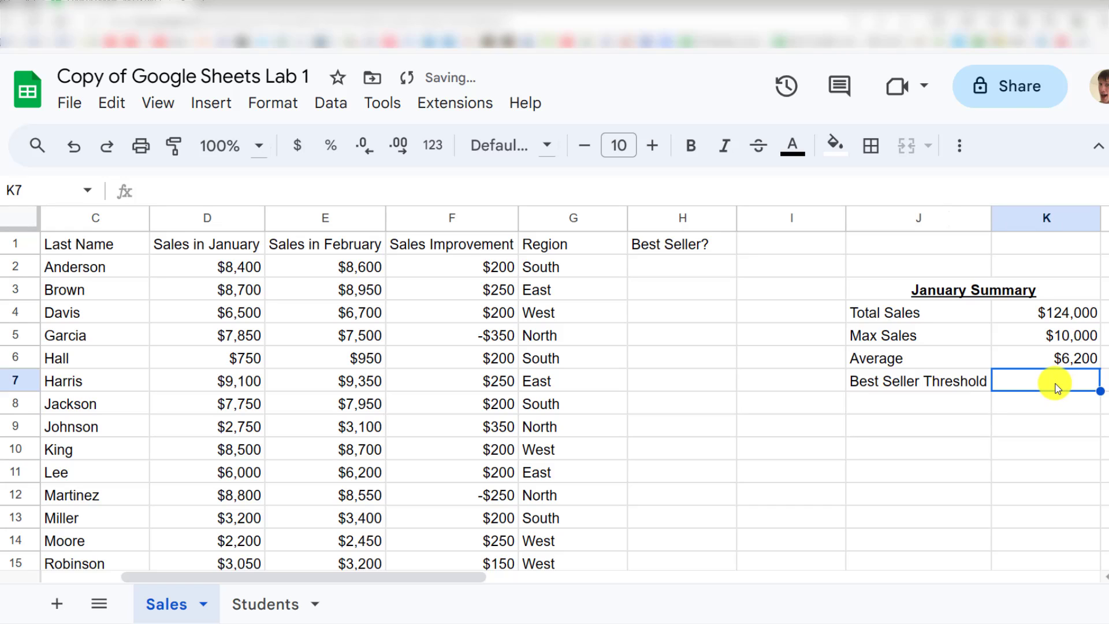
text($7,000)
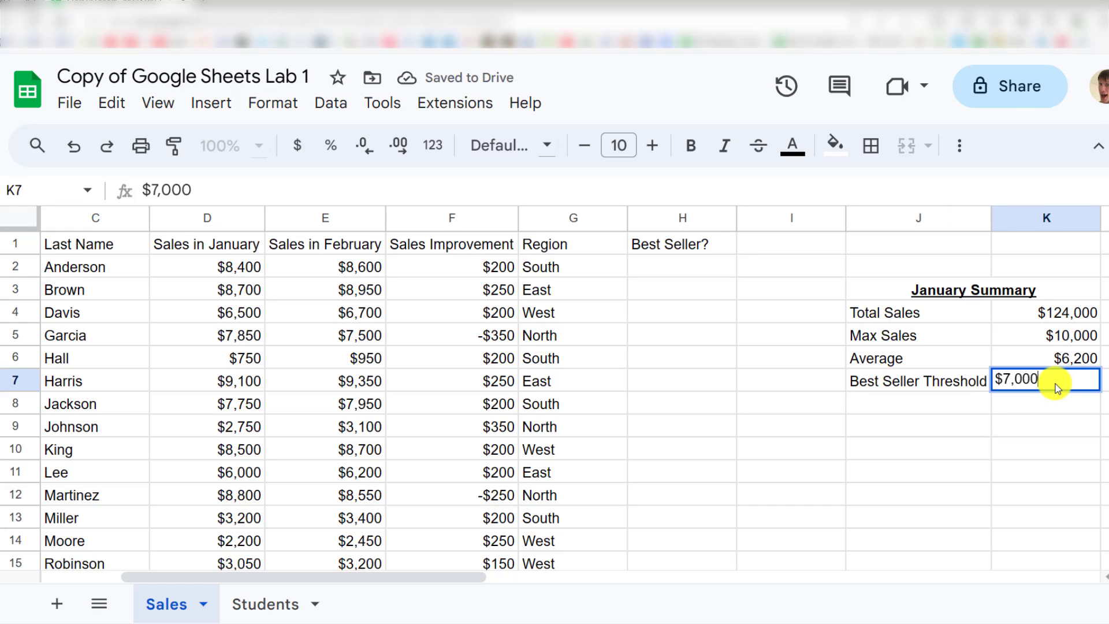
key(Return)
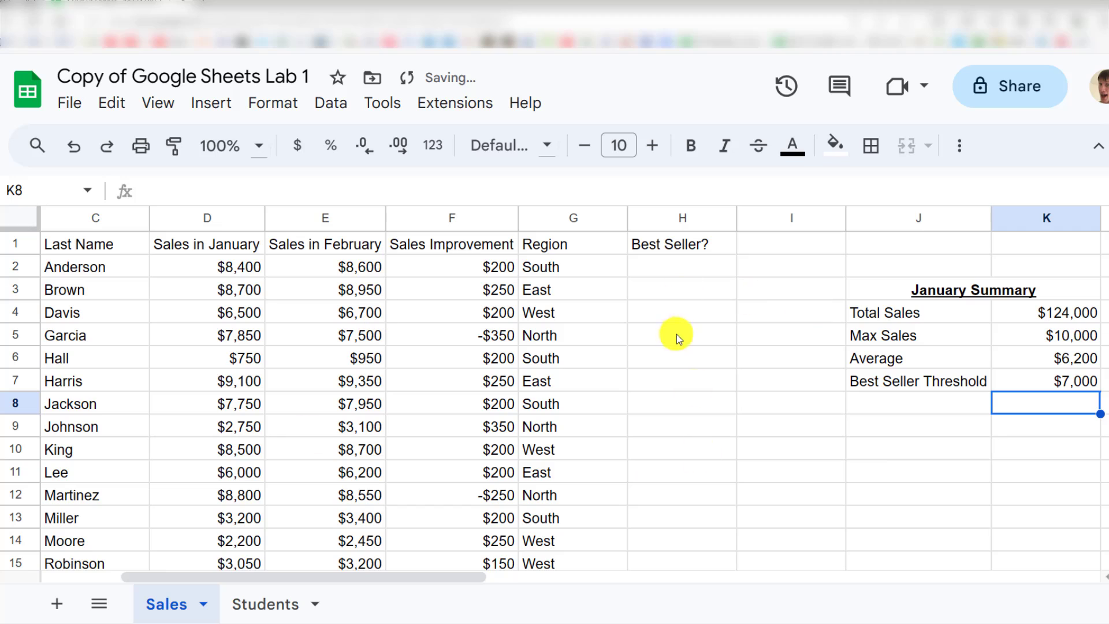
click(650, 268)
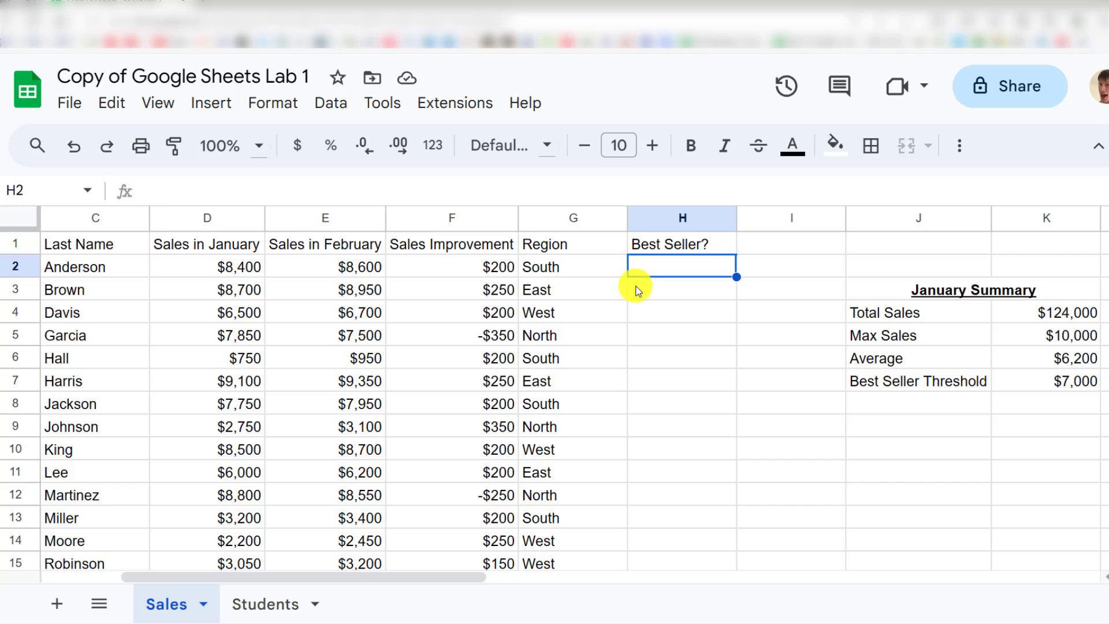
text(=i)
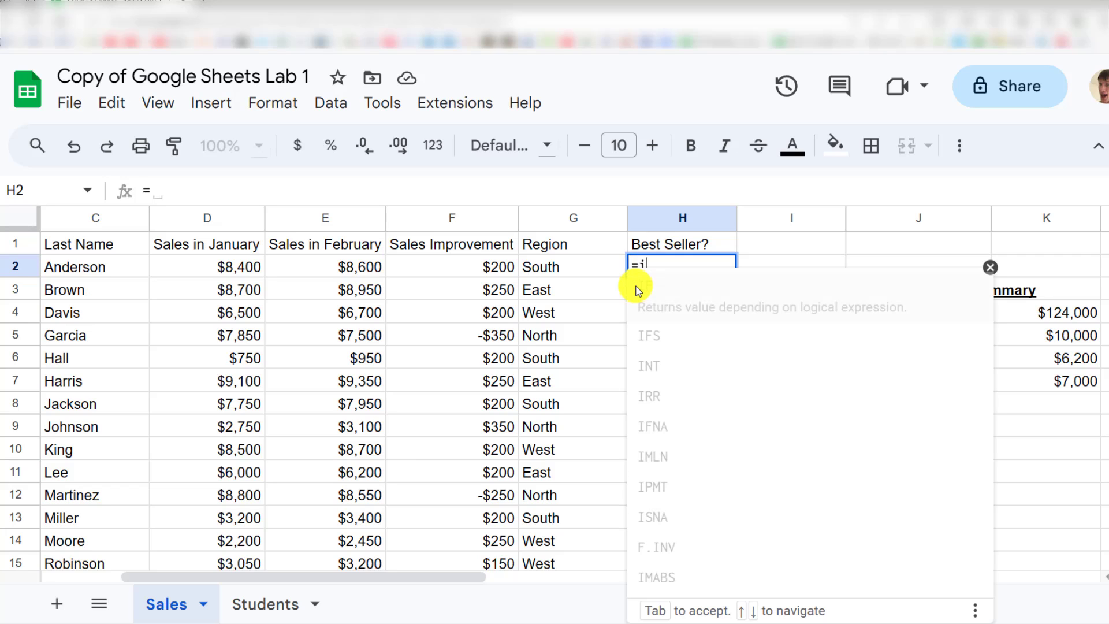
text(f()
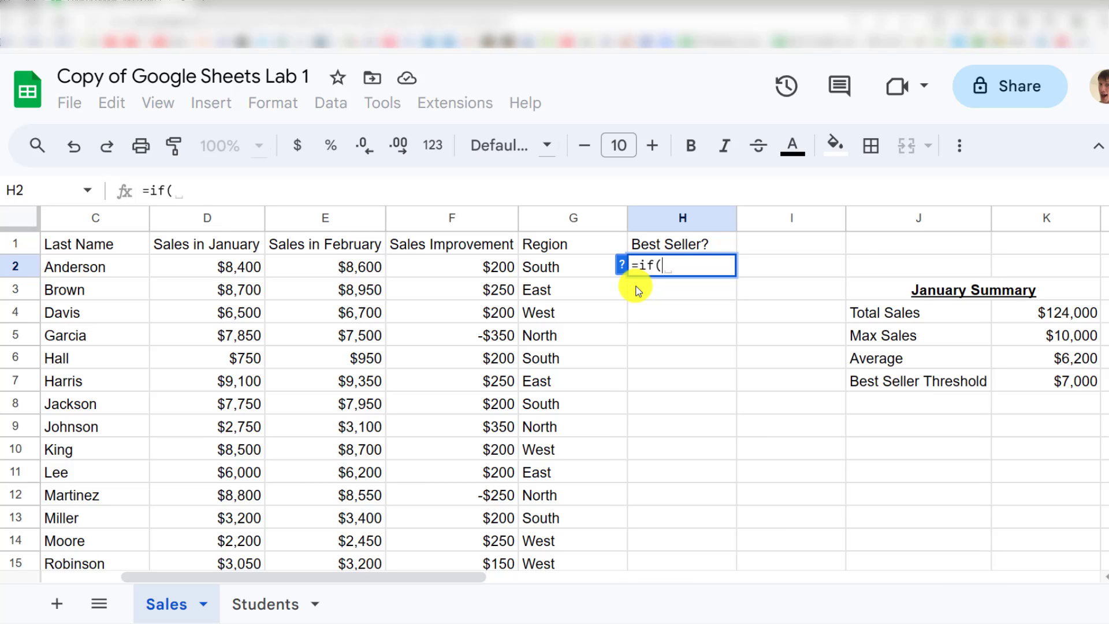
click(706, 263)
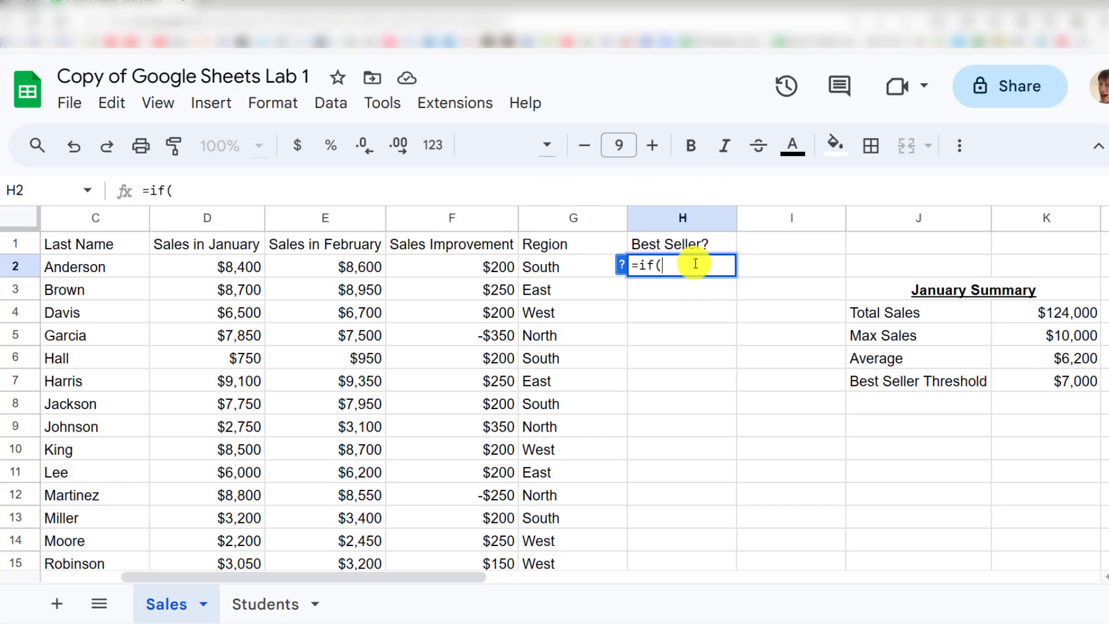
key(BackSpace)
key(BackSpace)
key(BackSpace)
key(BackSpace)
key(Return)
key(Up)
key(Up)
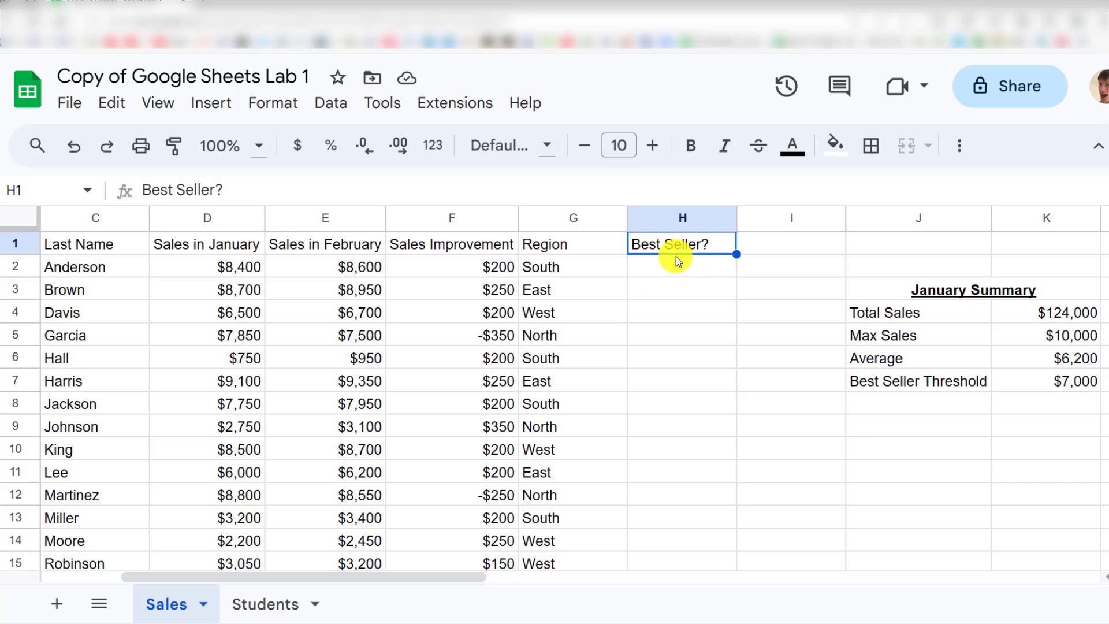
Step: Begin an IF formula in H2 under Best Seller? and open the function's syntax help
click(677, 258)
text(=if()
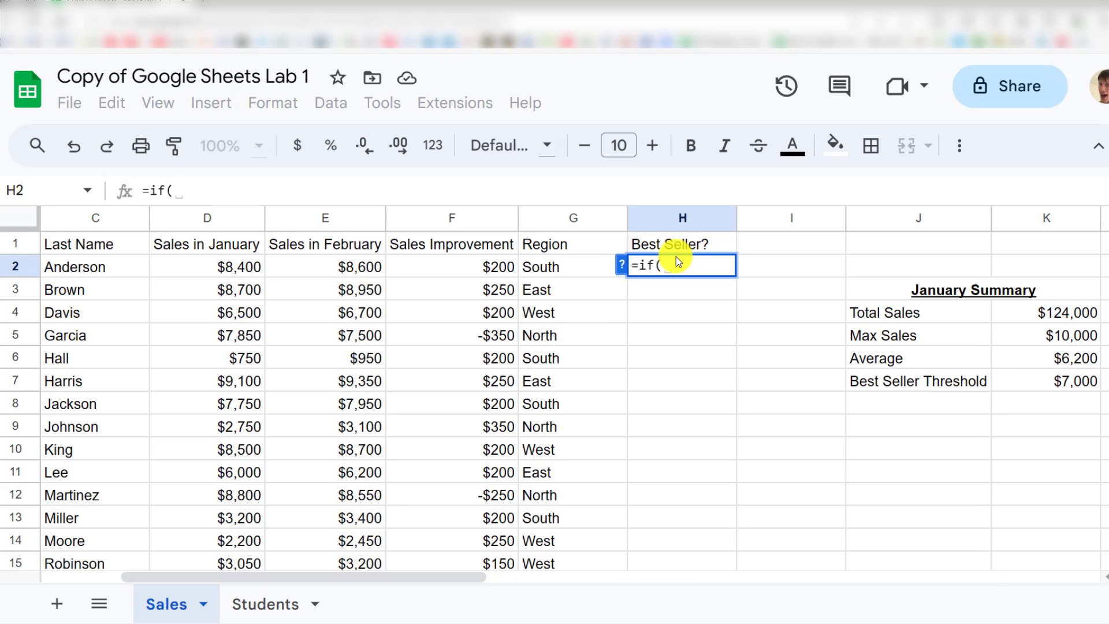
key(BackSpace)
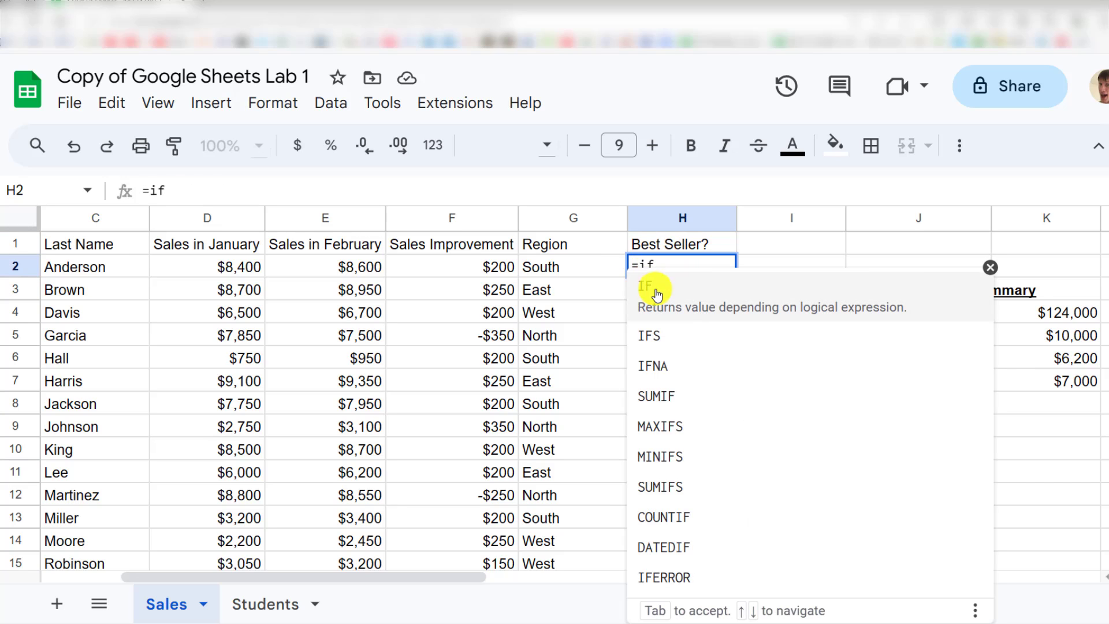
click(651, 283)
click(623, 267)
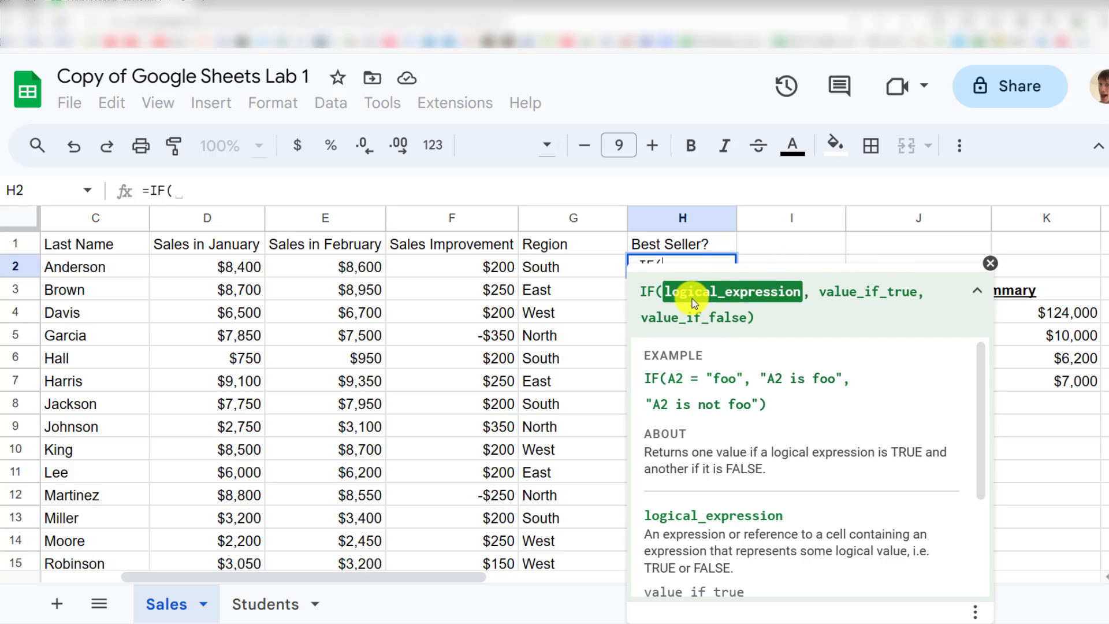
Step: Review the logical_expression and value_if_true arguments in the IF syntax help, and close the help
drag(665, 297, 802, 296)
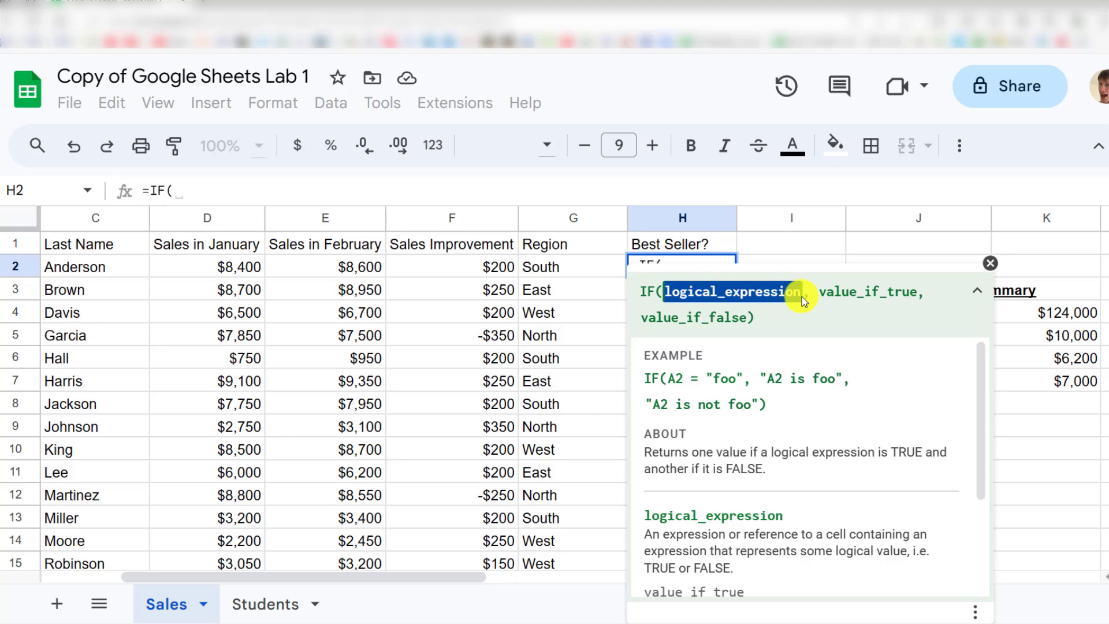
click(801, 297)
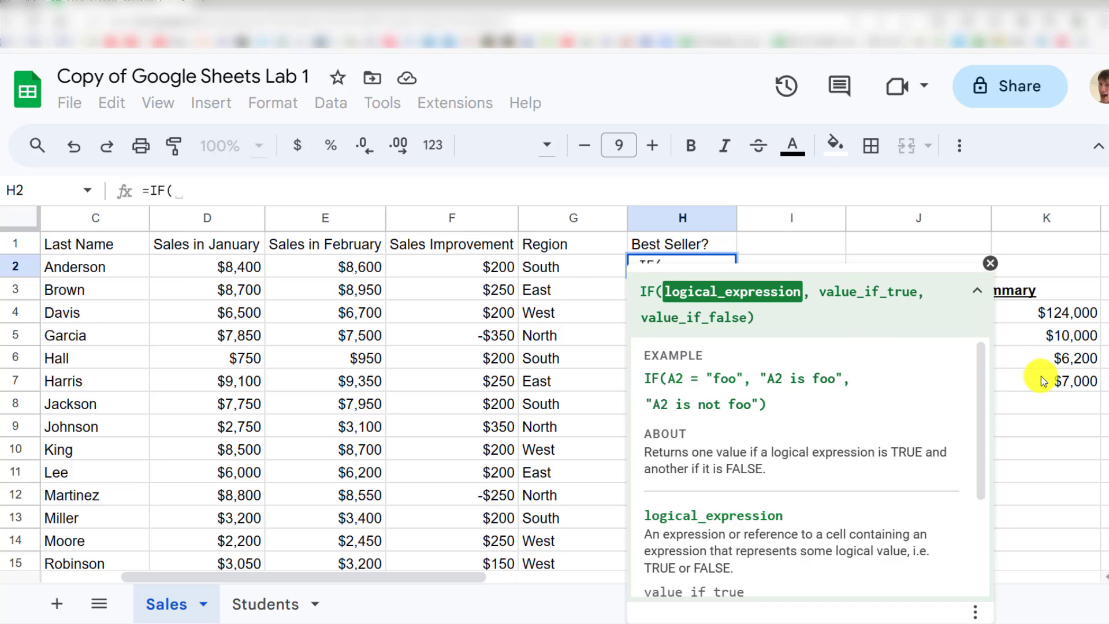
drag(820, 293, 919, 291)
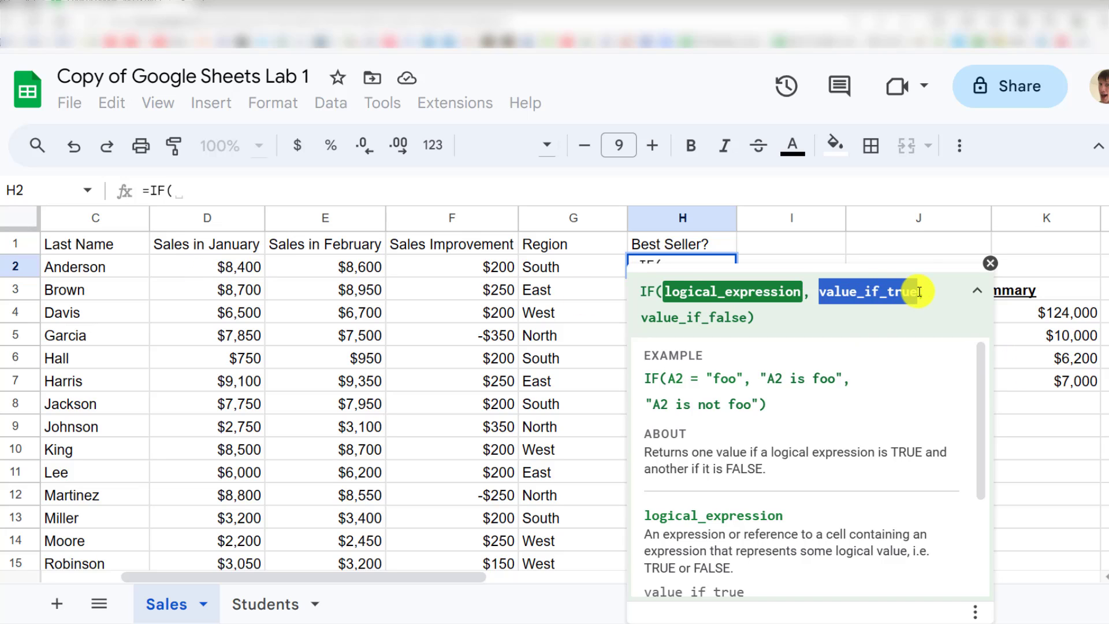
click(918, 296)
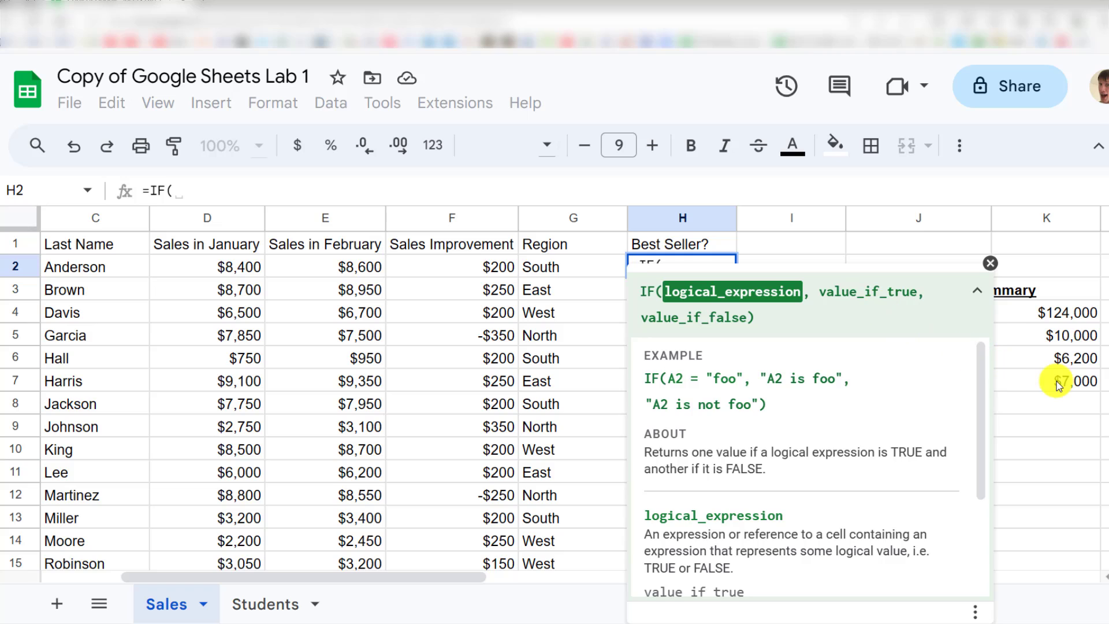
click(990, 261)
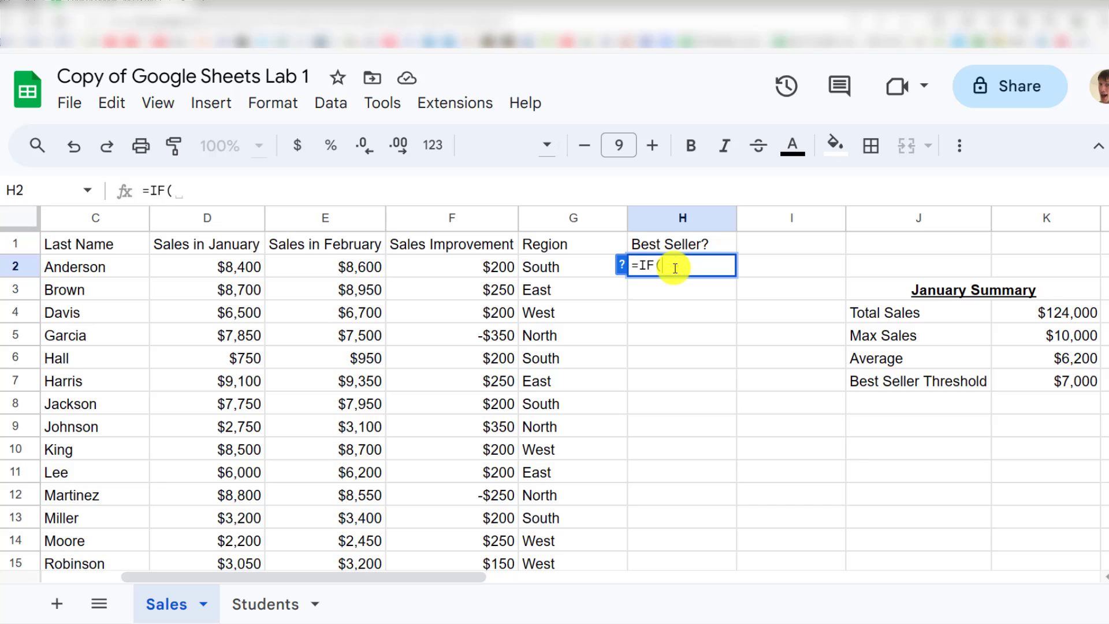
Step: Enter D2>K7 as the IF formula's logical test, comparing January sales with the Best Seller Threshold
click(231, 269)
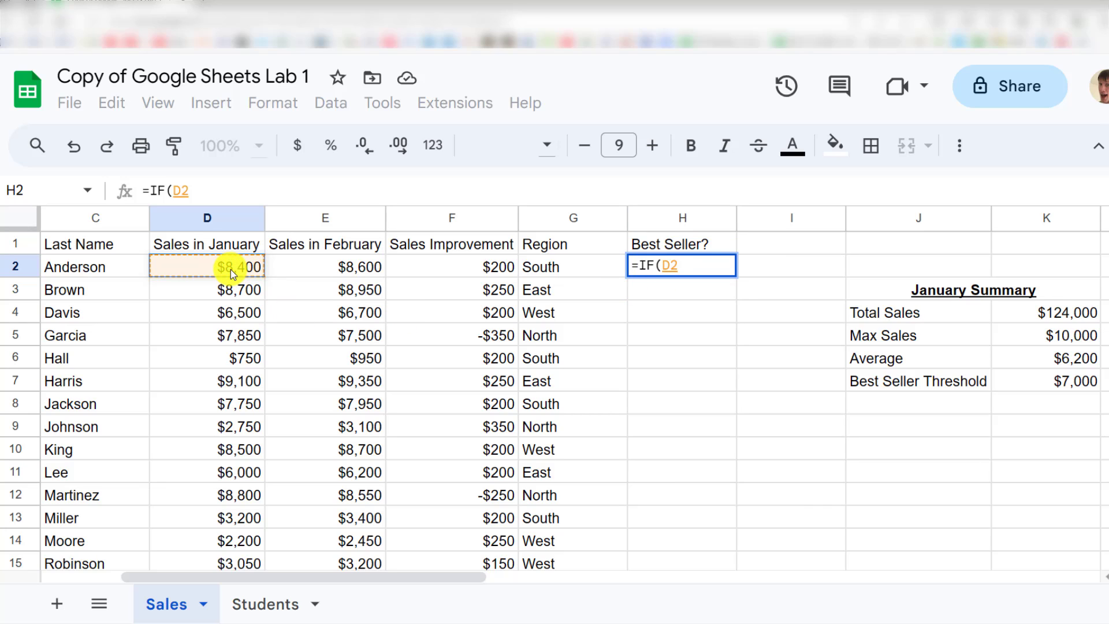
text(>)
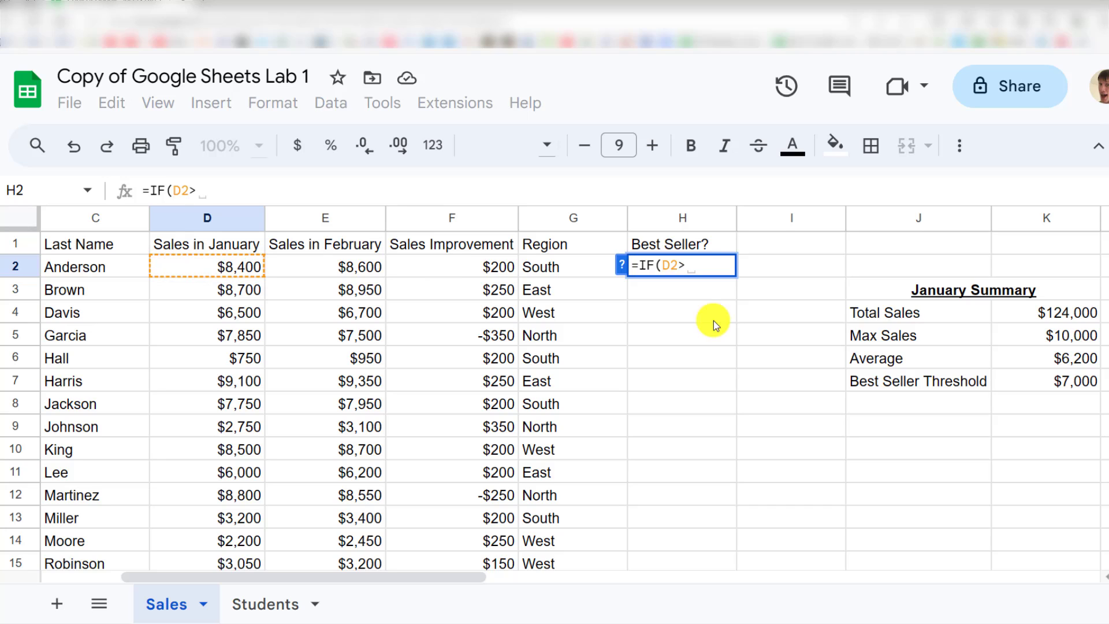
click(1029, 386)
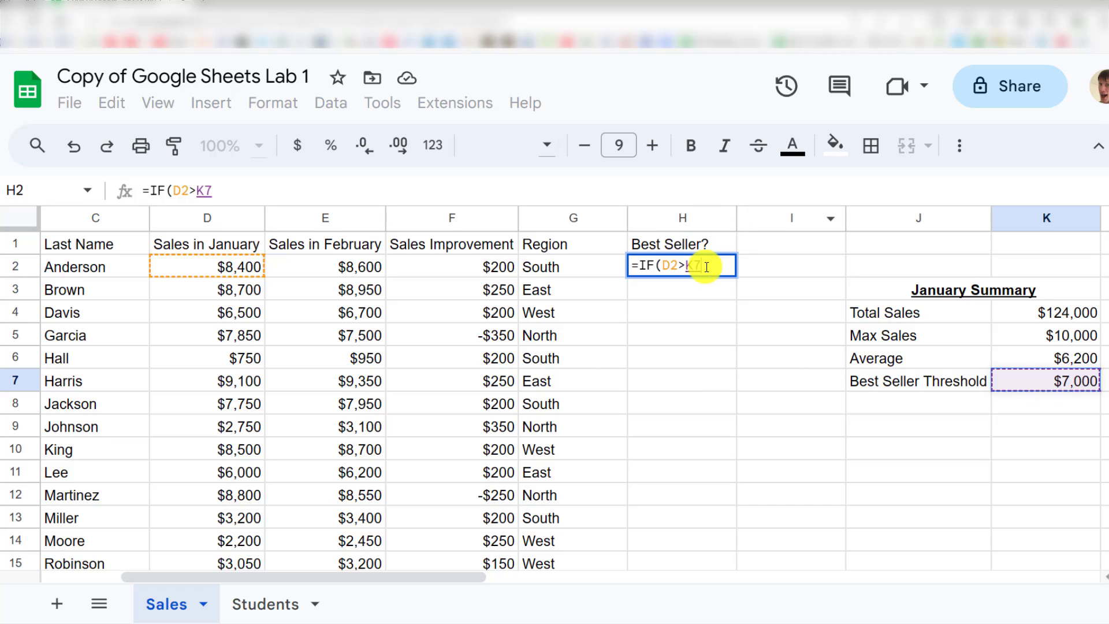
text(,)
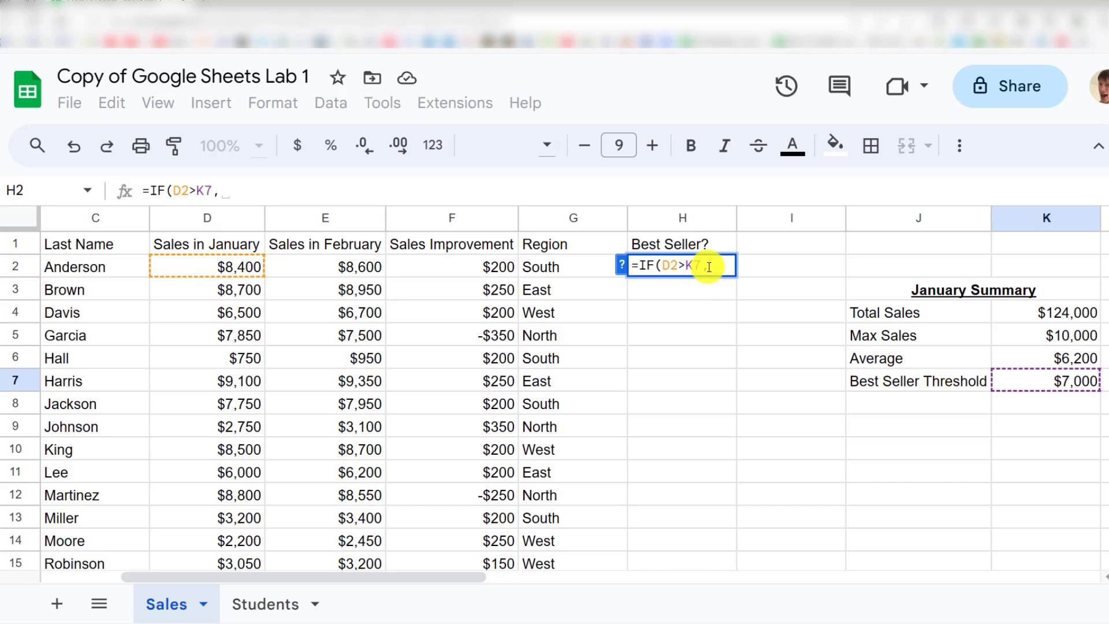
Step: Have the IF formula in H2 return "Yes" if the test is true and "No" if it is false
click(622, 270)
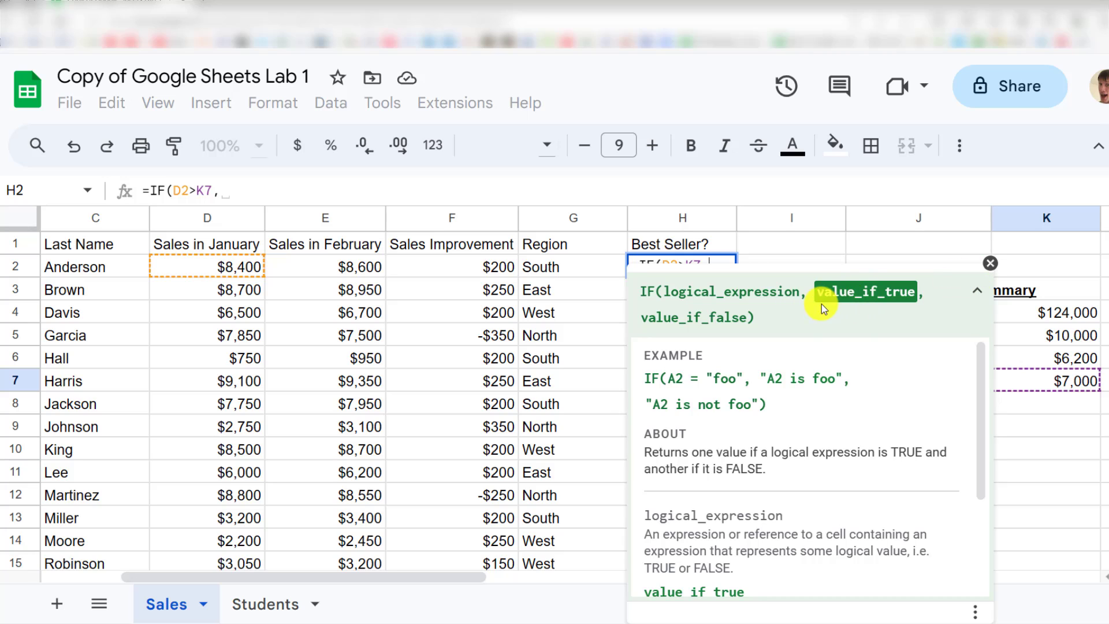
click(989, 263)
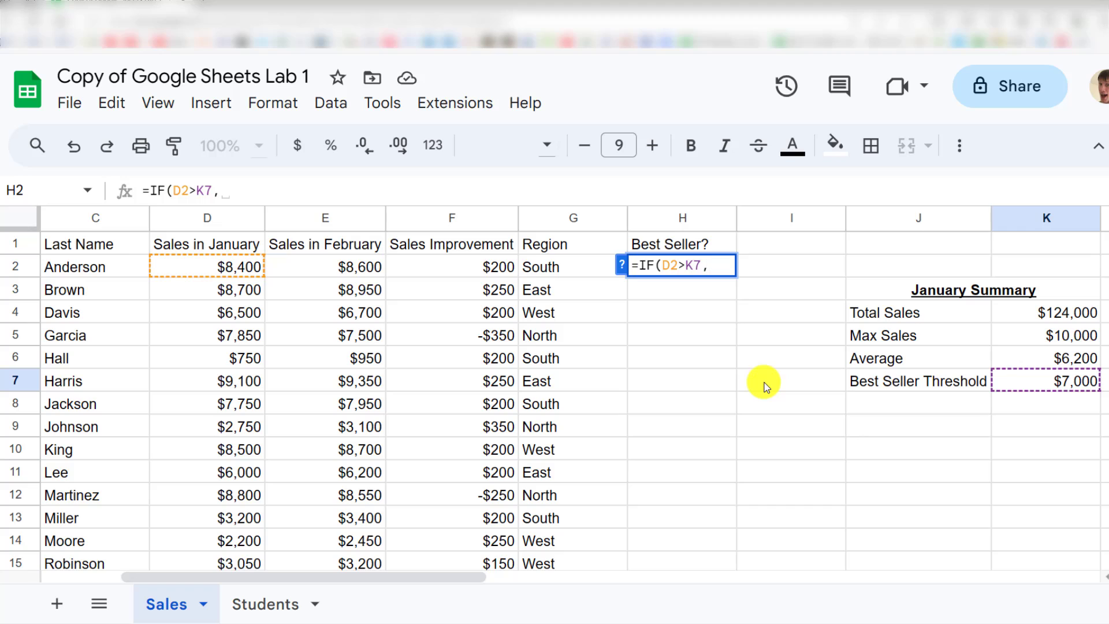
text("Yes)
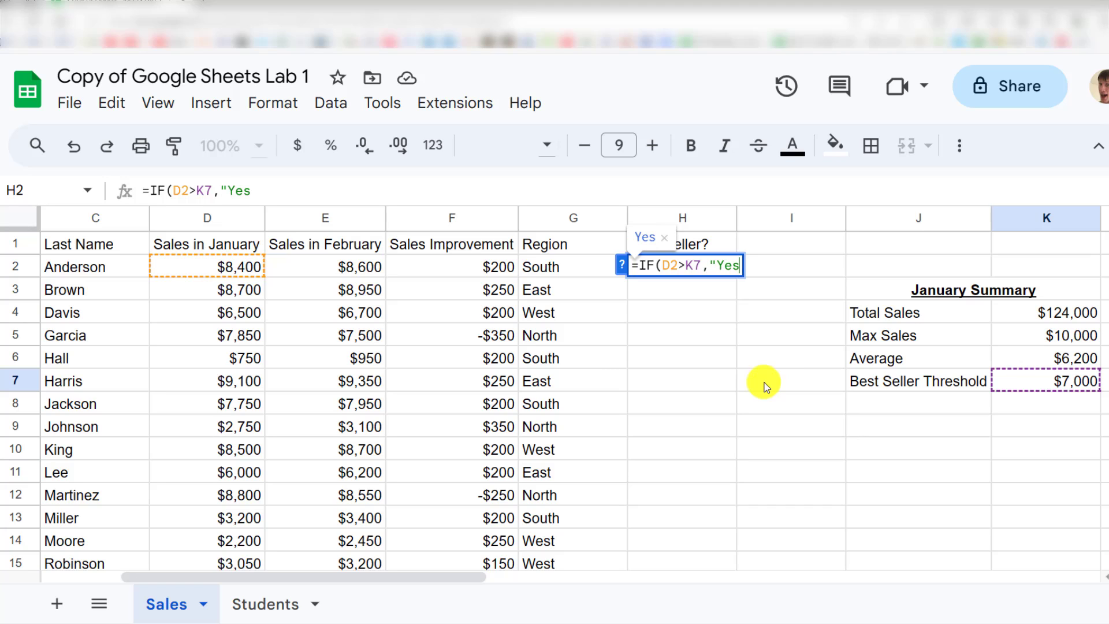
text(",)
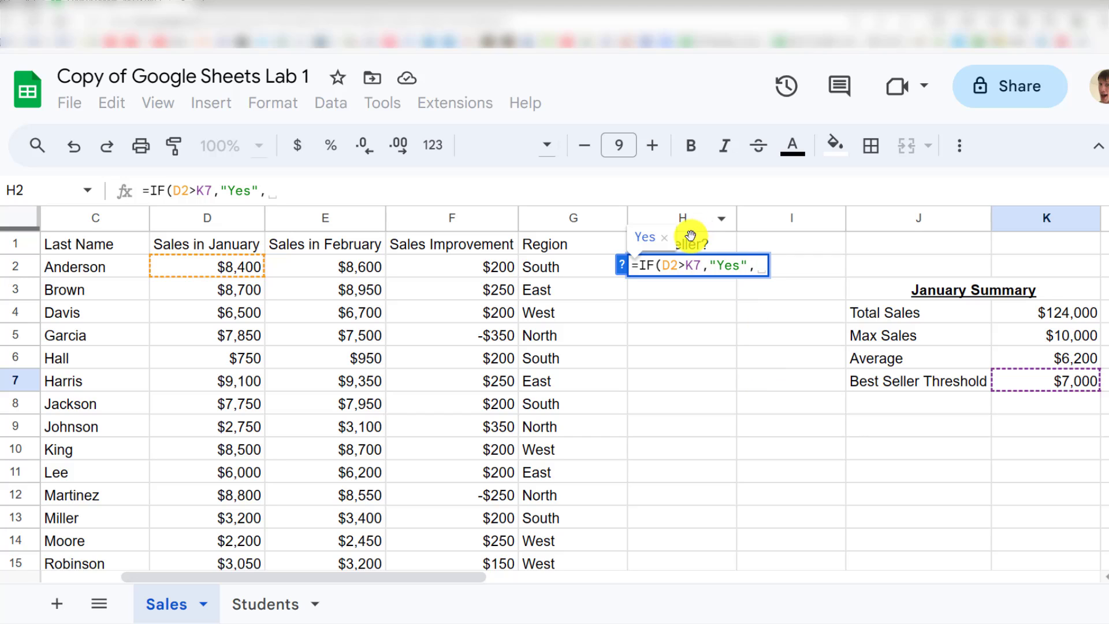
click(622, 267)
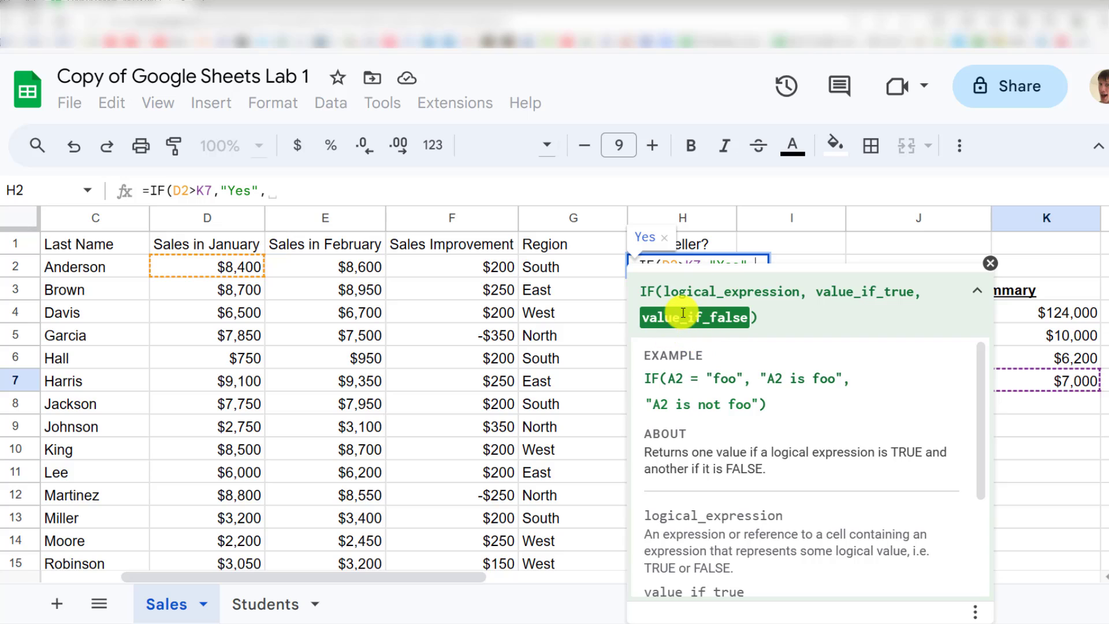
click(990, 263)
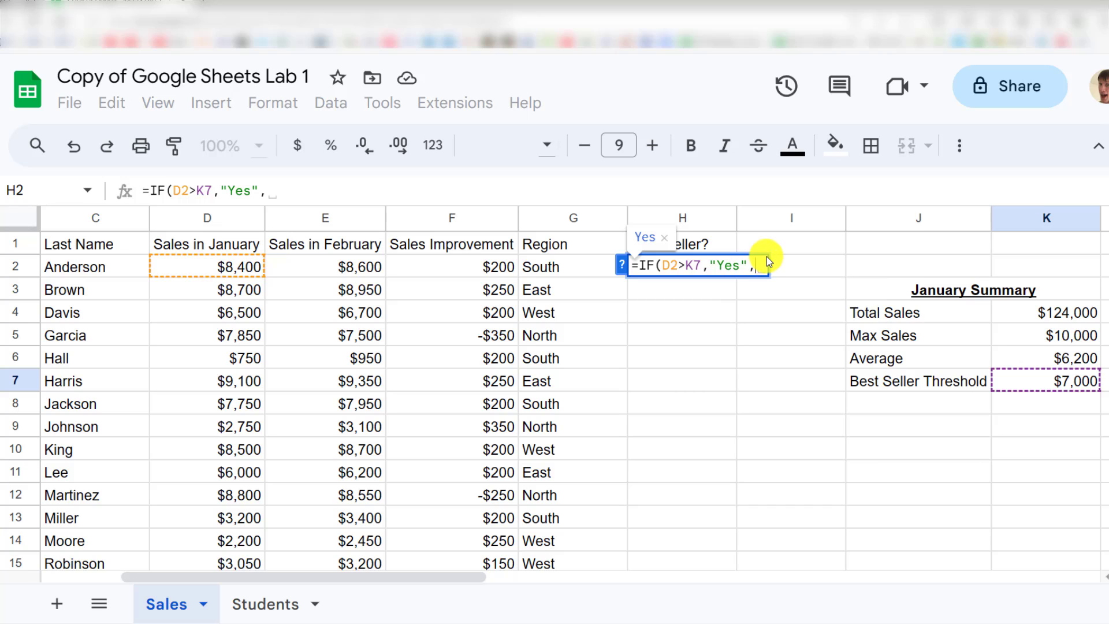
text("No)
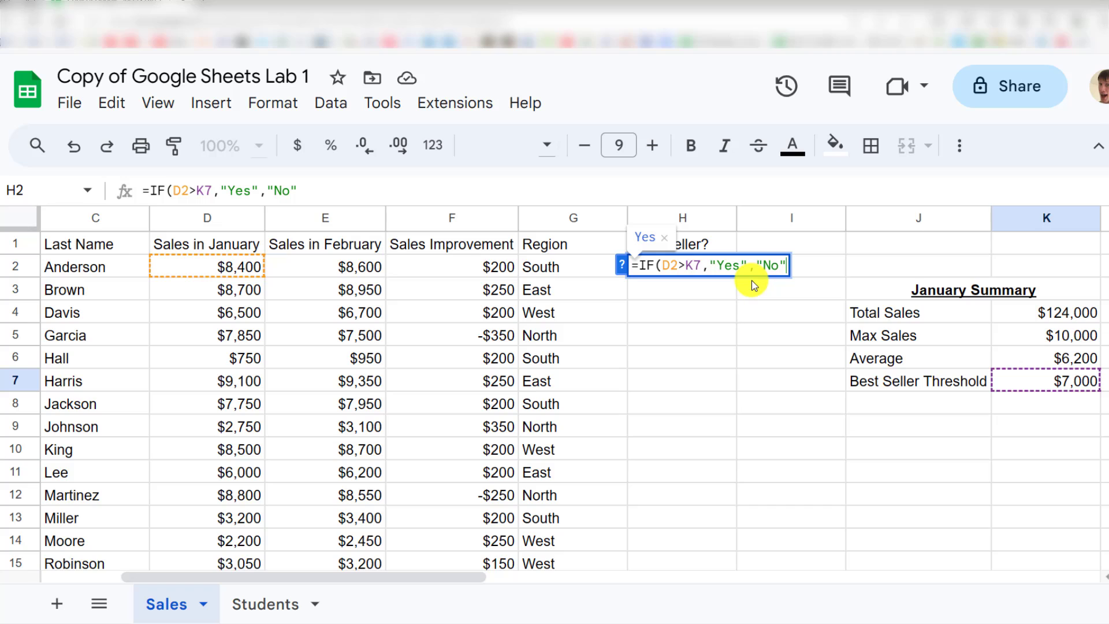
Step: Complete the formula in H2 with its closing parenthesis as =IF(D2>K7,"Yes","No") and enter it
drag(710, 264, 745, 261)
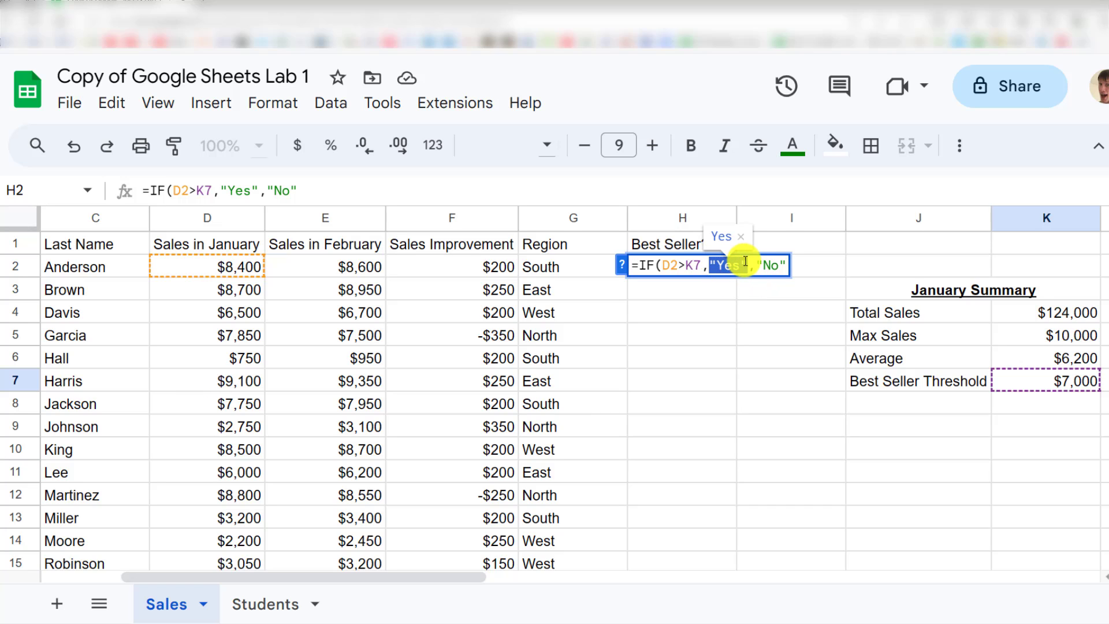
click(728, 264)
mouse_move(718, 265)
mouse_down()
mouse_move(745, 267)
mouse_move(712, 266)
mouse_up()
click(738, 263)
click(747, 265)
click(756, 266)
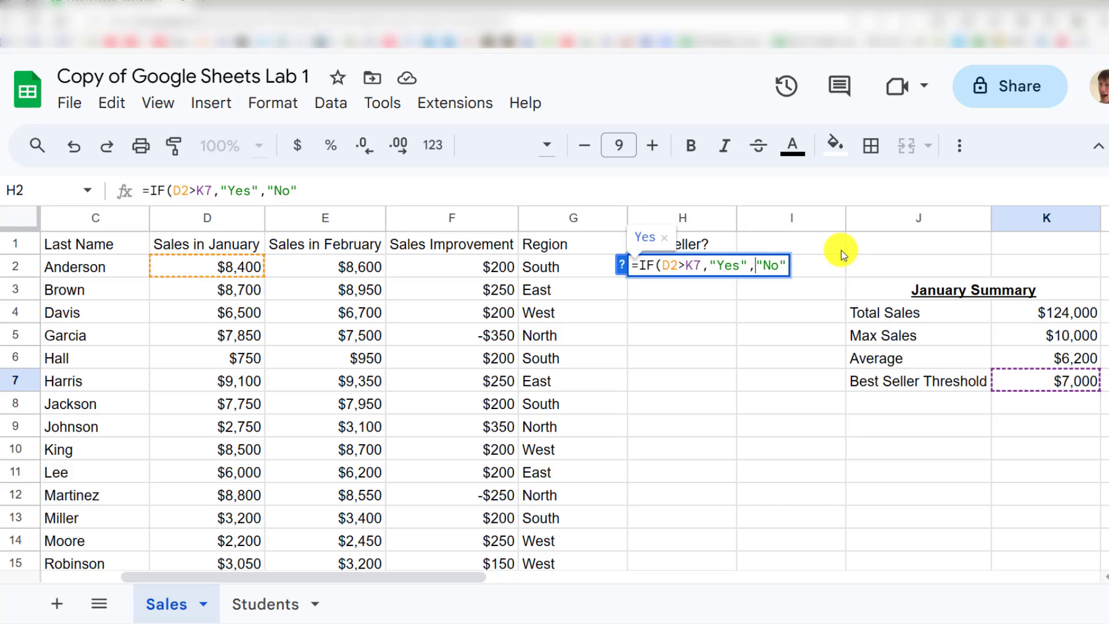
key(Right)
text())
key(Return)
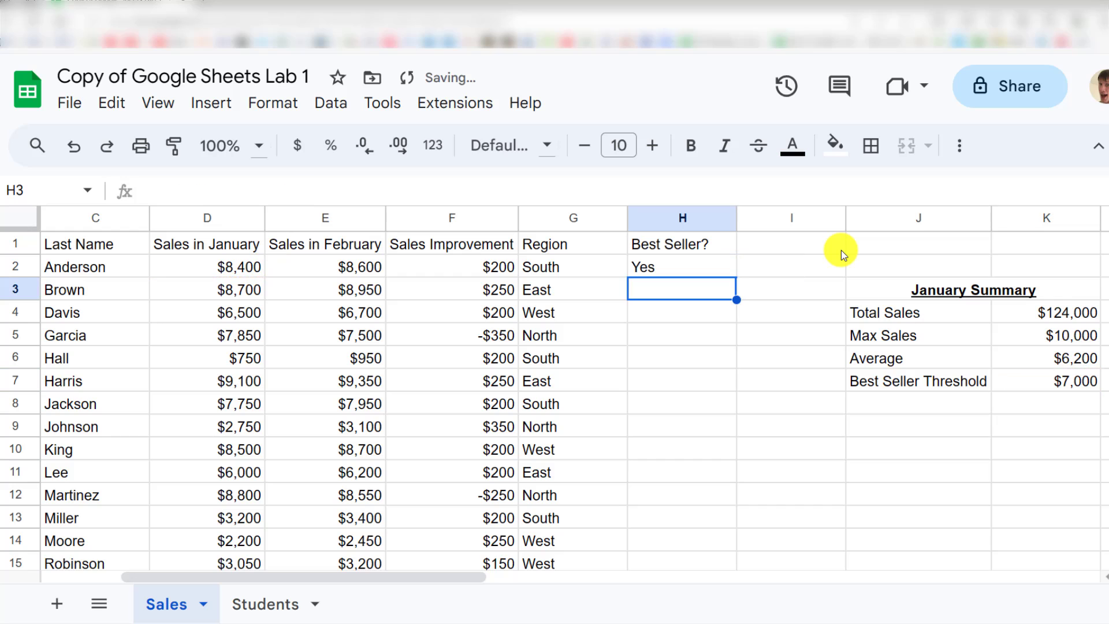
Step: Check the H2 result against the January sales in D2 and the Best Seller Threshold in K7
click(674, 269)
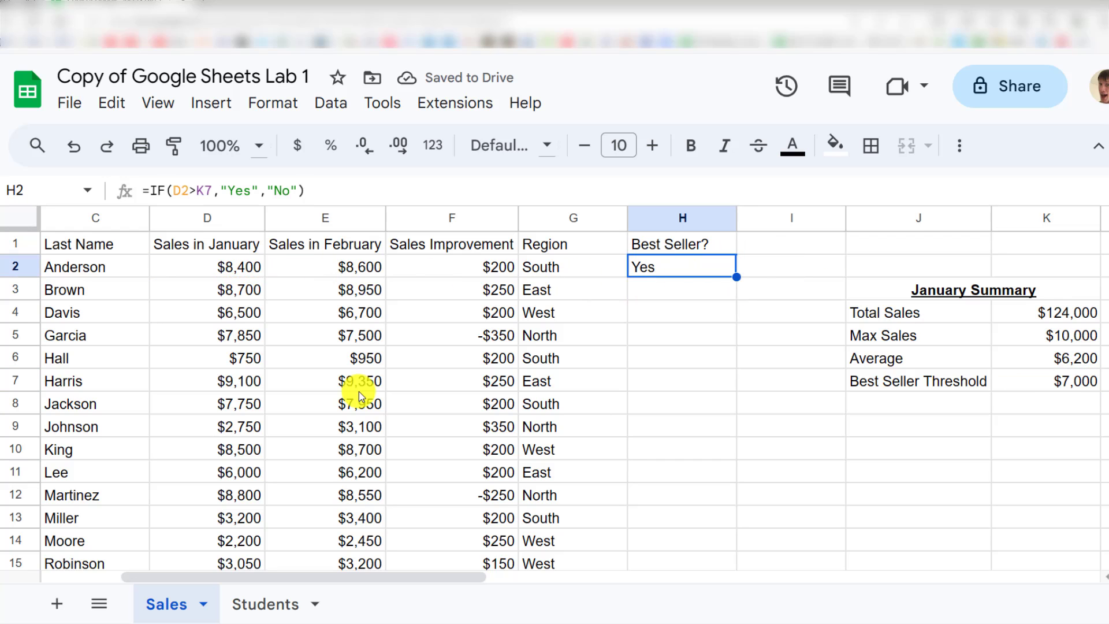
mouse_move(235, 576)
mouse_down()
mouse_move(194, 576)
mouse_move(241, 573)
mouse_up()
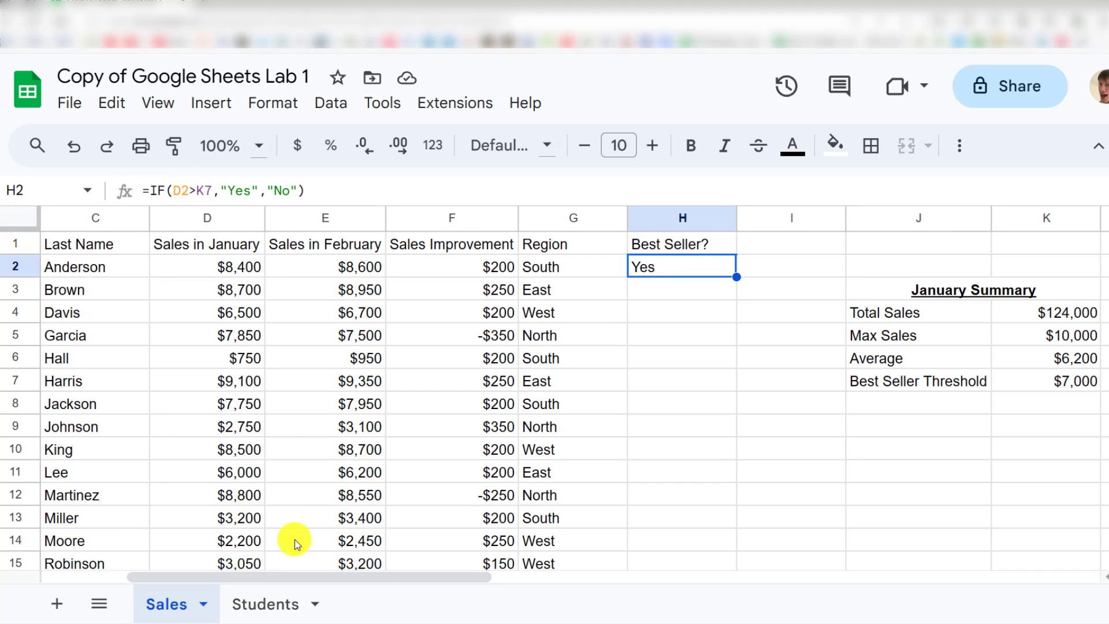
click(229, 263)
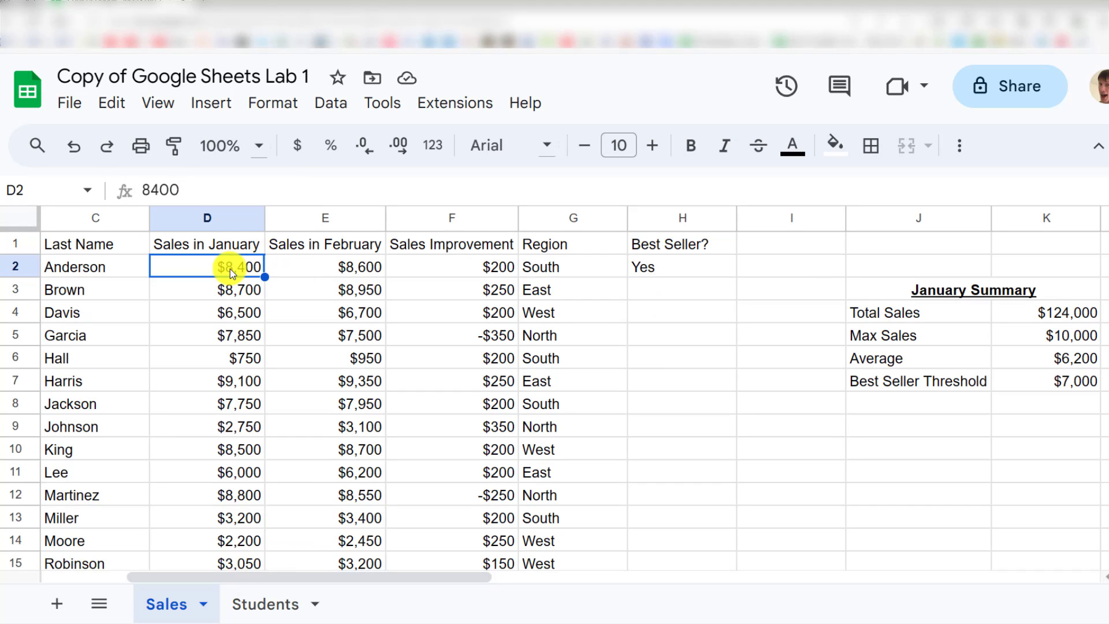
click(1063, 383)
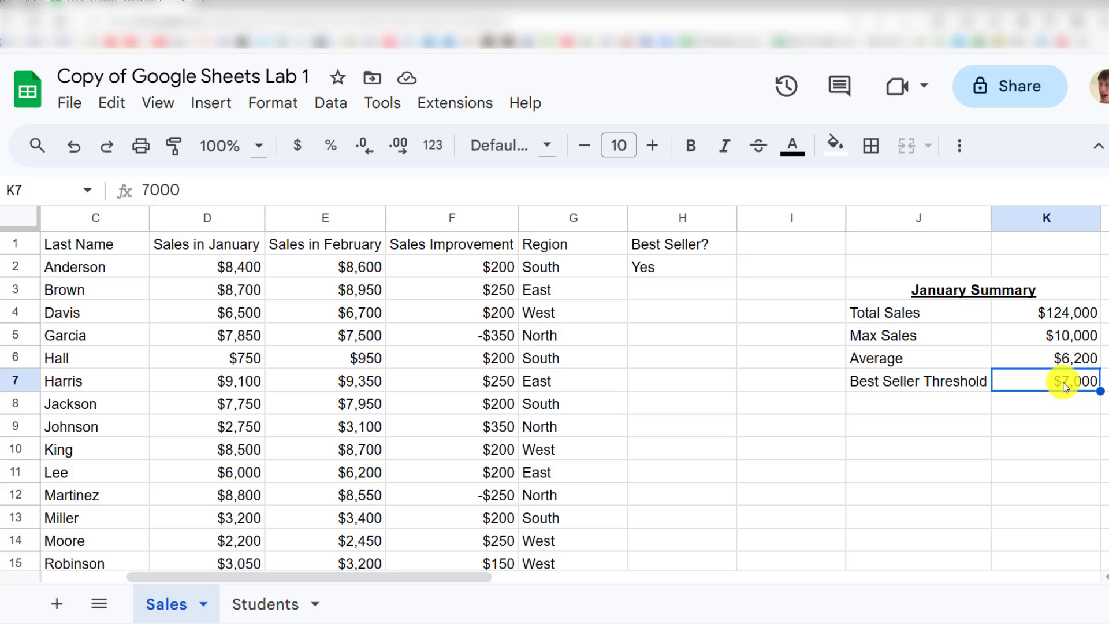
click(223, 270)
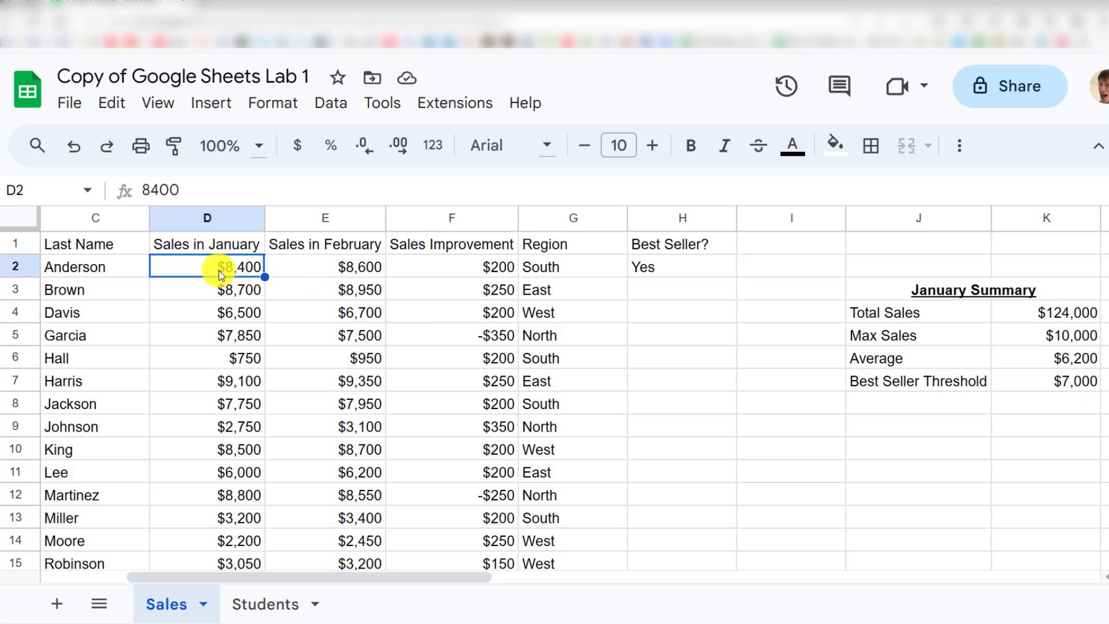
click(1048, 381)
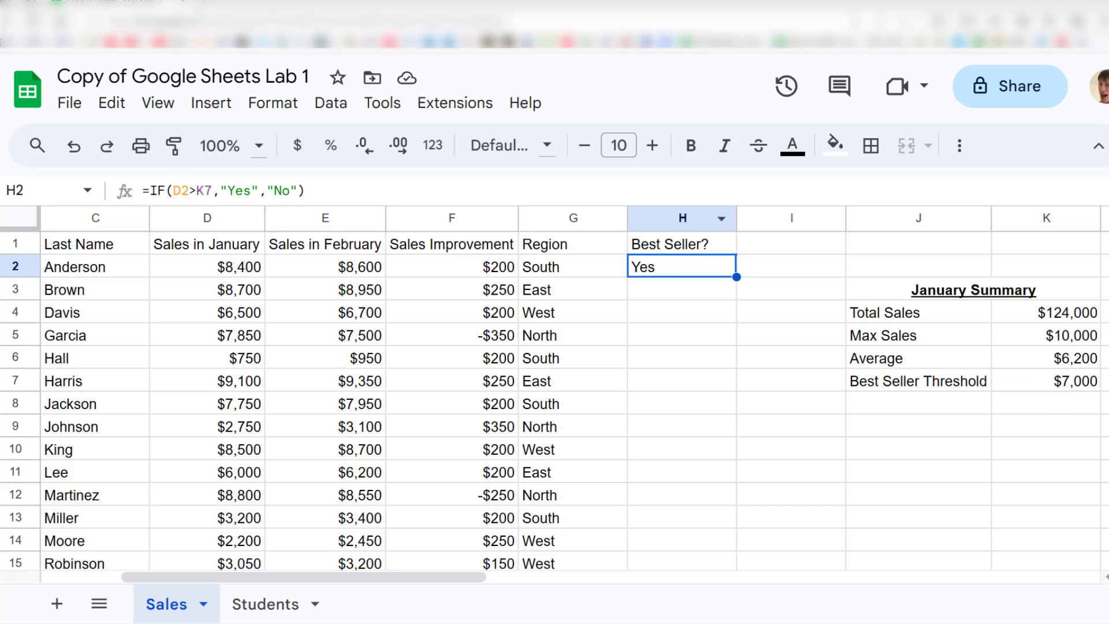
Step: Make the threshold reference in H2's formula absolute, giving =IF(D2>$K$7,"Yes","No"), and accept the suggested autofill for the rest of the Best Seller? column
double_click(695, 269)
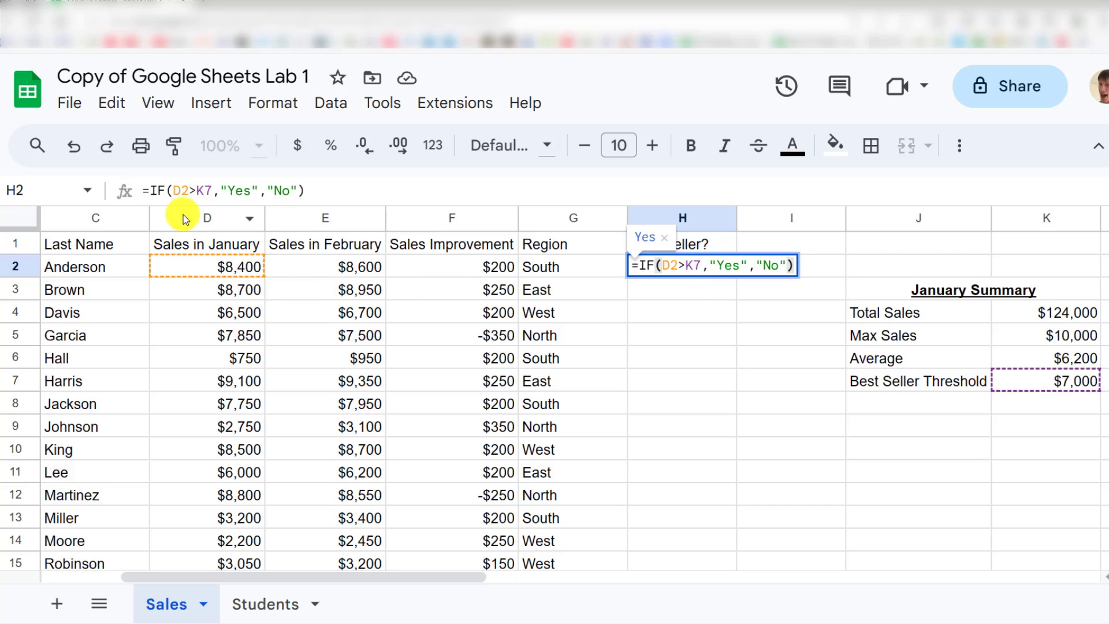
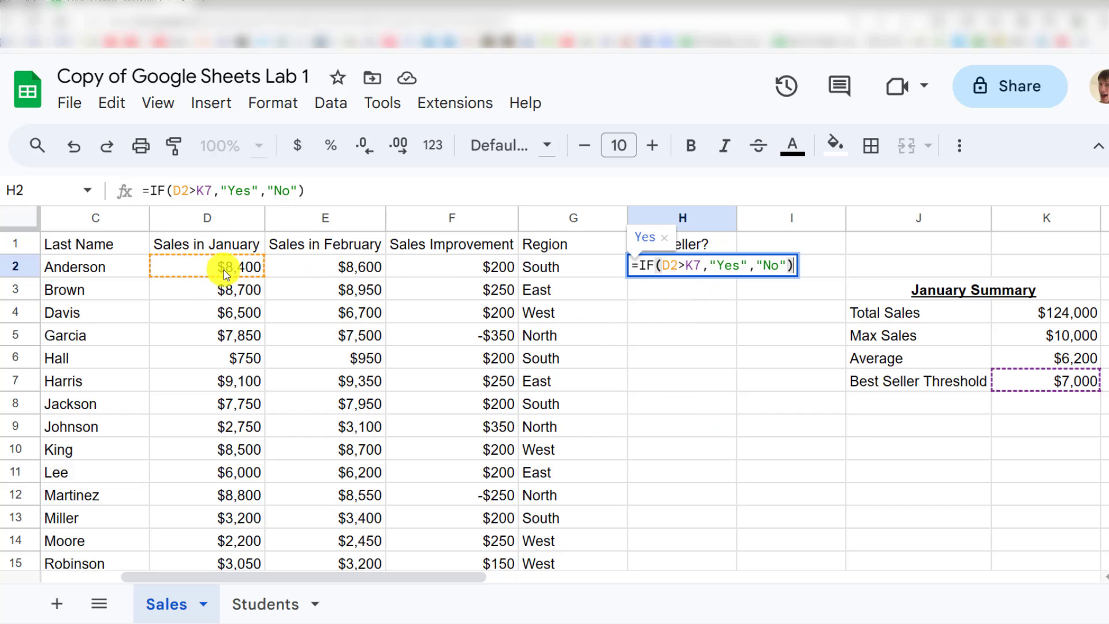
double_click(179, 191)
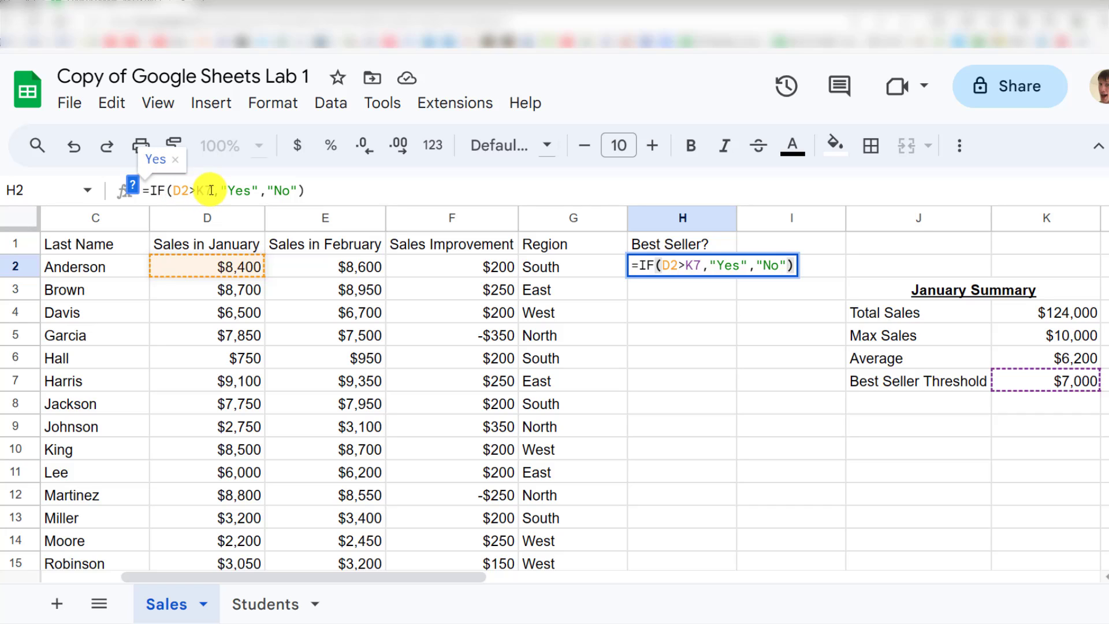
double_click(202, 190)
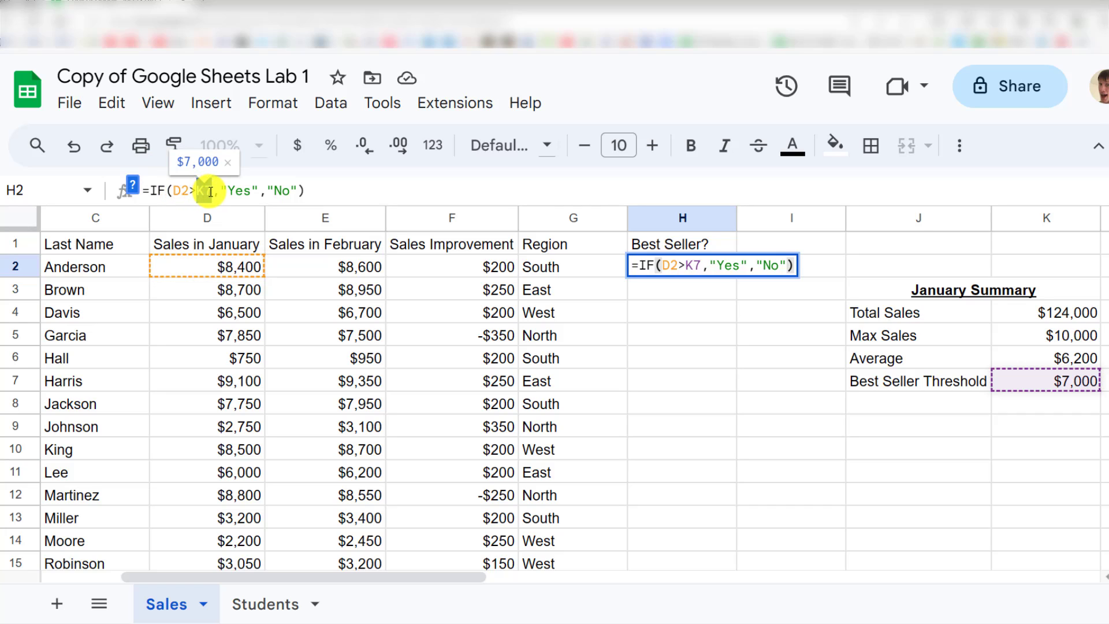
click(213, 191)
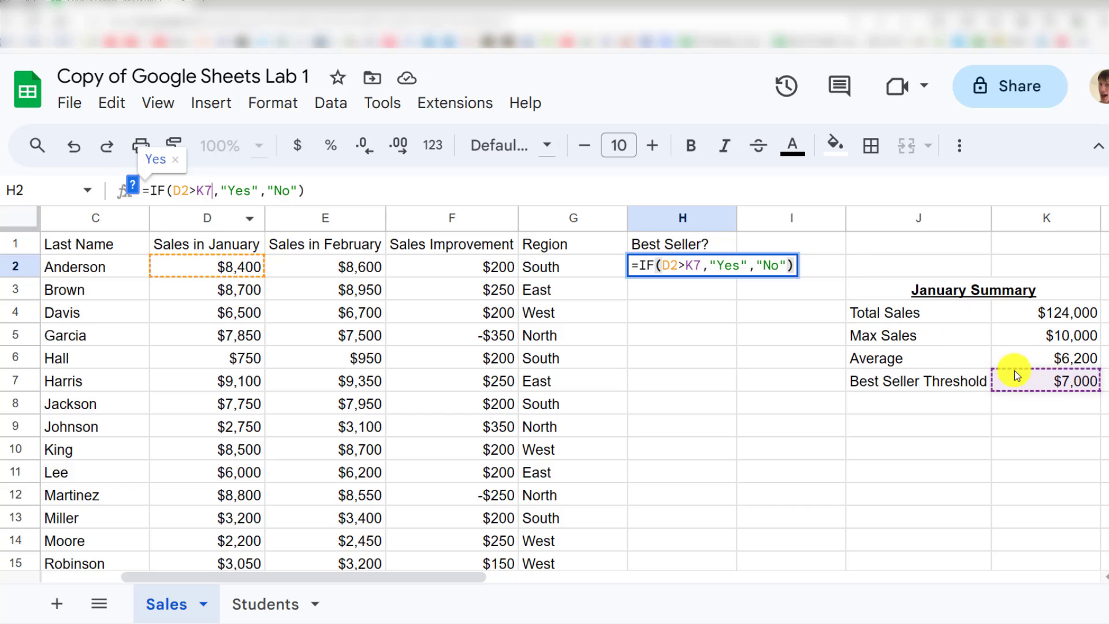
click(702, 266)
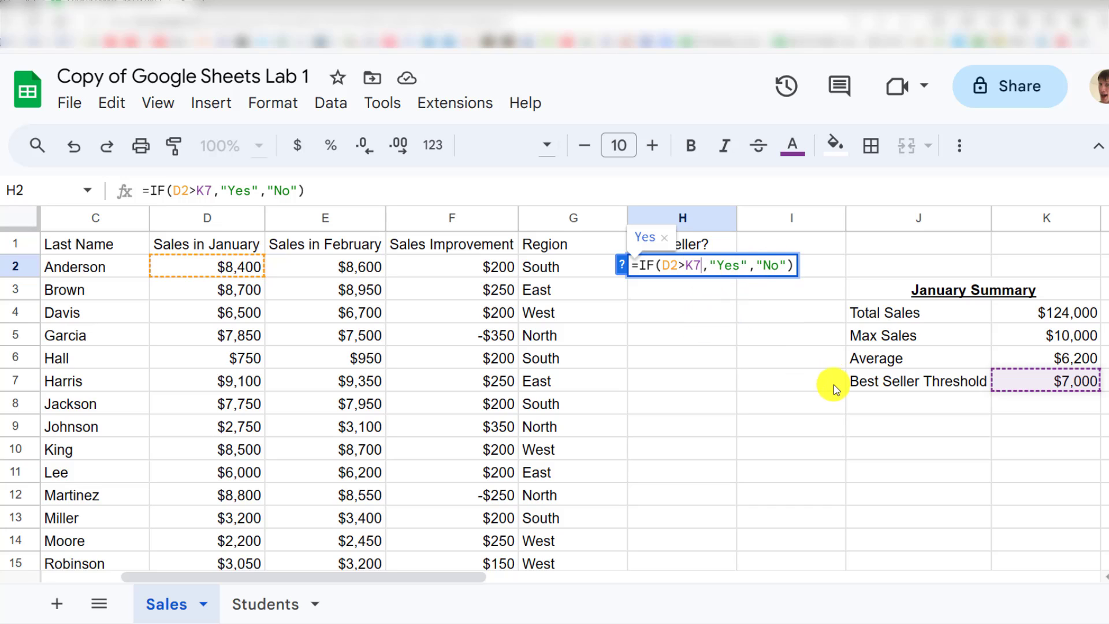
key(F4)
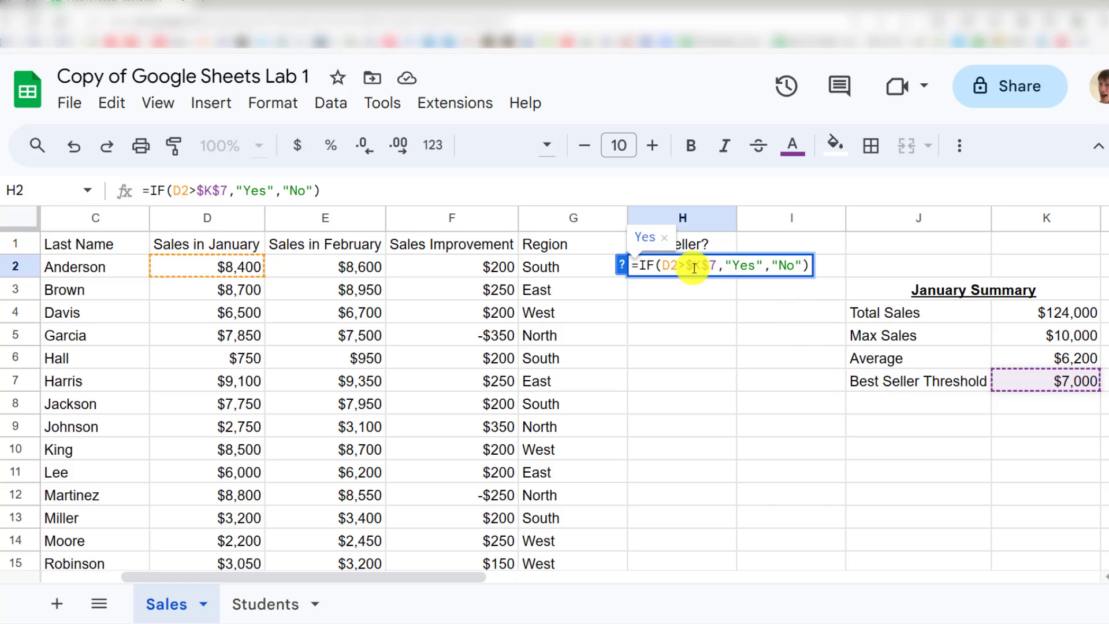
mouse_move(687, 267)
mouse_down()
mouse_move(714, 267)
mouse_move(703, 265)
mouse_up()
click(713, 265)
click(716, 265)
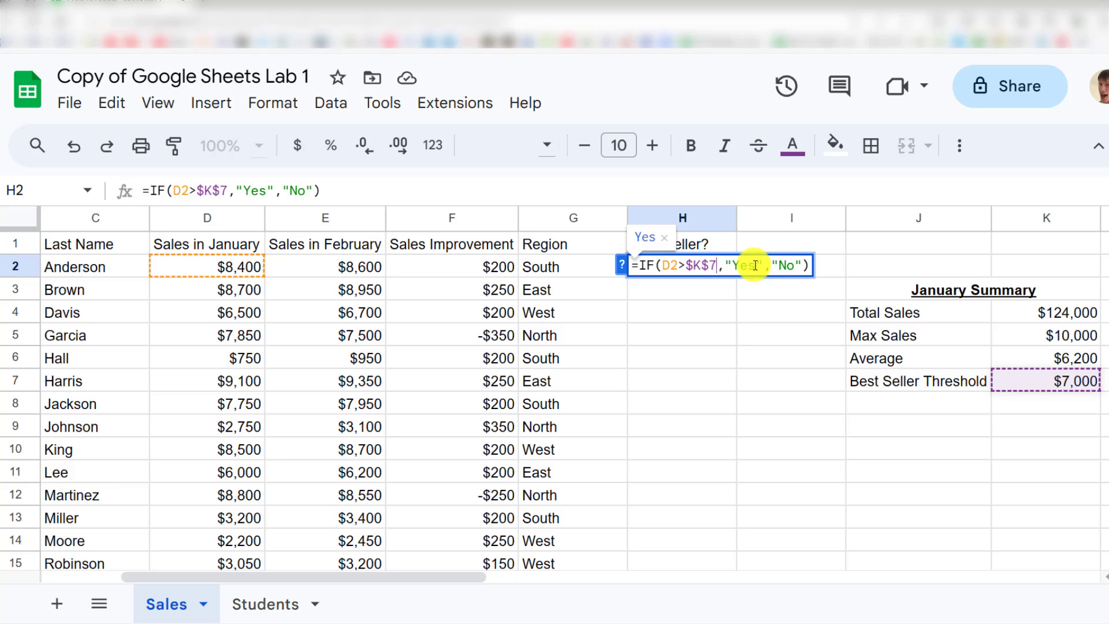
key(Return)
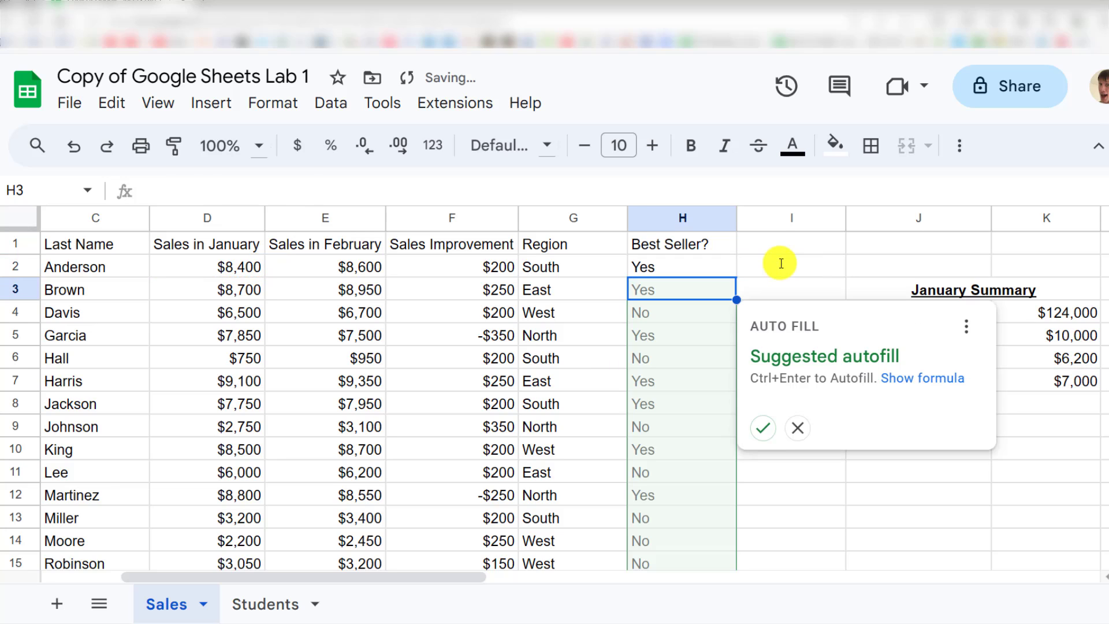
click(762, 428)
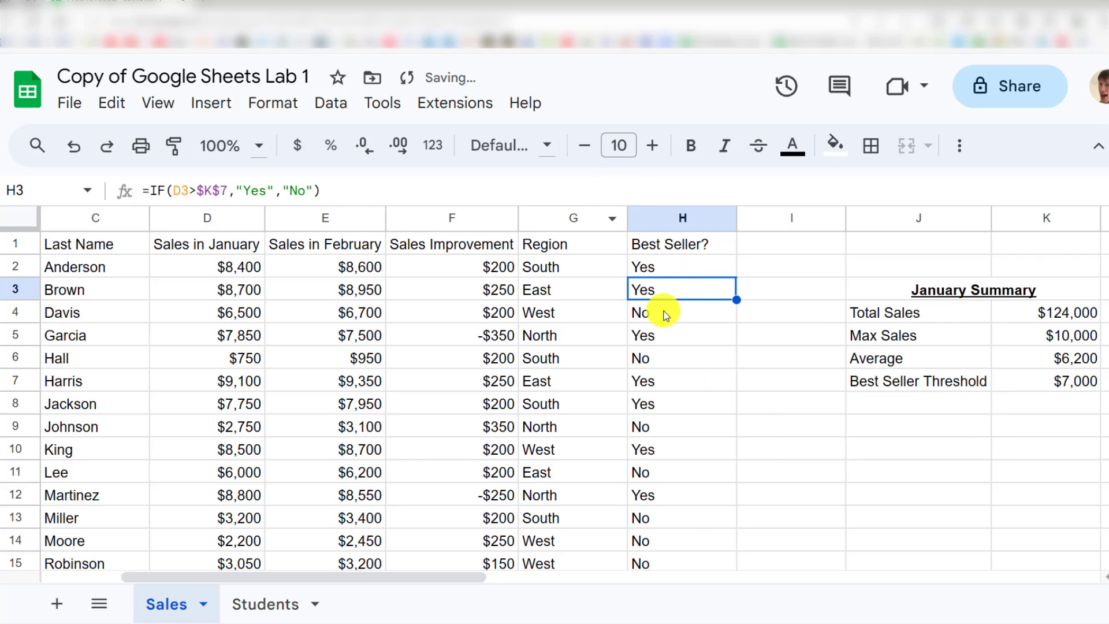
Step: Examine the filled Best Seller? formulas from H3 down to H9 and in H2, comparing their January sales and threshold references
double_click(642, 290)
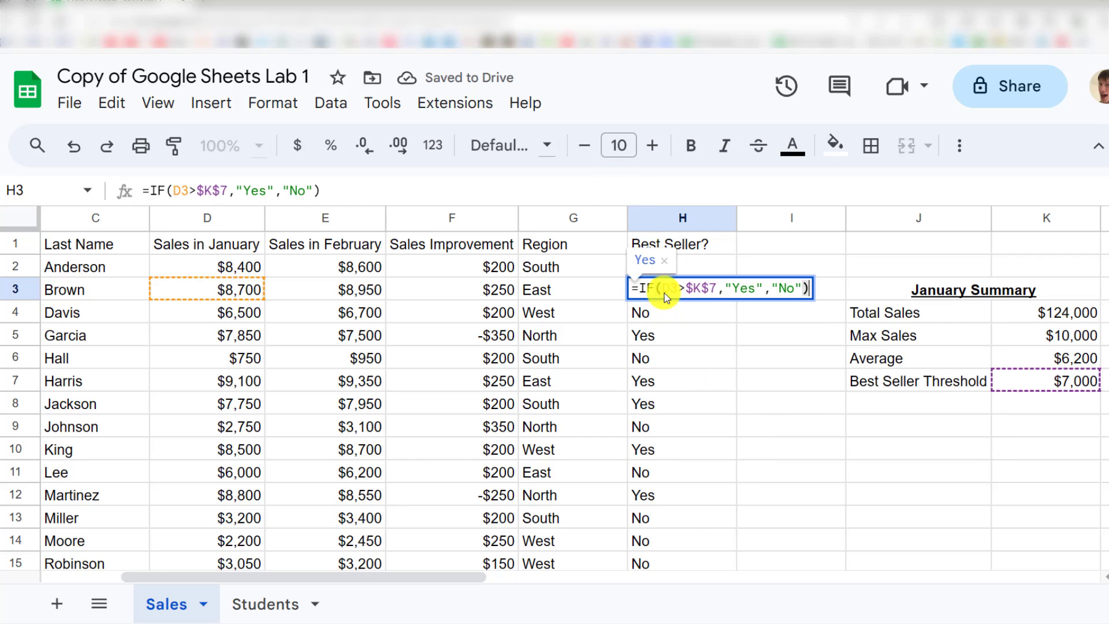
double_click(705, 314)
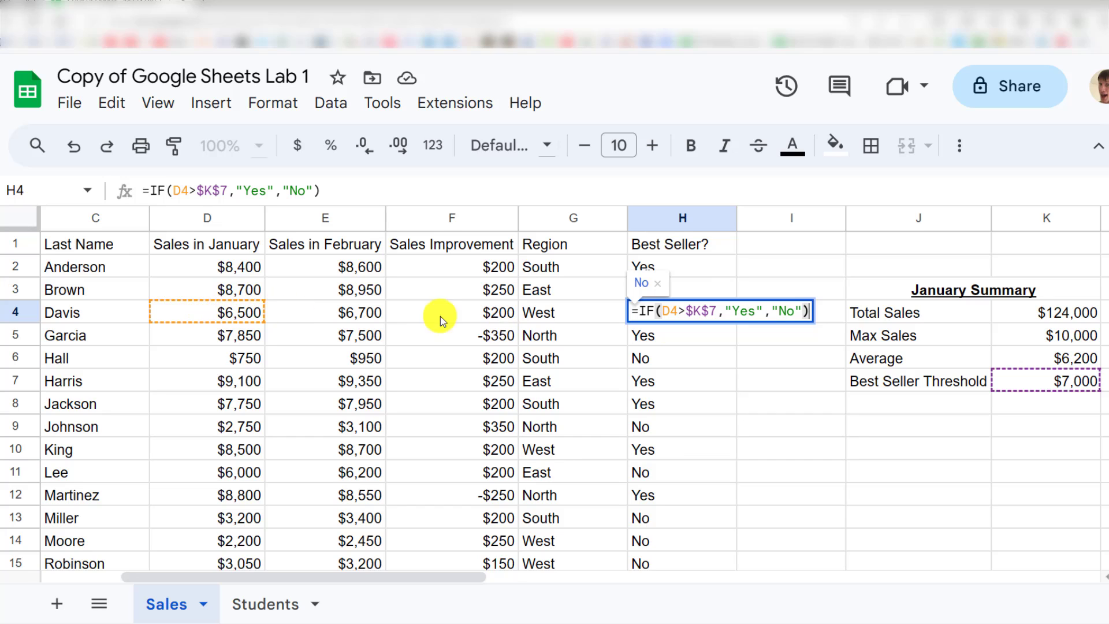
double_click(702, 342)
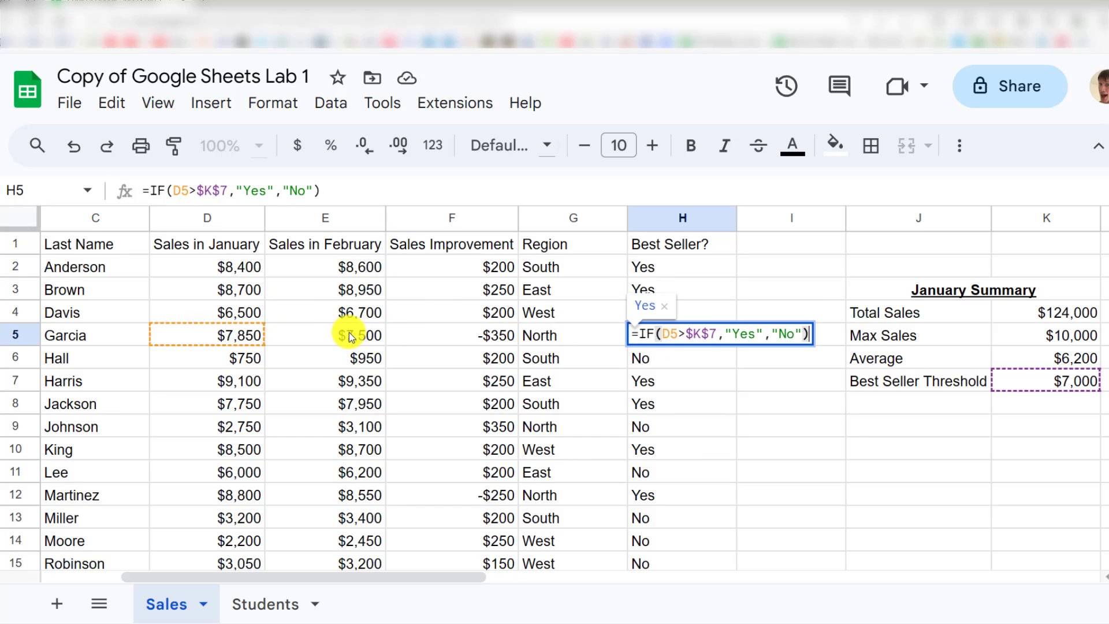
double_click(668, 356)
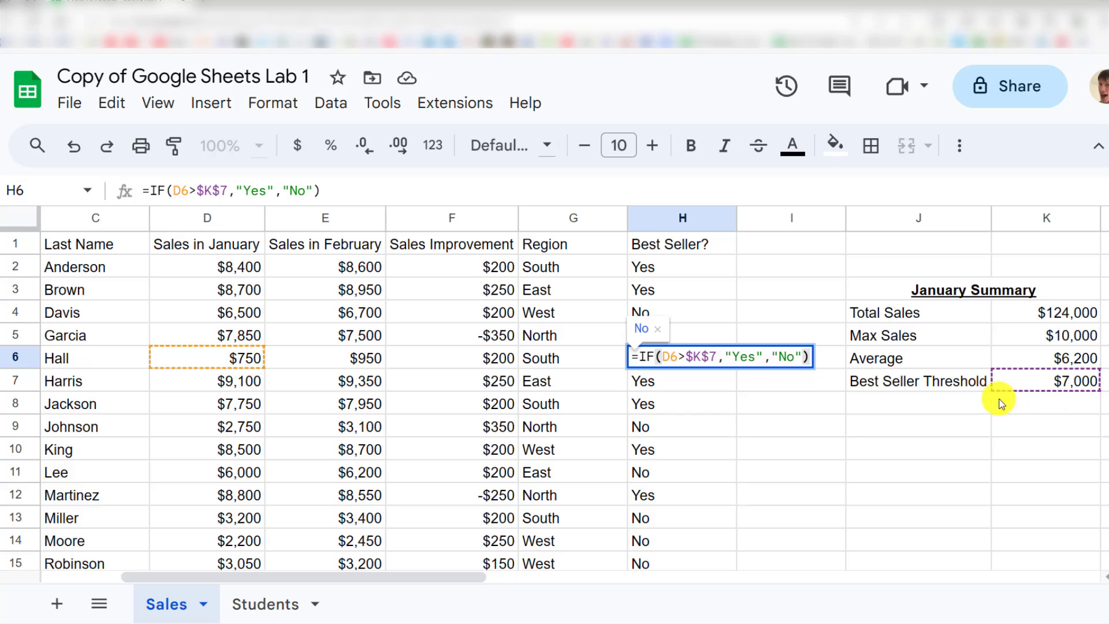
double_click(699, 381)
click(702, 410)
click(702, 433)
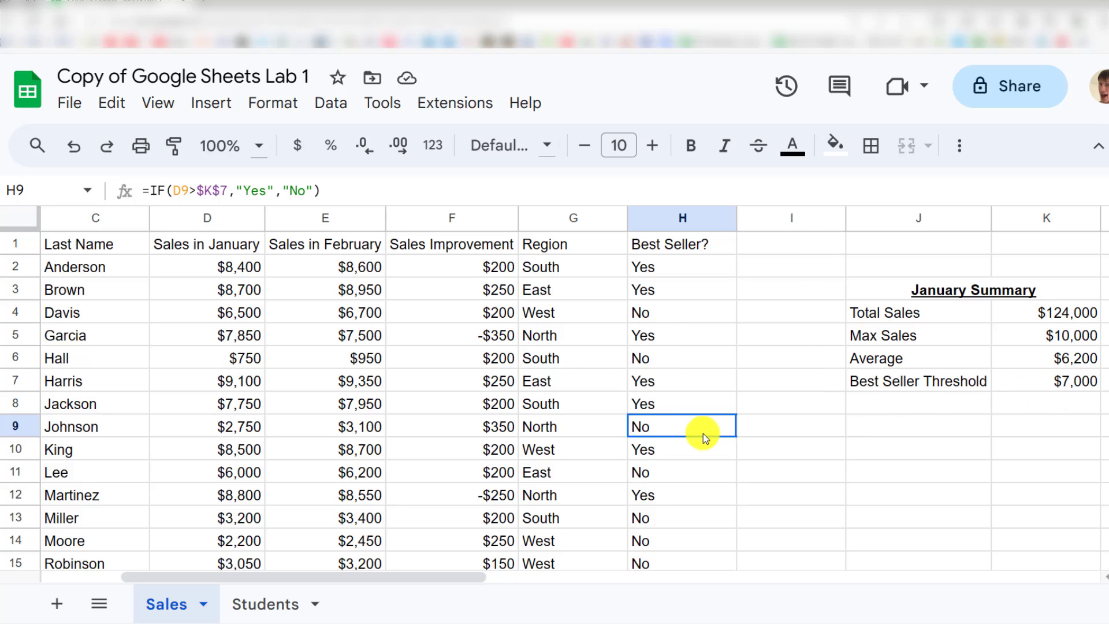
double_click(702, 433)
click(700, 272)
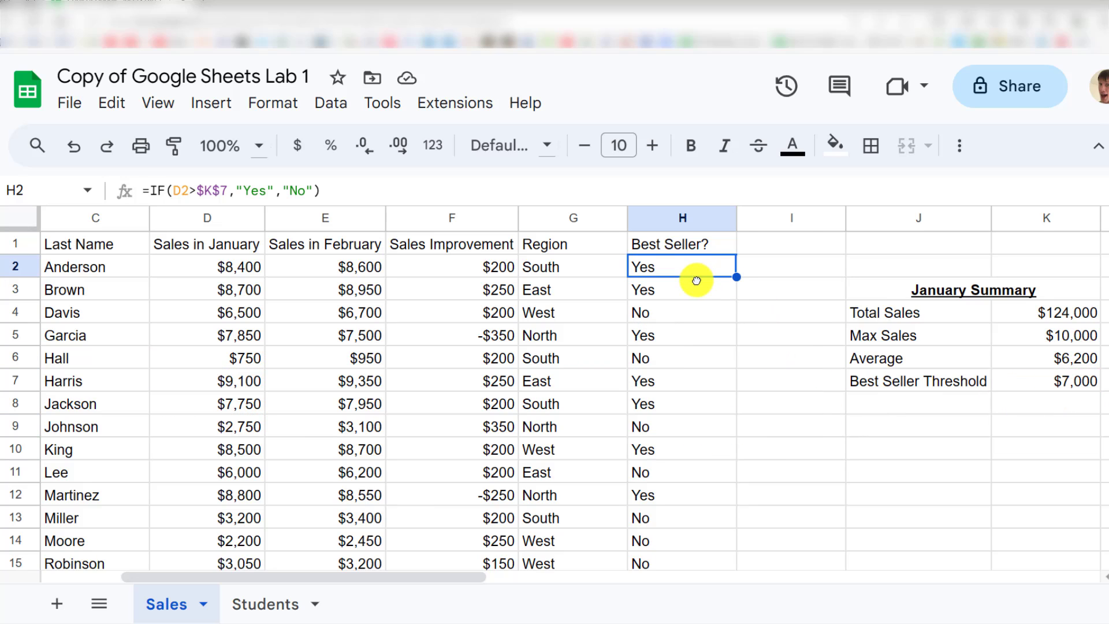
Step: Clear the filled Best Seller? formulas from H3:H21
click(696, 282)
key(ctrl+shift+Down)
key(Delete)
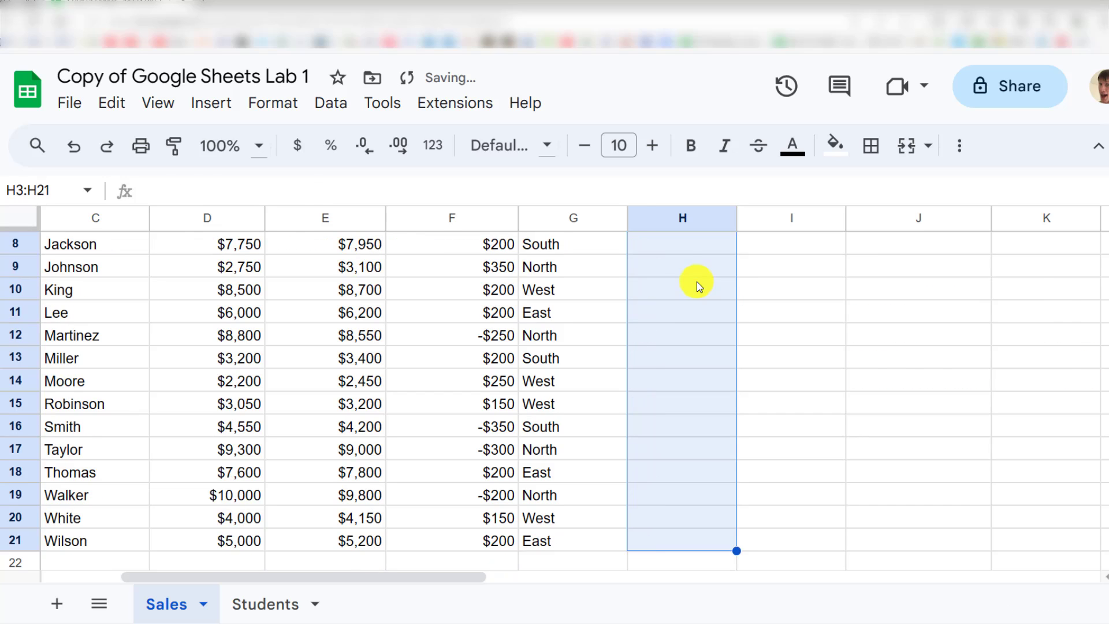
Step: Change the threshold reference in H2's formula back to the relative K7 and enter =IF(D2>K7,"Yes","No")
key(Up)
key(Up)
key(Down)
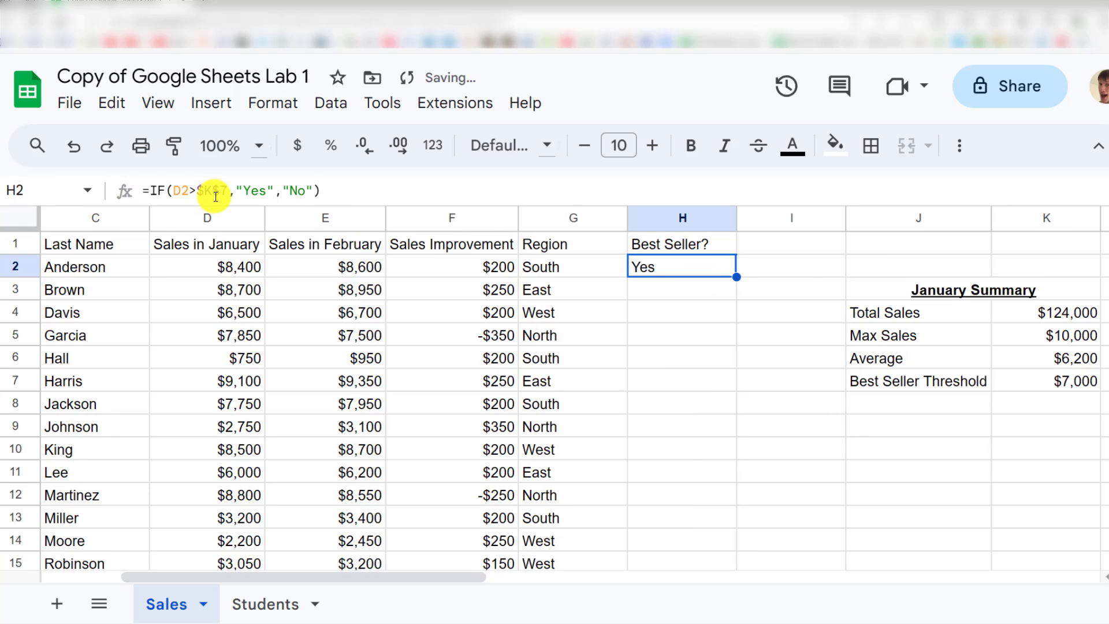
drag(226, 192, 200, 195)
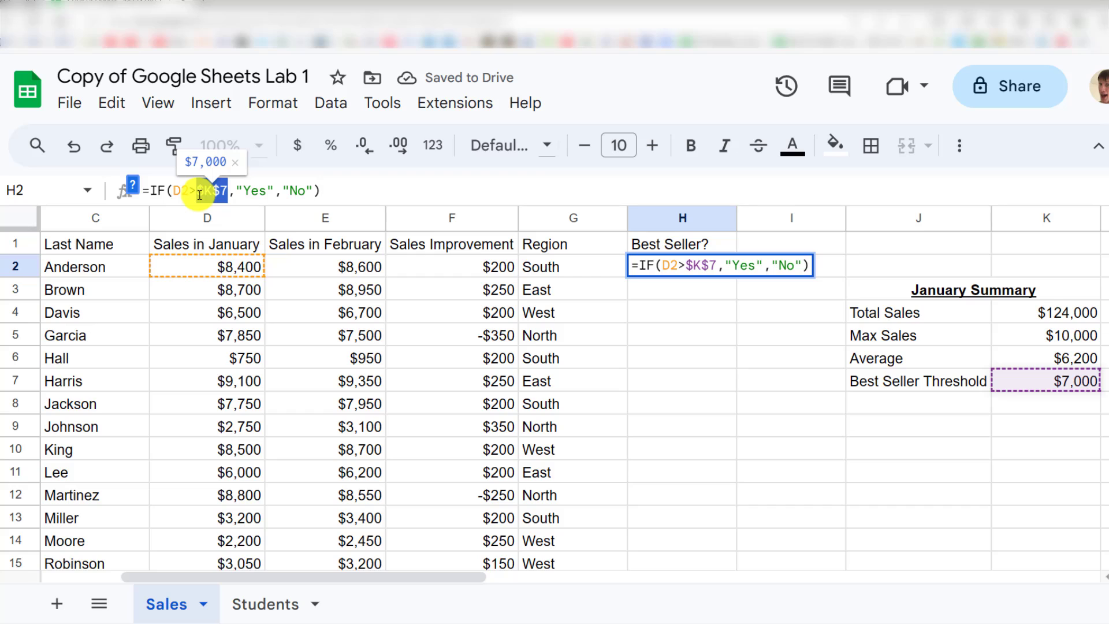
key(BackSpace)
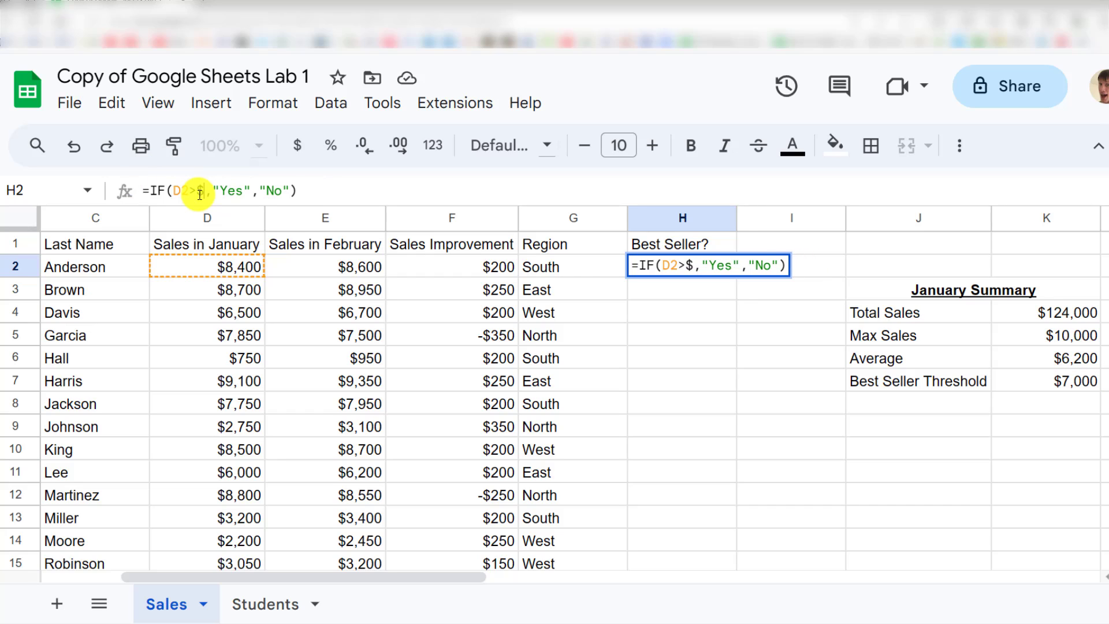
text(K$7)
key(Return)
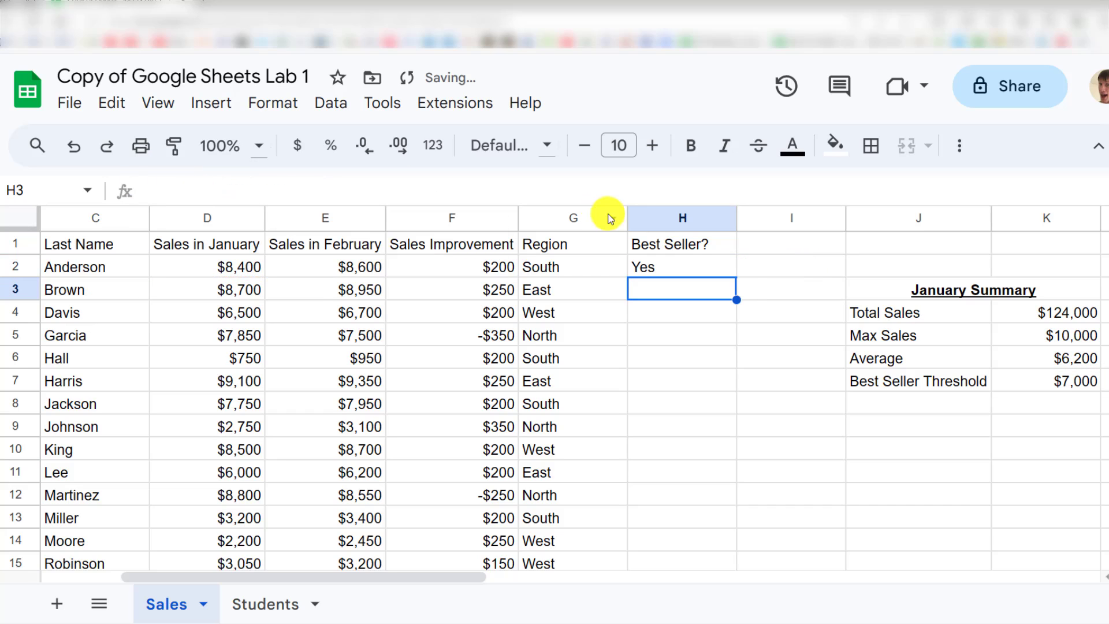
Step: Reject the suggested formula correction and fill H2's relative-reference formula down through H21
click(732, 271)
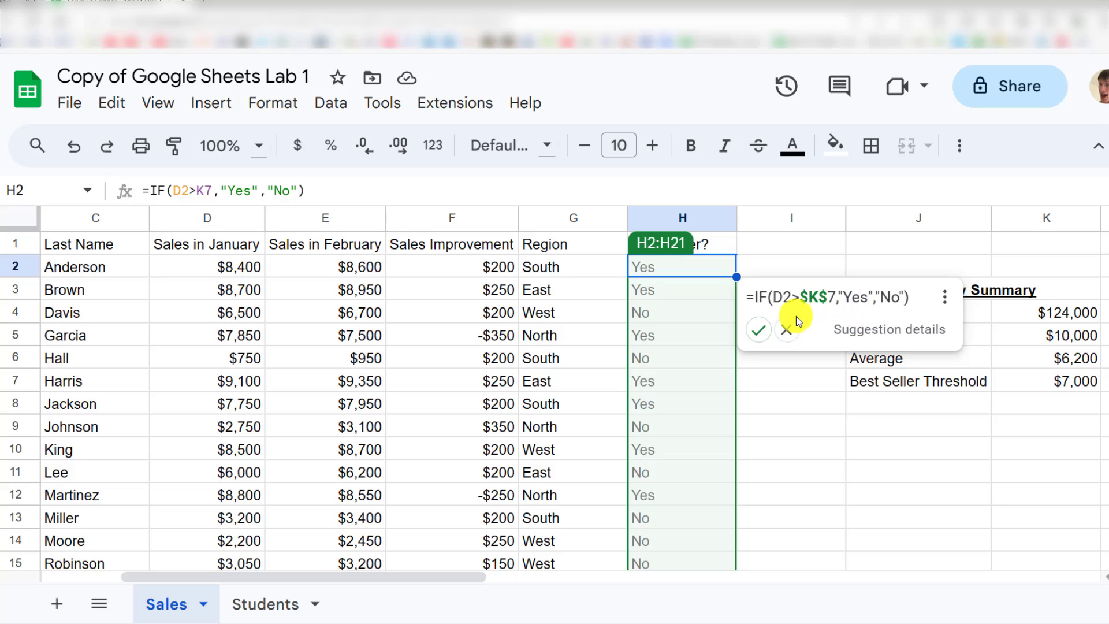
click(788, 330)
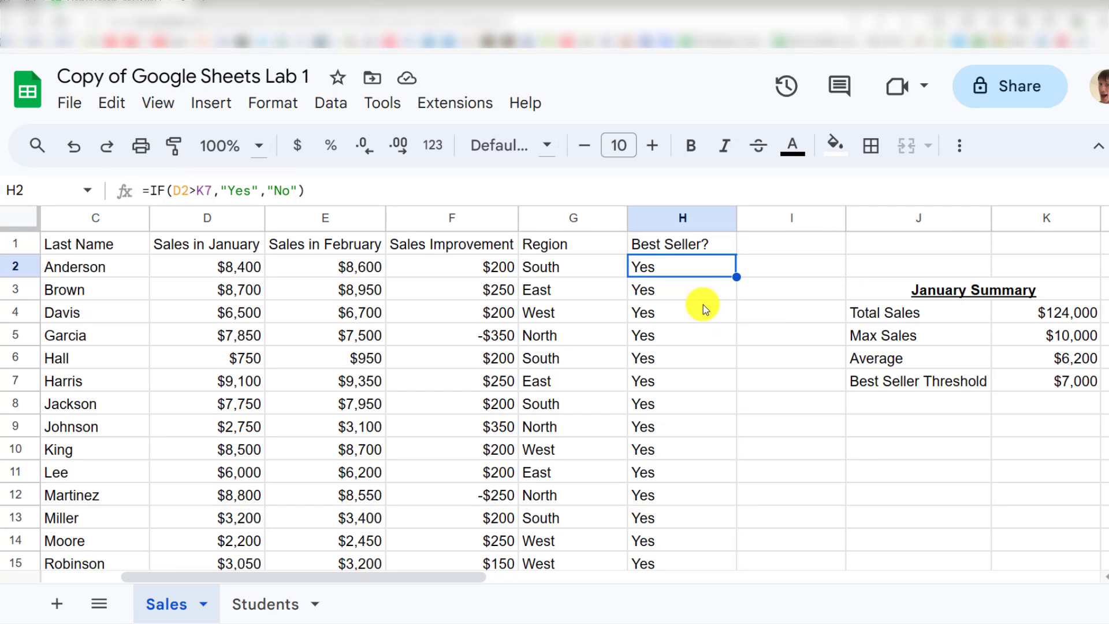
click(692, 284)
scroll(688, 292, down, 4)
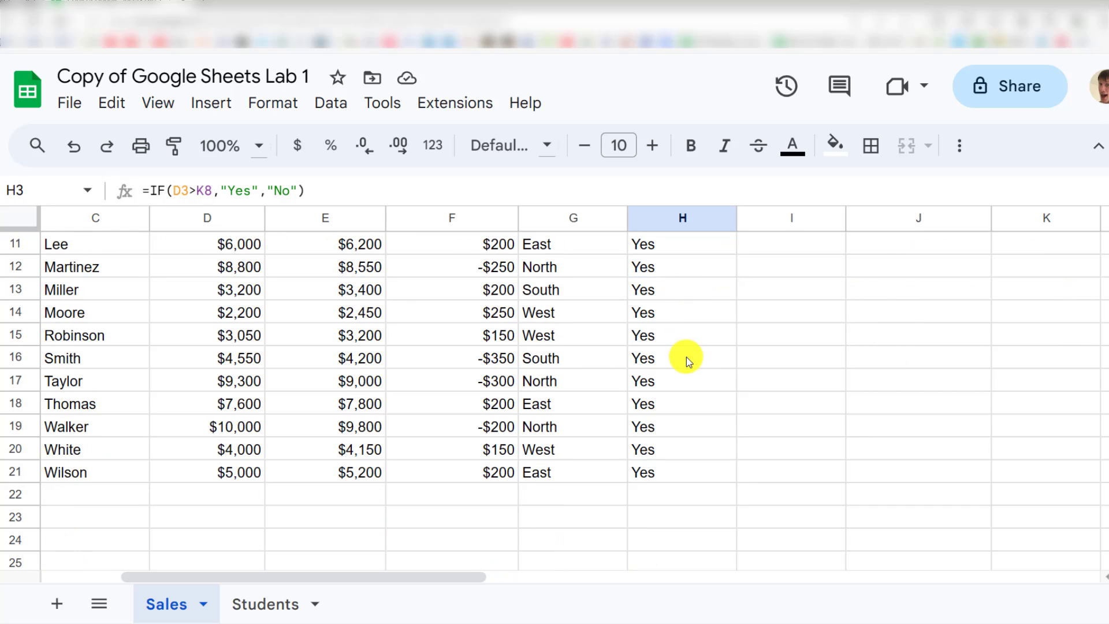
scroll(688, 386, up, 4)
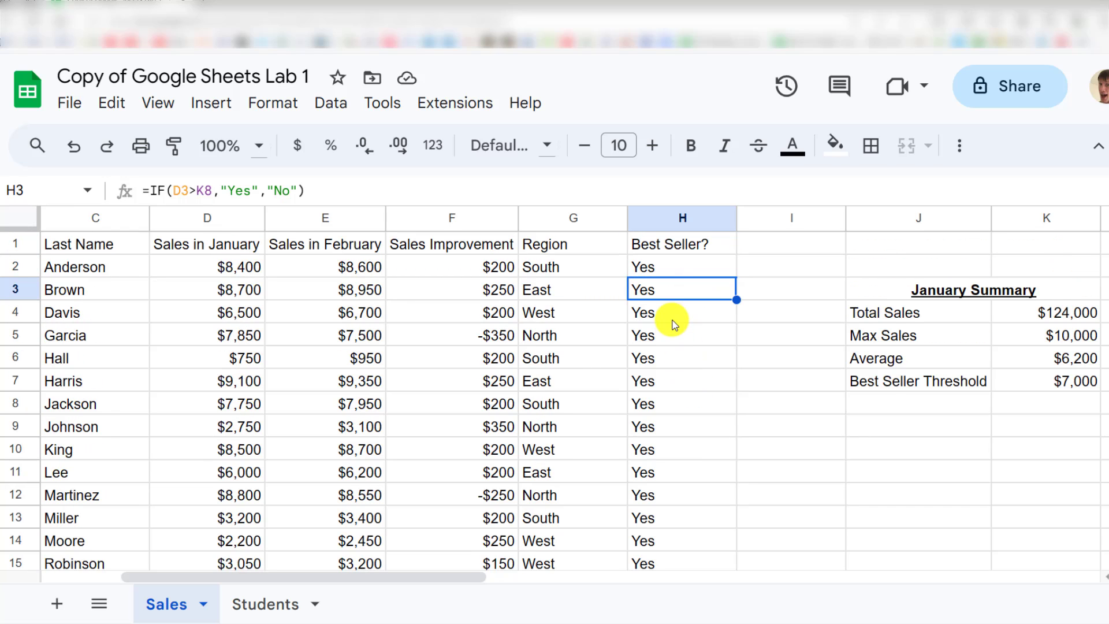
Step: Examine the formulas in H5, H3 and H4 to see which cells their threshold references point to
click(667, 334)
double_click(666, 334)
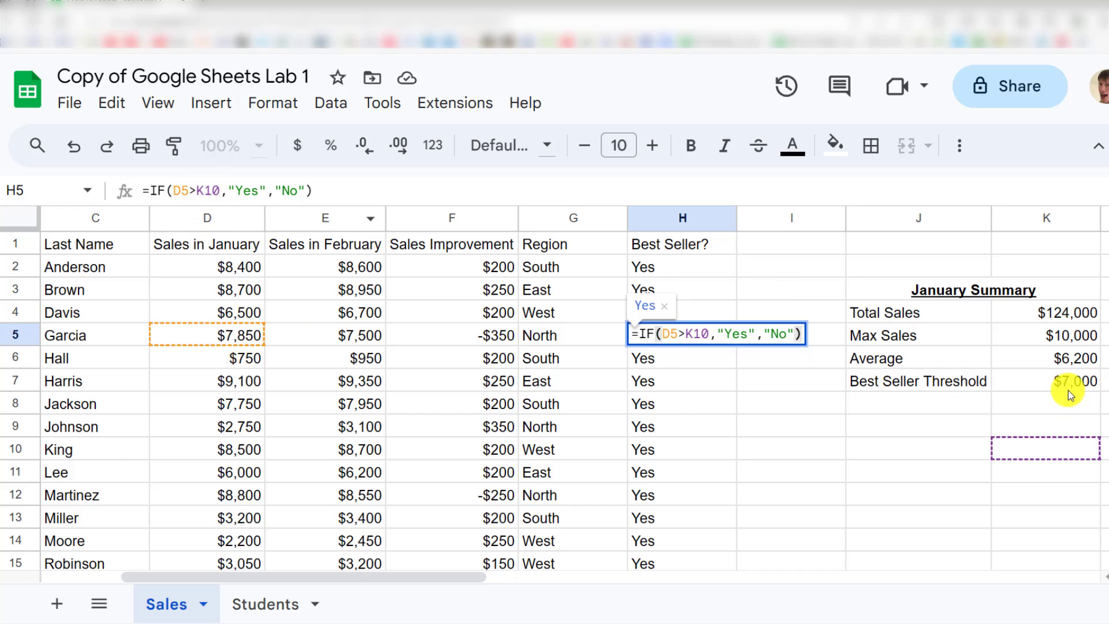
click(704, 283)
double_click(705, 283)
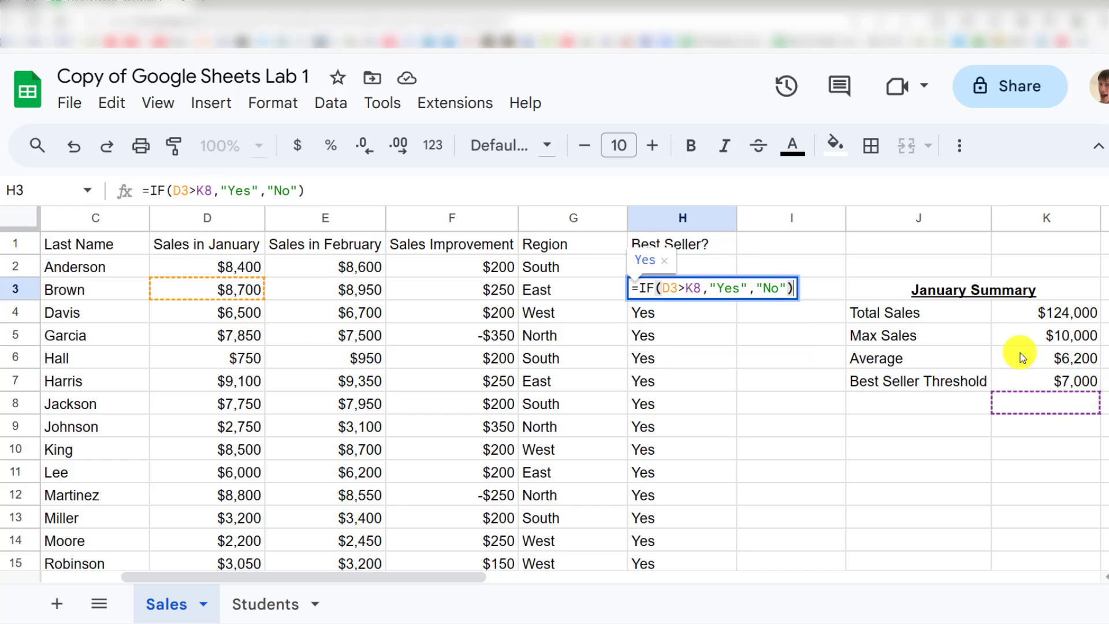
click(673, 313)
triple_click(673, 313)
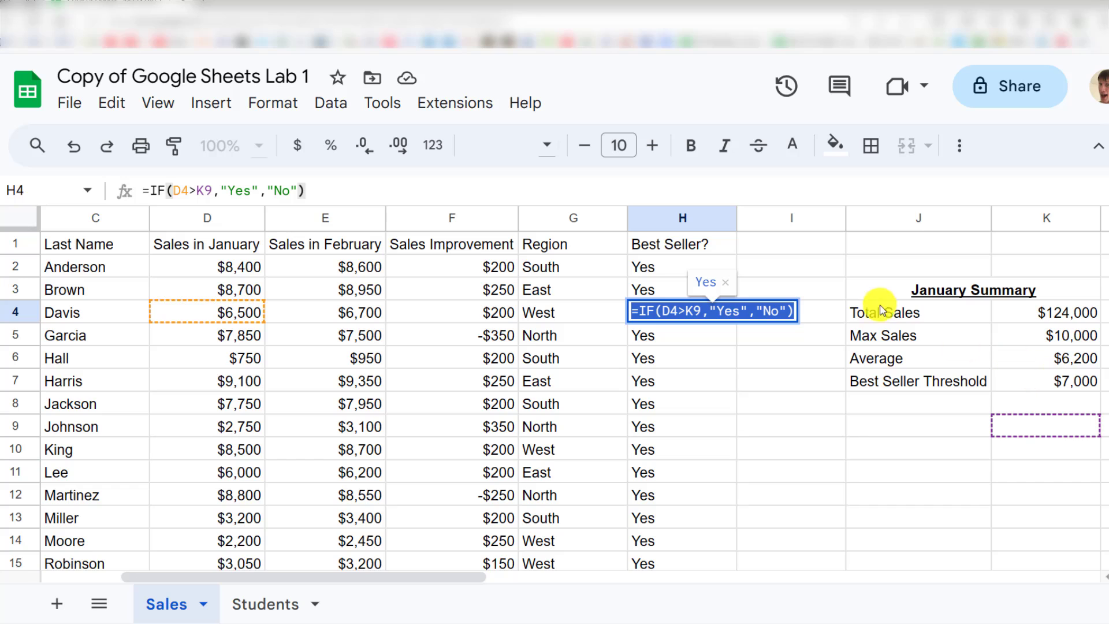
click(867, 281)
Step: Make the threshold reference in H2 absolute as =IF(D2>$K$7,"Yes","No") and fill the formula down through H21
double_click(710, 267)
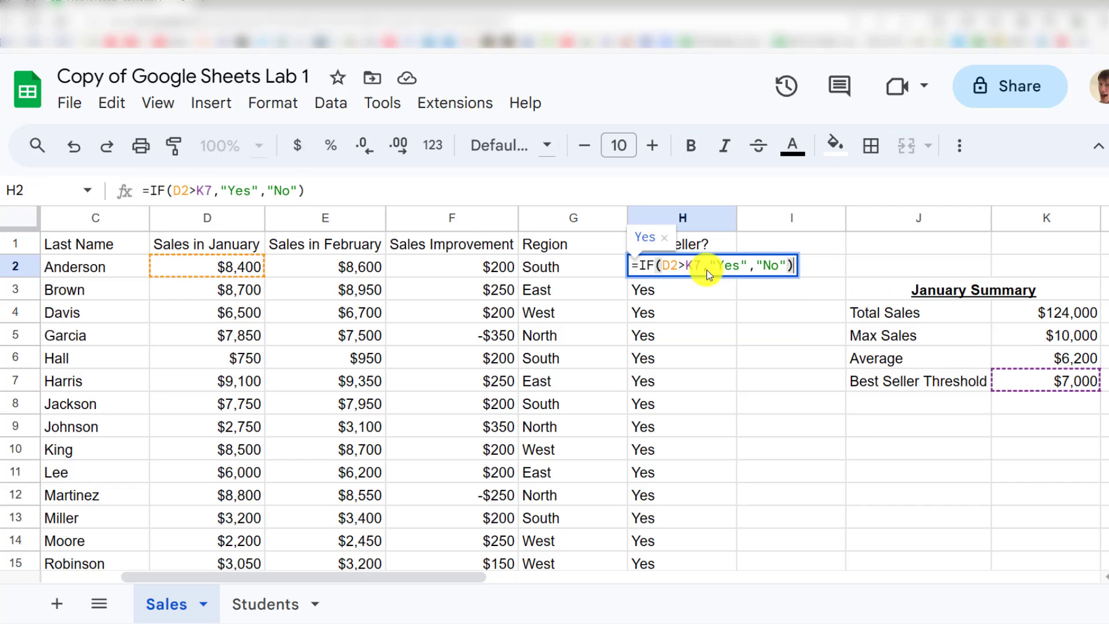
click(209, 190)
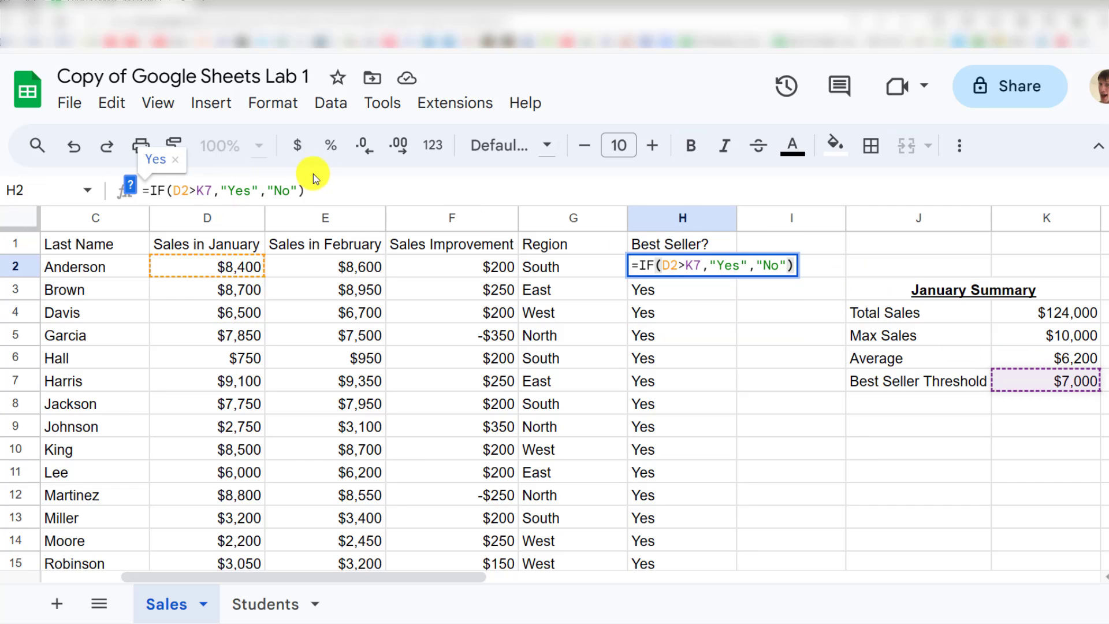
key(F4)
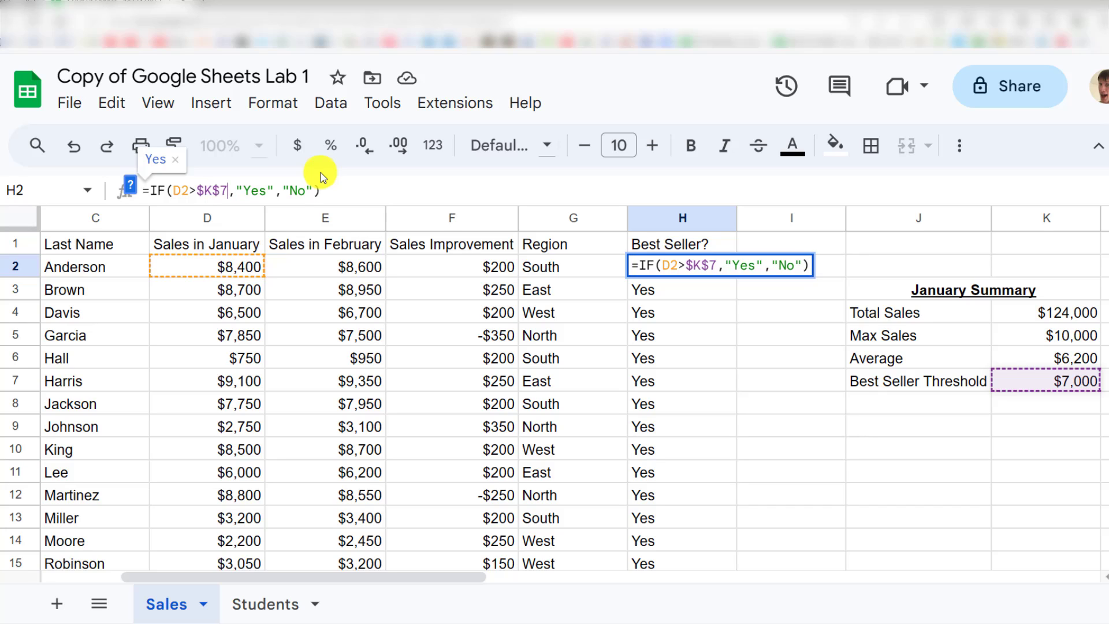
key(Return)
click(703, 271)
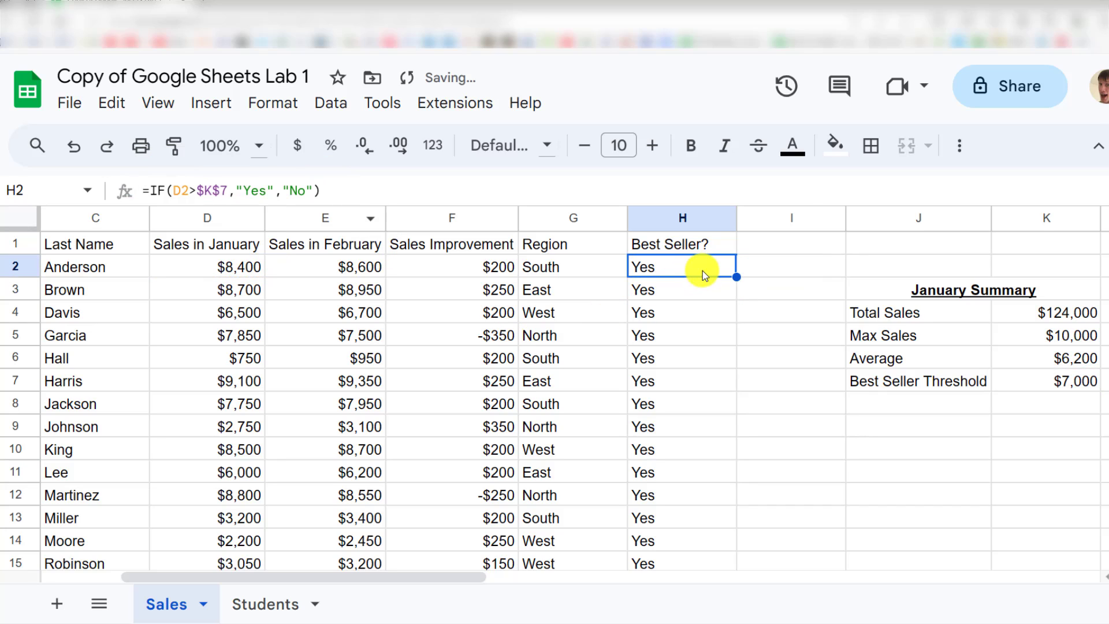
drag(735, 271, 739, 470)
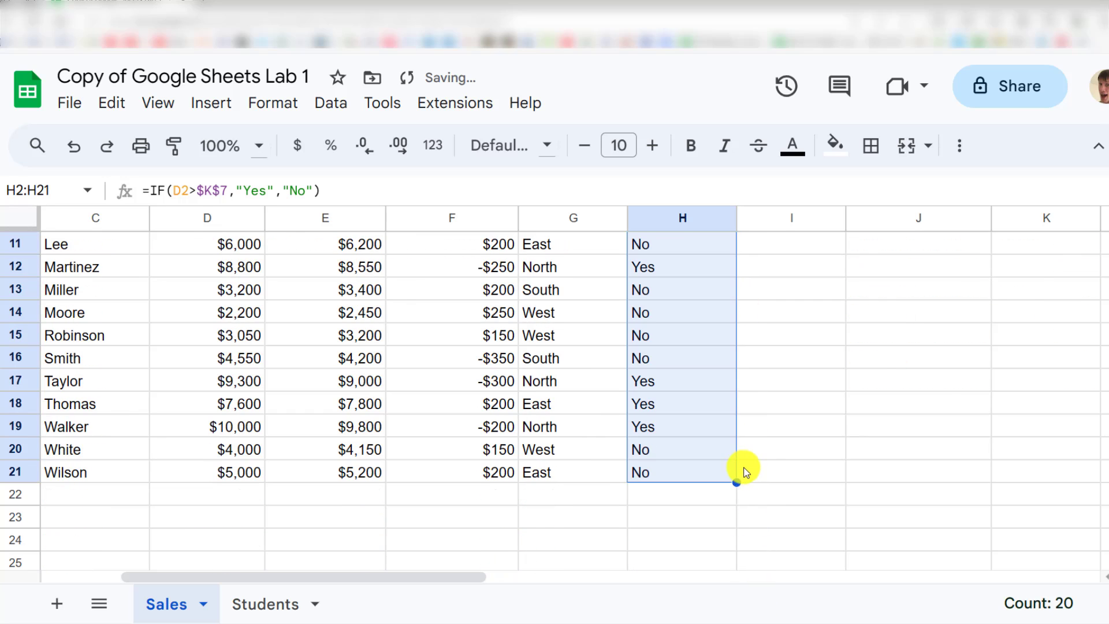
Step: Check the Best Seller? formulas in H2 and H9 for the absolute threshold reference
scroll(733, 373, up, 5)
click(655, 260)
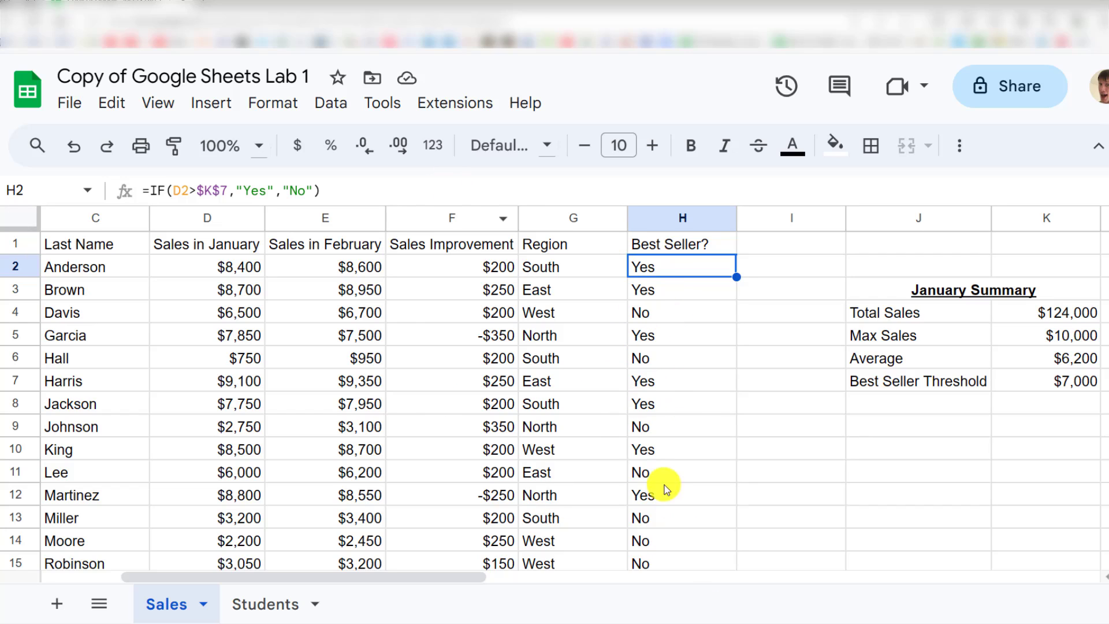
click(638, 427)
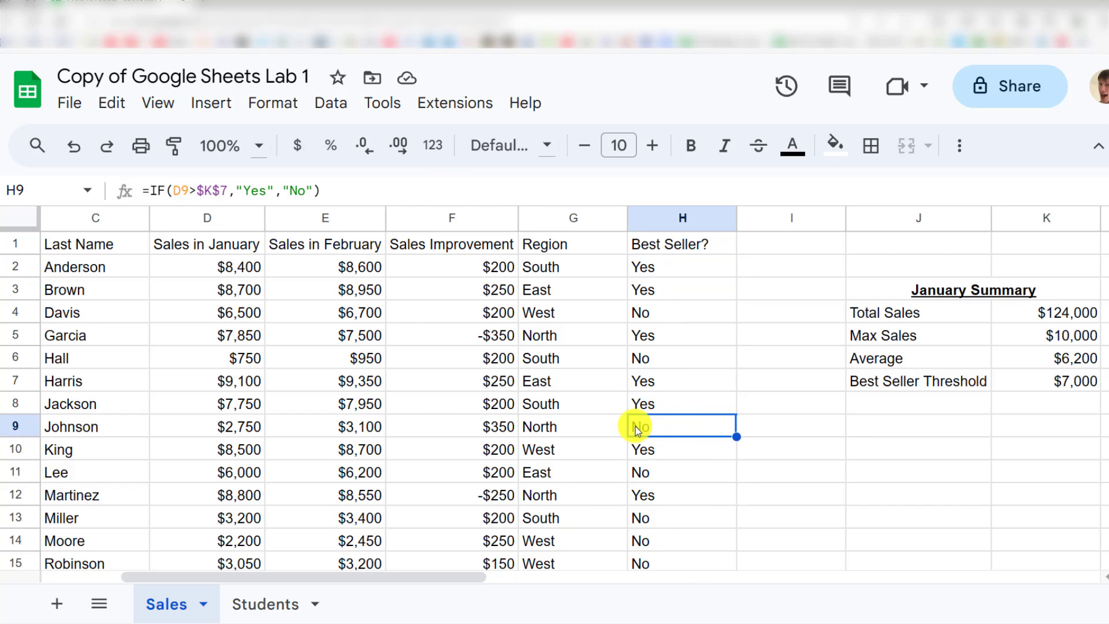
Step: Compare the January sales in D9 and D10 with their Best Seller? results against the threshold
click(235, 433)
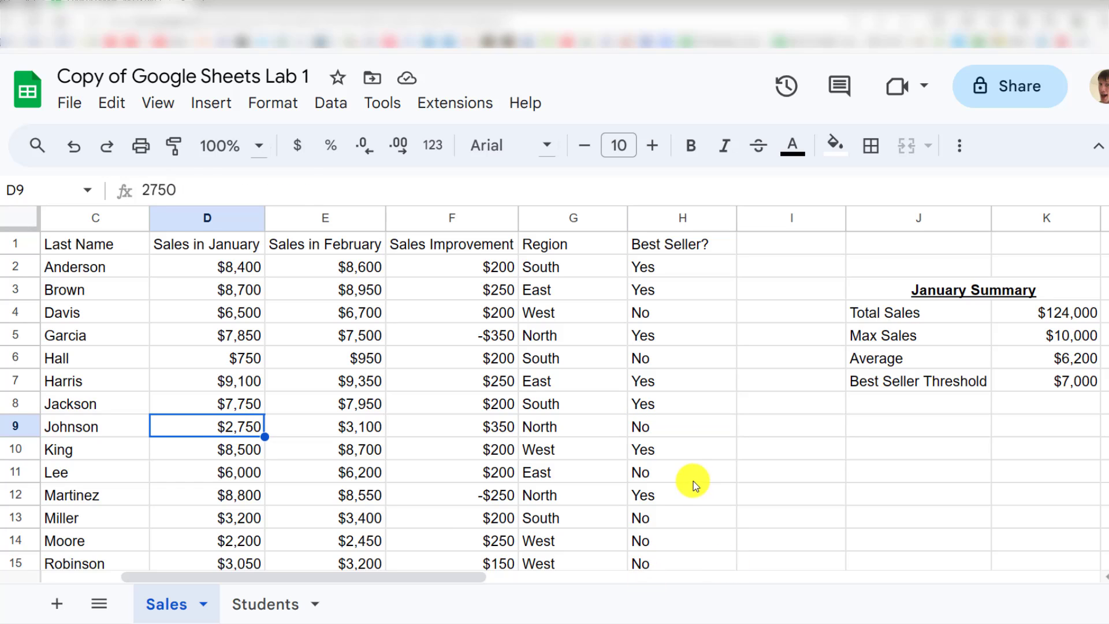
click(673, 451)
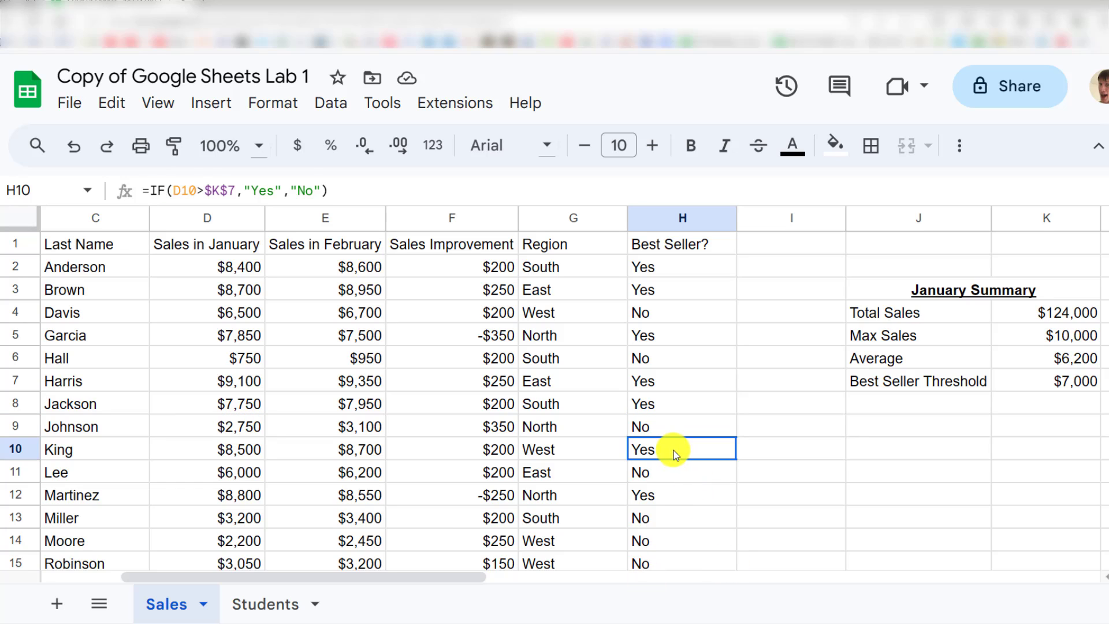
click(234, 451)
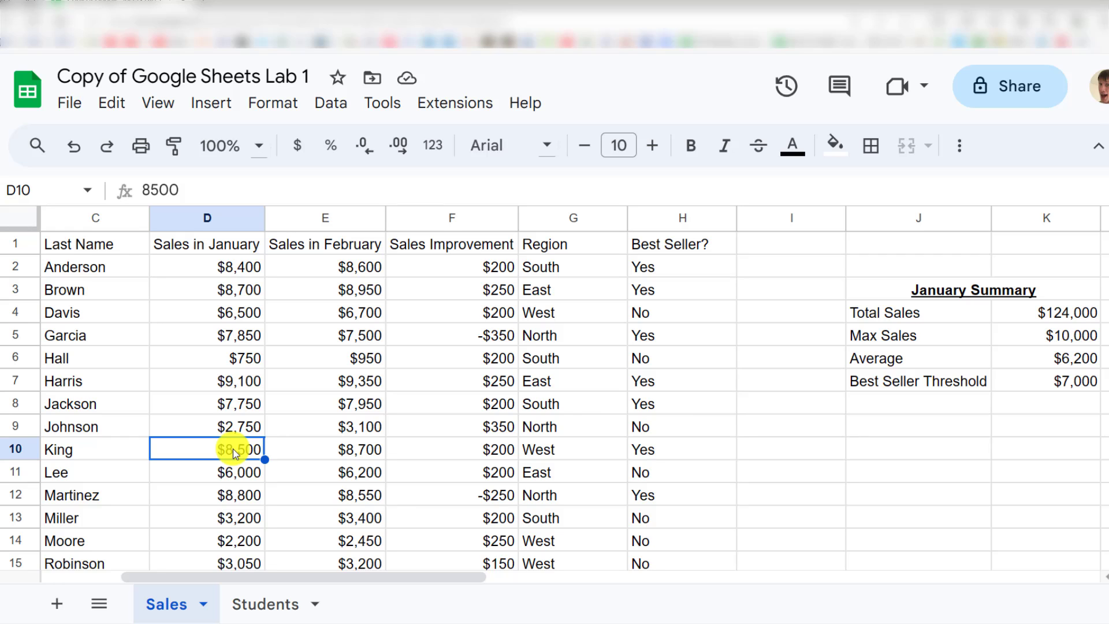
scroll(663, 403, down, 4)
scroll(620, 407, up, 4)
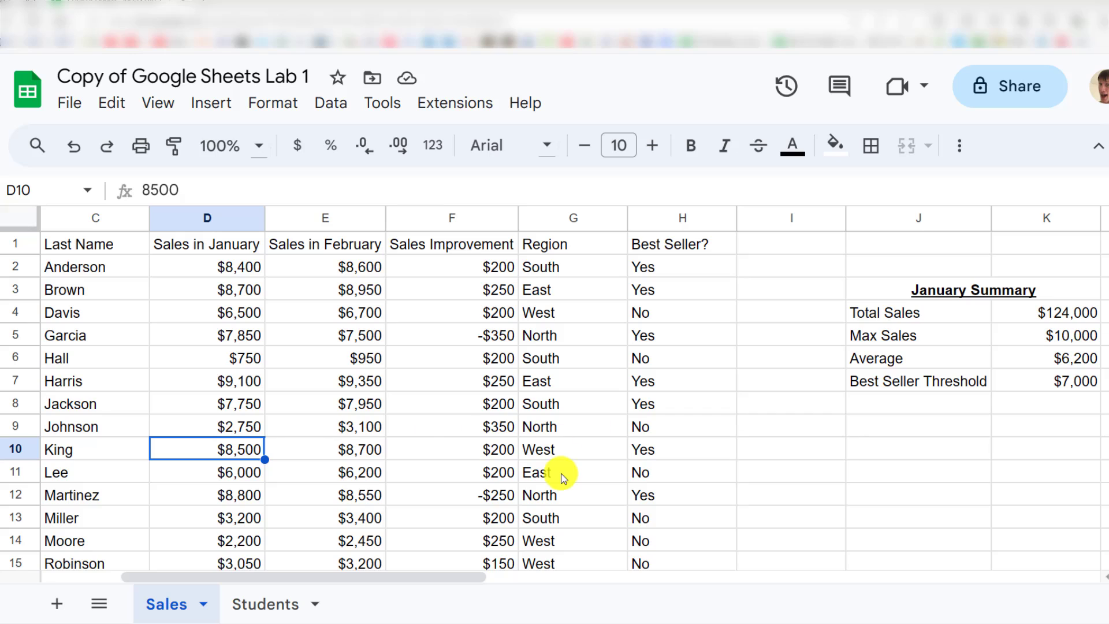
Step: Set the Best Seller Threshold in K7 to 8000 and check the January sales figure in D5 against it
click(1051, 409)
click(1057, 382)
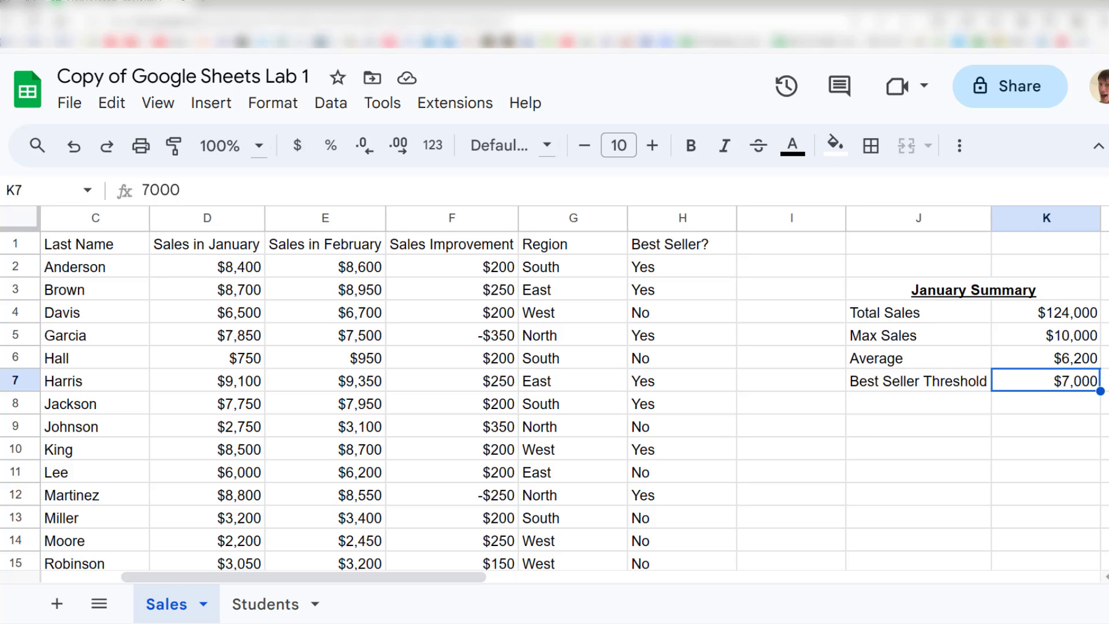
text(8000)
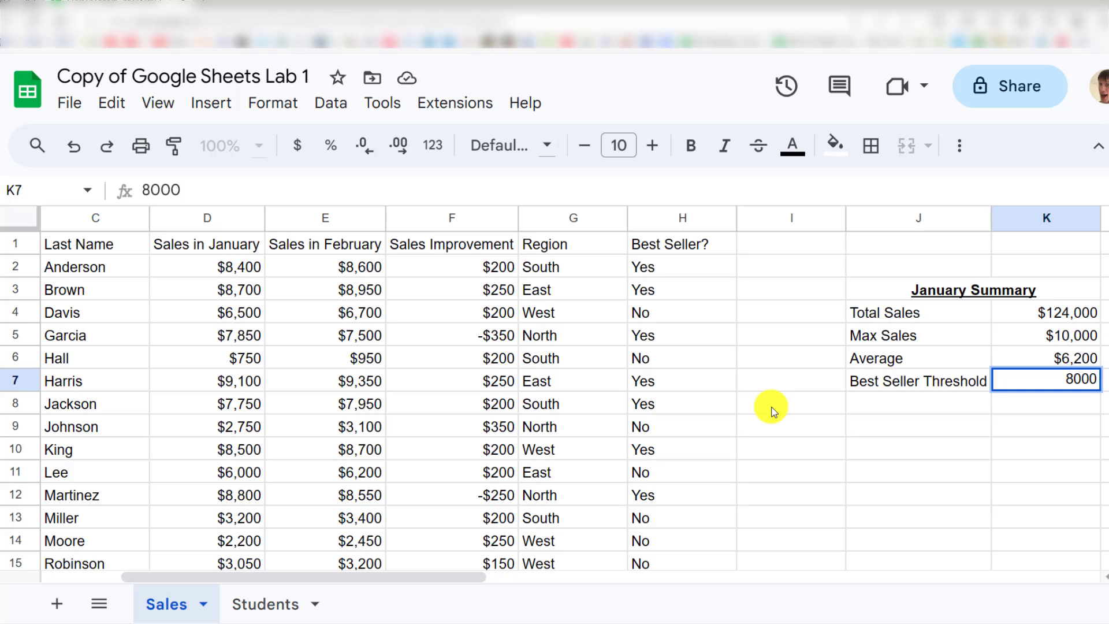
key(Return)
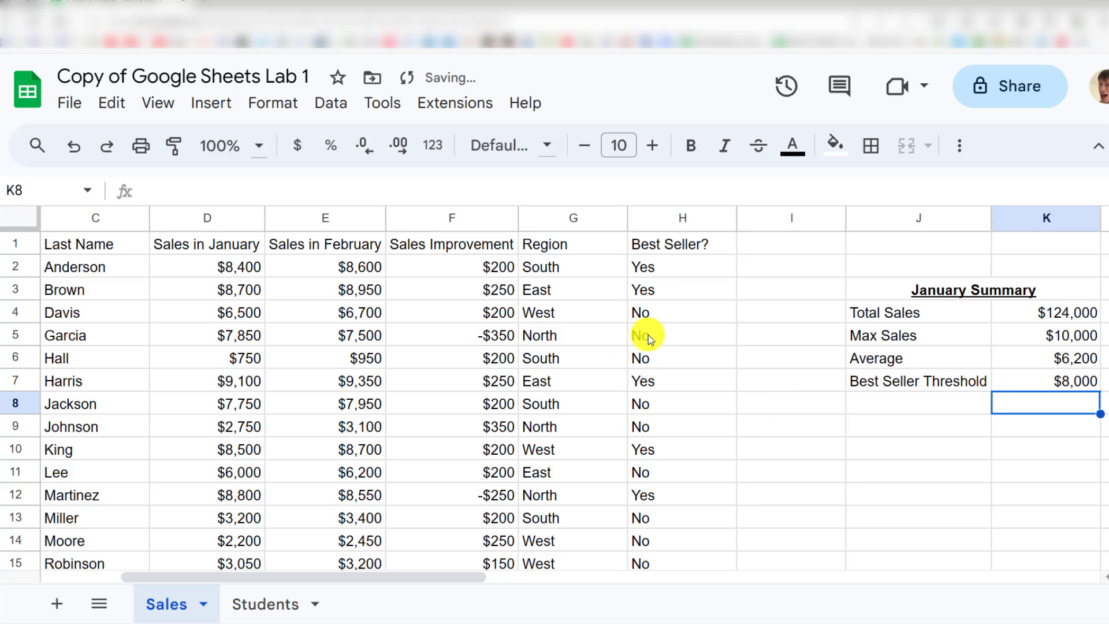
click(250, 337)
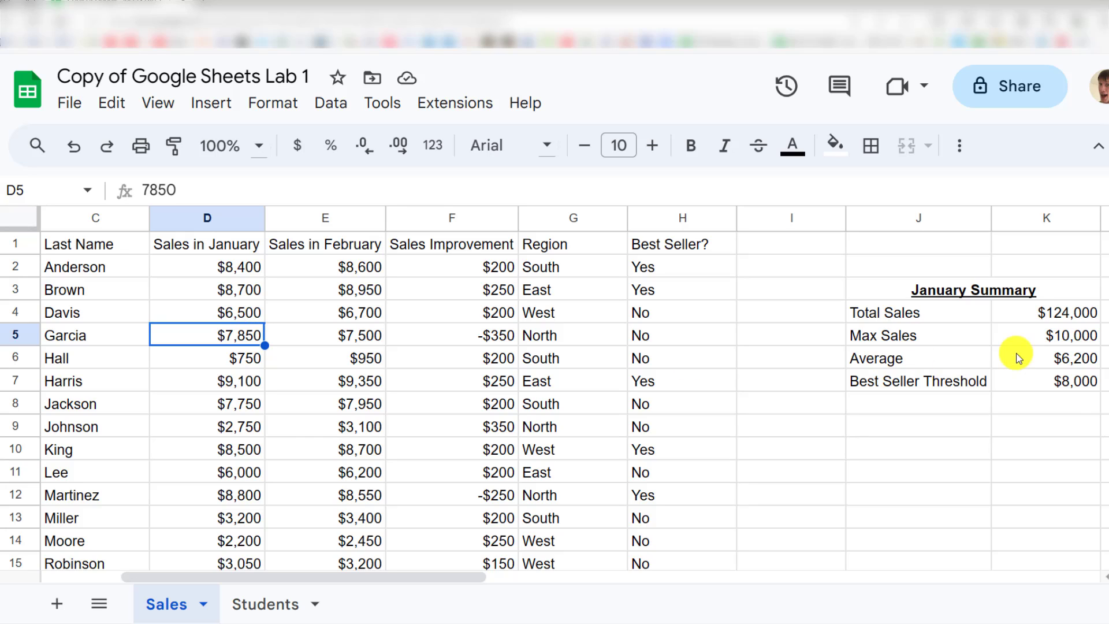
click(863, 378)
click(750, 342)
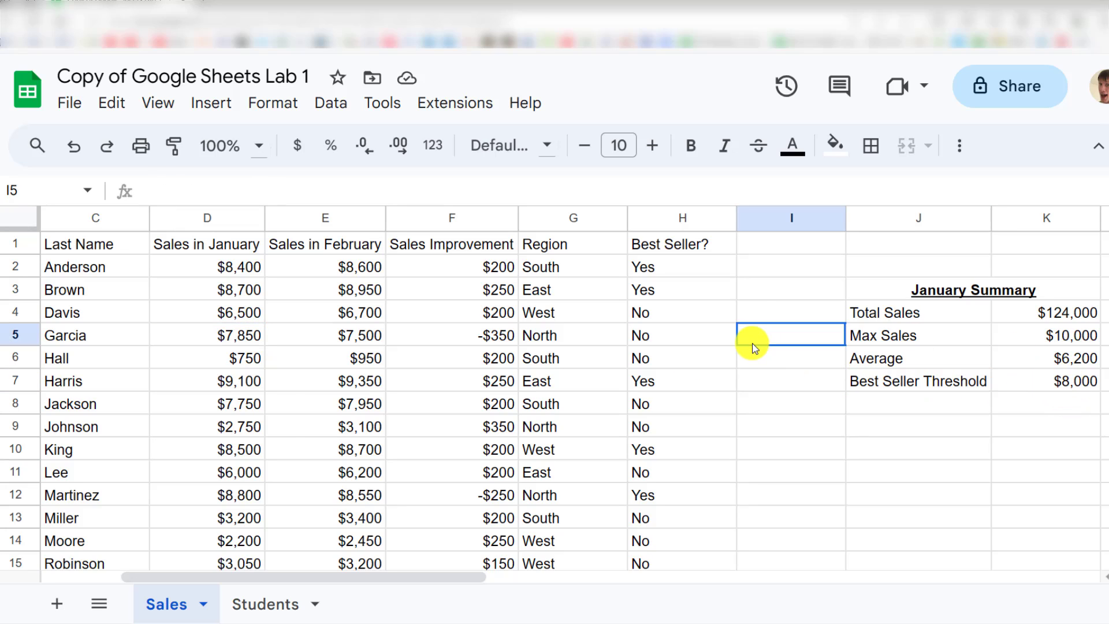
Step: Undo and redo the threshold change repeatedly to compare the Best Seller? column under both values
key(ctrl+z)
key(ctrl+y)
key(ctrl+z)
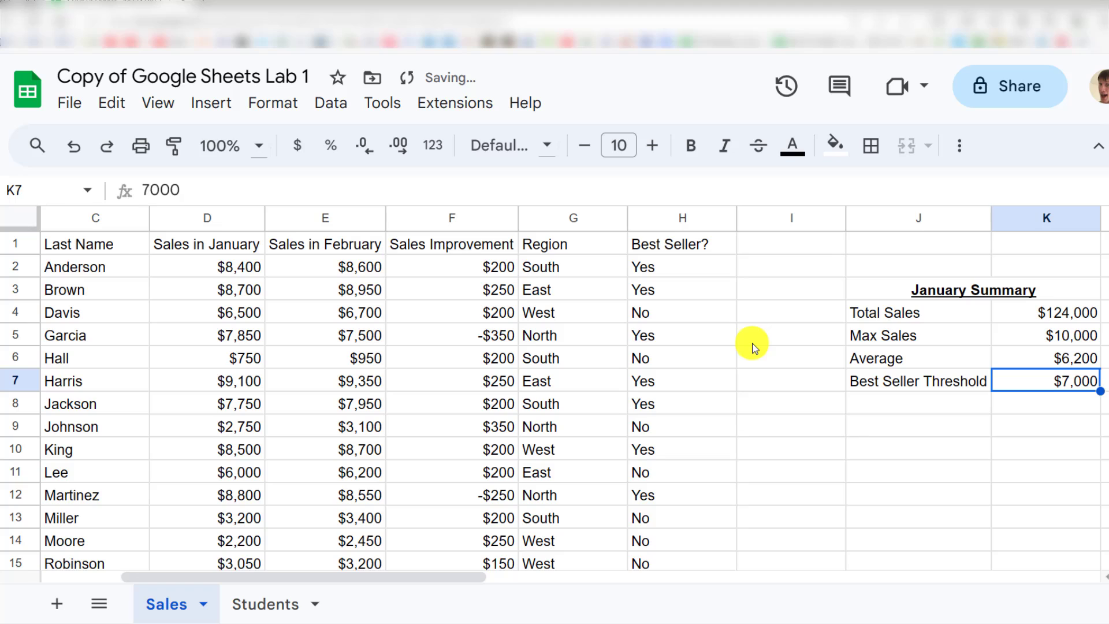
key(ctrl+y)
key(ctrl+z)
key(ctrl+y)
key(ctrl+z)
key(ctrl+y)
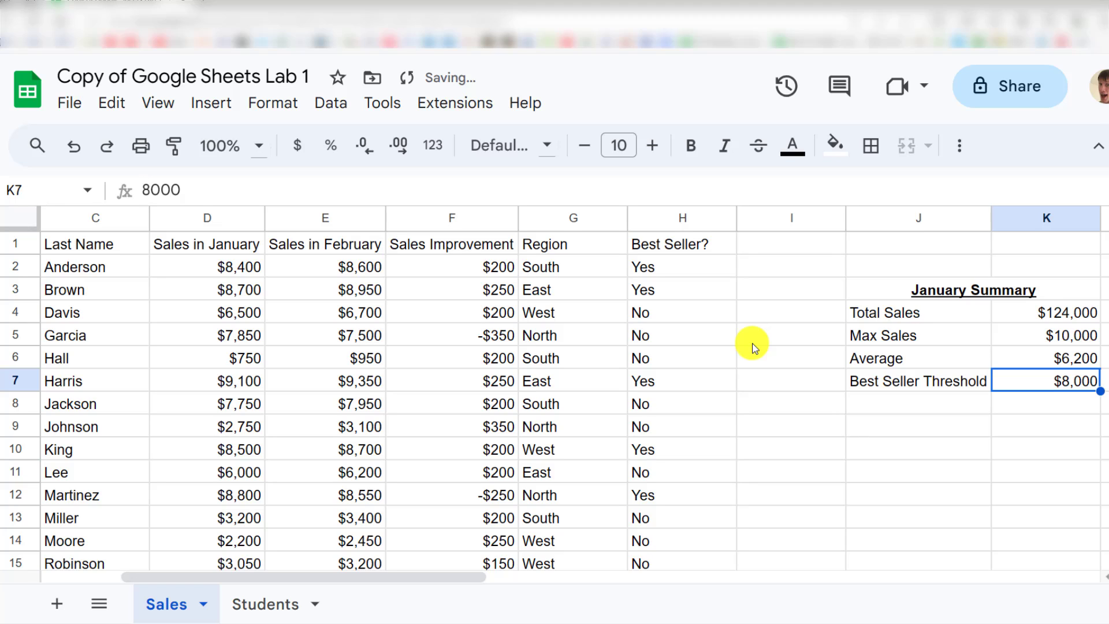
Step: Try Best Seller Threshold values of 5000 and 10000 in K7, reviewing the Best Seller? column down the list
text(5000)
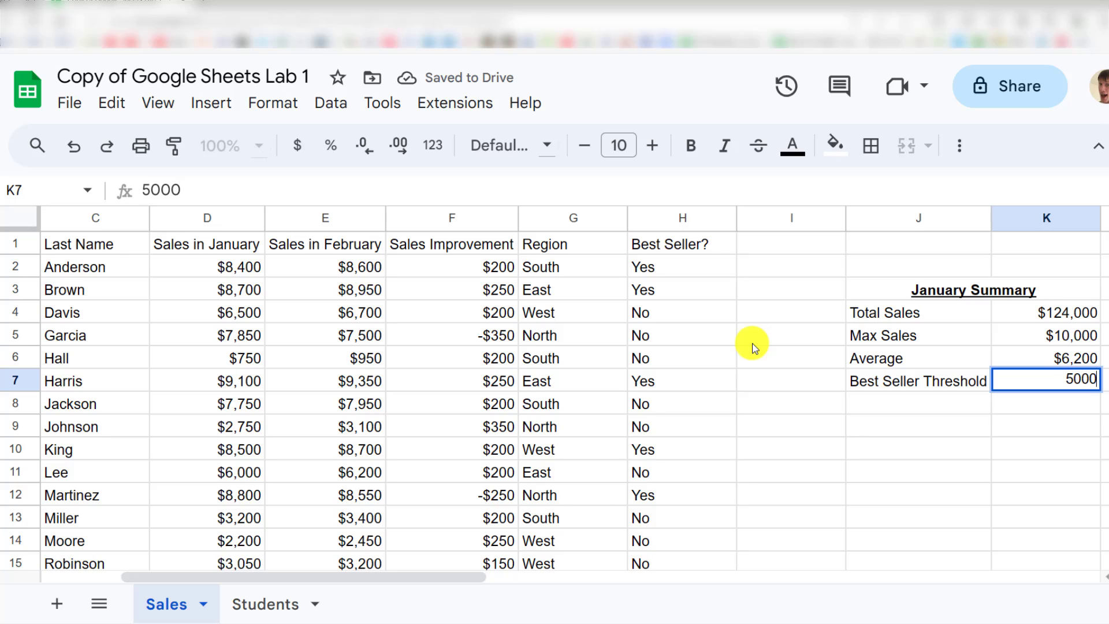
key(Return)
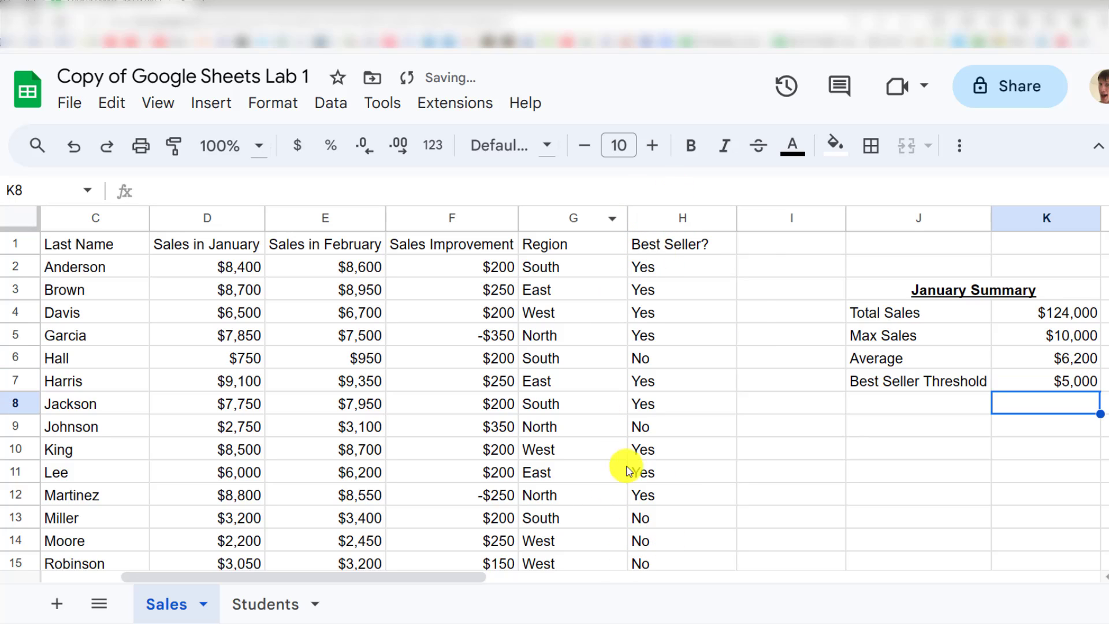
click(1069, 387)
text(10000)
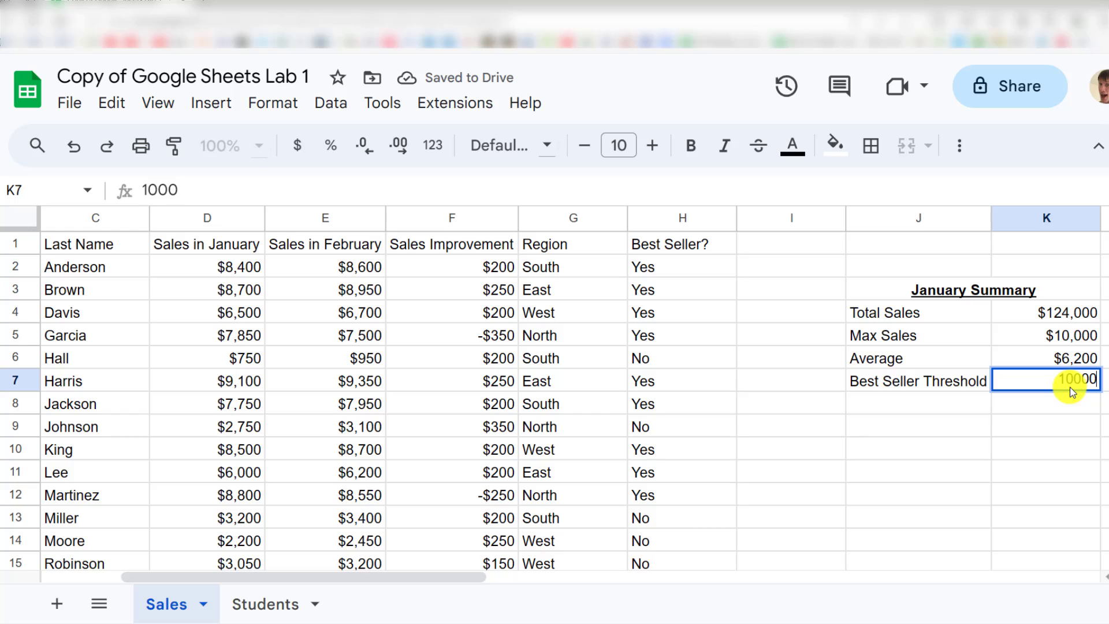
key(Return)
scroll(941, 355, down, 4)
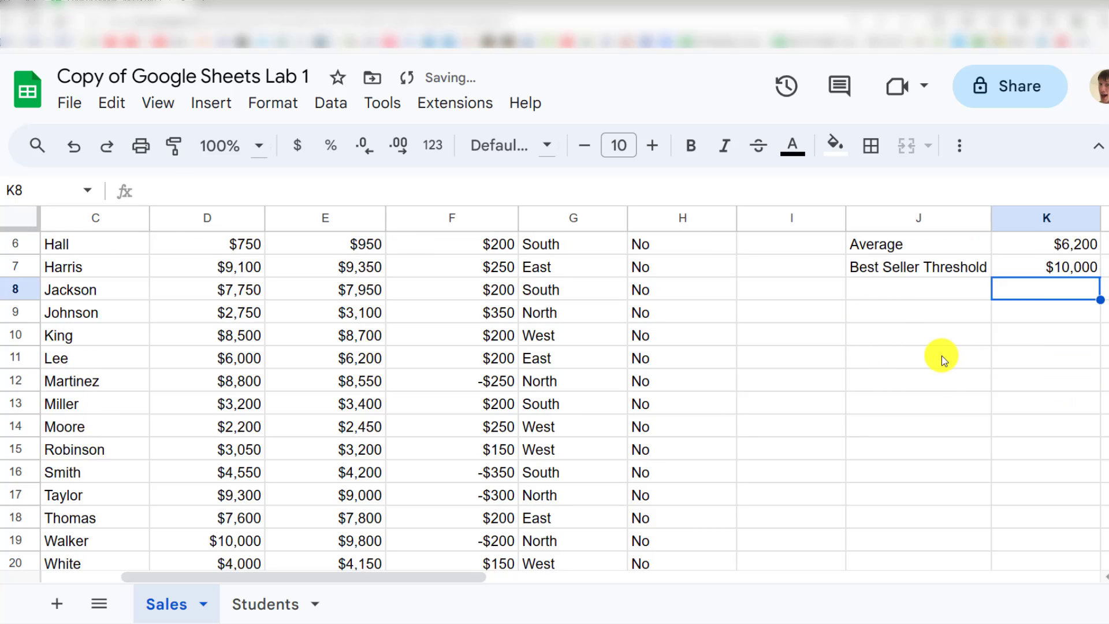
scroll(941, 346, up, 4)
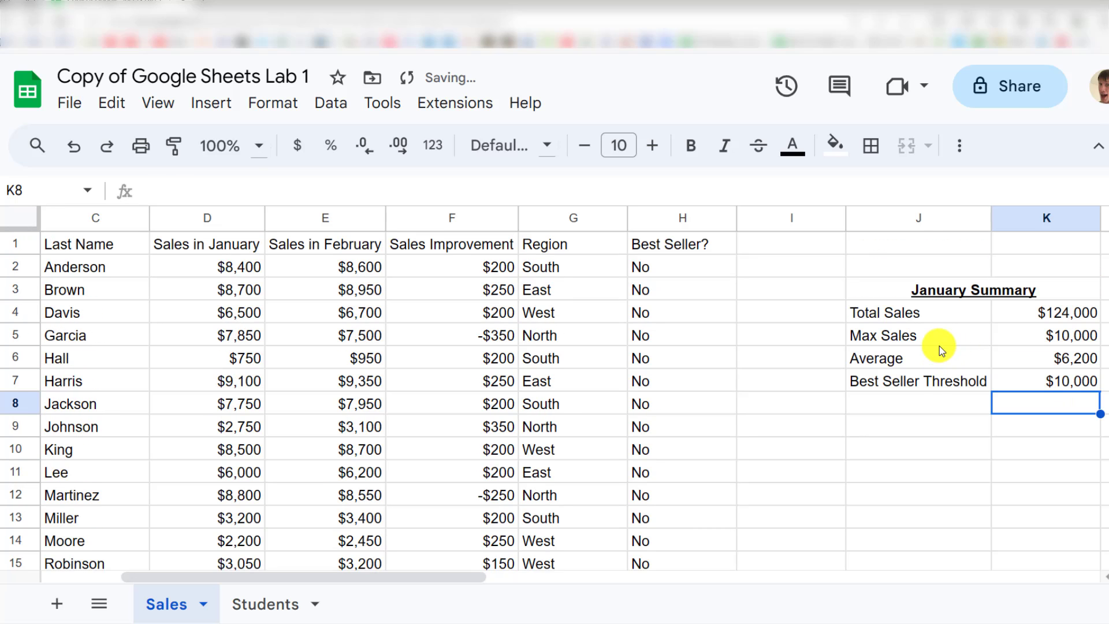
Step: Set the Best Seller Threshold in K7 to 7000
click(1057, 382)
text(7,00)
text(0)
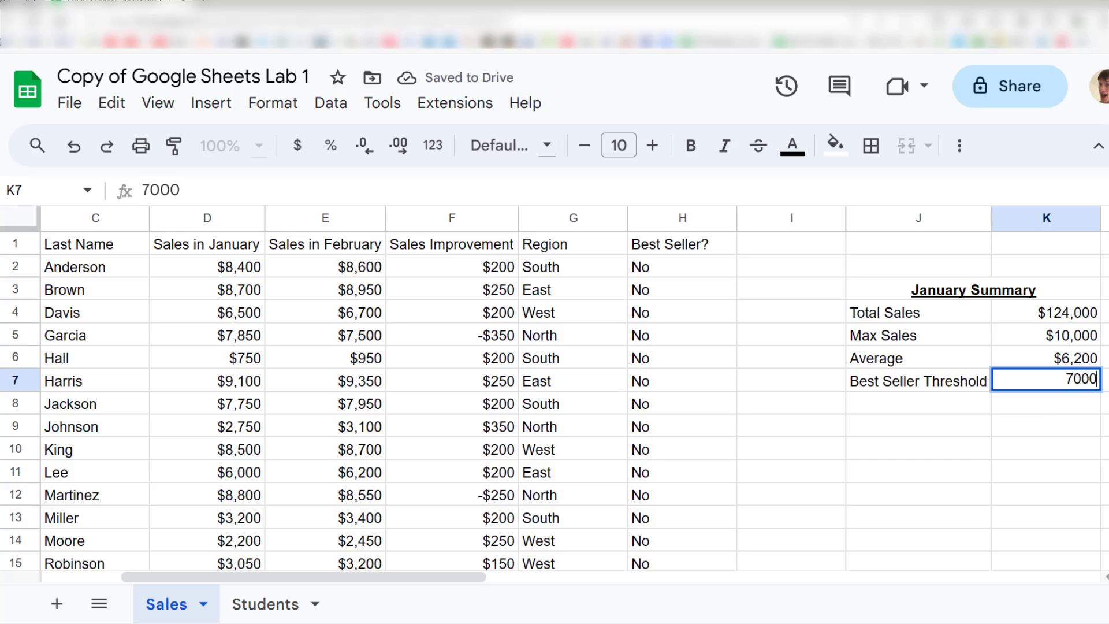
key(Return)
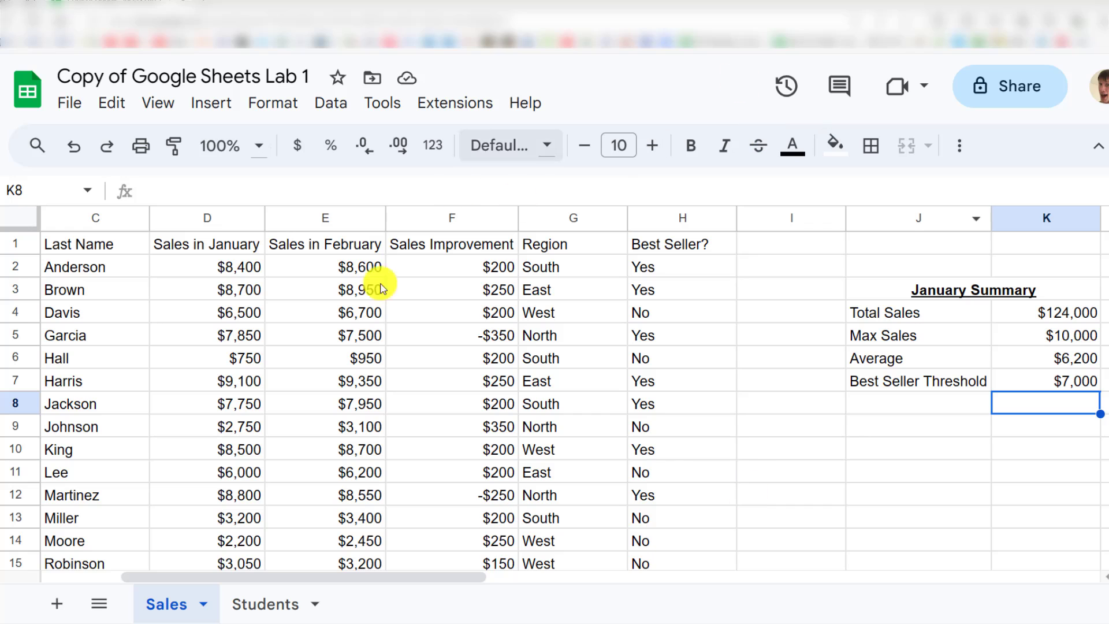
Step: Review the Best Seller? results and formulas from H2 down to H21, including the Yes entries in H3, H5 and H7
drag(684, 385, 681, 359)
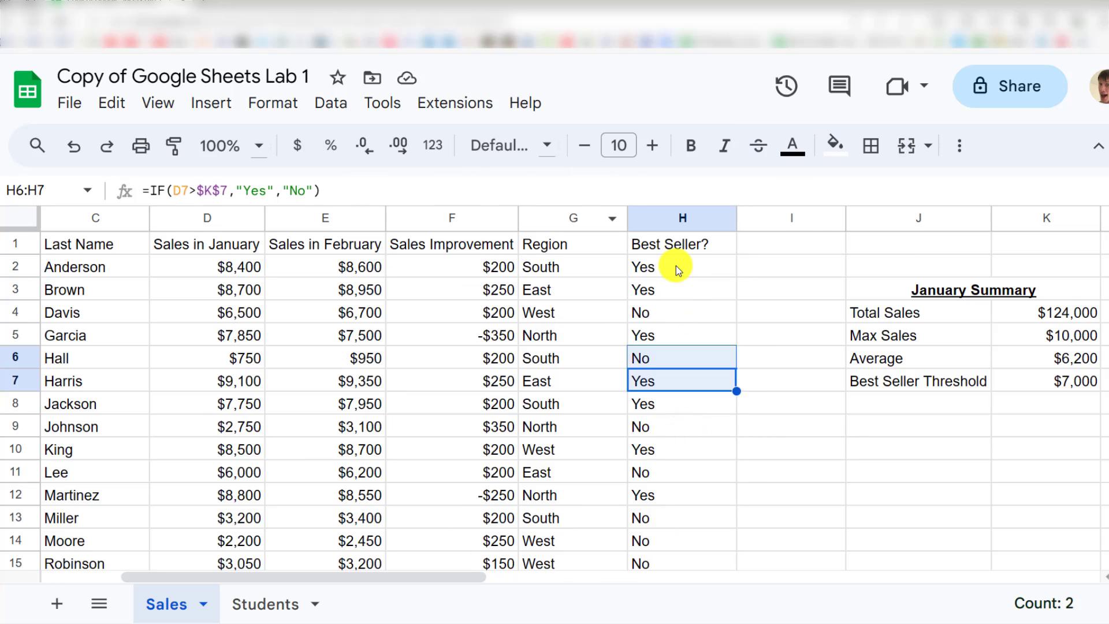
click(675, 266)
scroll(677, 365, down, 3)
scroll(677, 363, down, 1)
click(664, 424)
scroll(664, 424, up, 4)
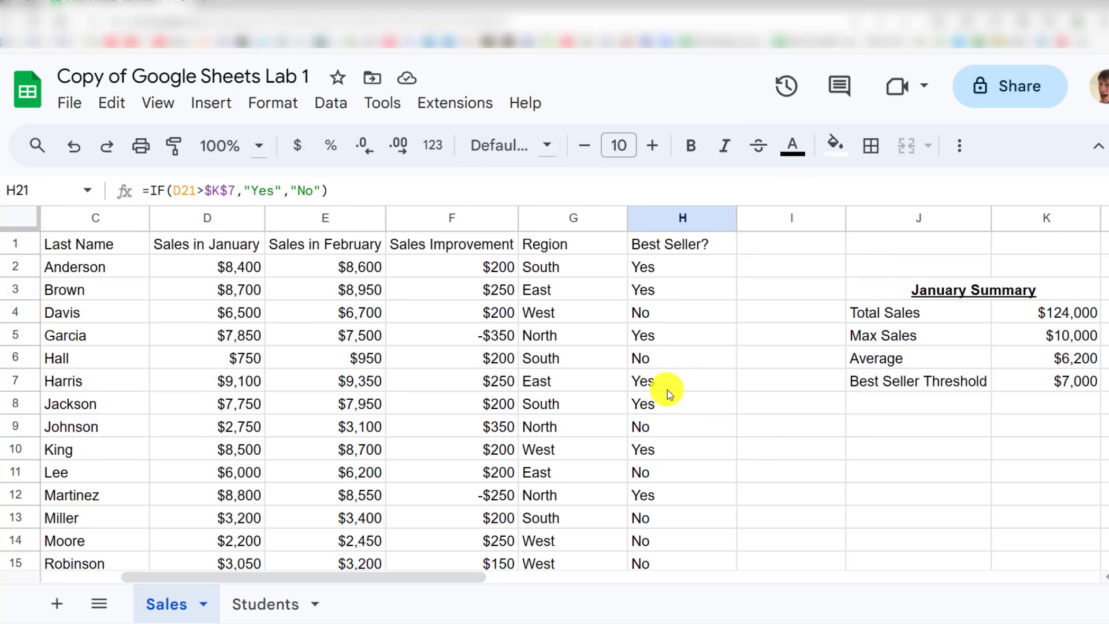
click(663, 274)
click(650, 289)
click(648, 336)
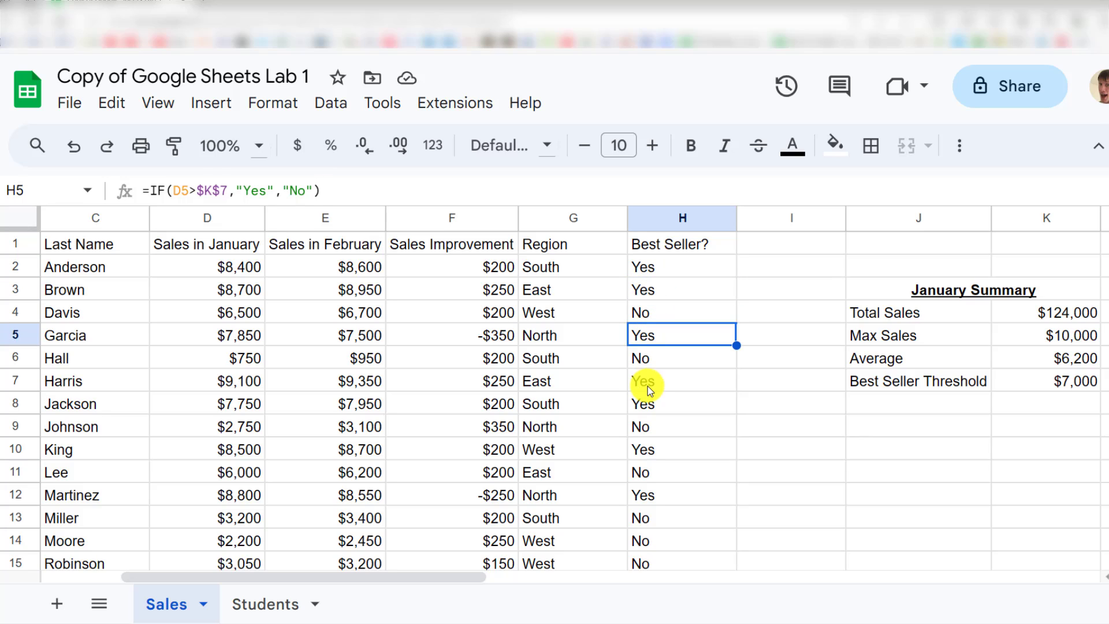
click(647, 383)
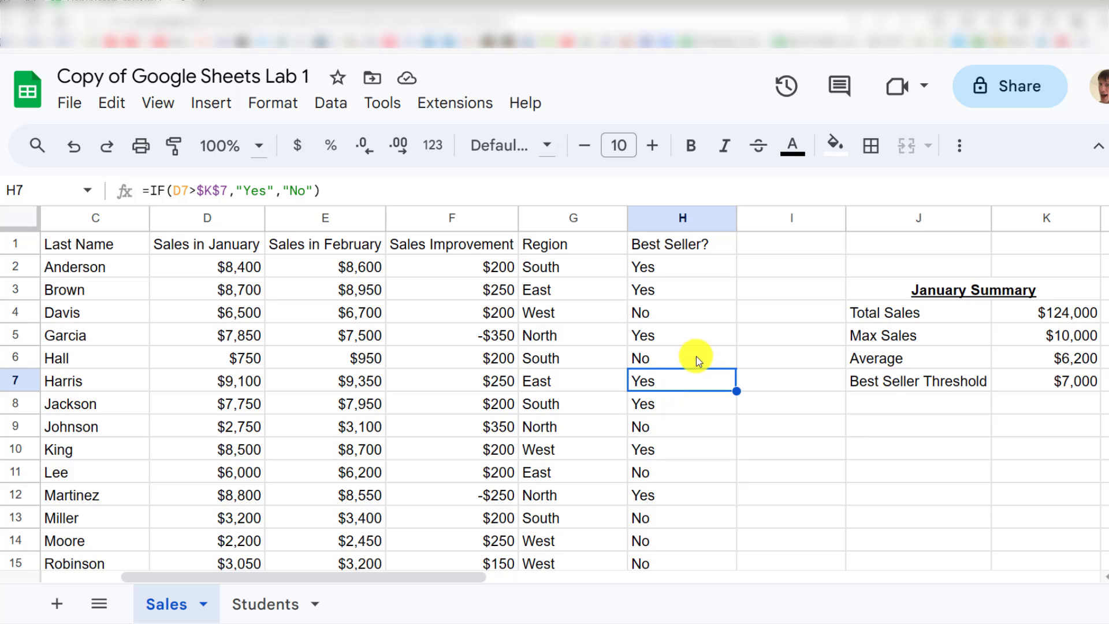
Step: Add the label "# Best Sellers" in J8 beneath the Best Seller Threshold label
click(872, 399)
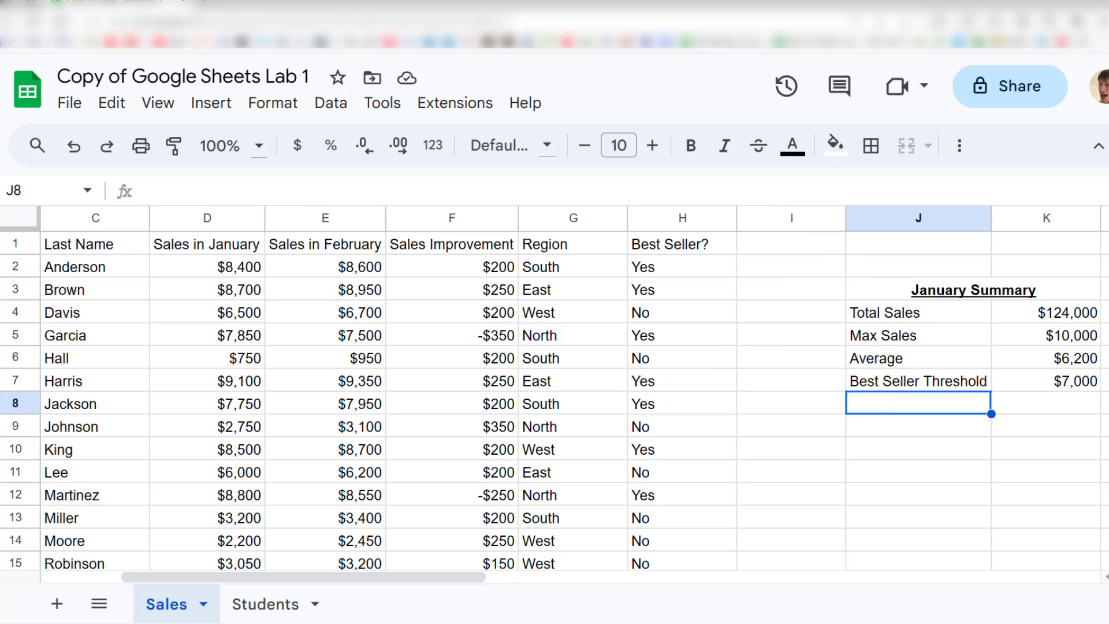
text(# B)
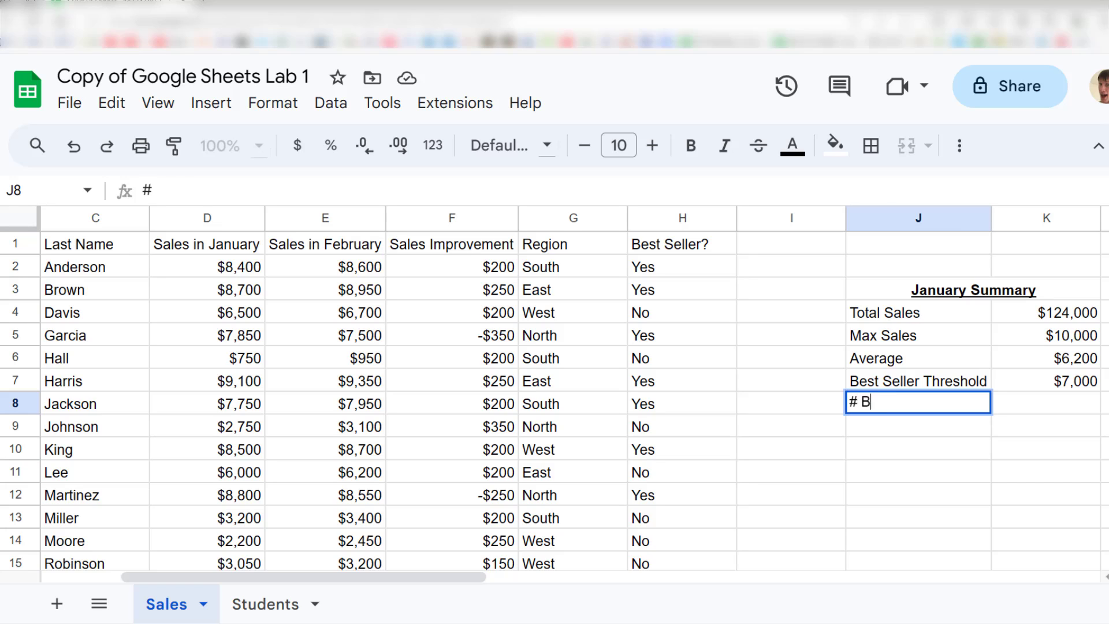
text(est Sellers)
key(Return)
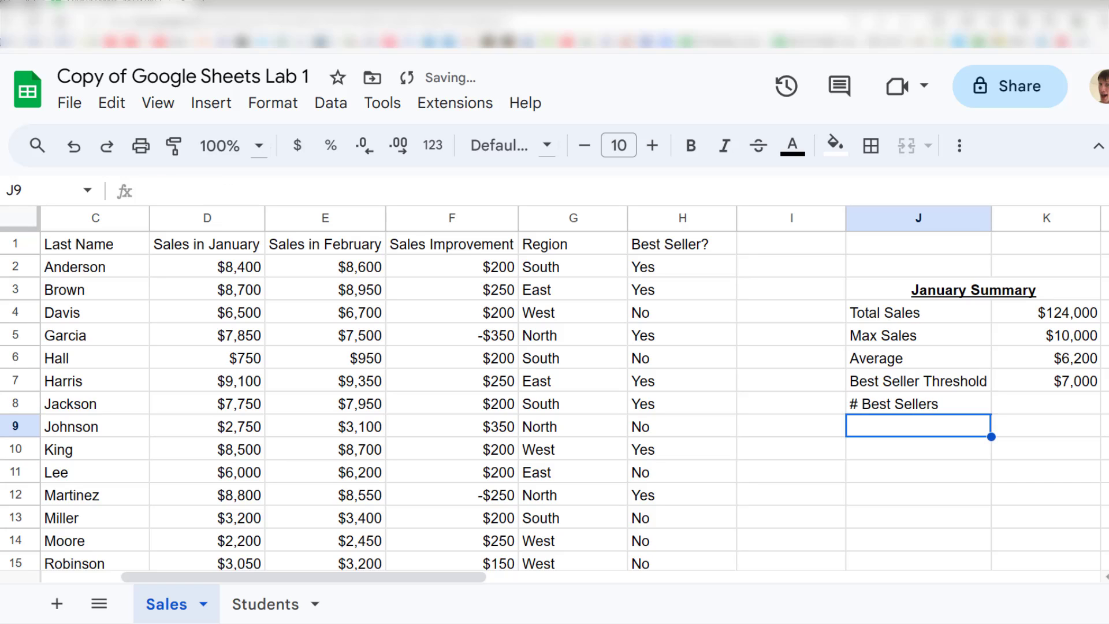
Step: Start a COUNTIF formula in K8 beside the # Best Sellers label and show the function's syntax help
key(Up)
key(Right)
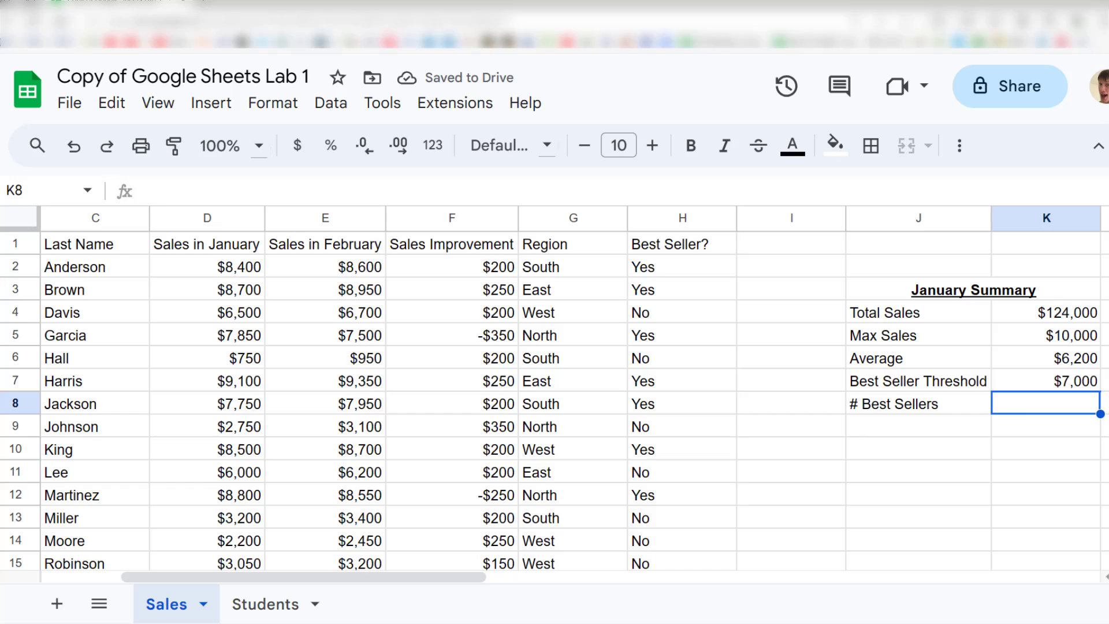
text(=)
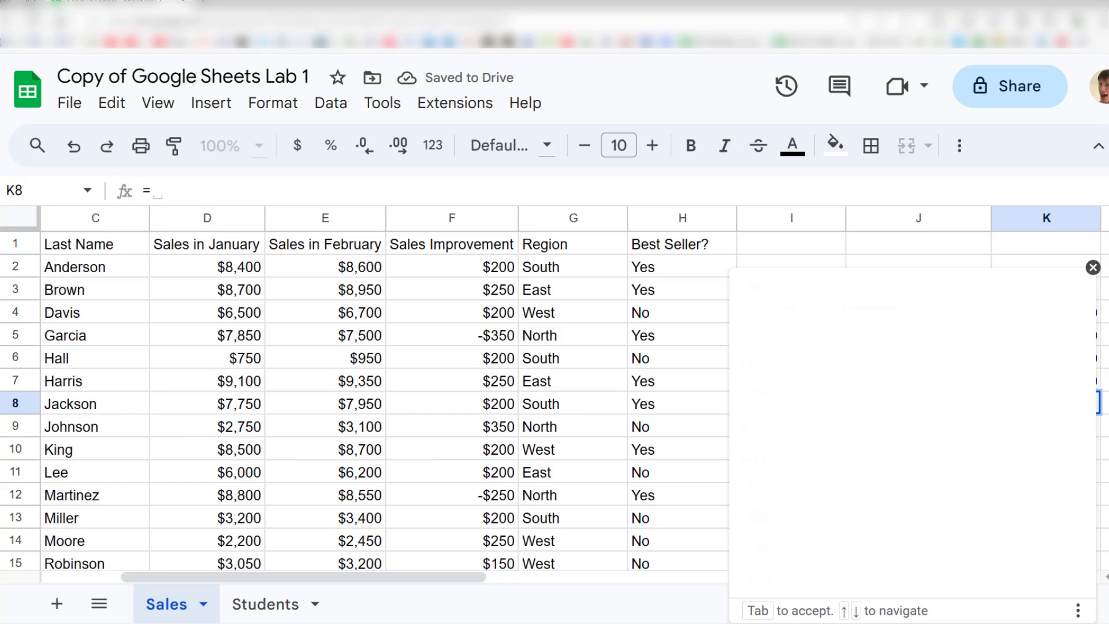
text(counti)
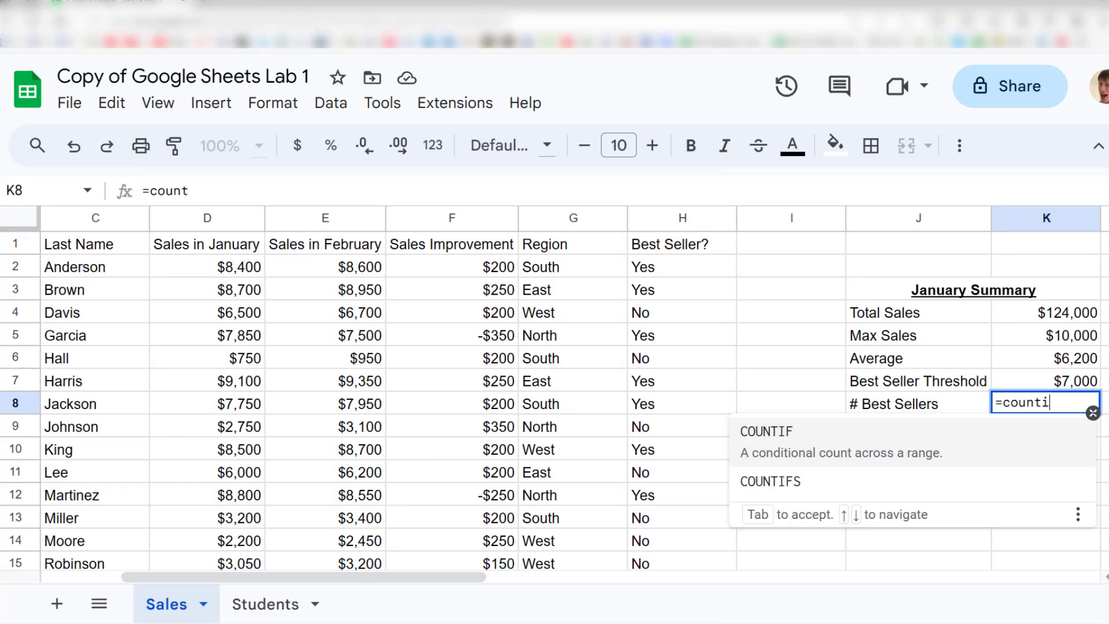
text(f()
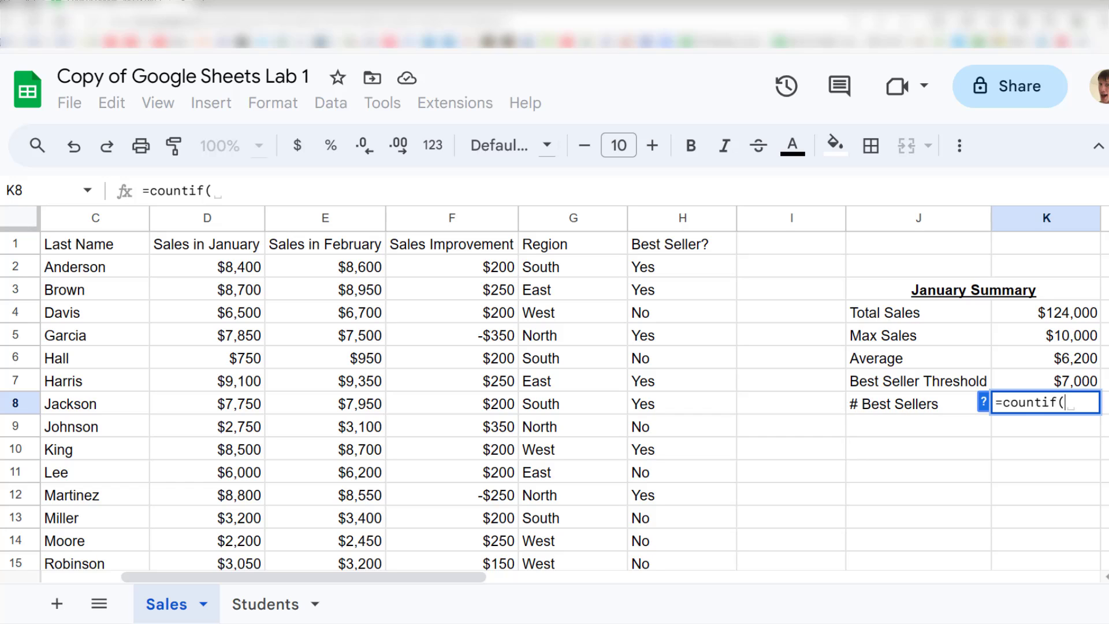
key(BackSpace)
text(()
click(985, 401)
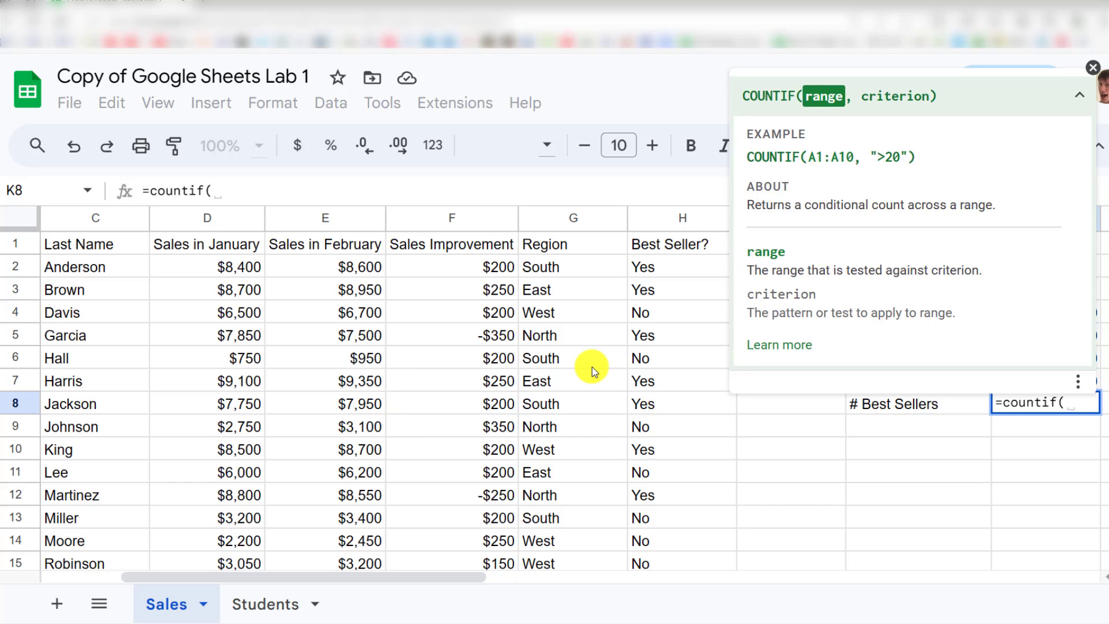
Step: Complete the COUNTIF formula in K8 with range H2:H21 and criterion "Yes", and check it against the Best Seller? column
click(704, 268)
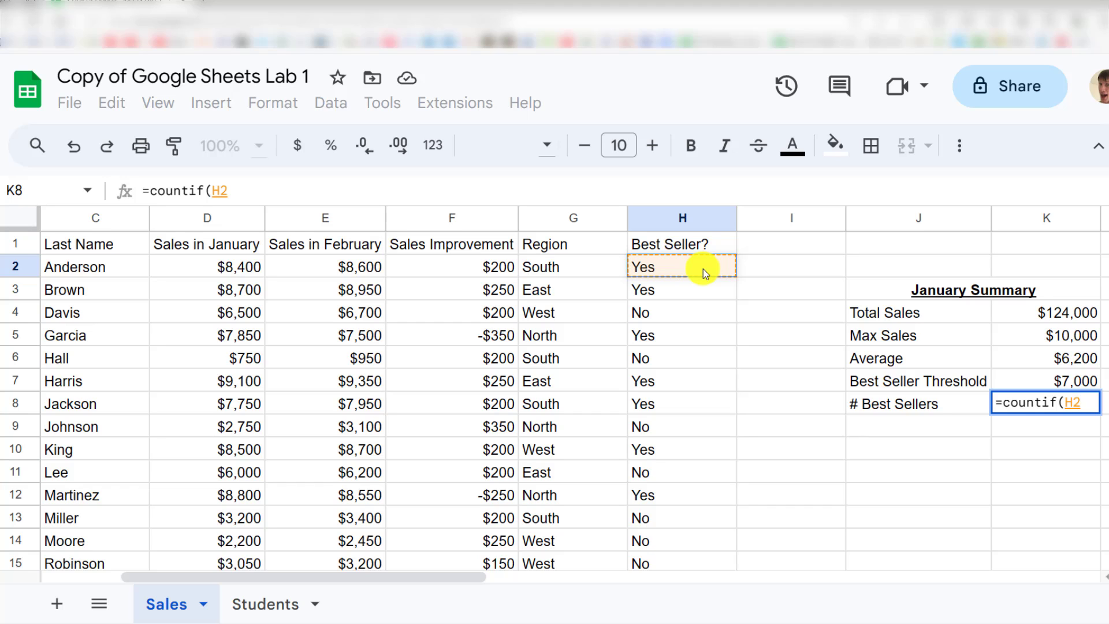
key(ctrl+shift+Down)
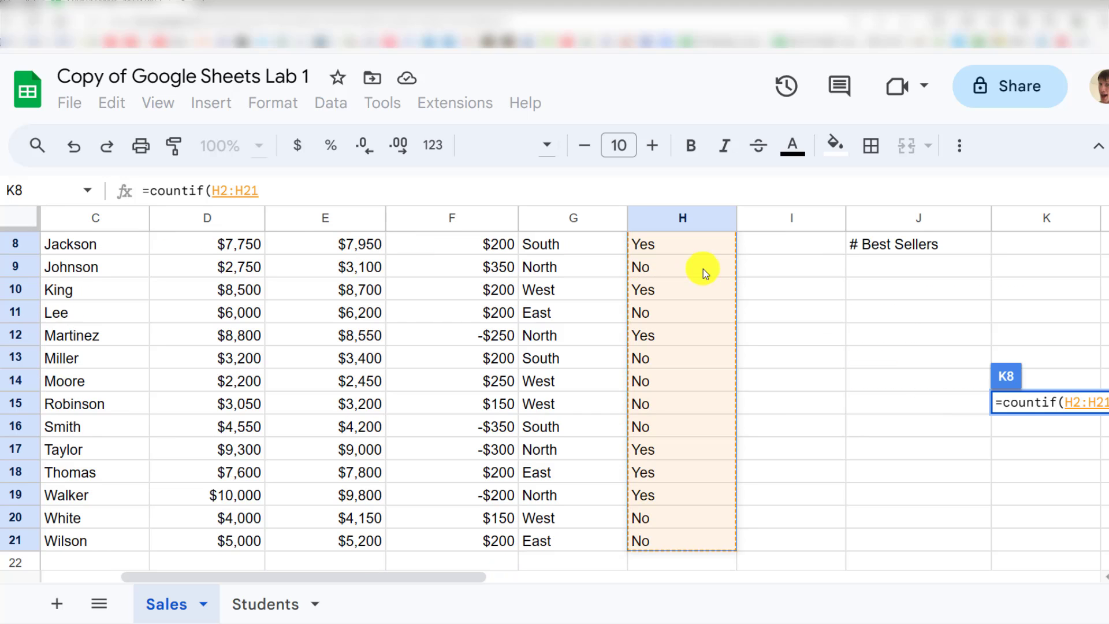
scroll(723, 379, up, 3)
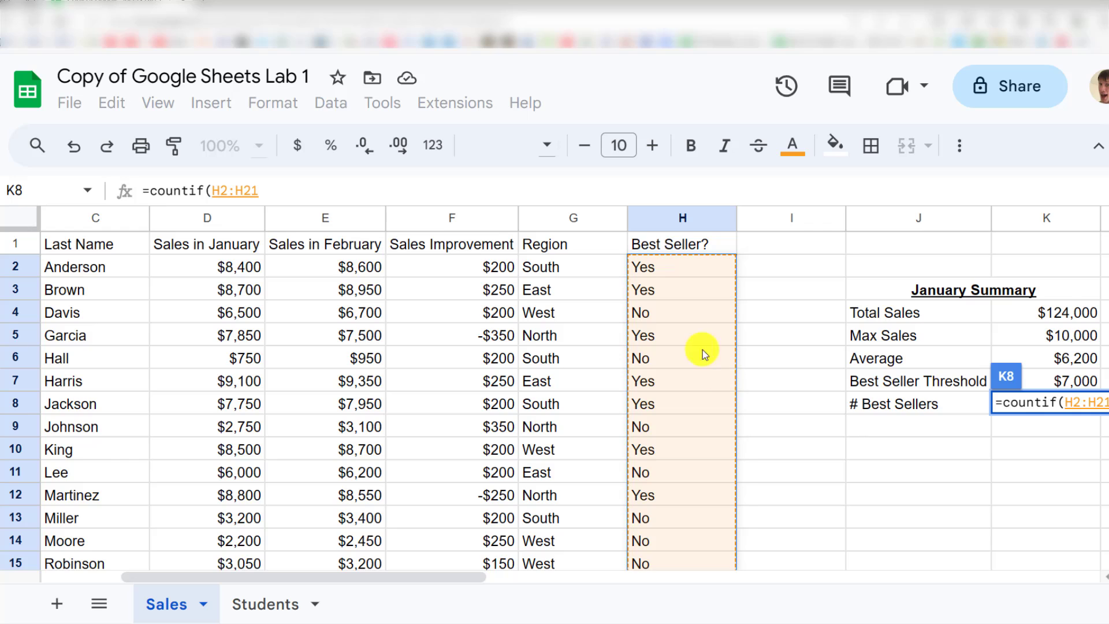
scroll(702, 348, down, 5)
scroll(690, 369, up, 5)
text(,)
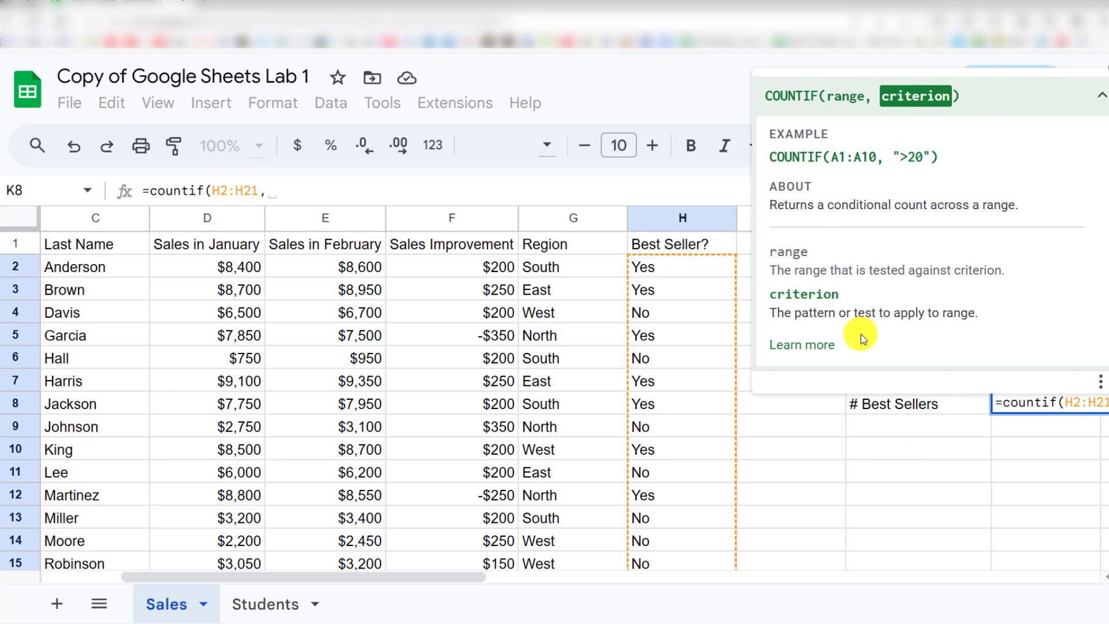
text("Yes)
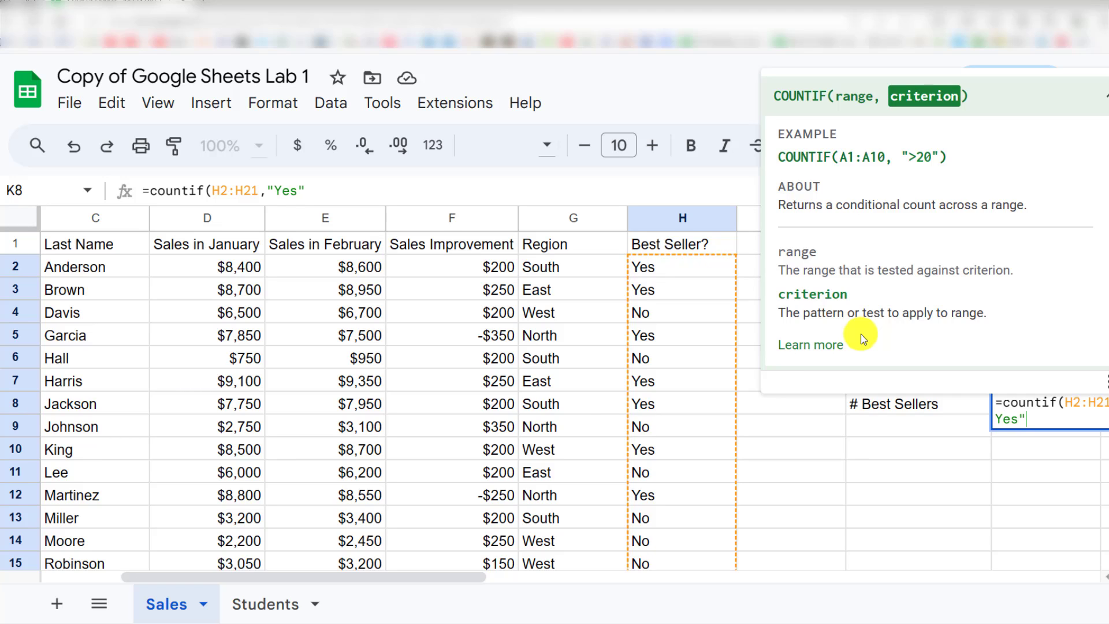
text())
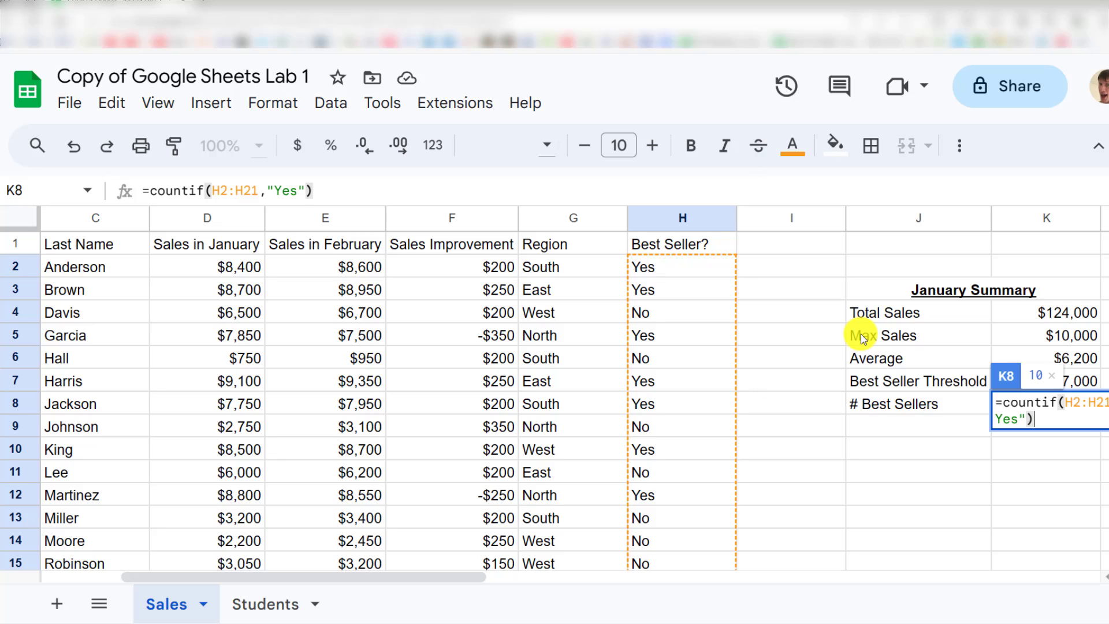
key(Return)
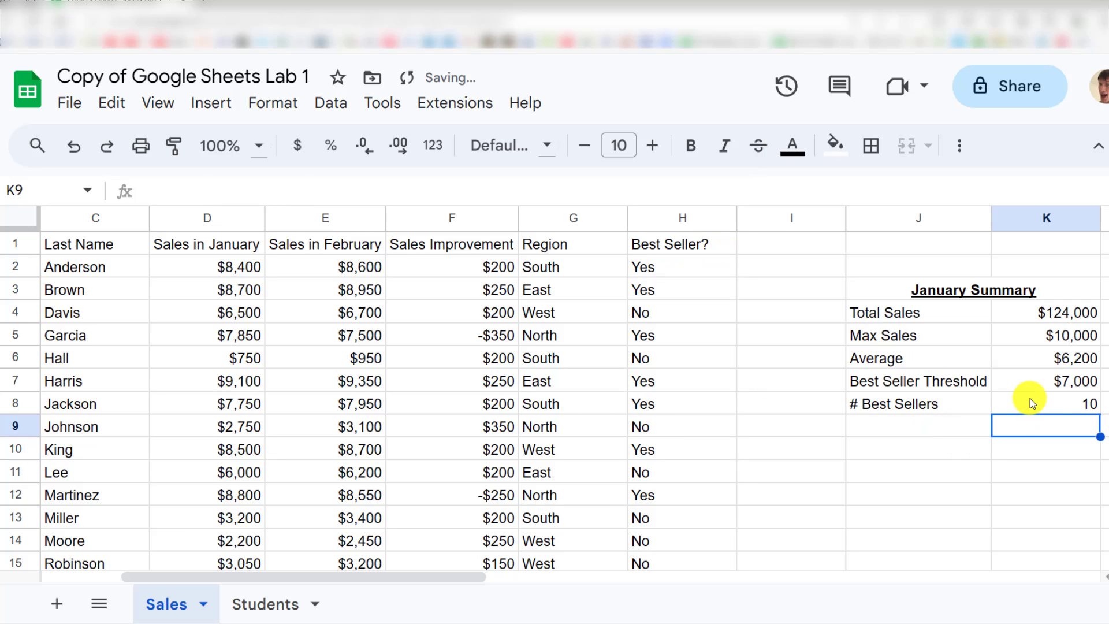
click(1031, 399)
scroll(630, 397, down, 4)
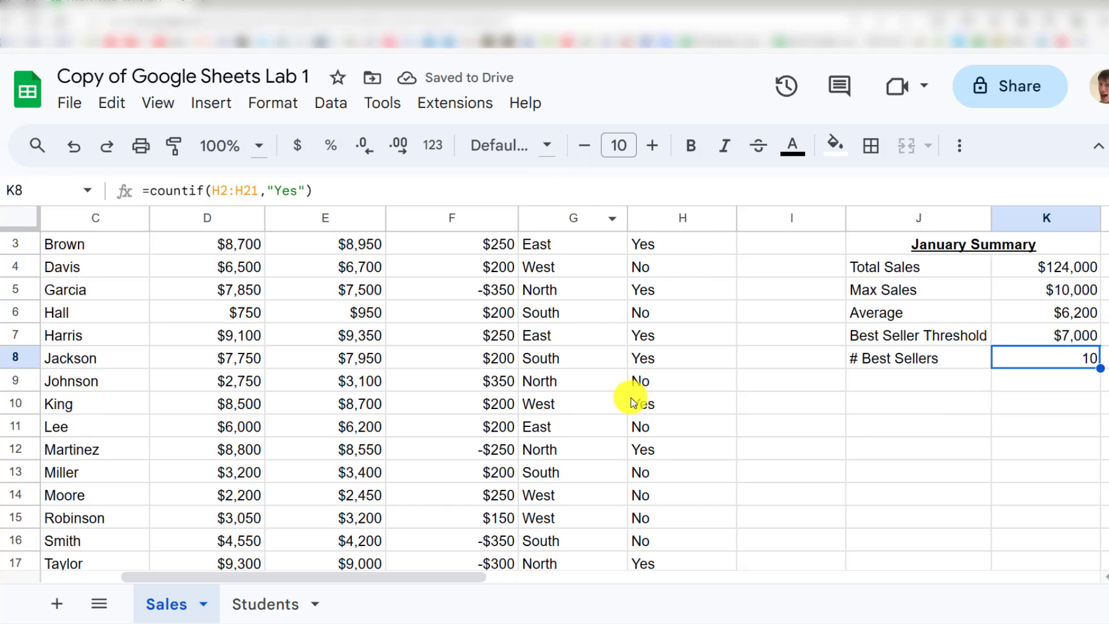
scroll(654, 456, up, 4)
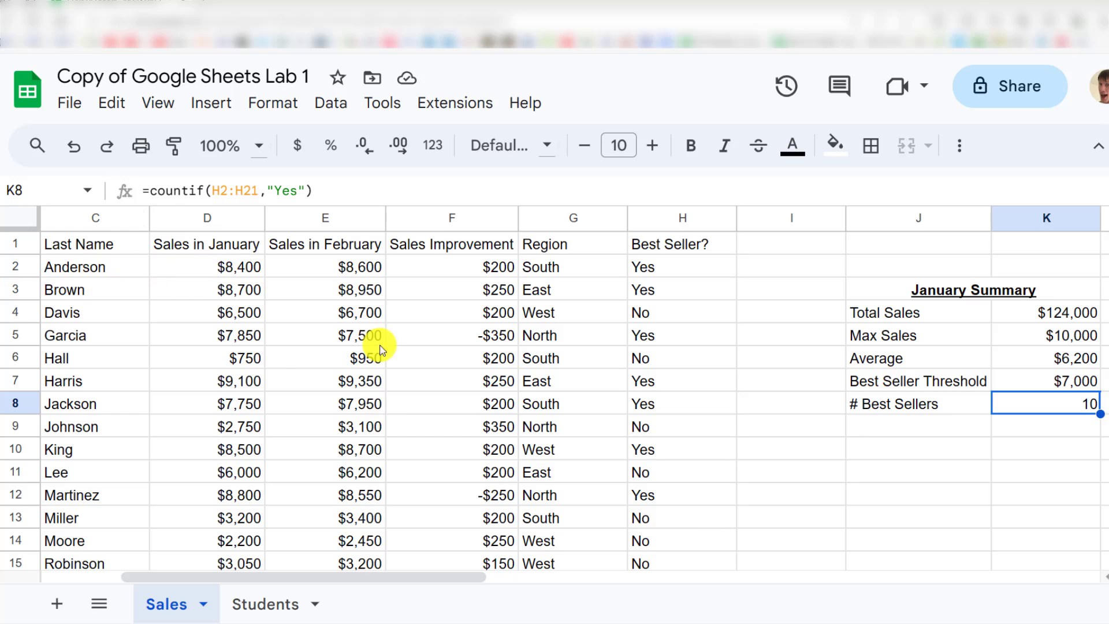
Step: Create a filter on the employee sales table, starting from the Employee Number header in A1
click(159, 312)
click(113, 319)
key(Left)
key(Left)
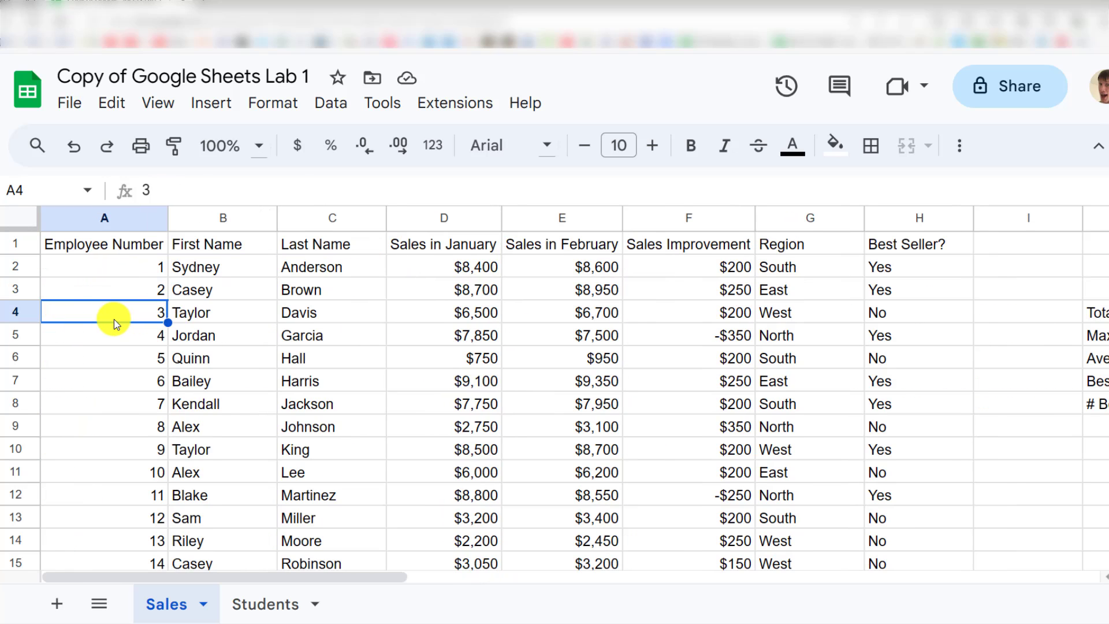
key(Up)
key(Up)
key(Up)
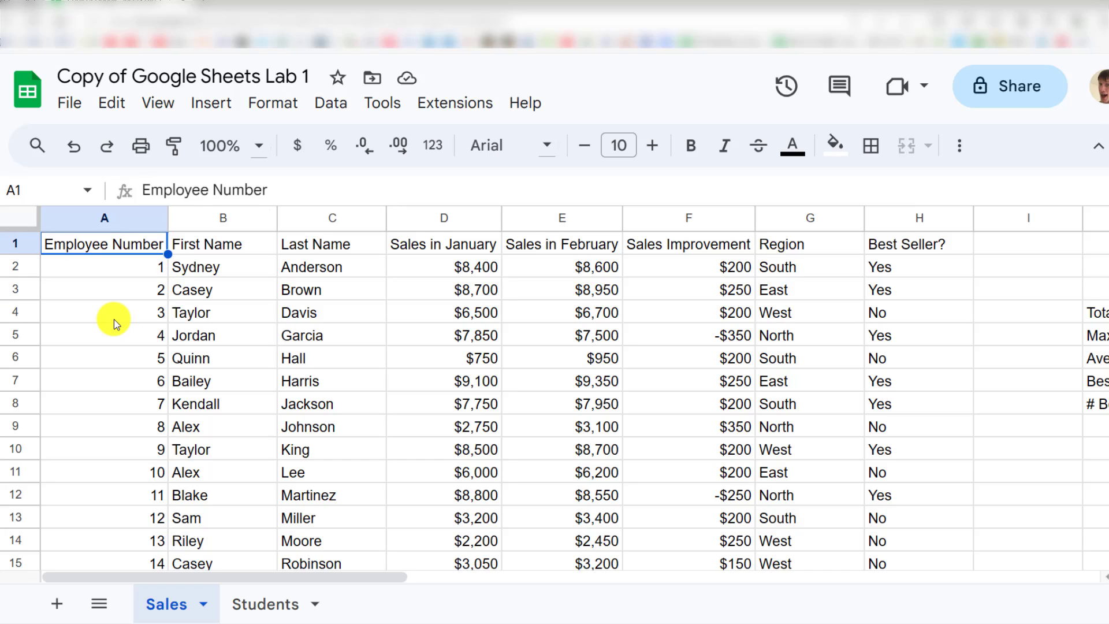
click(293, 272)
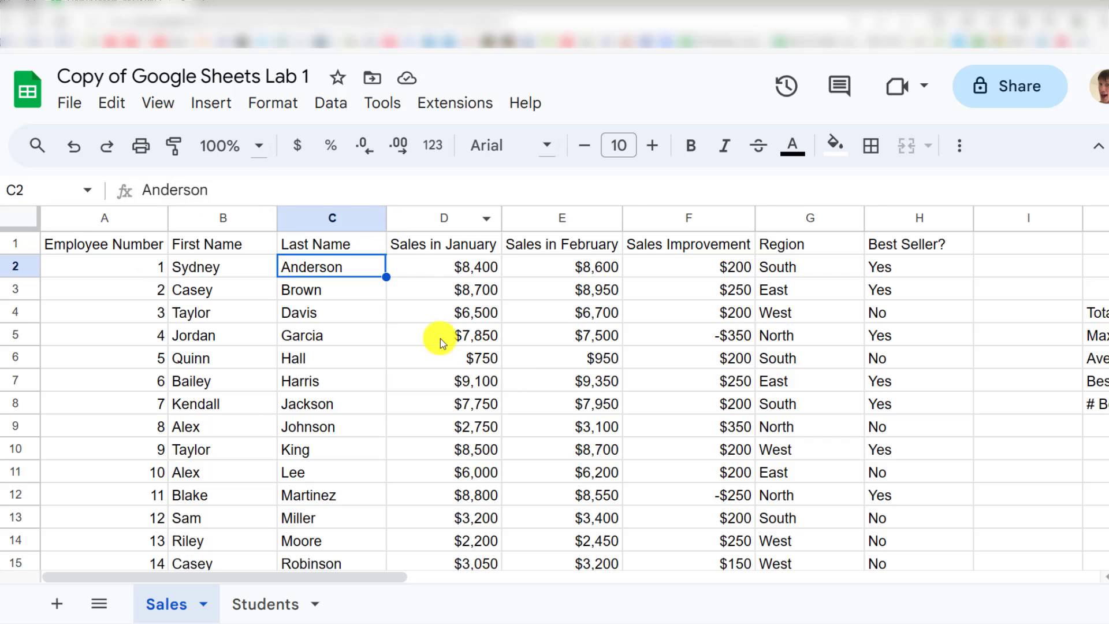
click(50, 249)
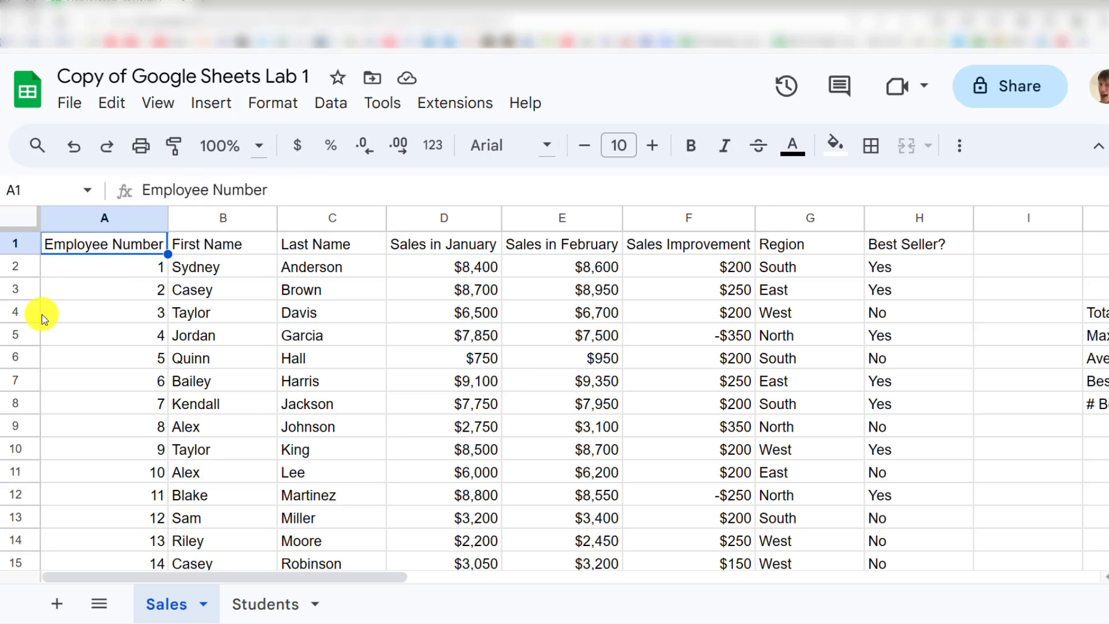
click(337, 107)
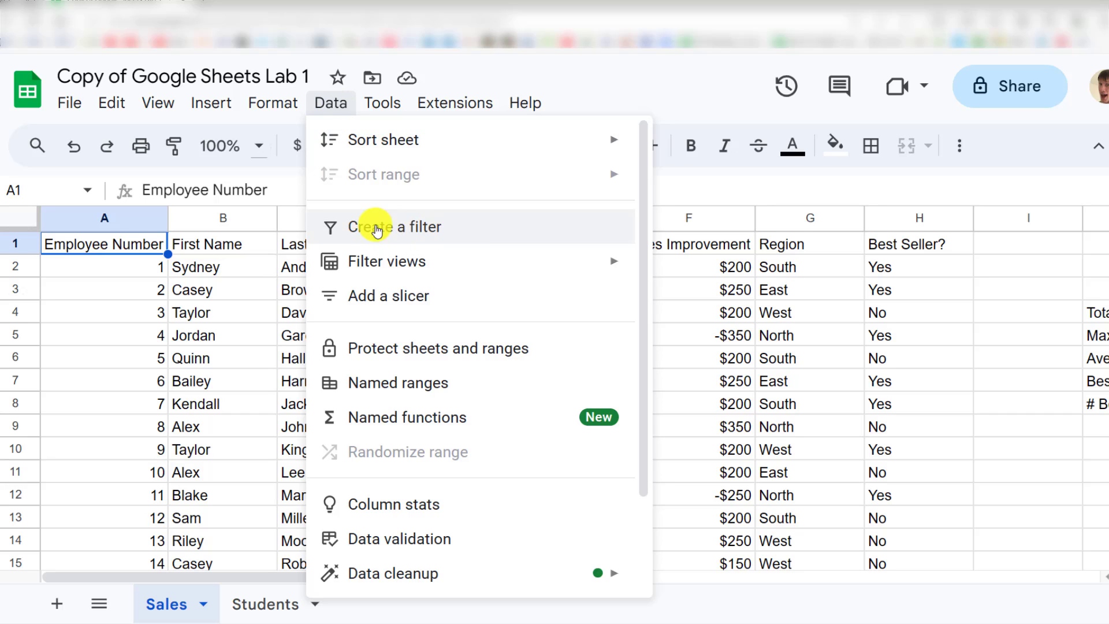
click(402, 230)
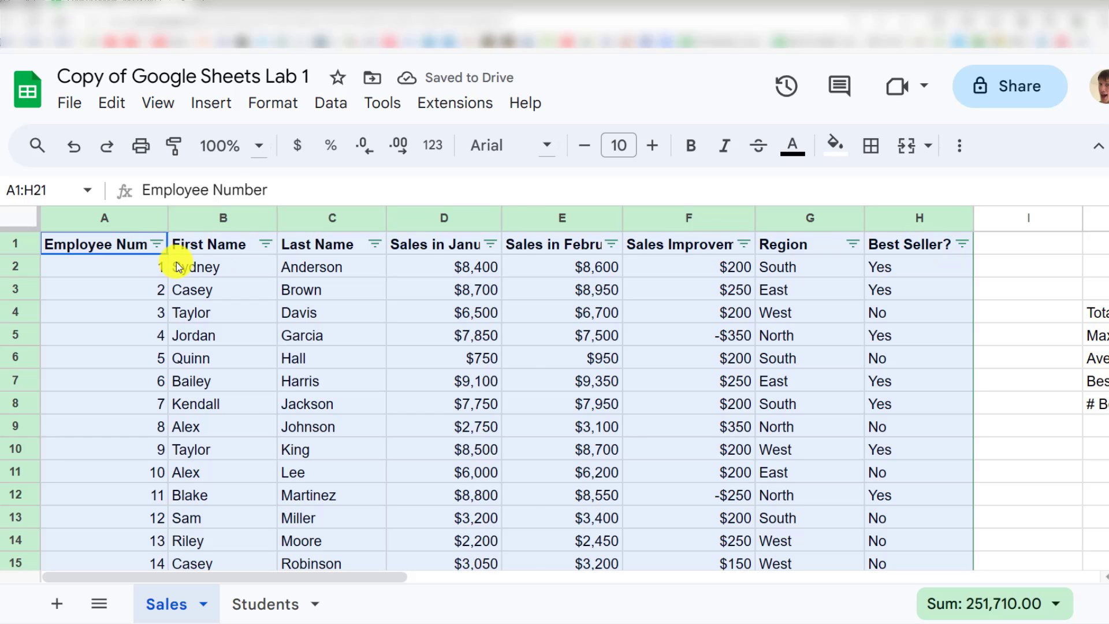
click(224, 98)
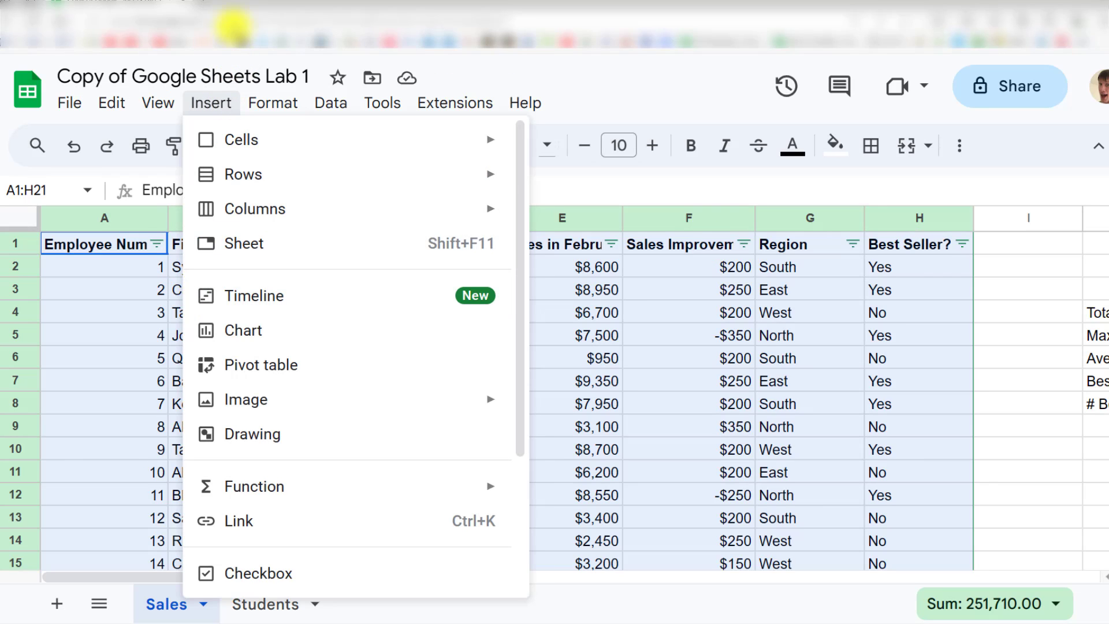
click(210, 103)
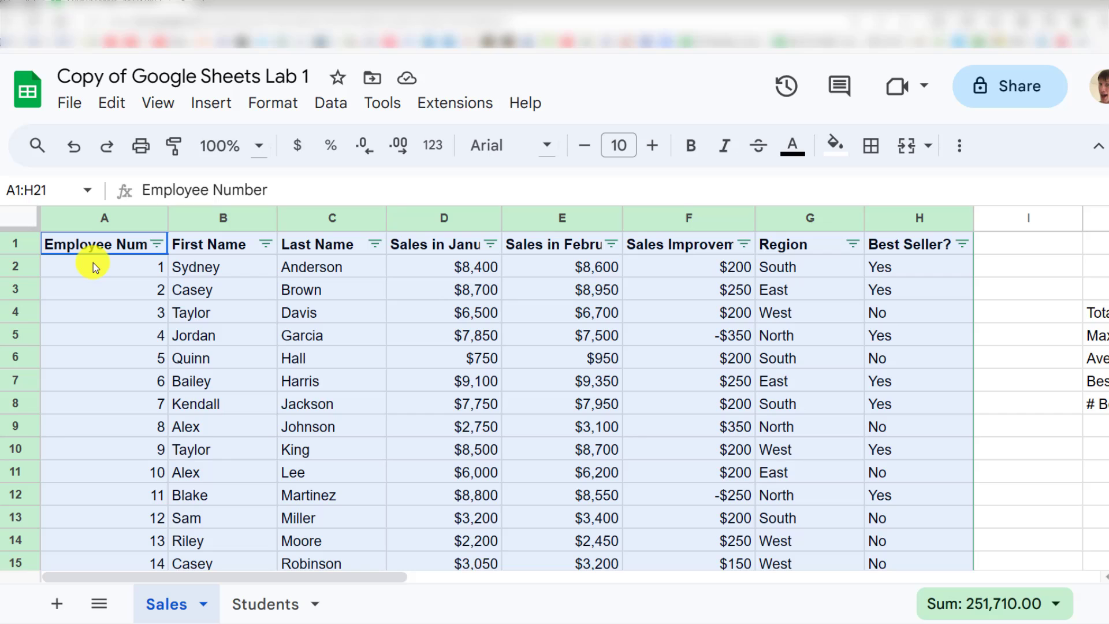
click(136, 249)
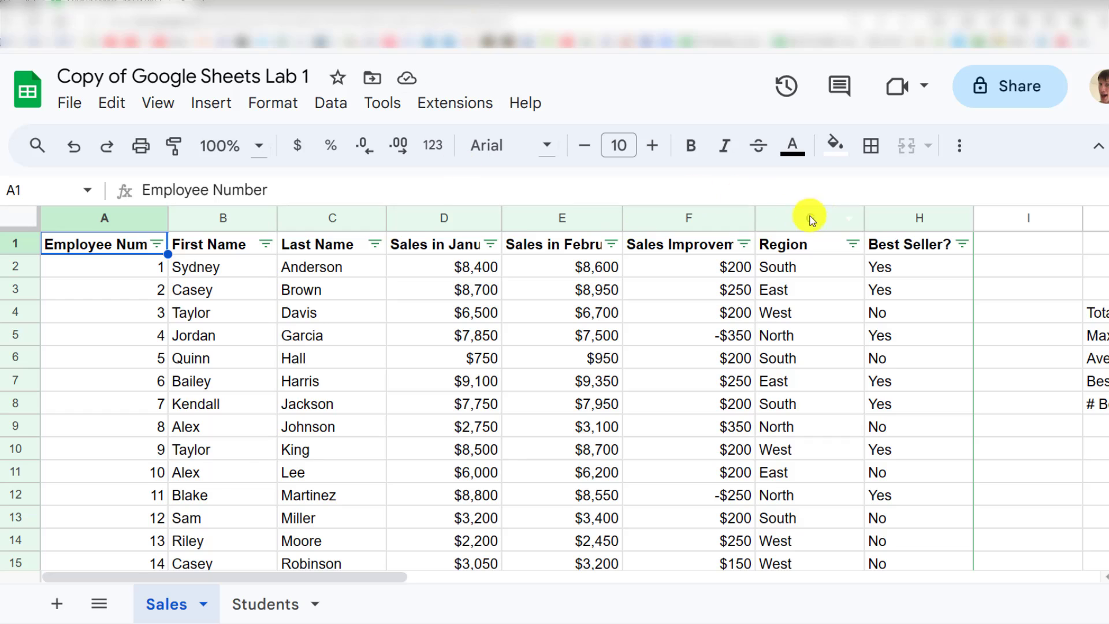
Step: Filter the Region column to show only South, excluding East, North and West, and inspect the filtered regions
click(853, 245)
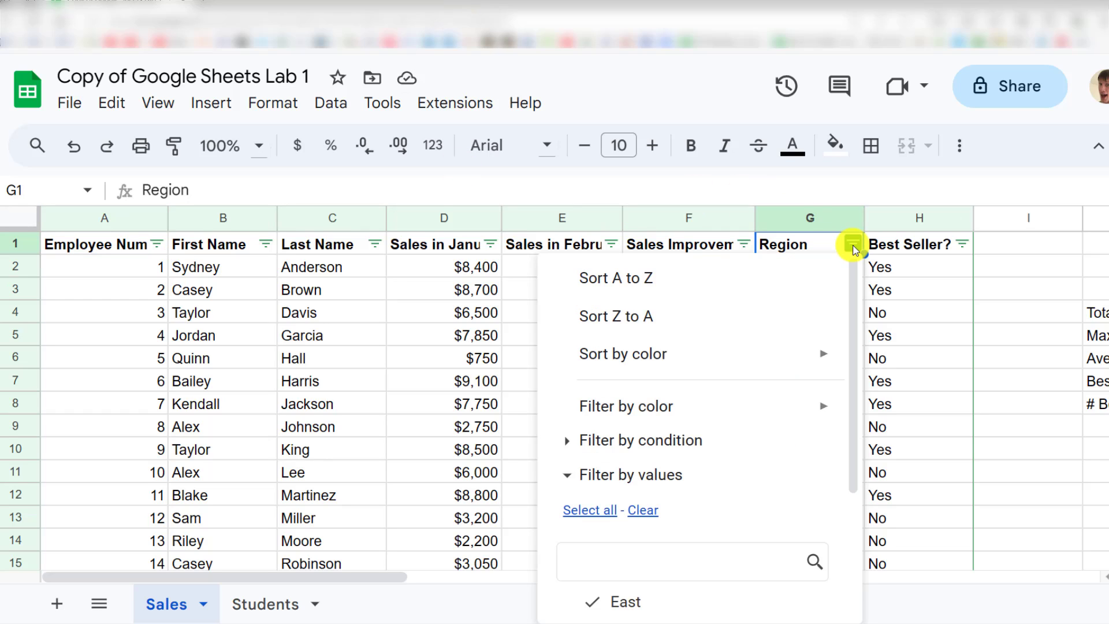
scroll(670, 381, down, 3)
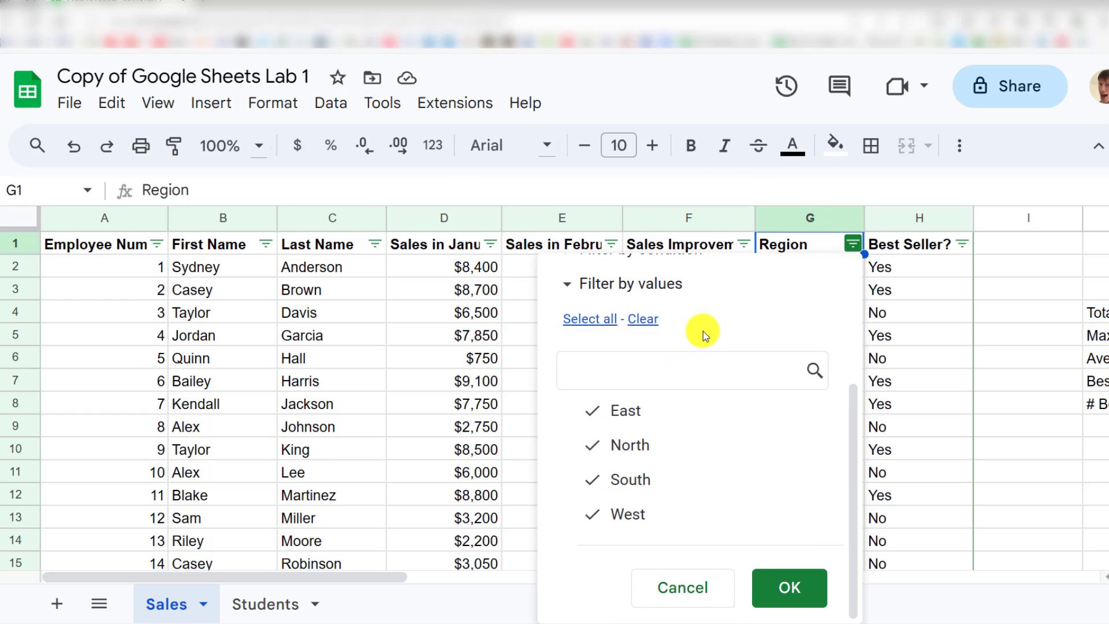
click(657, 409)
click(652, 459)
click(650, 517)
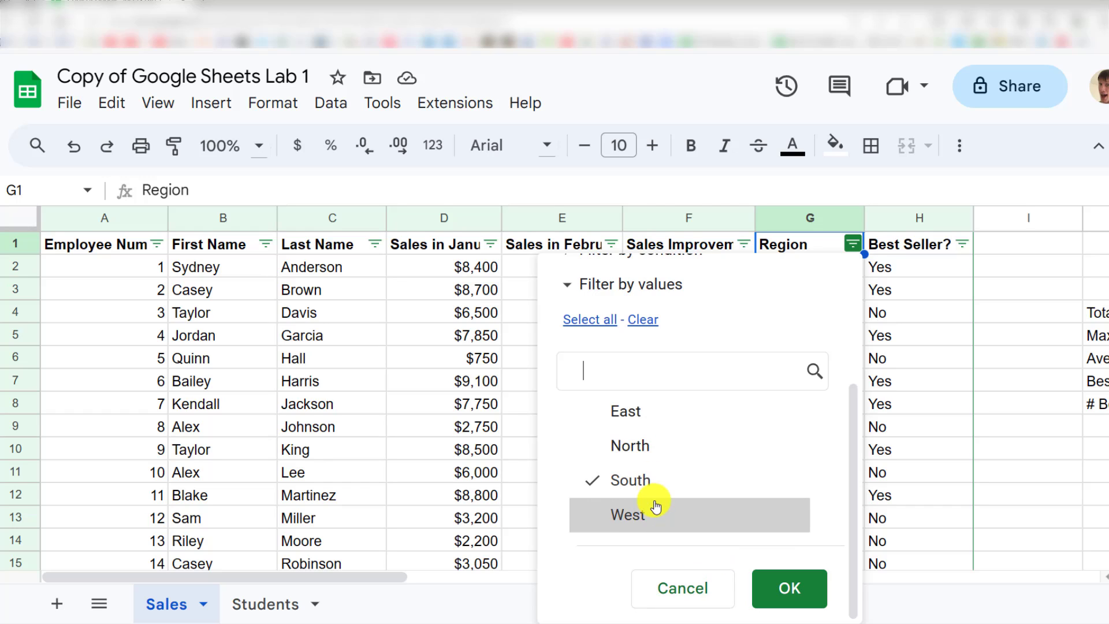
click(795, 588)
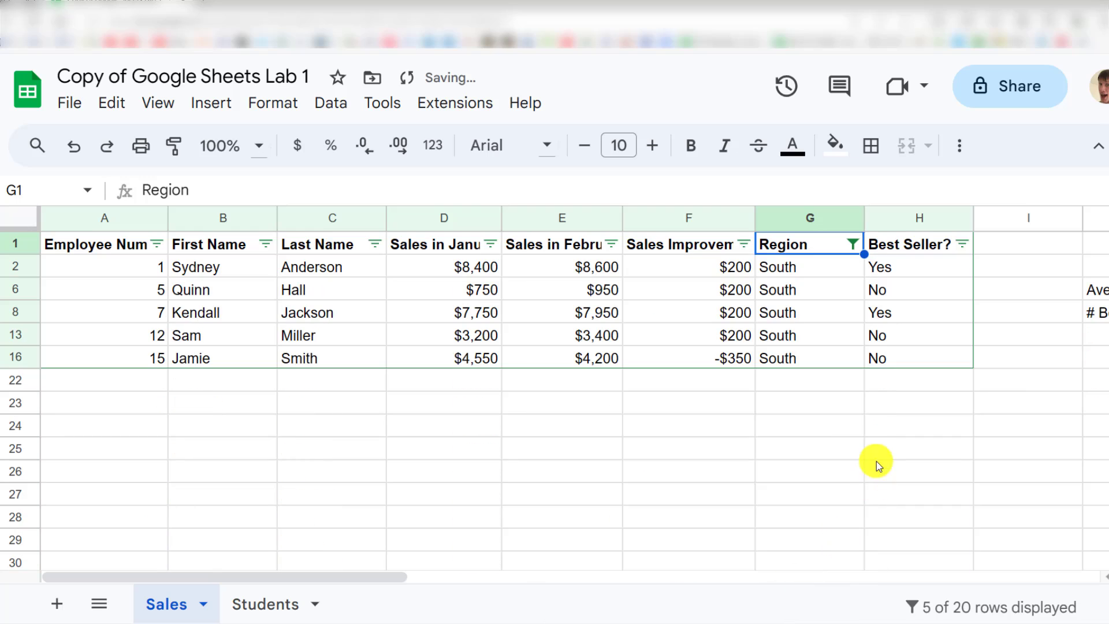
drag(774, 264, 781, 371)
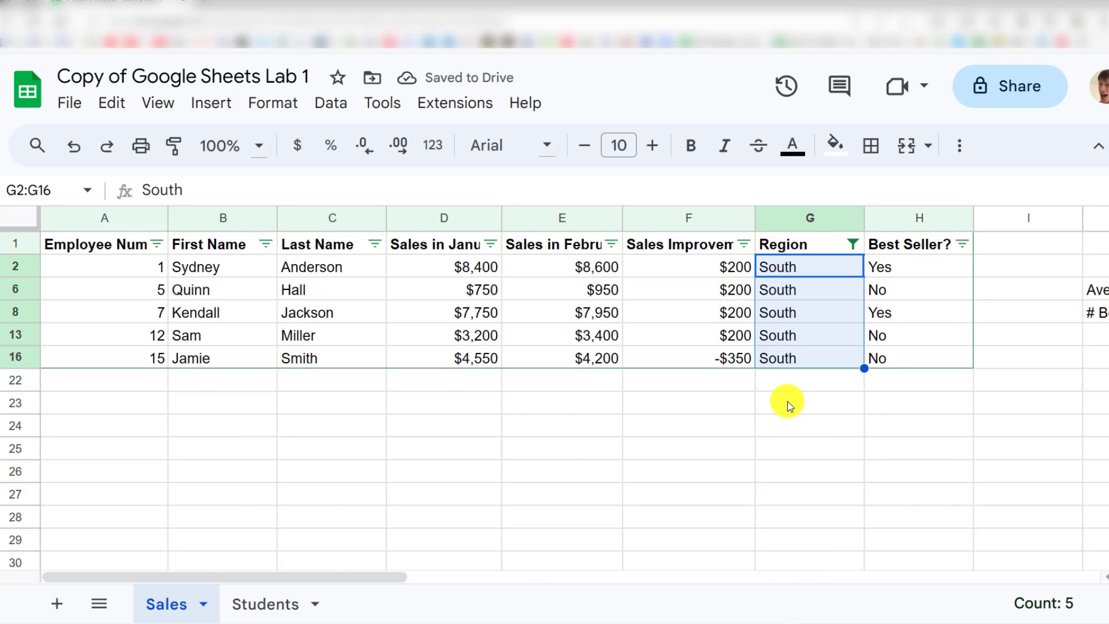
click(785, 390)
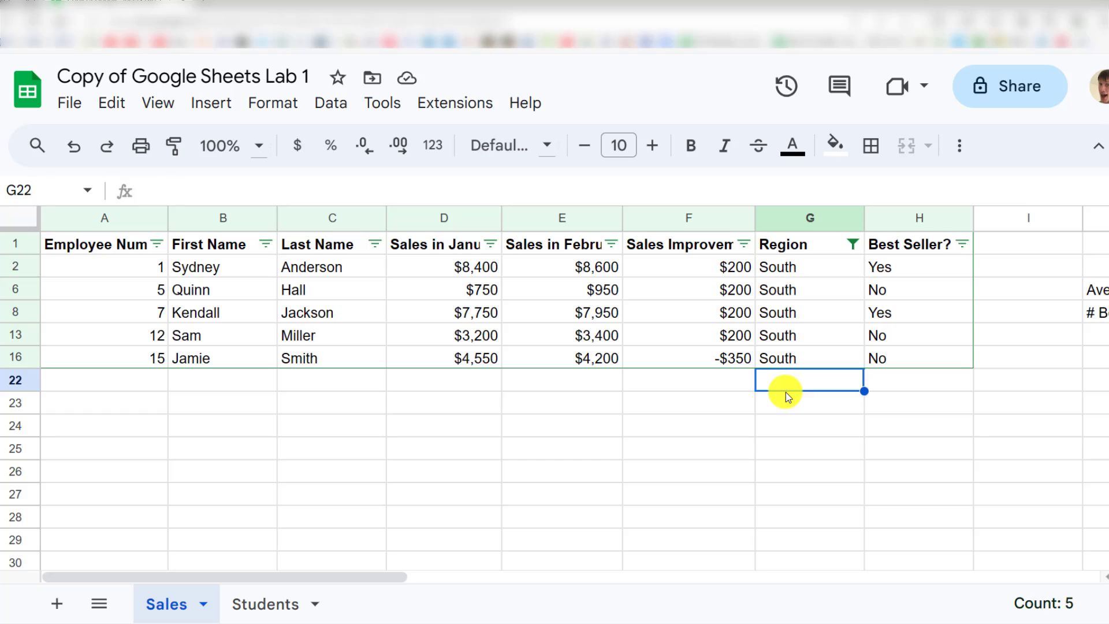
Step: Reset the Region filter by including all regions again
click(851, 244)
scroll(668, 527, down, 3)
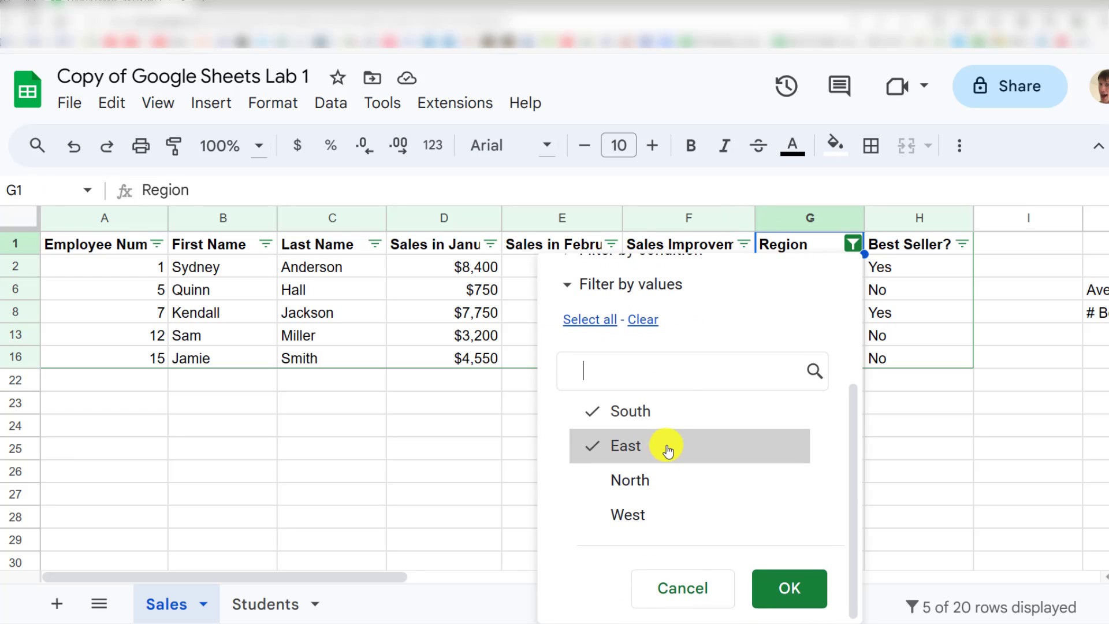
click(584, 320)
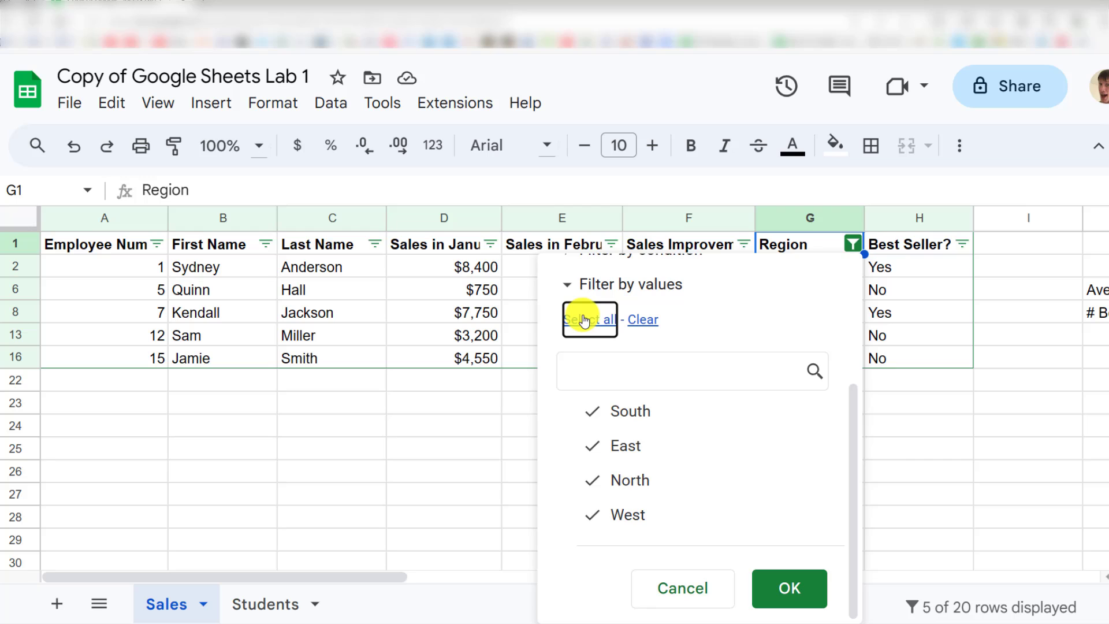
click(789, 588)
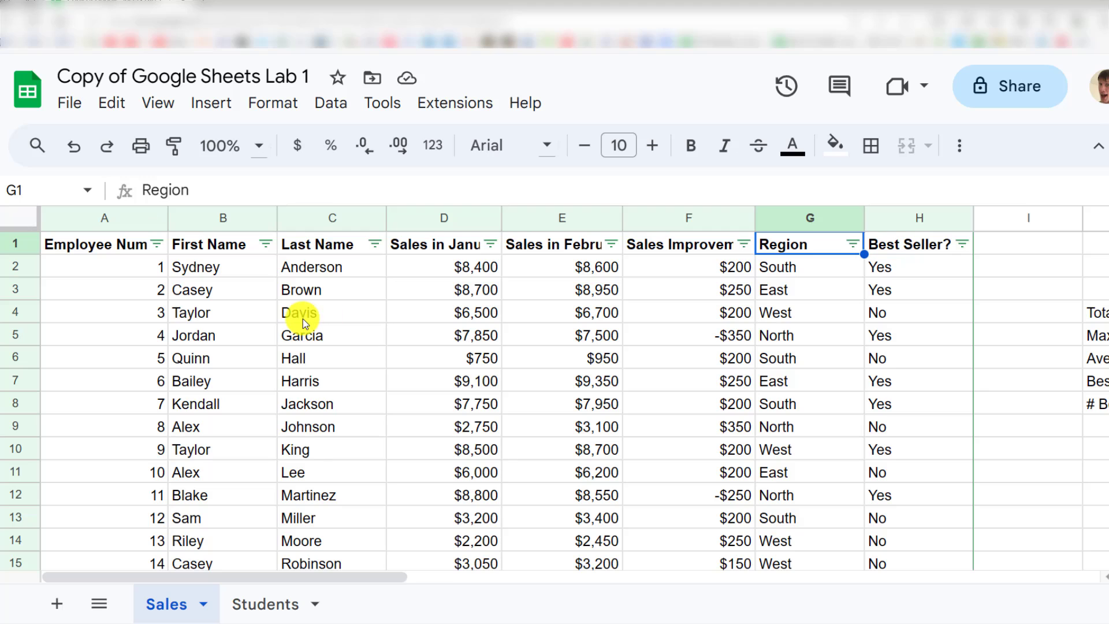
Step: Sort the table by Last Name A to Z, followed by Sales Improvement A to Z
click(374, 244)
click(305, 276)
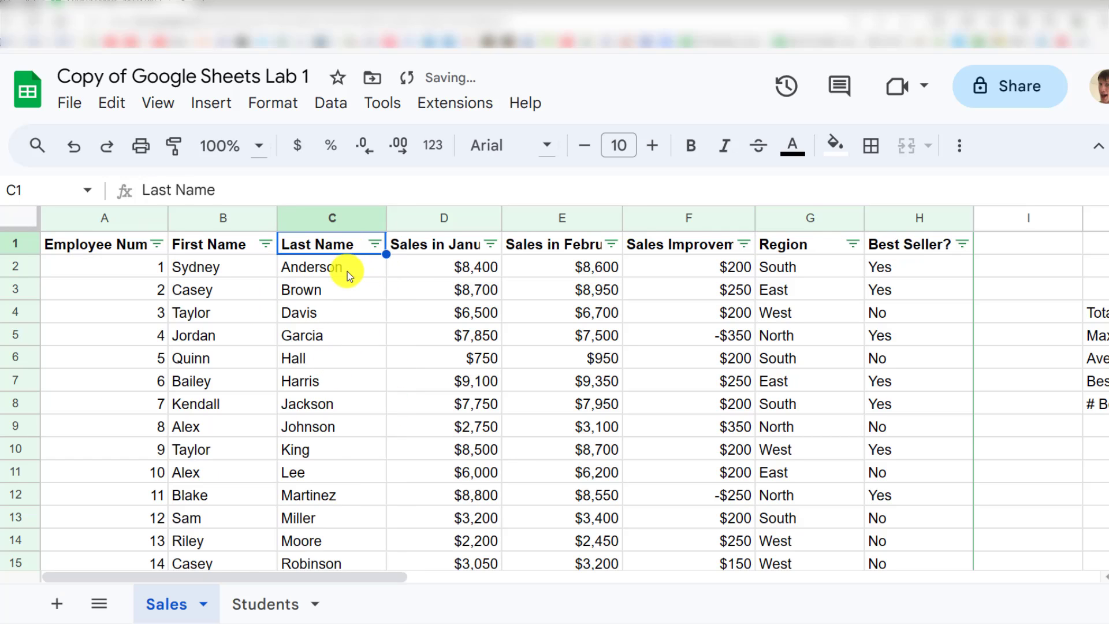
scroll(347, 271, down, 5)
scroll(342, 364, up, 5)
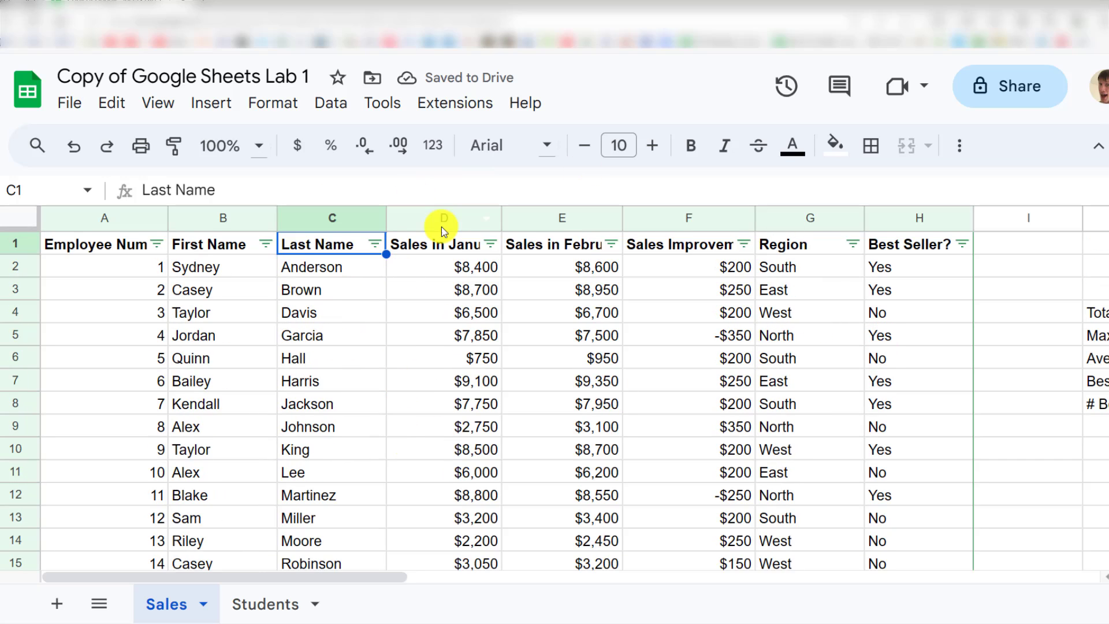
click(744, 245)
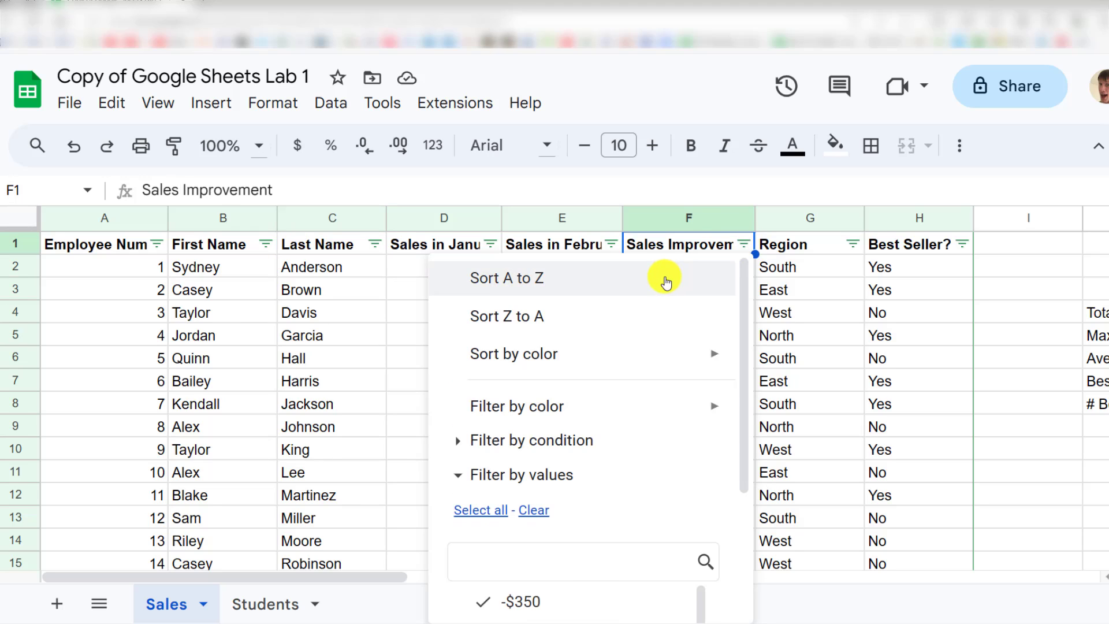
click(663, 277)
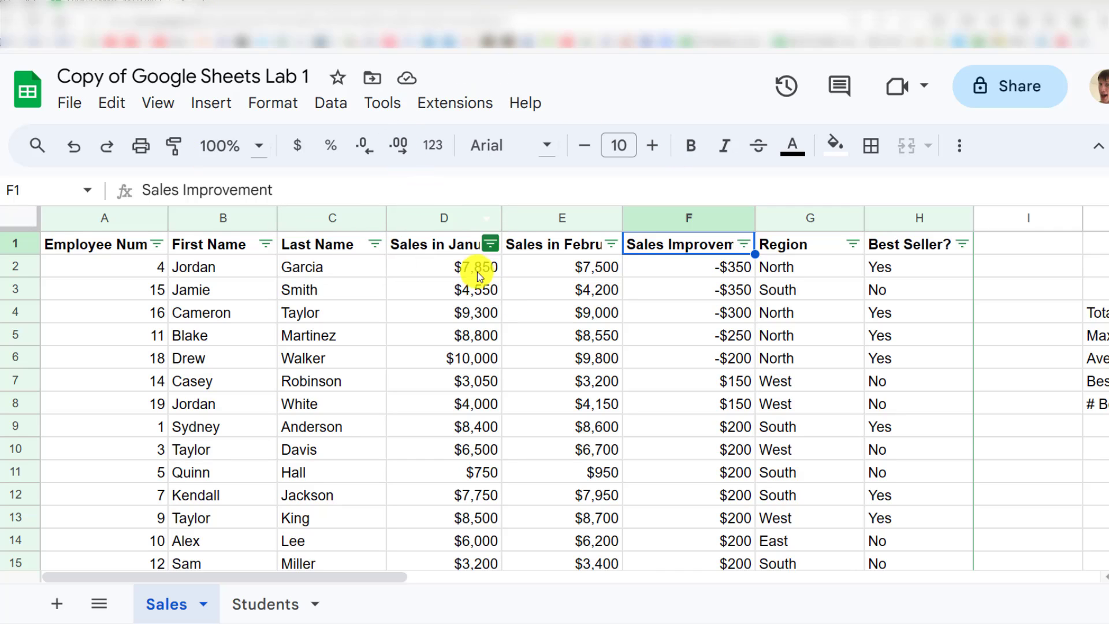
Step: Sort the table by Sales in January Z to A, and re-sort the same column A to Z
click(491, 247)
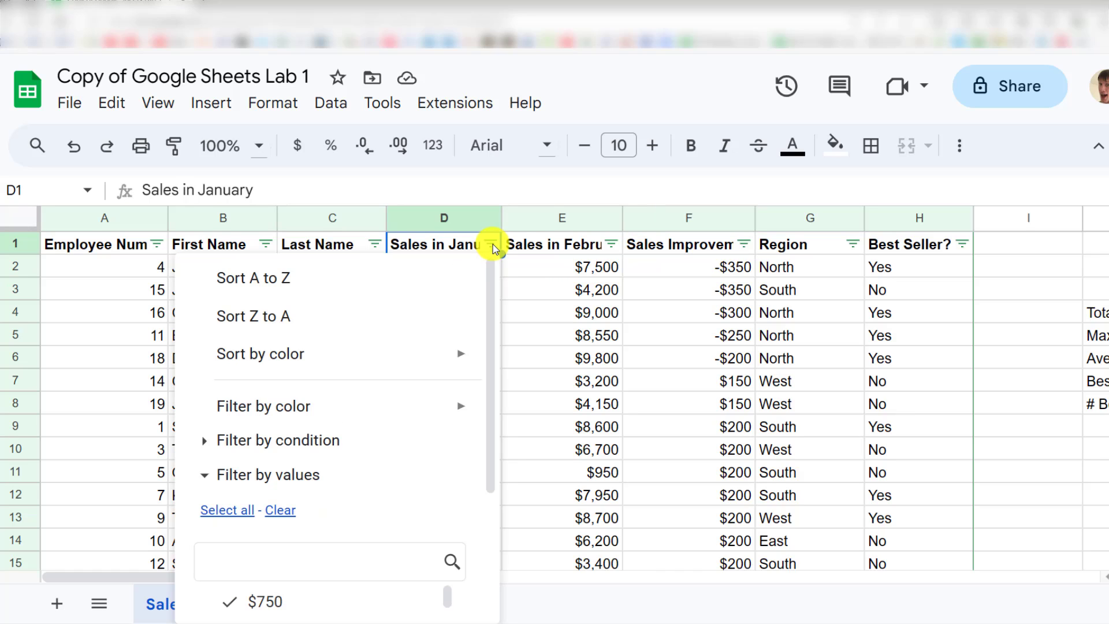
click(321, 320)
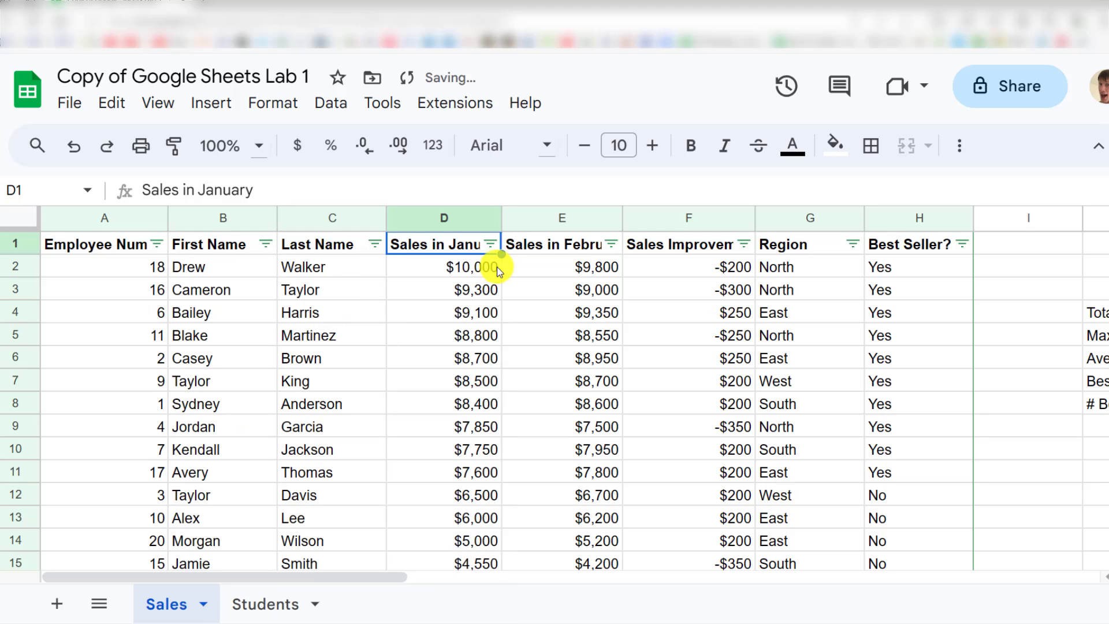
click(490, 244)
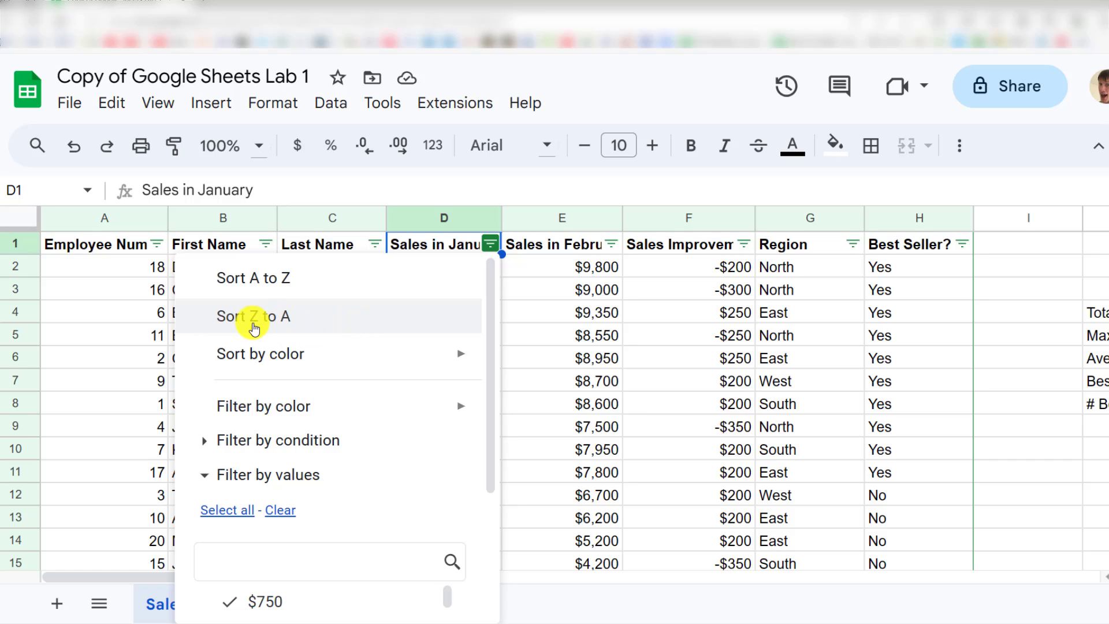
click(263, 279)
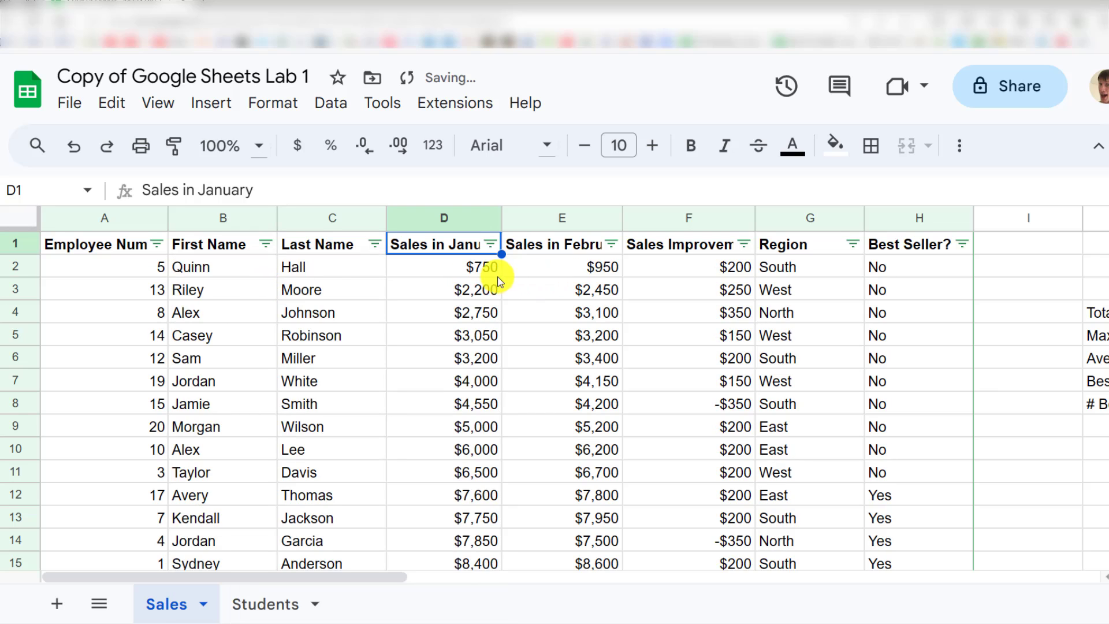
Step: Sort the table by Sales in January Z to A, and inspect the top two employees' names and sales figures
click(490, 245)
click(356, 320)
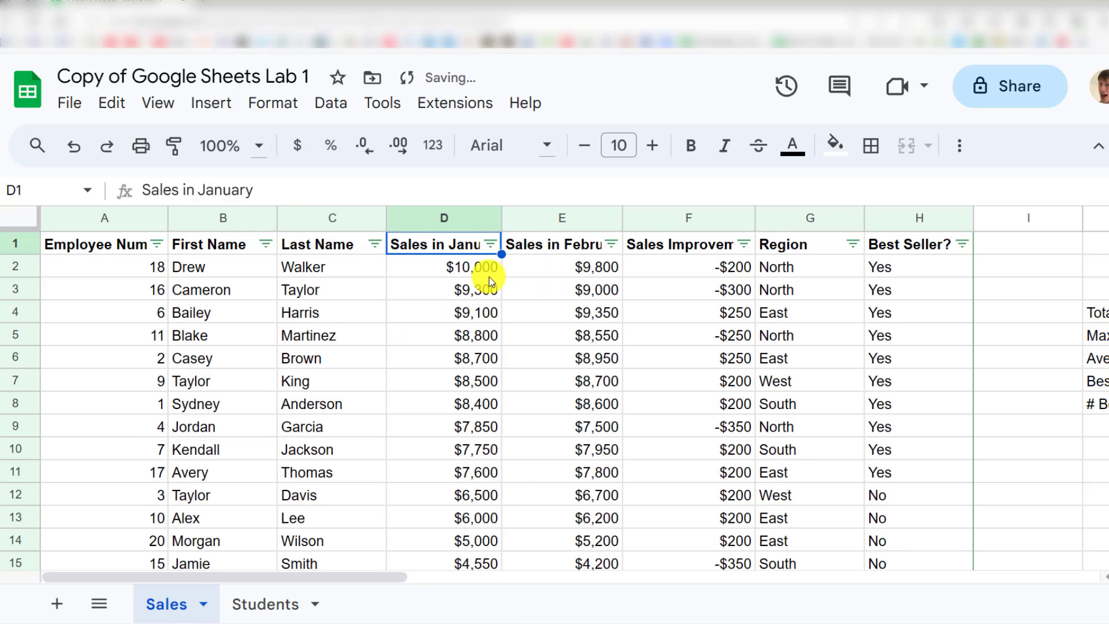
click(450, 272)
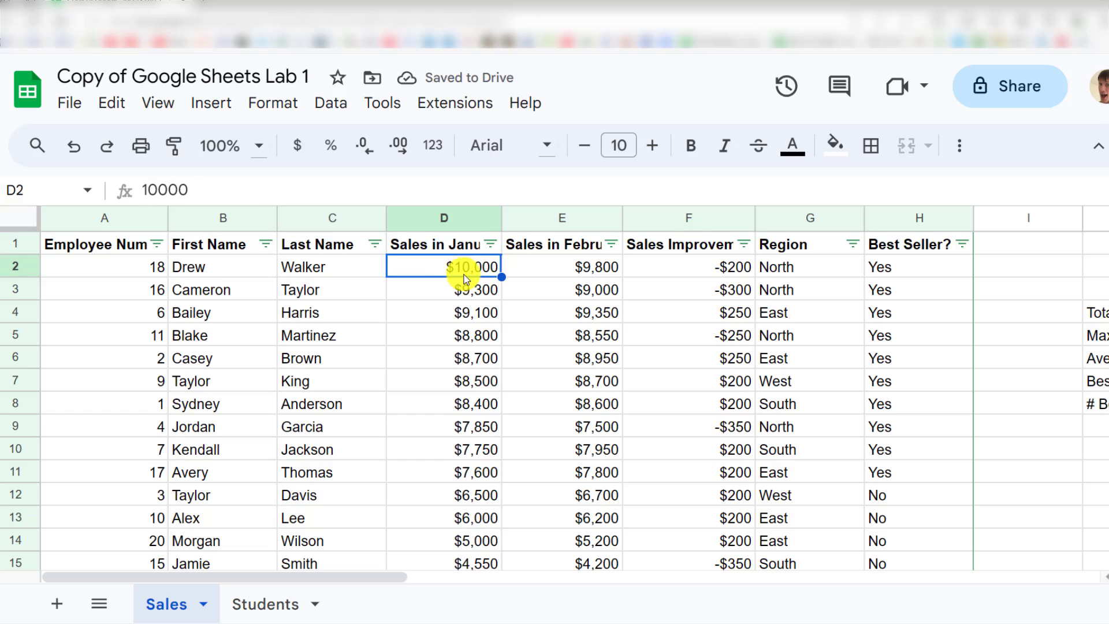
drag(196, 272, 346, 272)
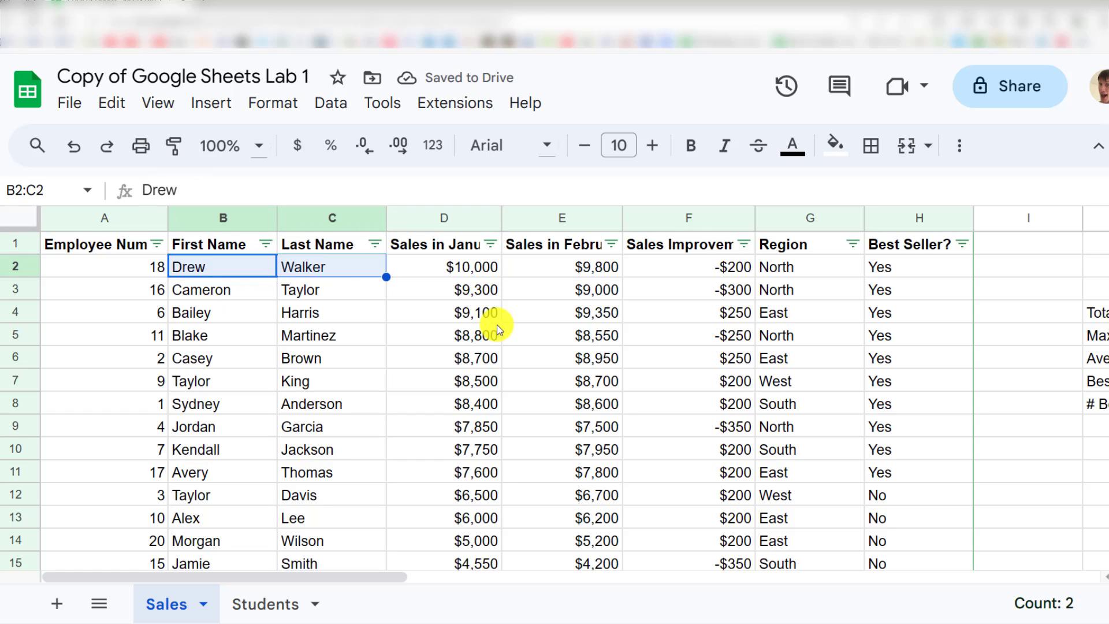
click(454, 272)
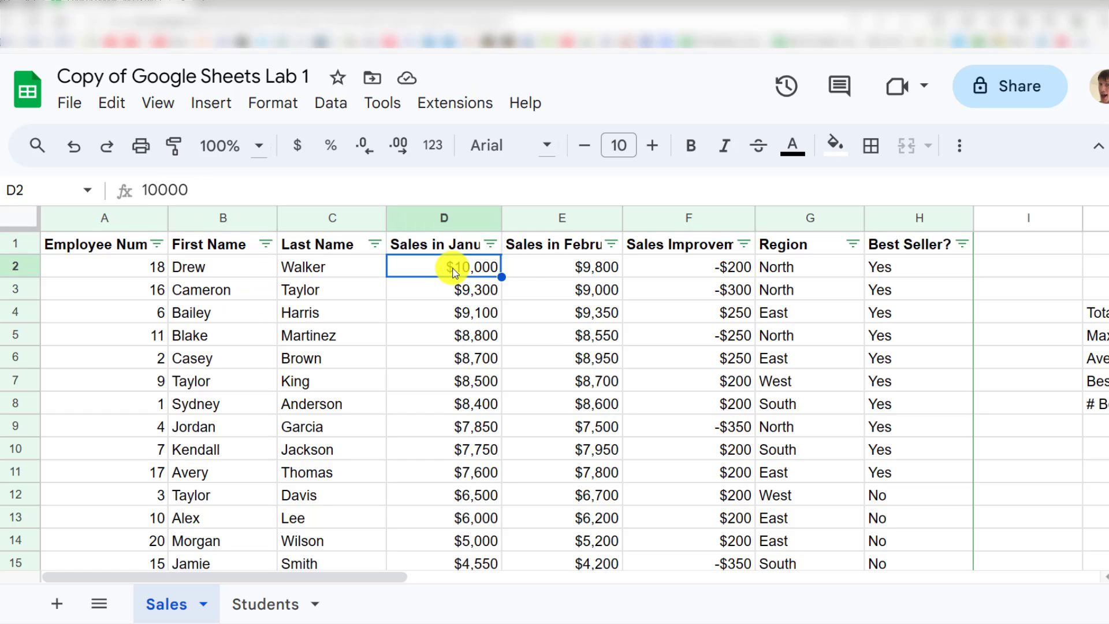
click(578, 267)
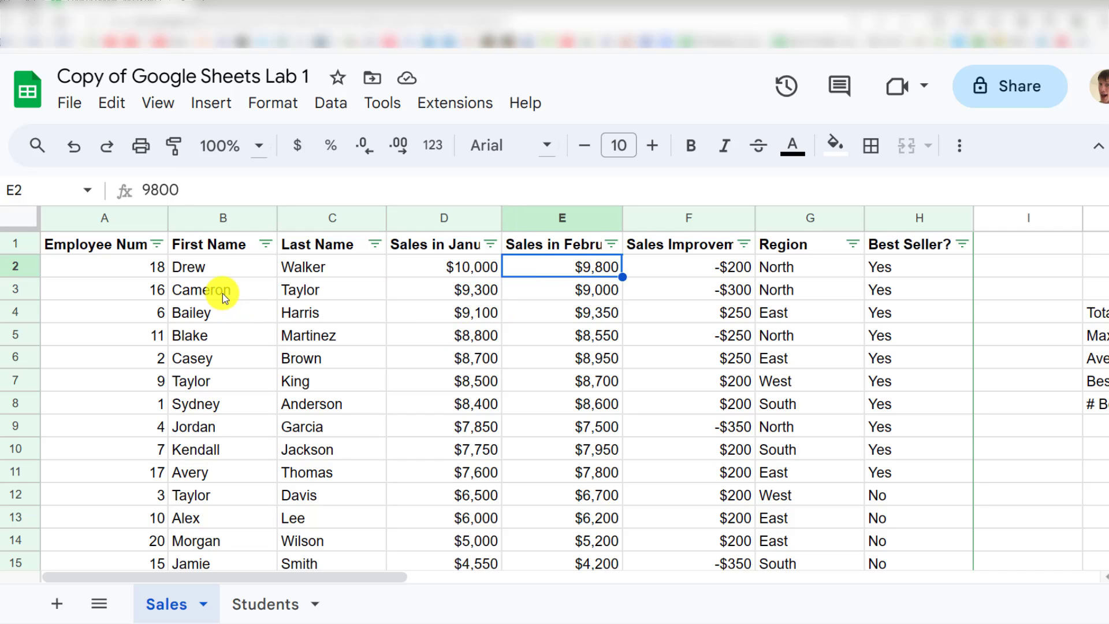
drag(223, 291, 302, 293)
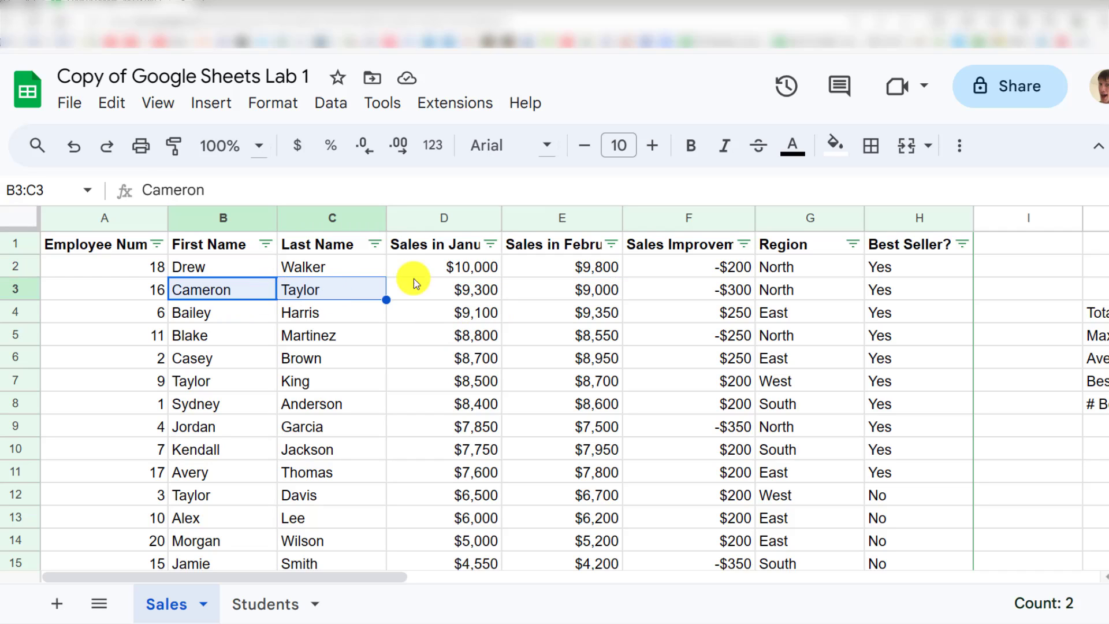
Step: Sort the table by Sales in January A to Z, and inspect the lowest-selling employee's January and February sales
click(495, 266)
click(492, 244)
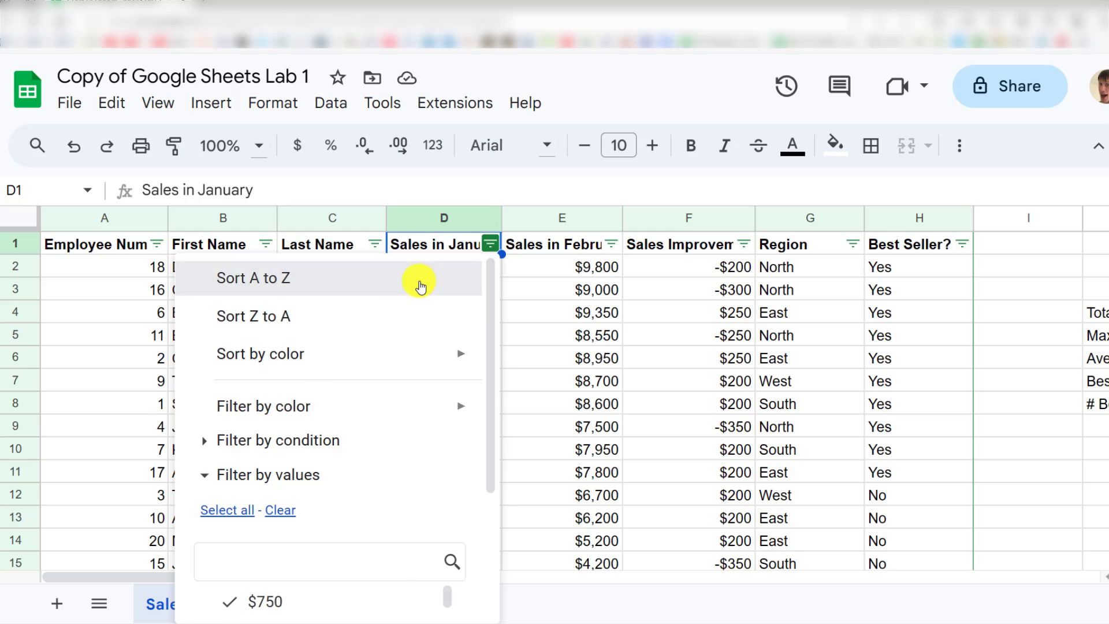
click(419, 283)
drag(248, 270, 432, 269)
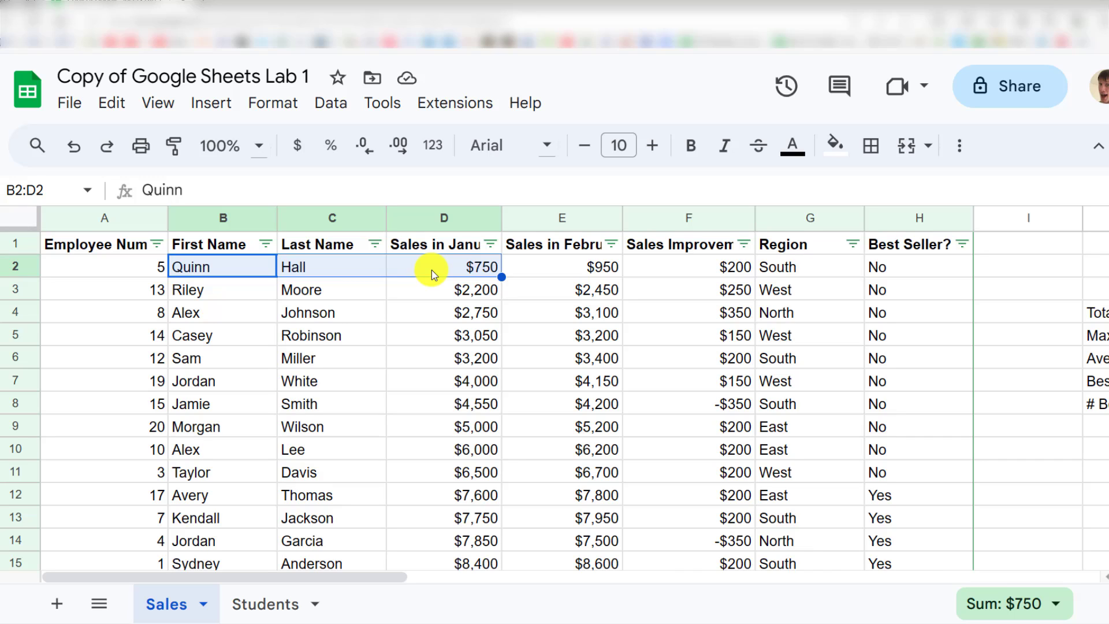
click(606, 265)
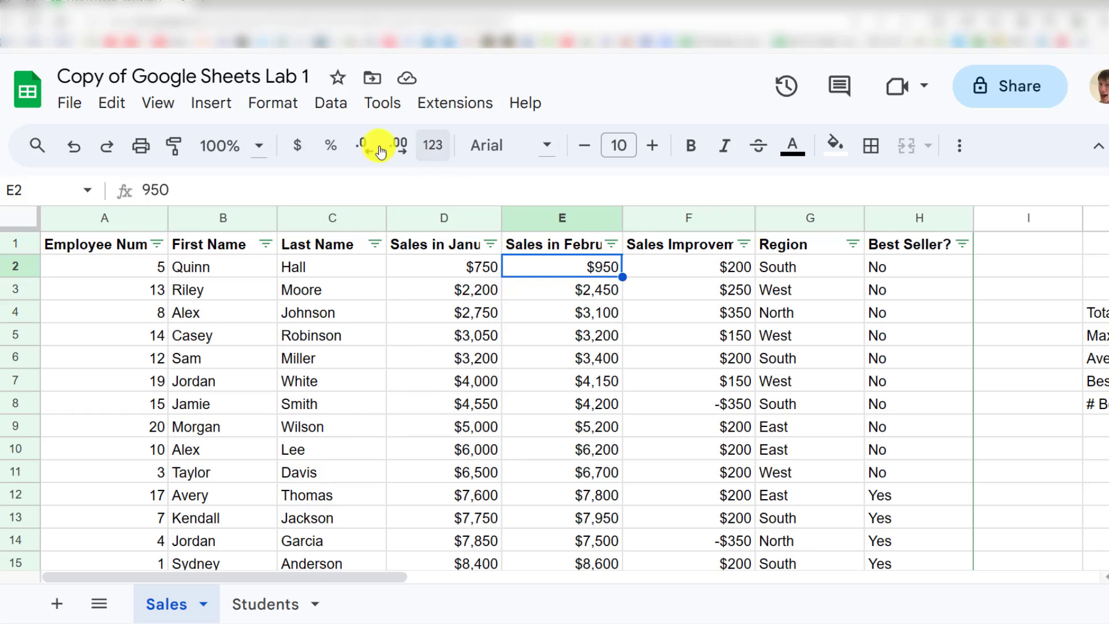
scroll(460, 467, down, 1)
scroll(460, 462, down, 5)
scroll(460, 423, up, 6)
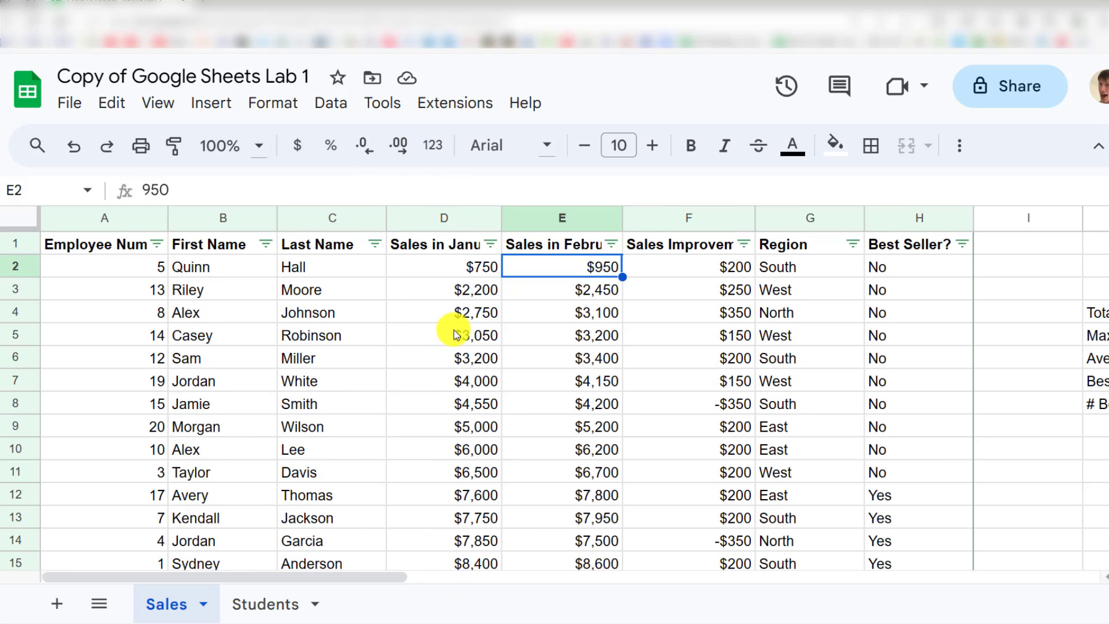
Step: Re-sort the table by Sales in January Z to A
click(490, 244)
click(327, 316)
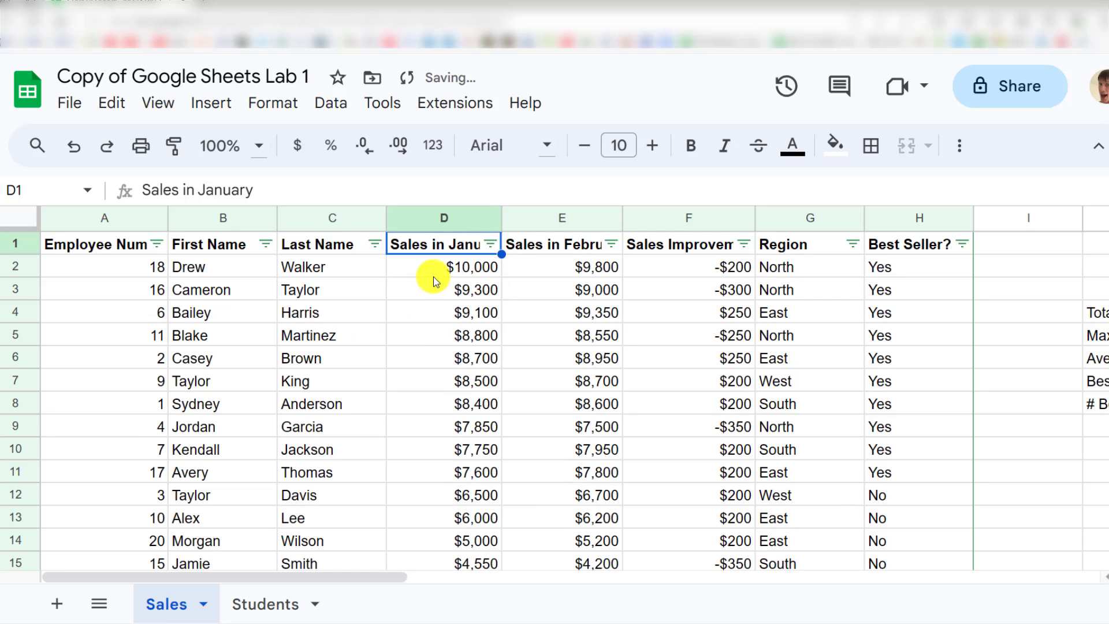
click(441, 266)
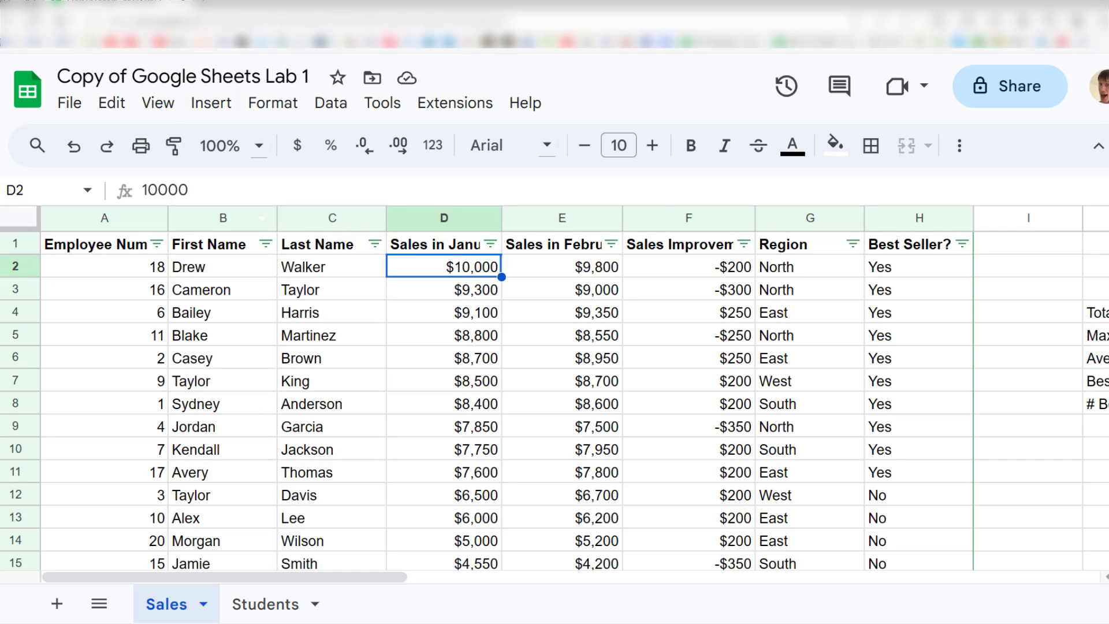
click(106, 248)
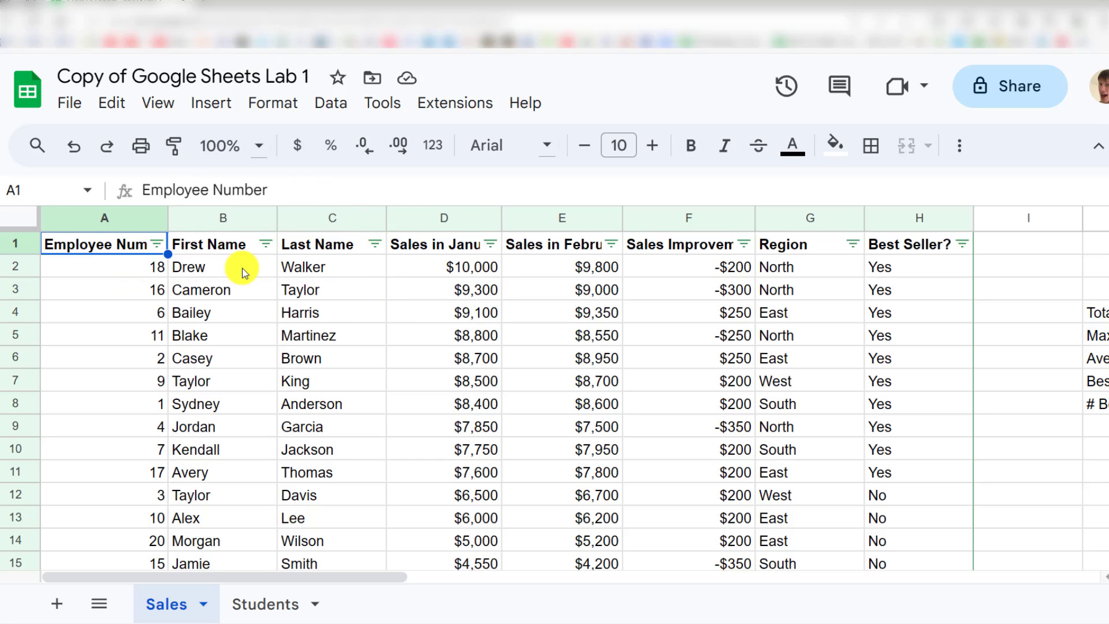
click(922, 248)
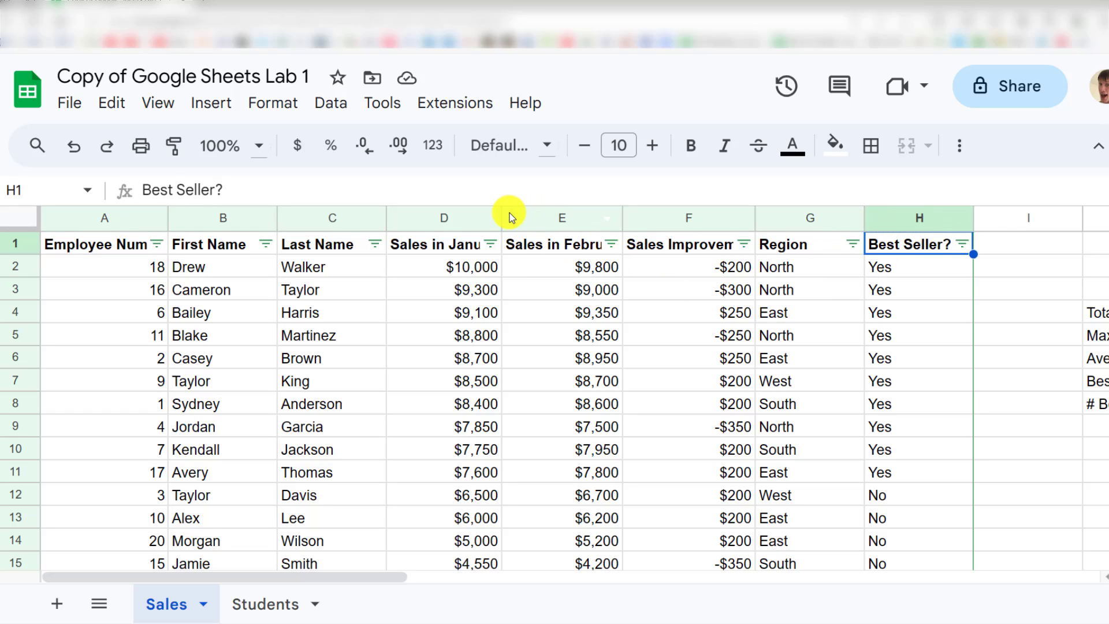
click(679, 297)
click(894, 218)
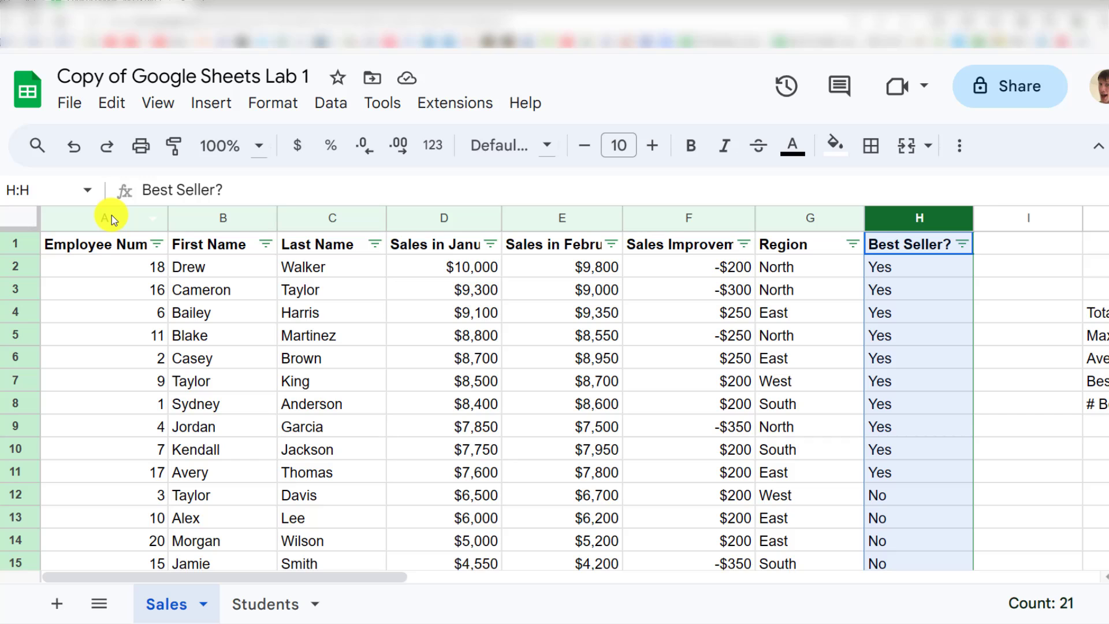
shift+click(112, 217)
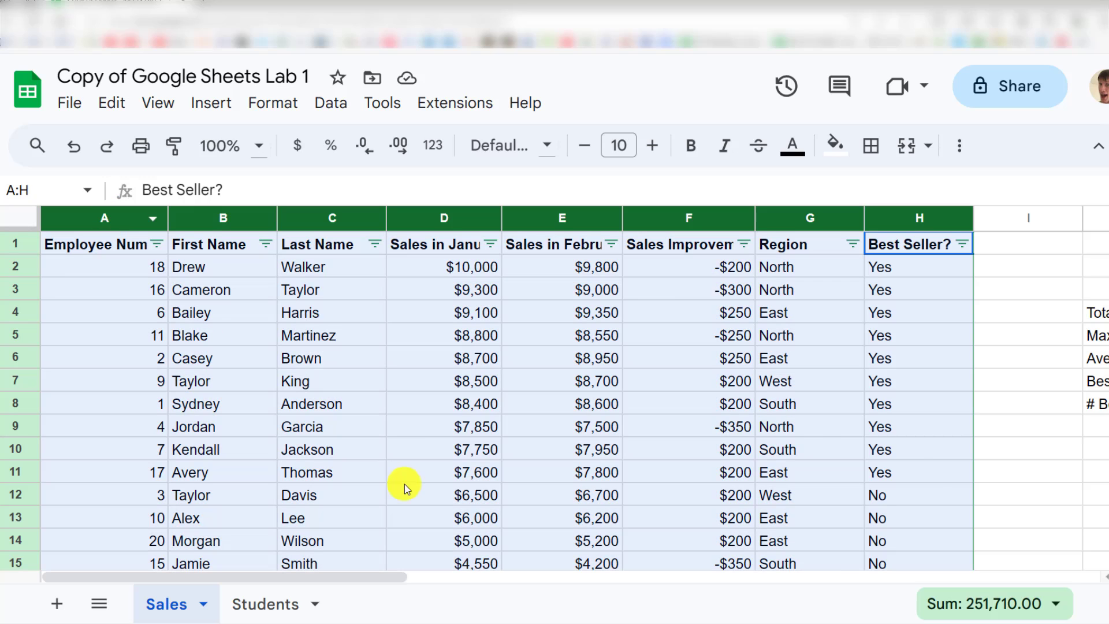
click(873, 345)
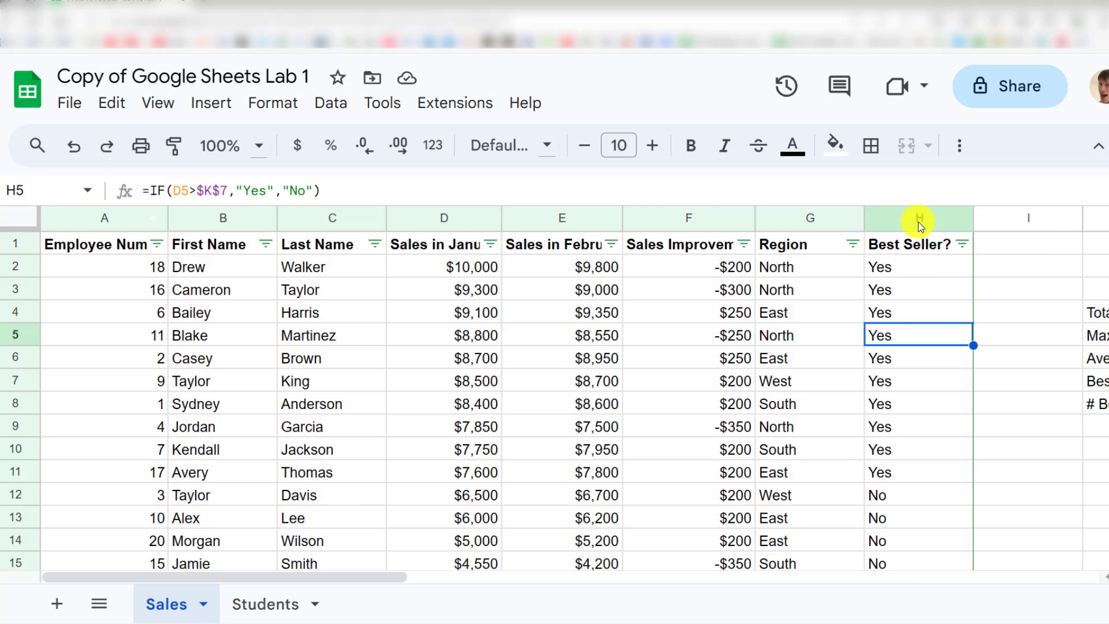
drag(919, 224, 92, 225)
click(549, 379)
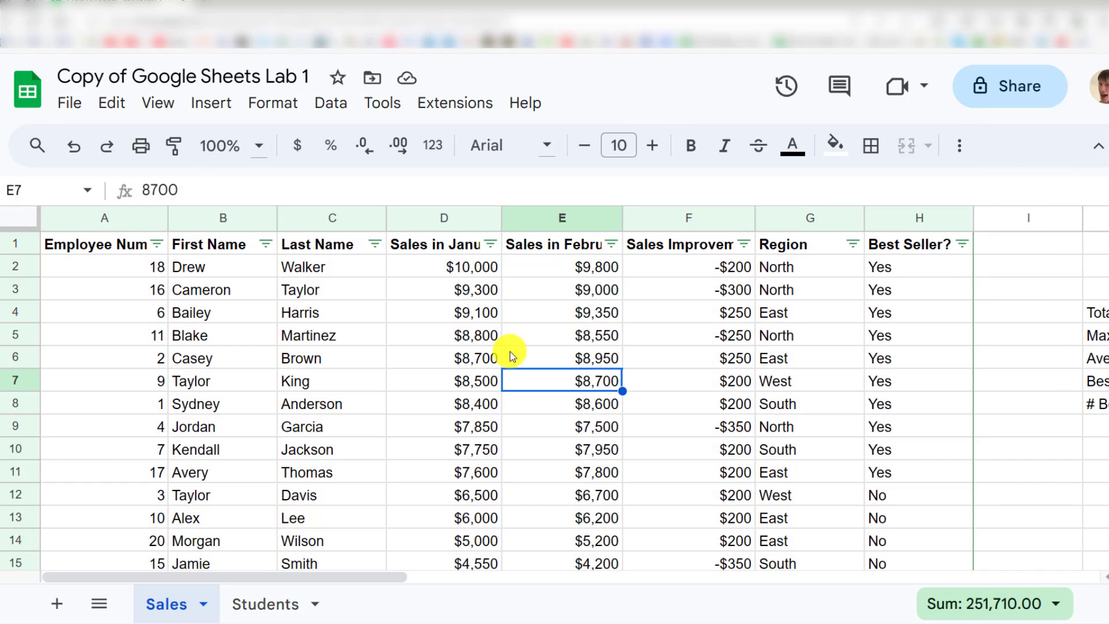
Step: Auto-fit the widths of columns A through H to their contents
click(128, 215)
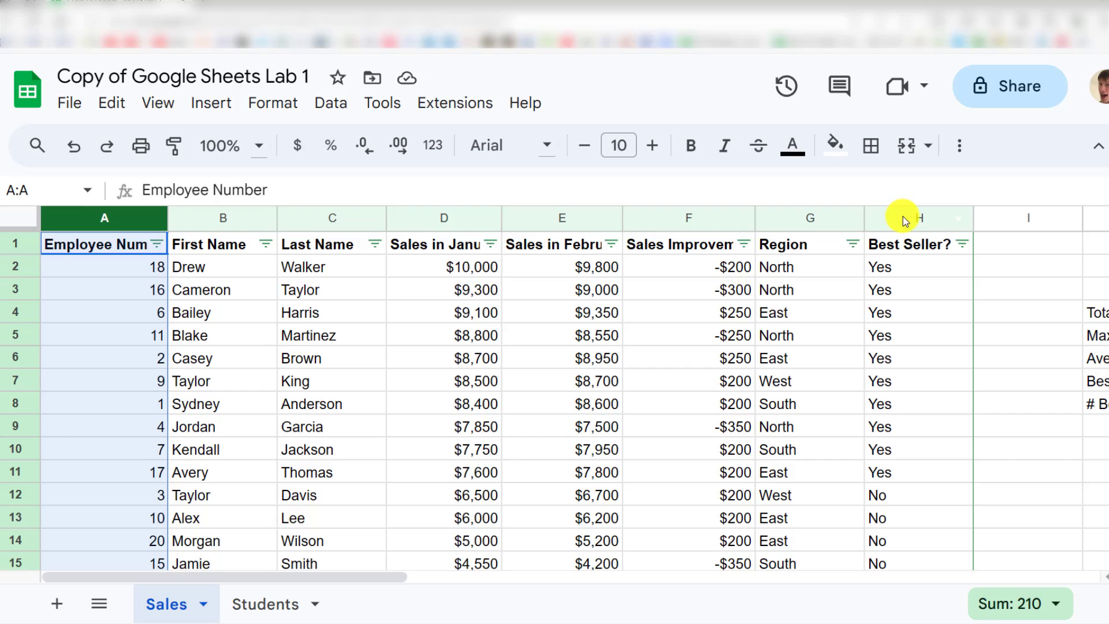
shift+click(902, 218)
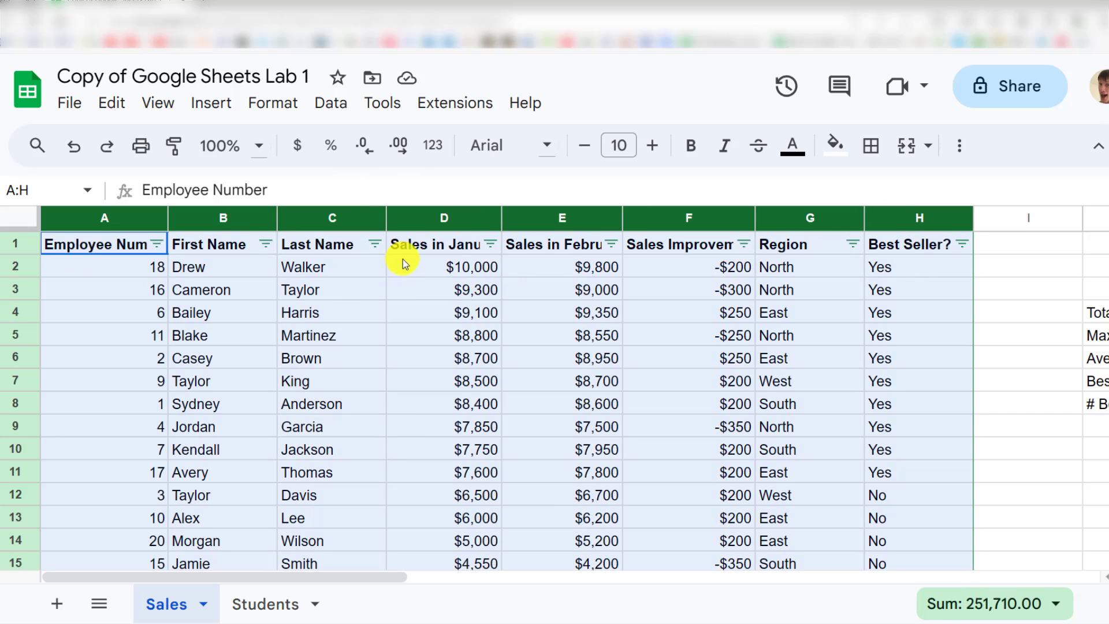
double_click(501, 219)
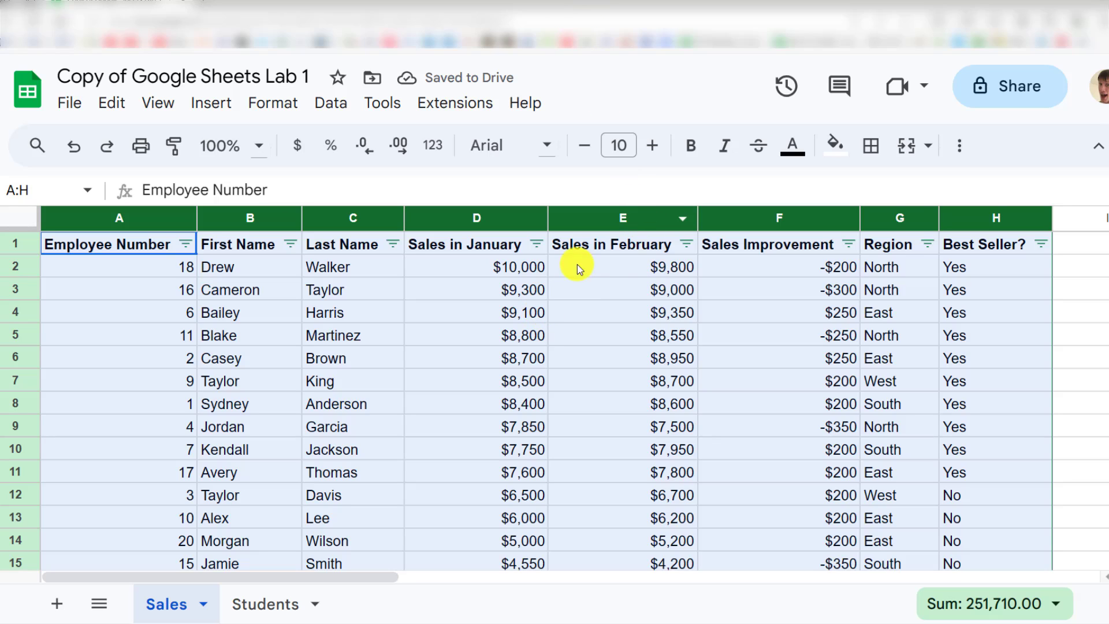
Step: Try all borders on the entire columns A through H, inspect the empty rows below the table, and undo the borders
click(880, 149)
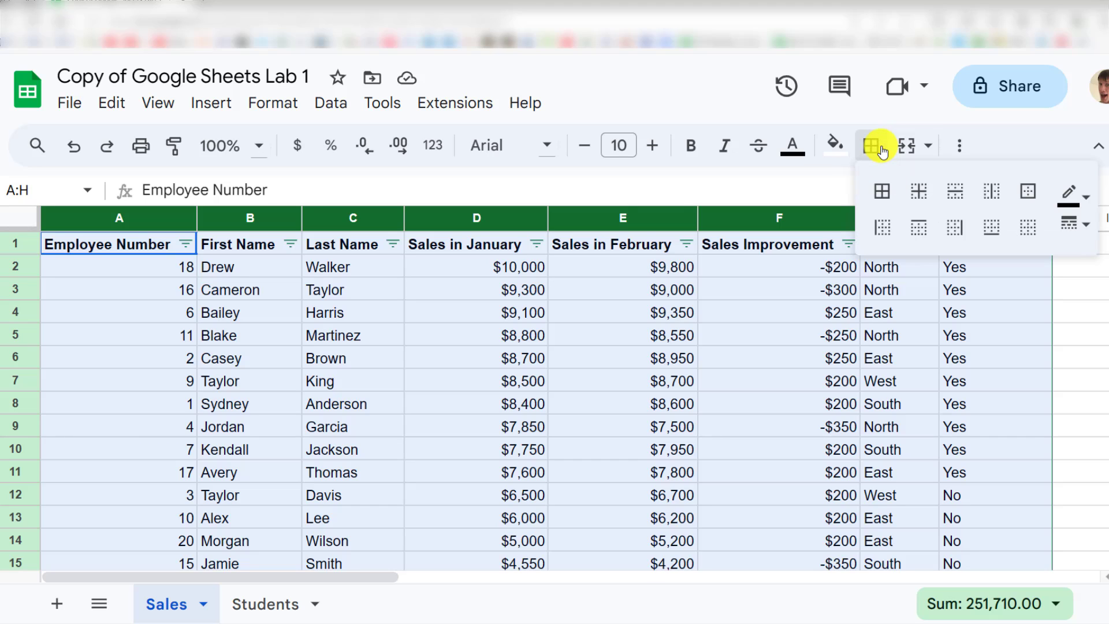
click(881, 197)
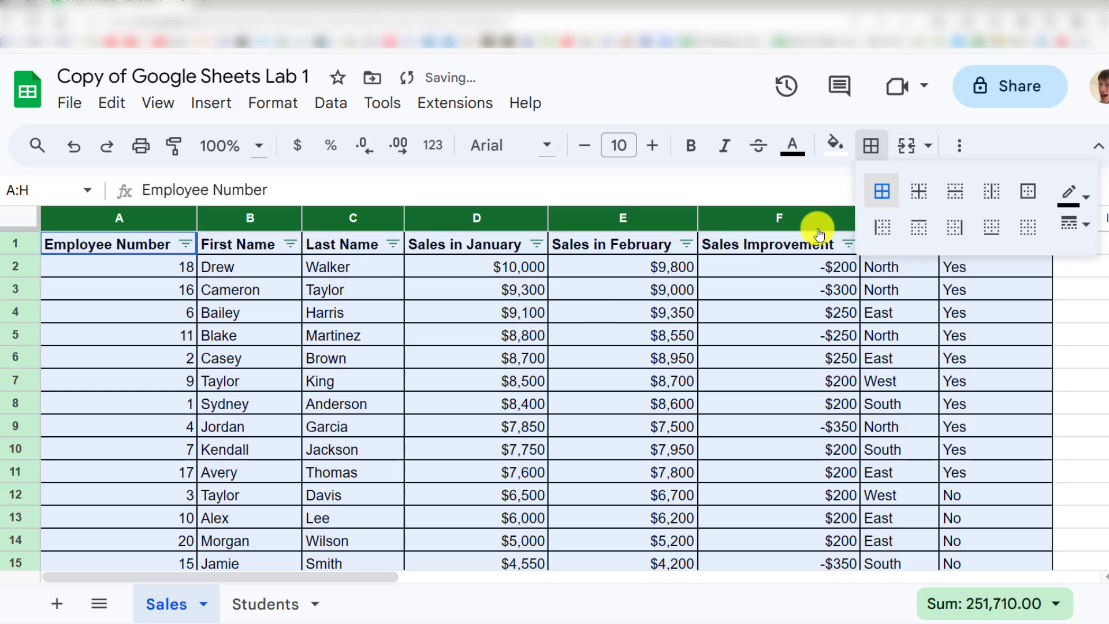
scroll(502, 337, down, 5)
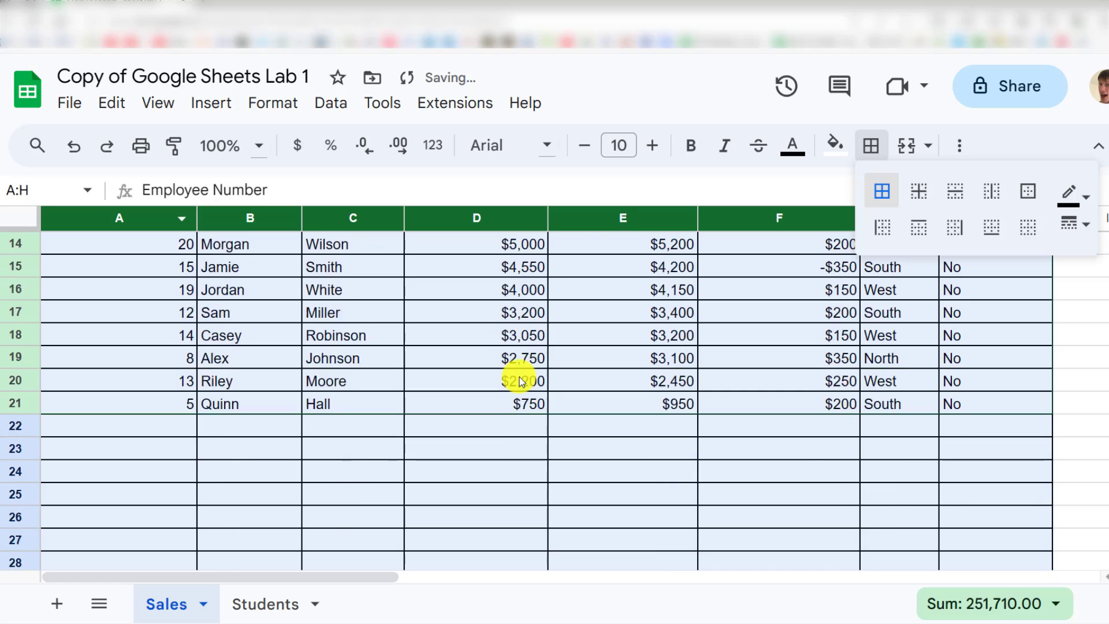
scroll(518, 377, up, 2)
scroll(519, 377, down, 5)
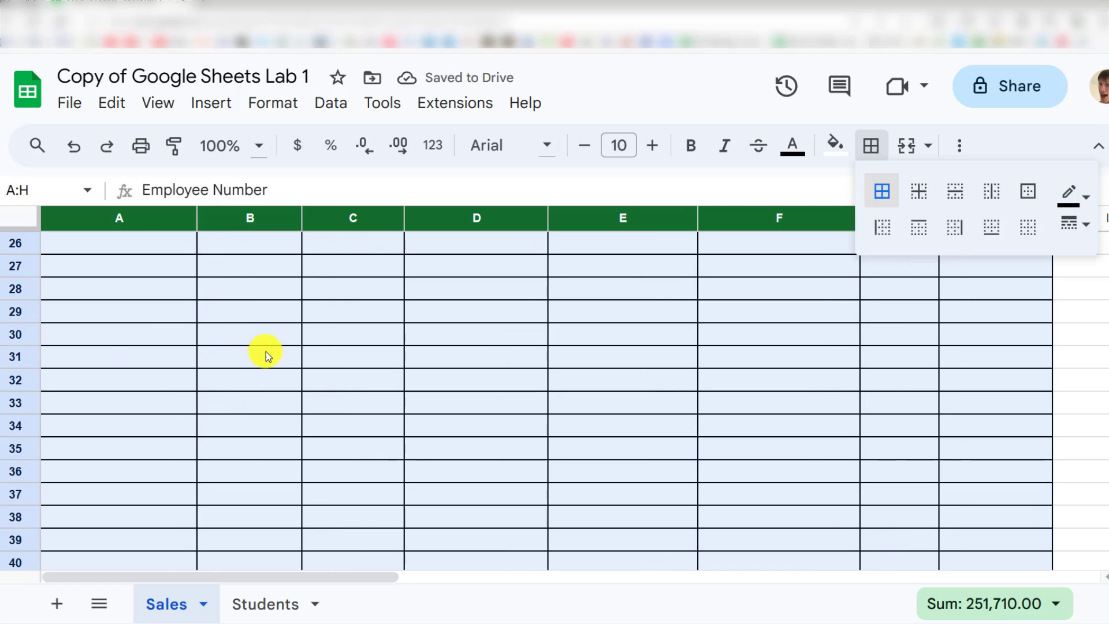
scroll(338, 361, up, 8)
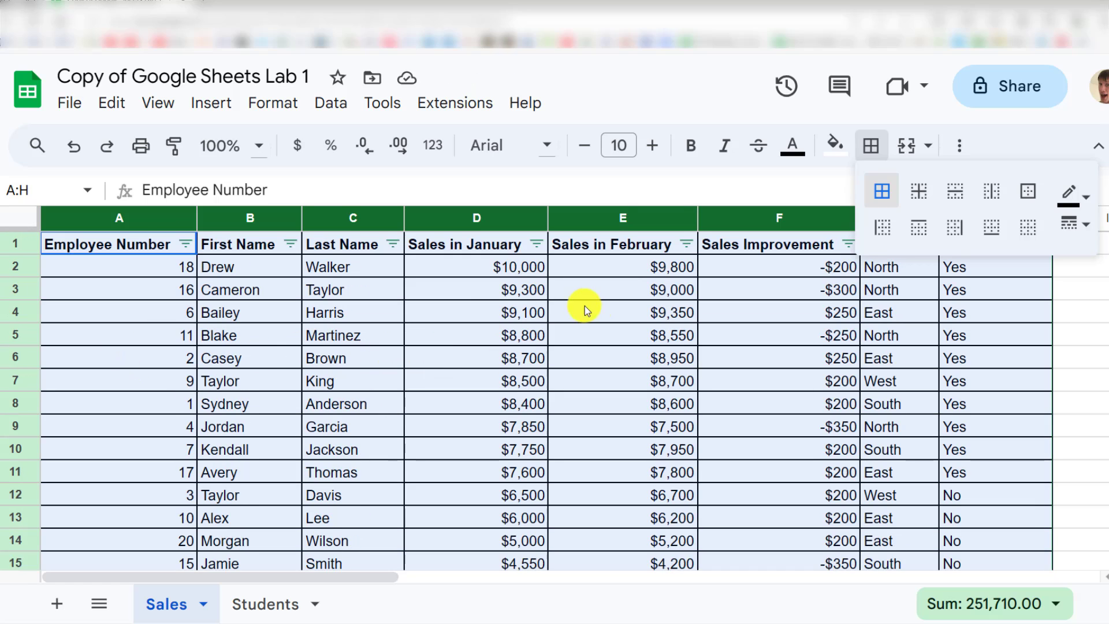
click(595, 307)
key(ctrl+z)
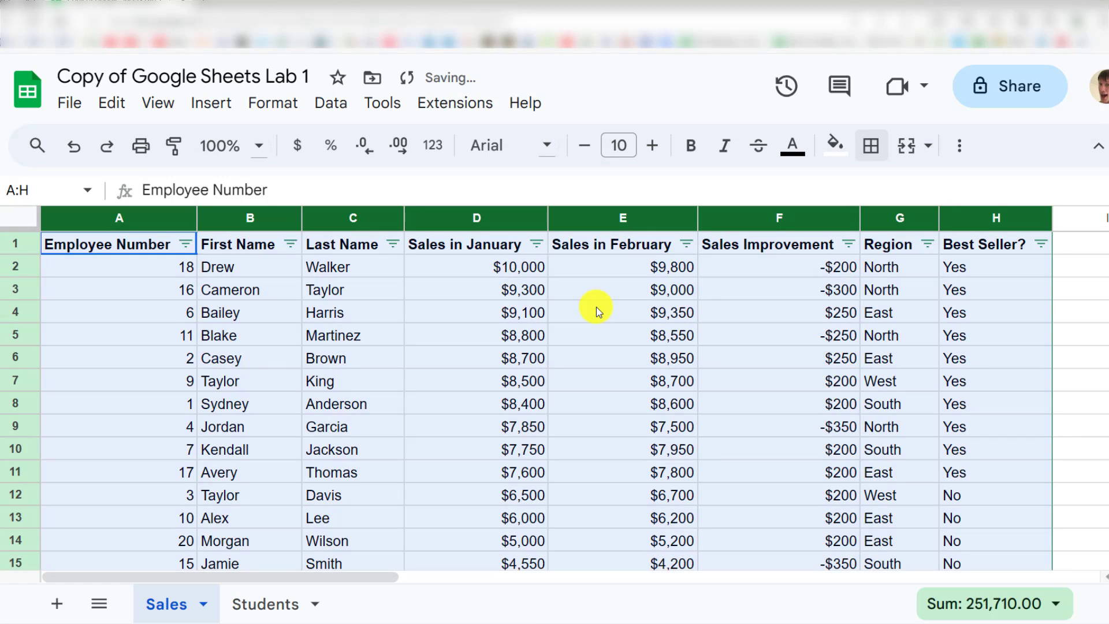
click(191, 264)
drag(164, 222, 1000, 228)
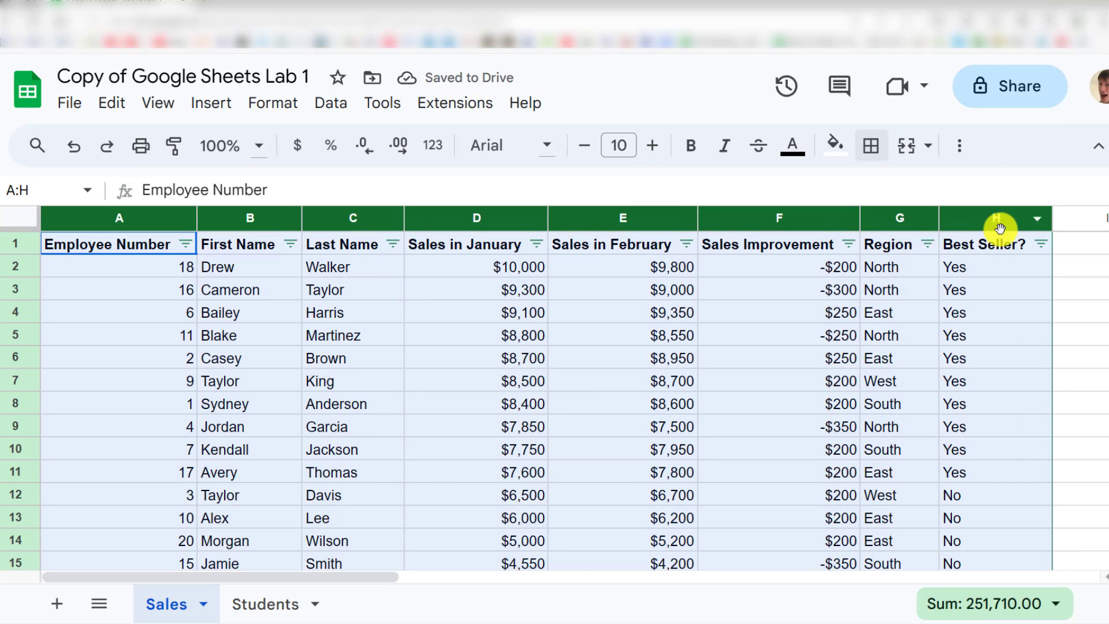
scroll(867, 366, down, 5)
click(681, 377)
scroll(339, 362, up, 5)
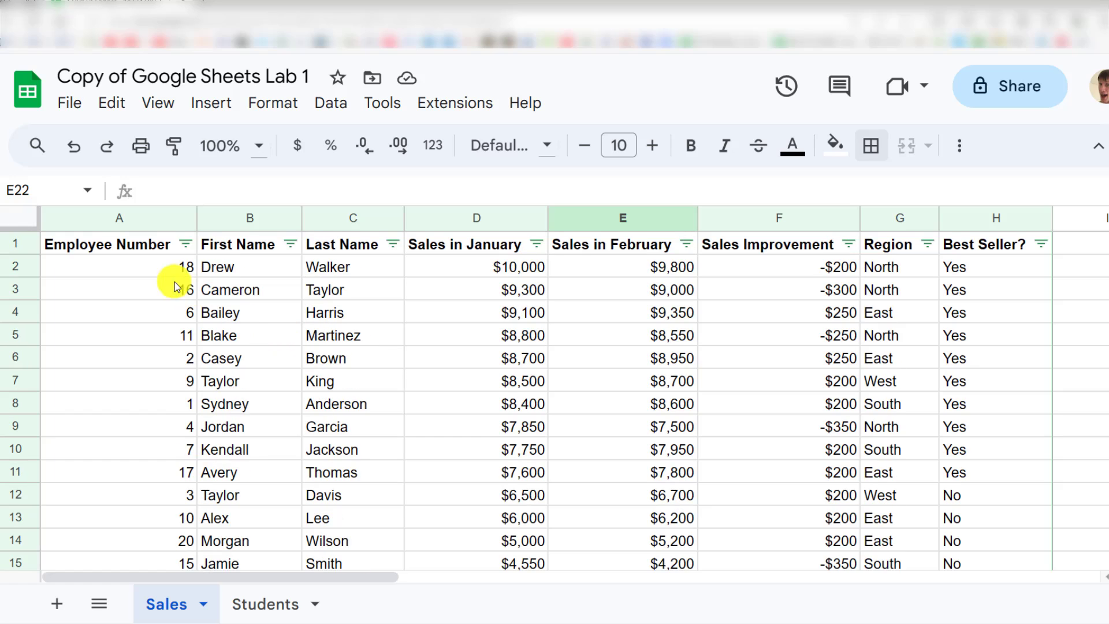
Step: Apply all borders to only the sales table range A1:H21
click(151, 253)
scroll(808, 384, down, 4)
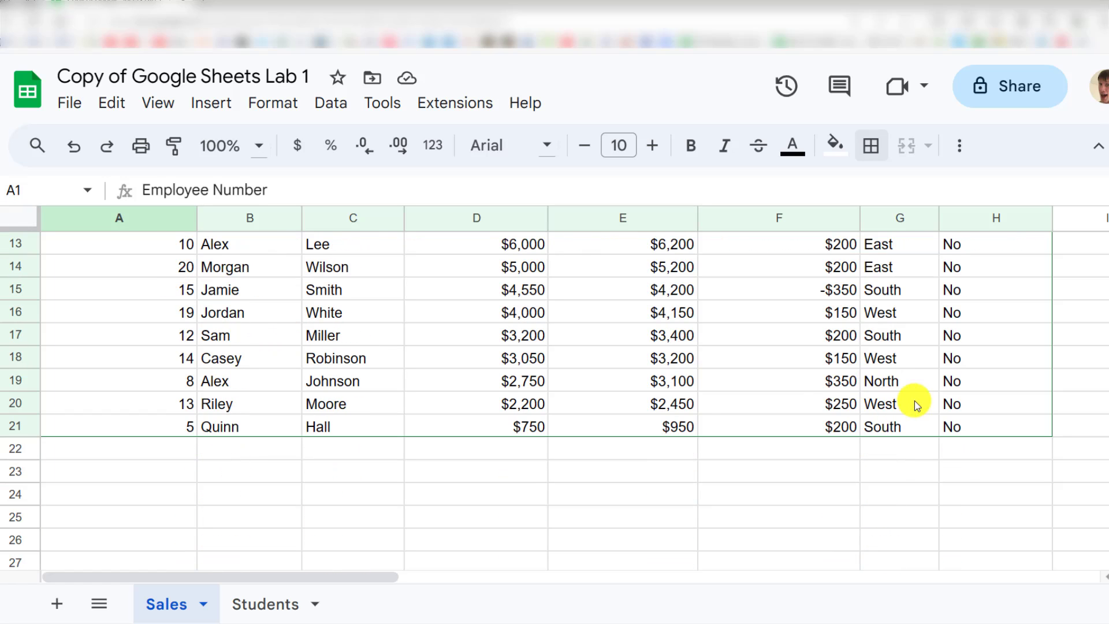
shift+click(968, 423)
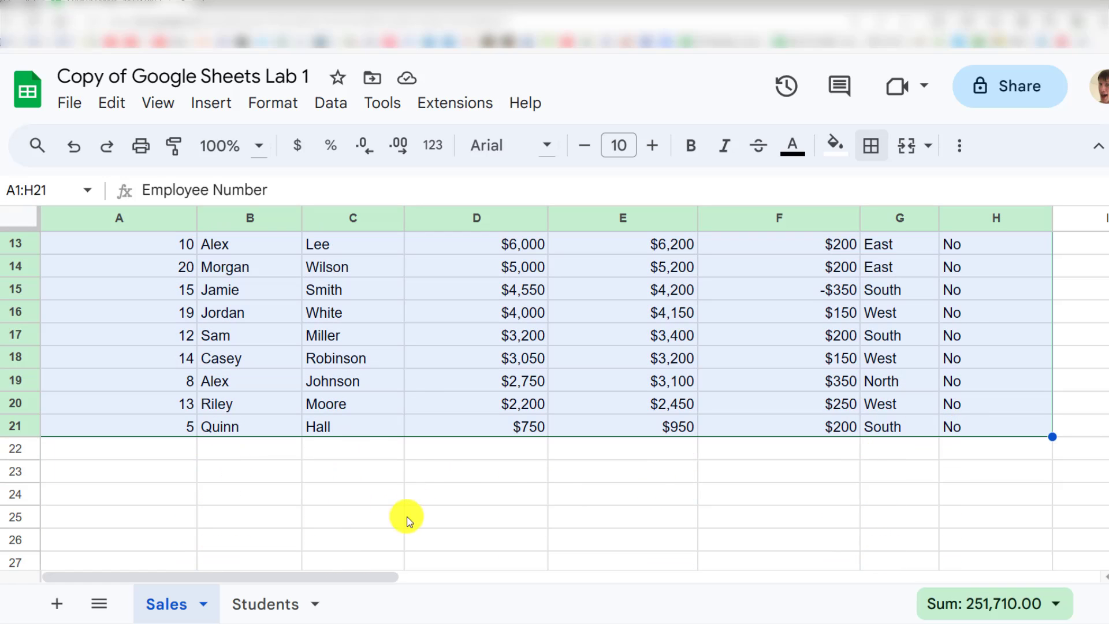
scroll(218, 440, down, 2)
scroll(570, 508, up, 5)
scroll(570, 508, up, 2)
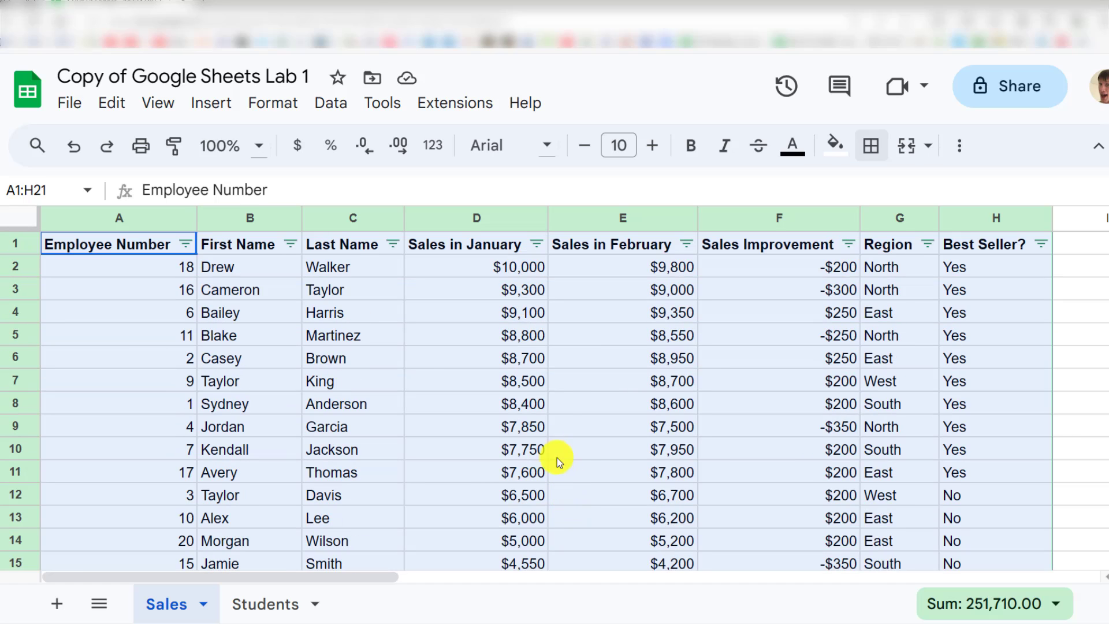
click(873, 147)
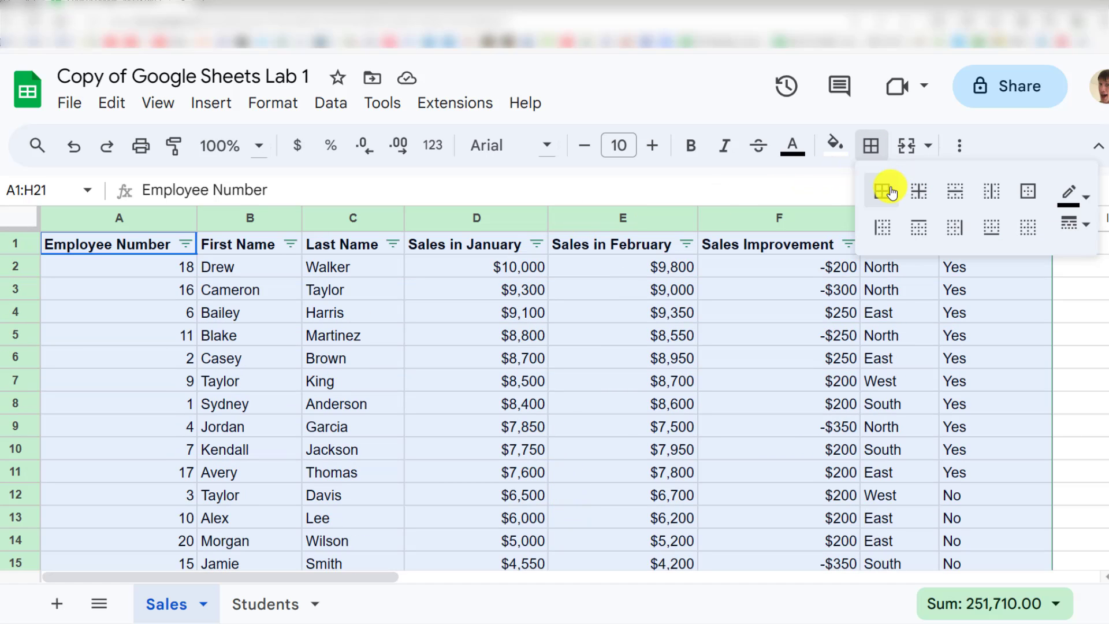
click(891, 191)
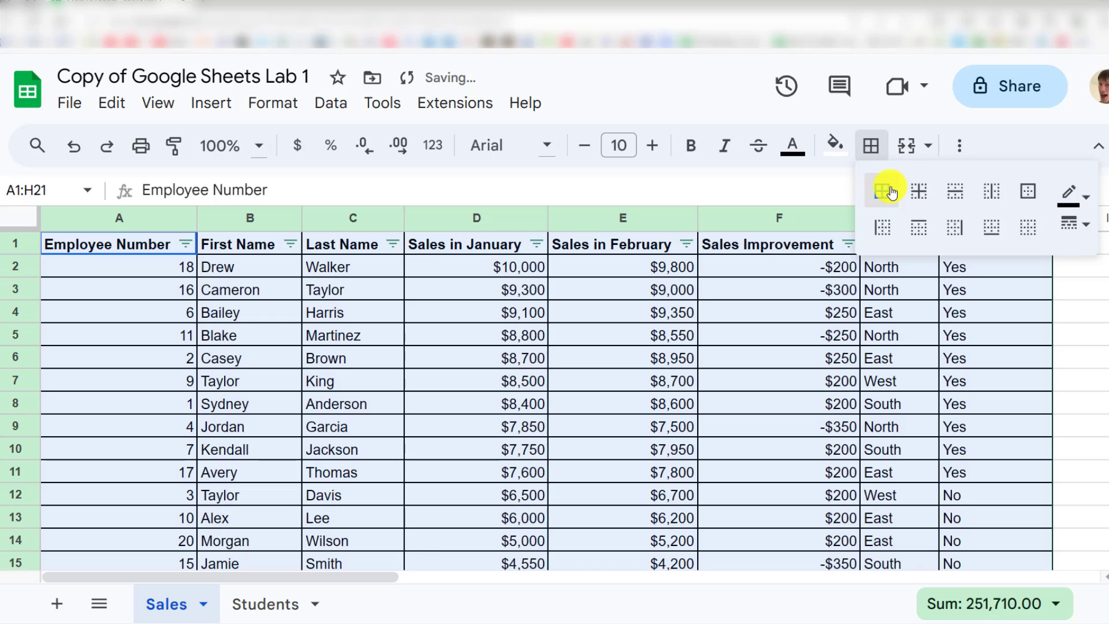
Step: Center the contents of the sales table range A1:H21 horizontally
click(959, 145)
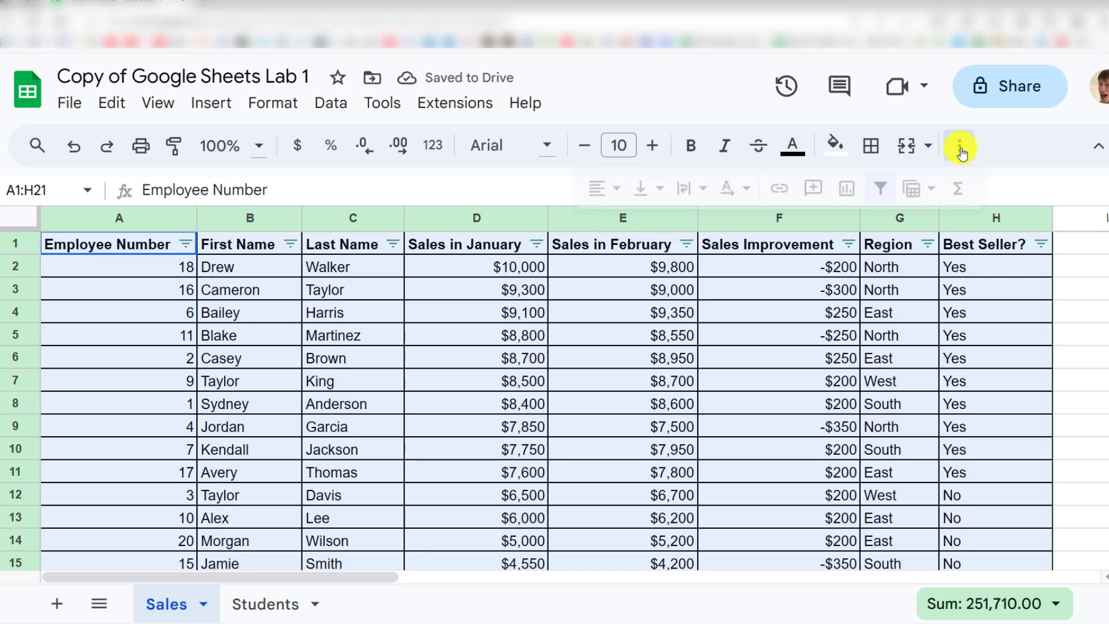
click(613, 193)
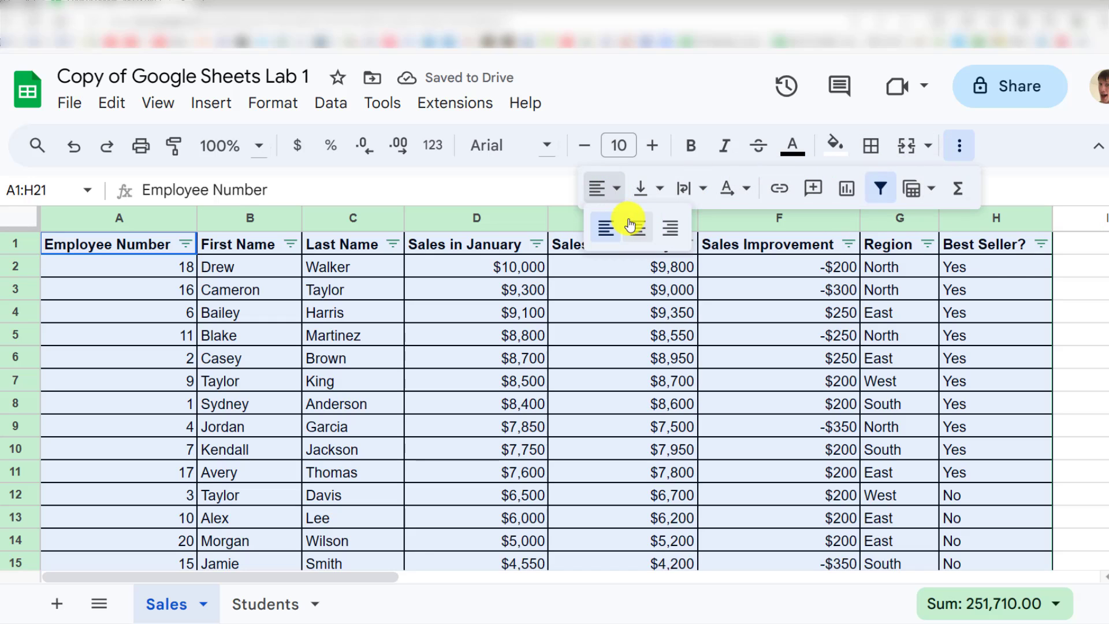
click(633, 224)
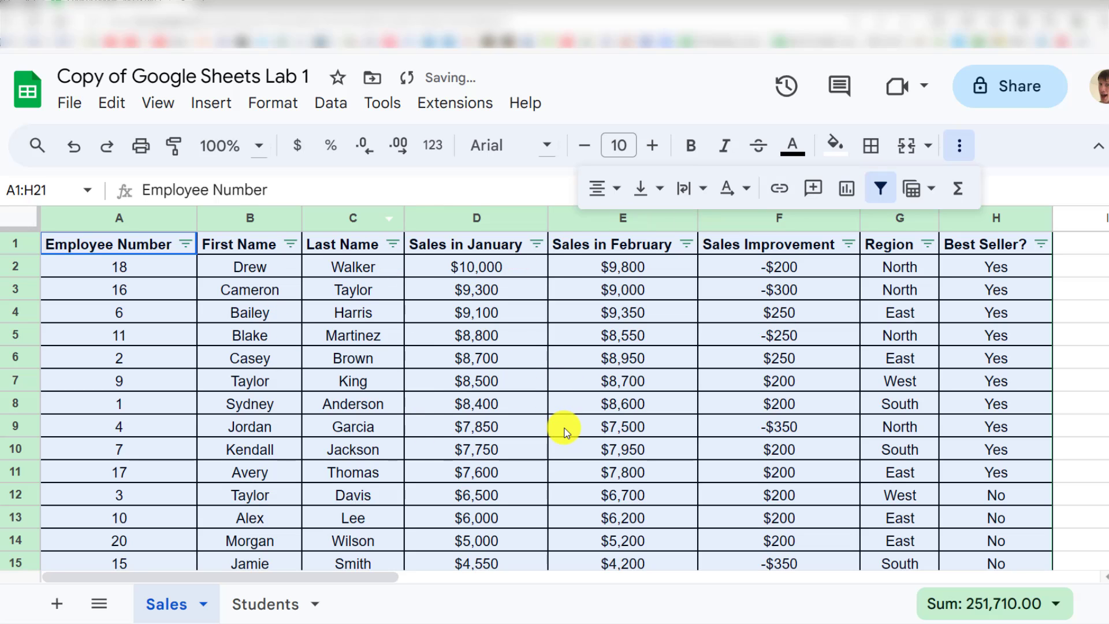
click(777, 562)
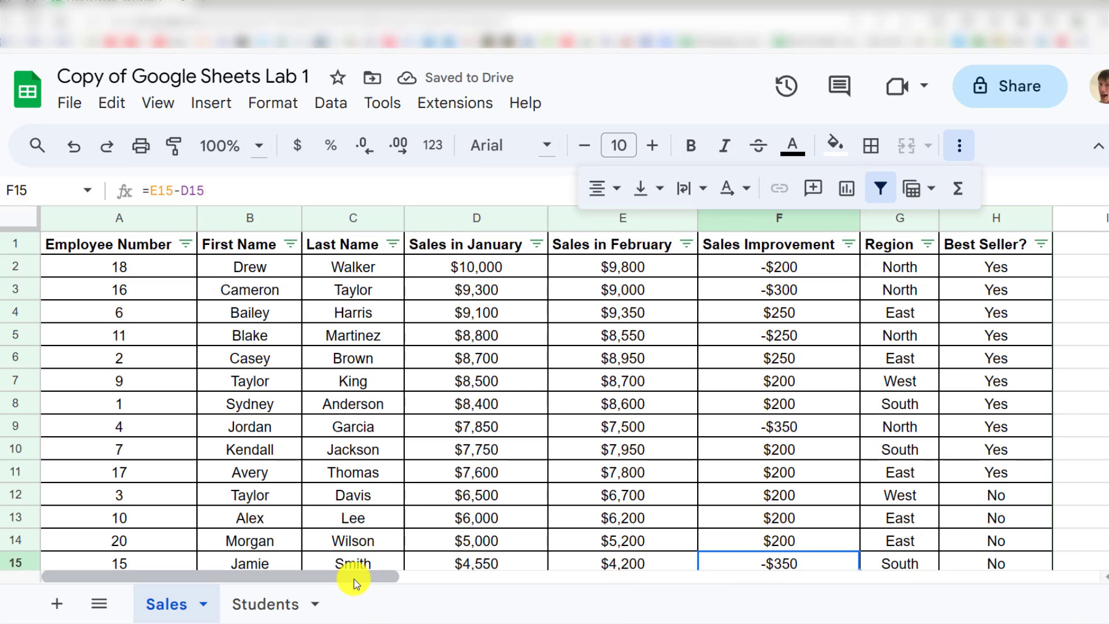
Step: Apply all borders to the January Summary table in J3:K8 and center its contents horizontally
drag(389, 578, 586, 578)
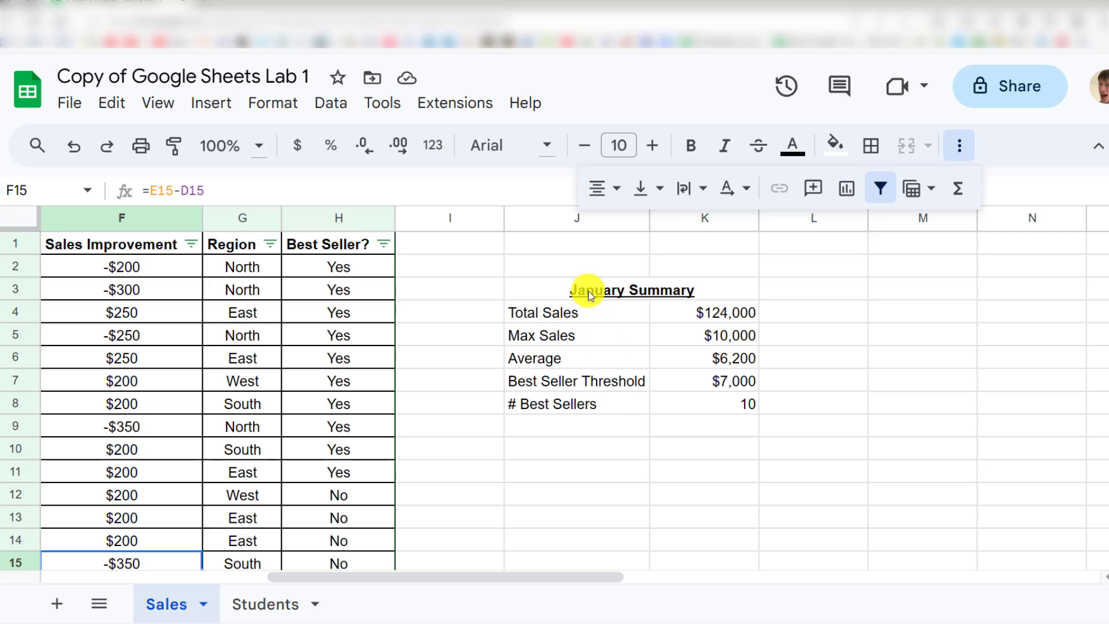
drag(587, 290, 607, 403)
click(870, 146)
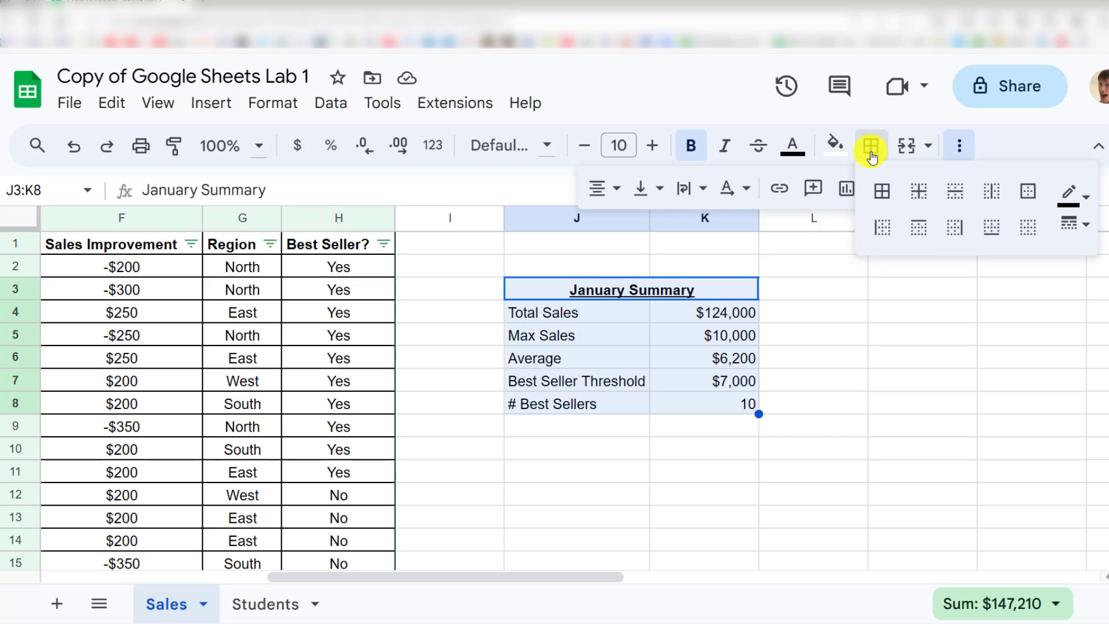
click(882, 191)
click(597, 188)
click(635, 228)
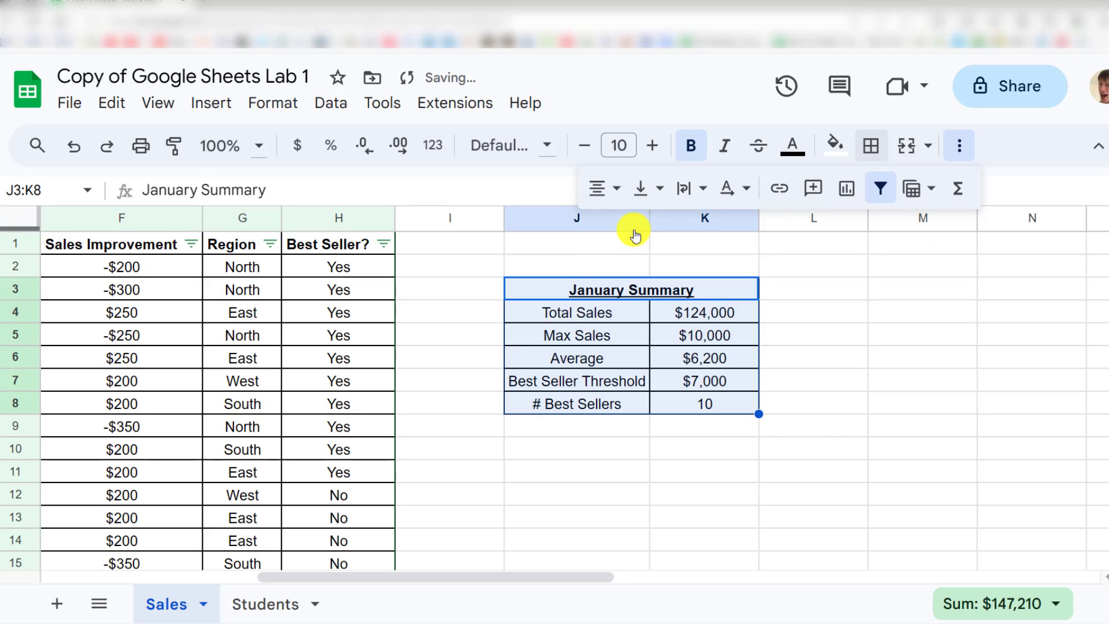
click(450, 357)
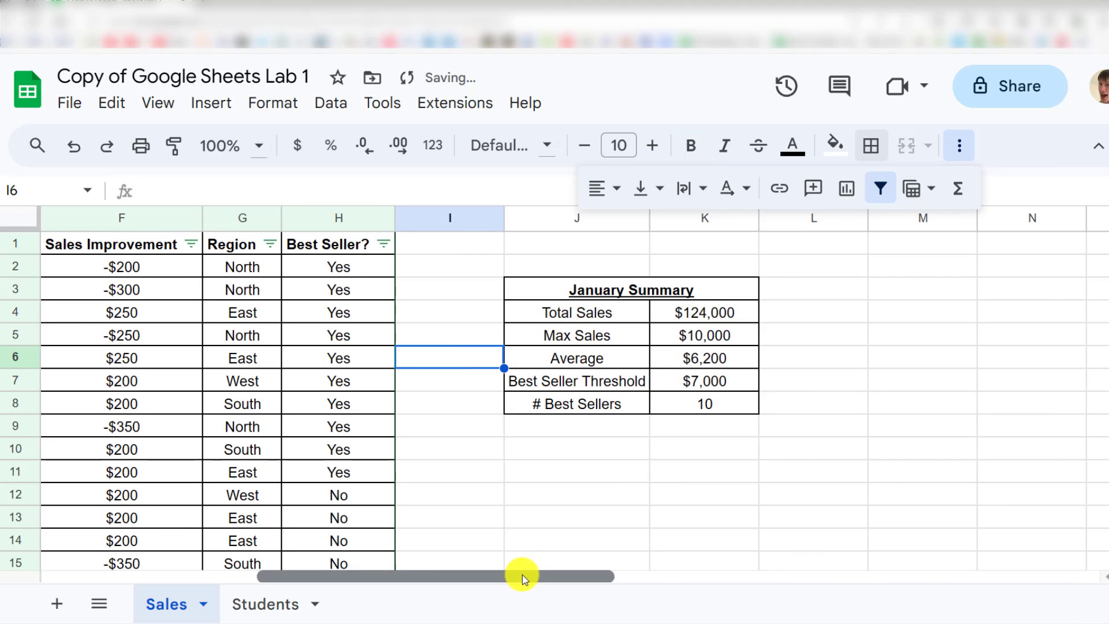
drag(522, 574, 247, 537)
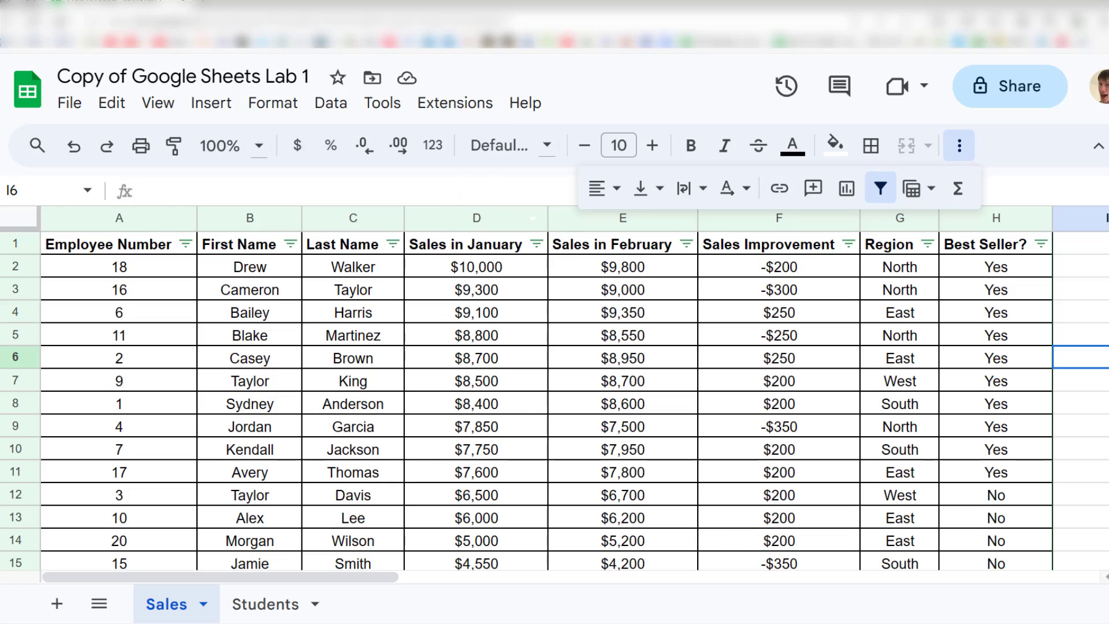
click(734, 434)
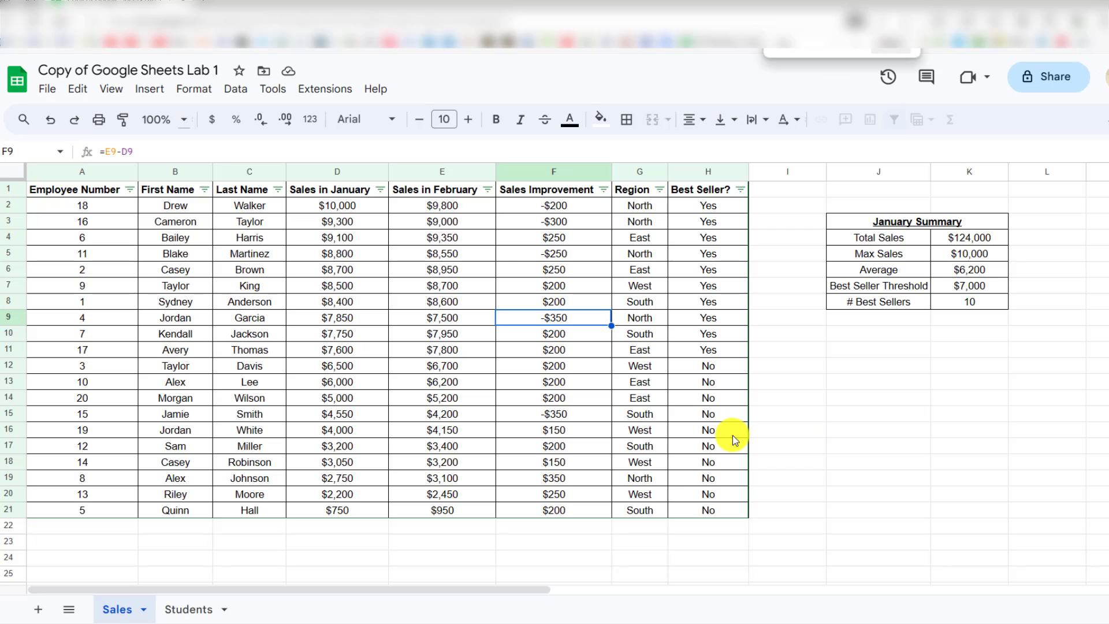
key(ctrl+plus)
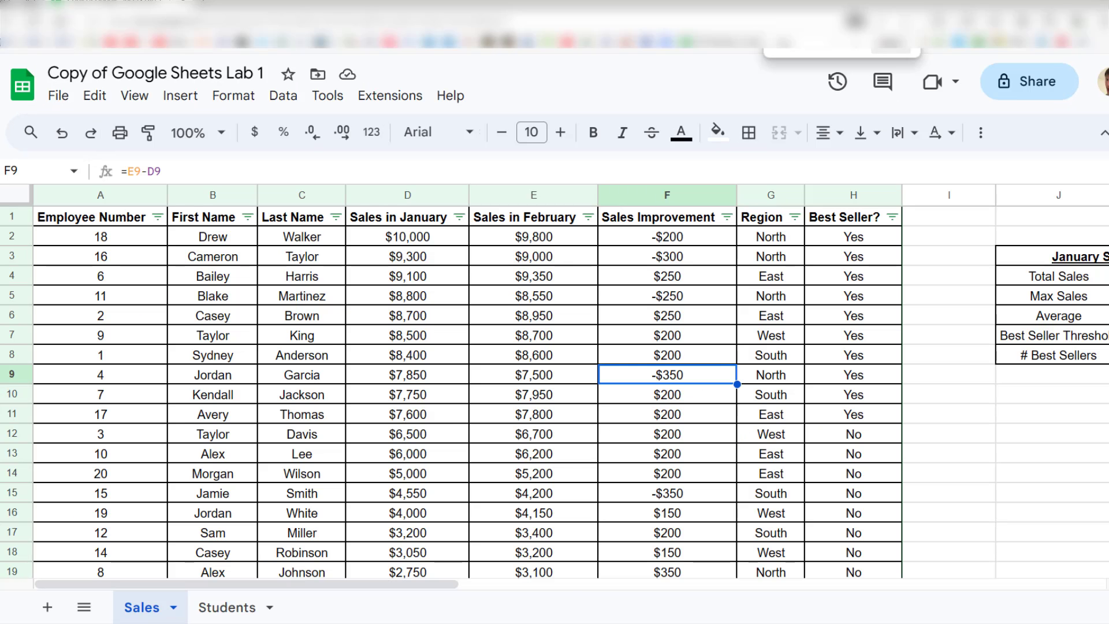
drag(938, 355, 947, 337)
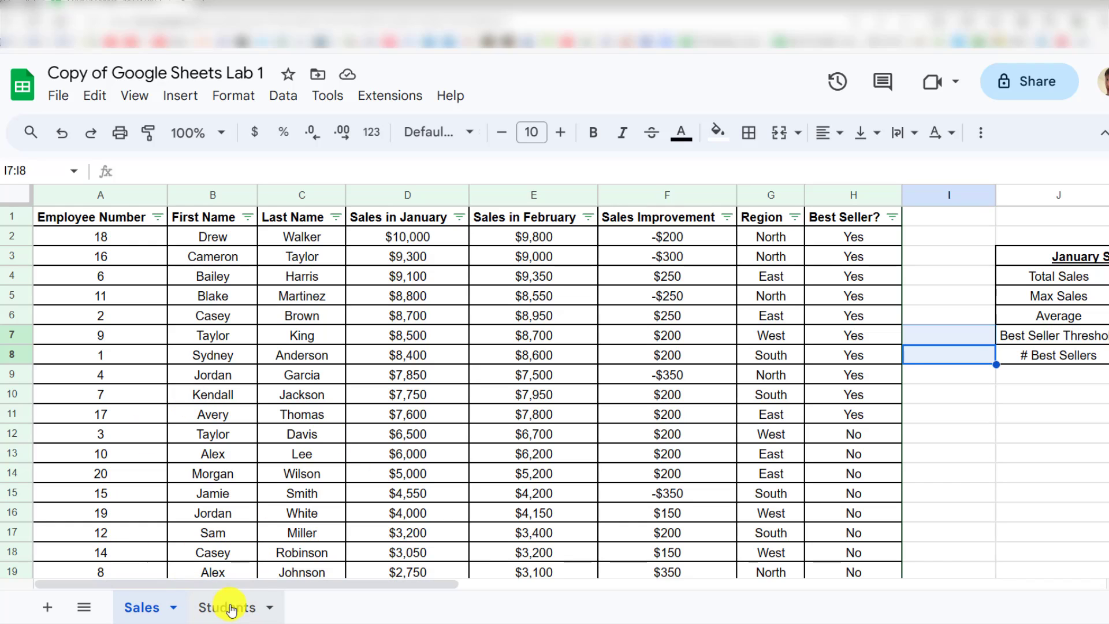
click(91, 221)
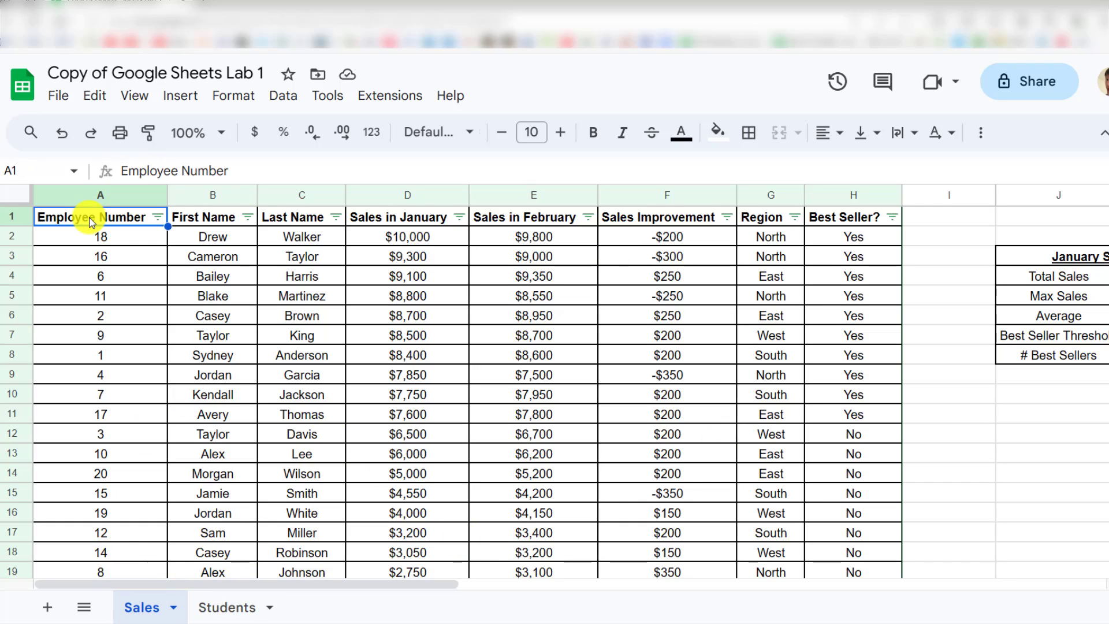